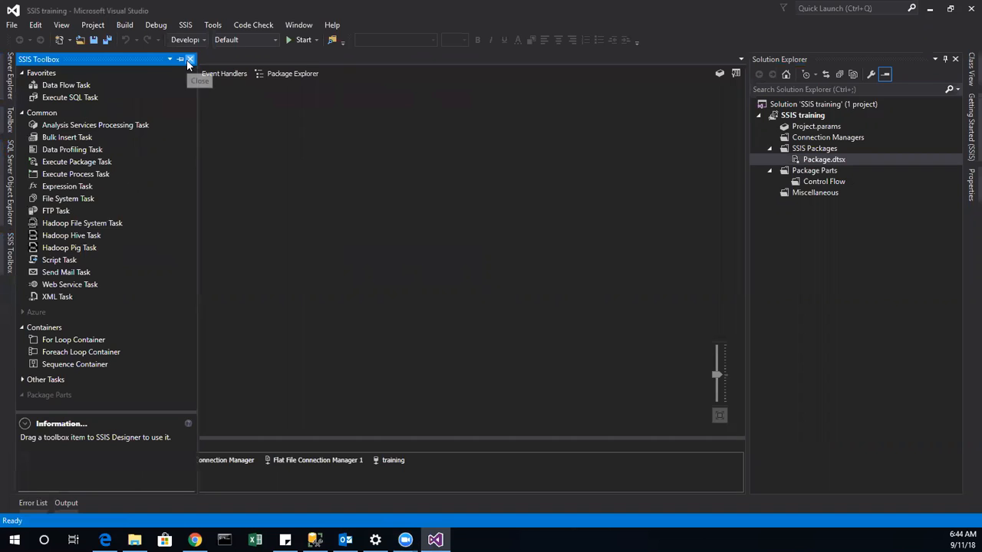
Keep the SSIS Toolbox docked open and narrow the Solution Explorer to widen the design surface.
{"action": "left_click", "coordinate": [181, 59]}
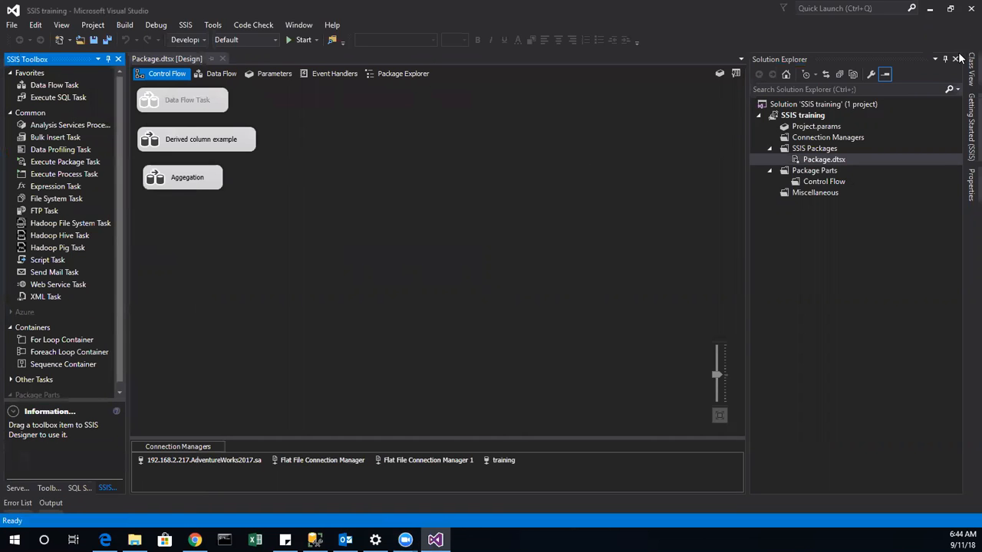
{"action": "left_click_drag", "start_coordinate": [747, 146], "coordinate": [843, 154]}
{"action": "left_click", "coordinate": [826, 153]}
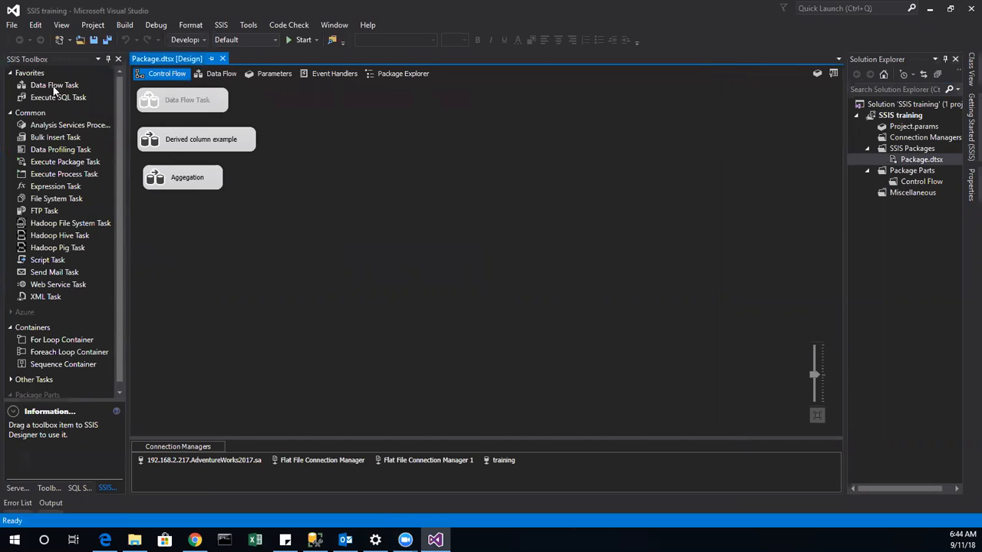
Add a new Data Flow Task below the Aggegation task in the control flow and open its data flow.
{"action": "left_click_drag", "start_coordinate": [53, 86], "coordinate": [224, 226]}
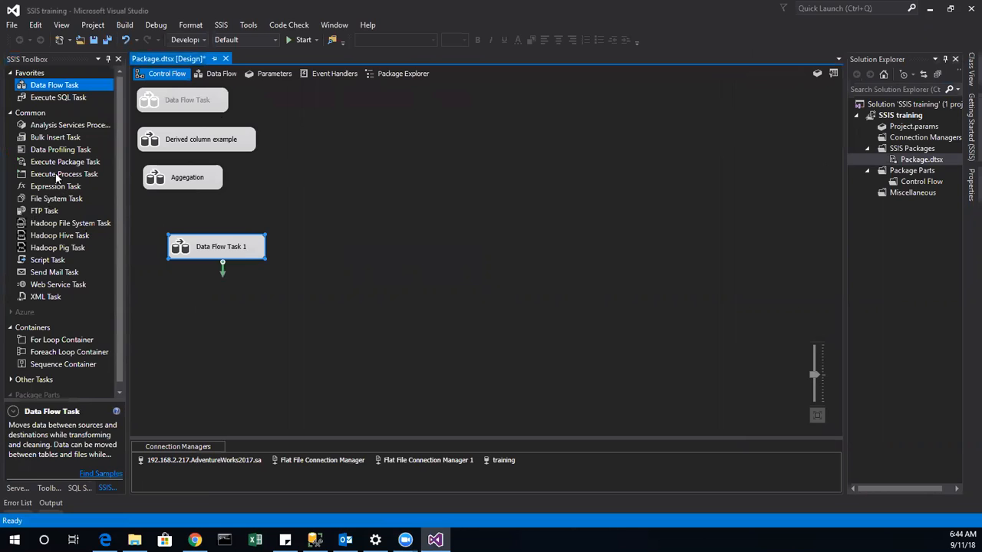
{"action": "left_click_drag", "start_coordinate": [181, 254], "coordinate": [162, 220]}
{"action": "double_click", "coordinate": [163, 218]}
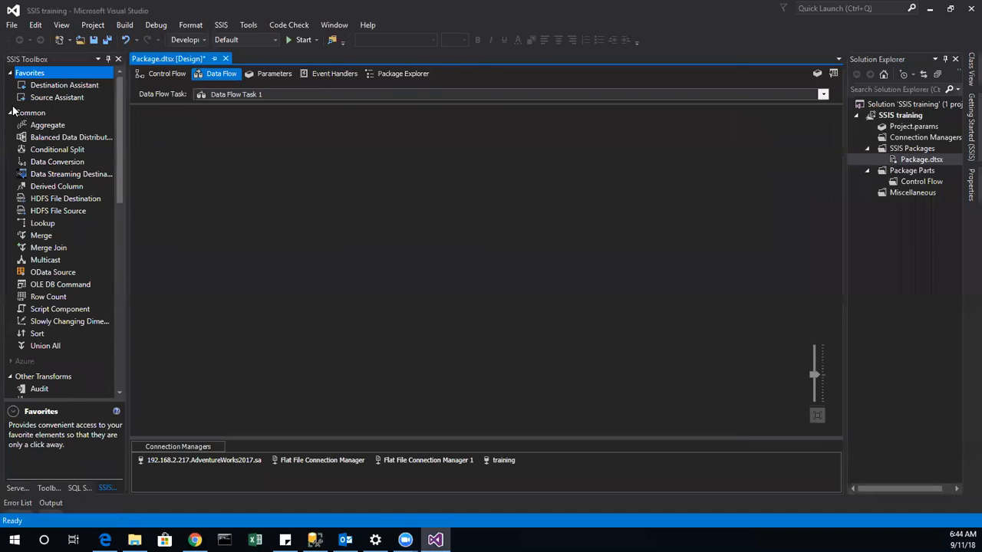
Add a SQL Server source using the existing 192.168.2.217.AdventureWorks2017.sa connection manager with the Source Assistant.
{"action": "left_click", "coordinate": [67, 98]}
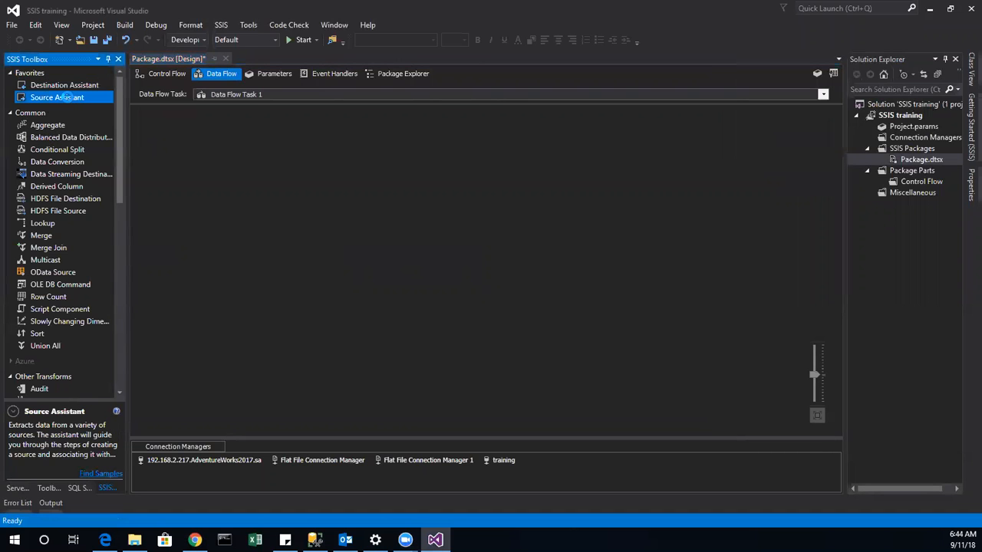
{"action": "double_click", "coordinate": [72, 98]}
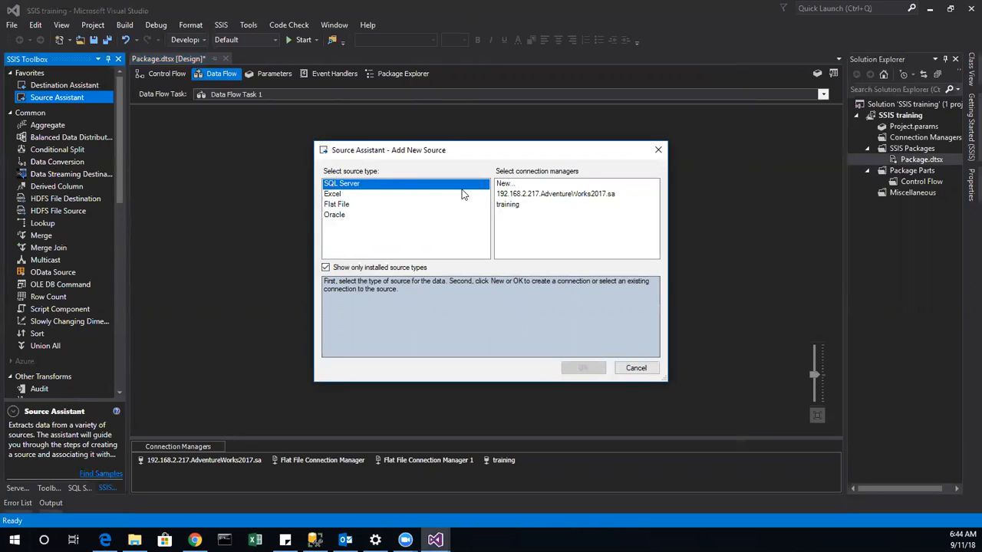
{"action": "left_click", "coordinate": [529, 195]}
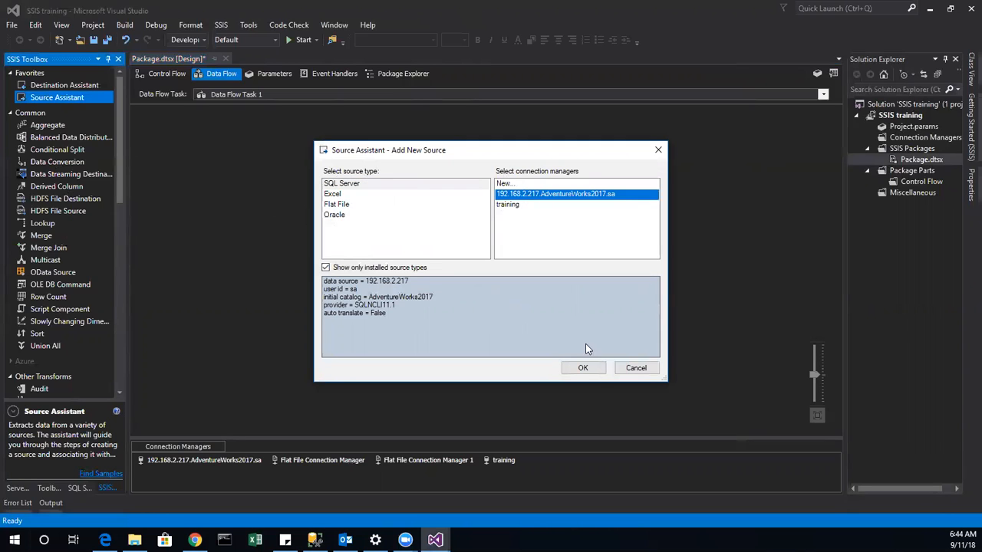
{"action": "left_click", "coordinate": [592, 373]}
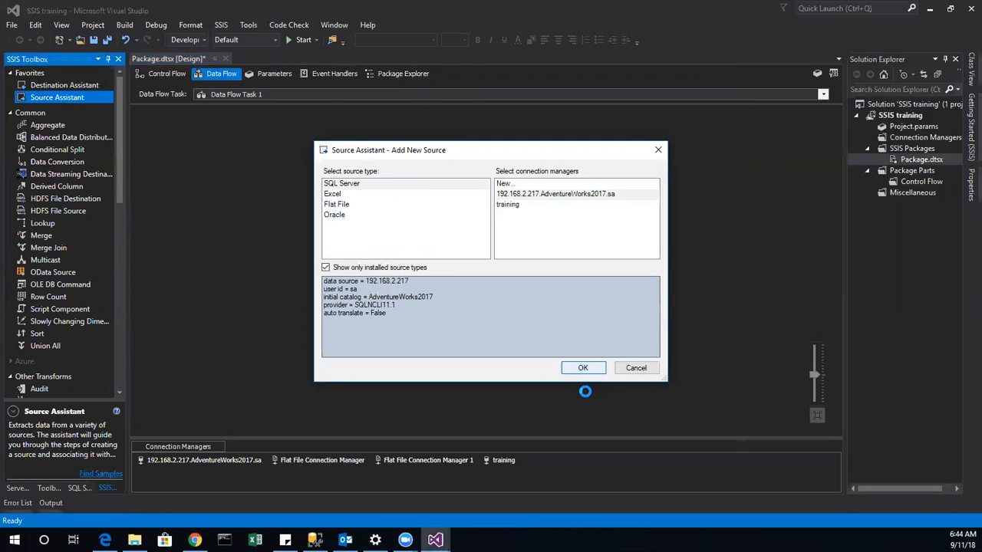
Set the OLE DB Source to read from the [Person].[Person] table and preview its rows.
{"action": "double_click", "coordinate": [169, 128]}
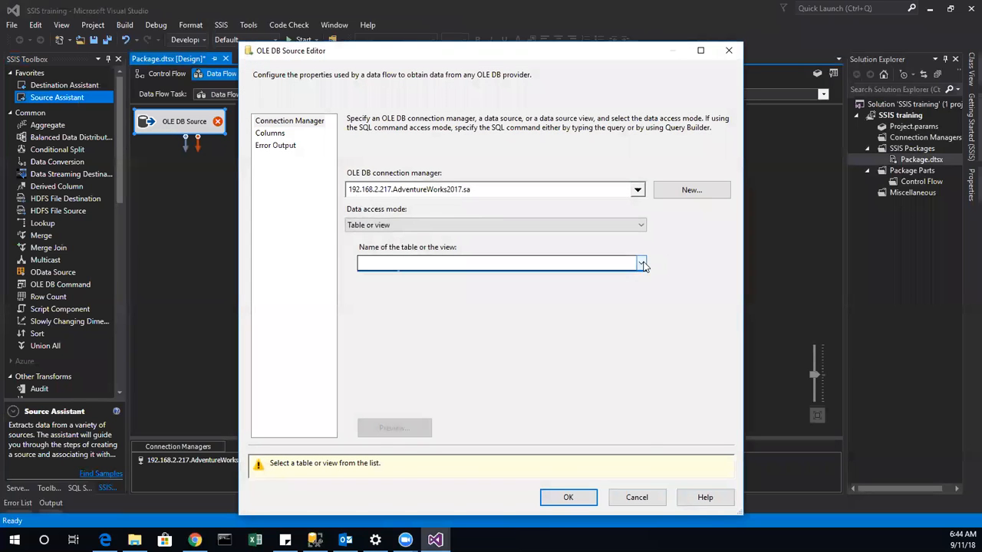
{"action": "left_click", "coordinate": [642, 264]}
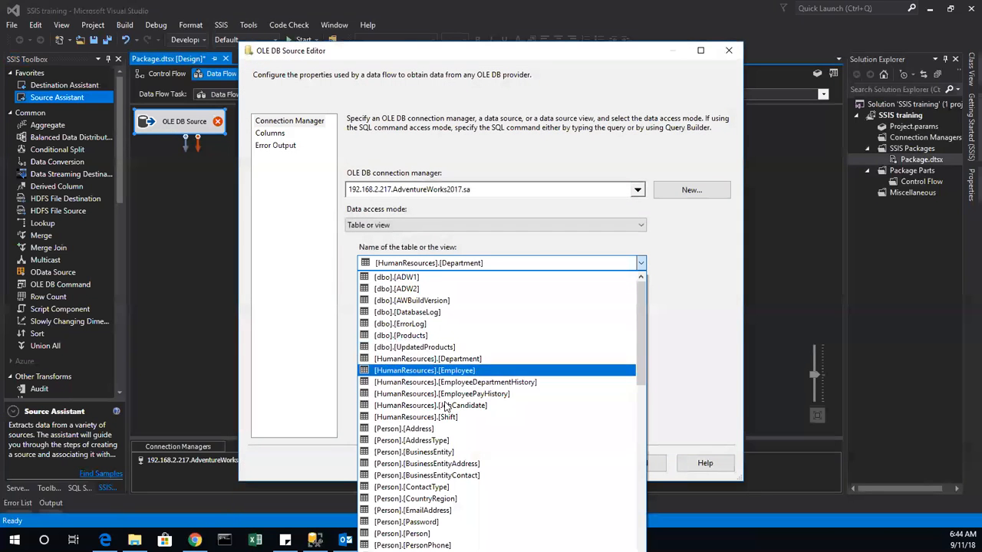
{"action": "left_click", "coordinate": [402, 534]}
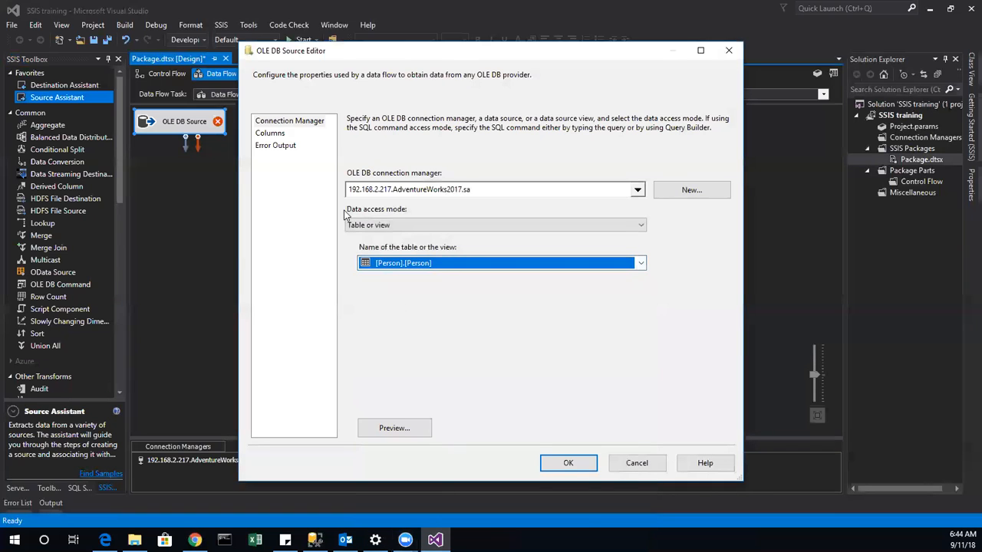
{"action": "left_click", "coordinate": [395, 428]}
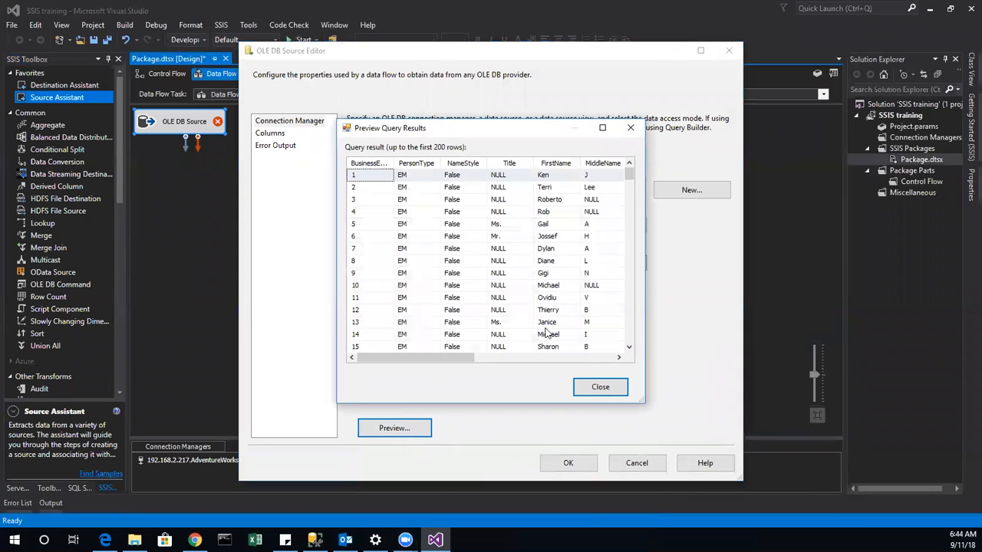
{"action": "left_click", "coordinate": [614, 387]}
Limit the OLE DB Source's columns to BusinessEntityID, FirstName, LastName and EmailPromotion, and accept the source settings.
{"action": "left_click", "coordinate": [270, 133]}
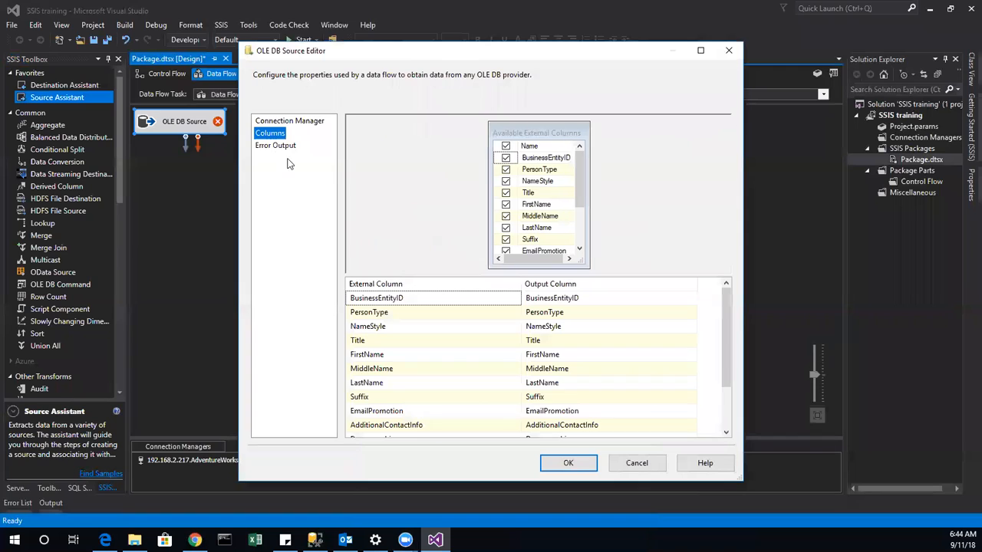
{"action": "left_click", "coordinate": [505, 146]}
{"action": "left_click", "coordinate": [506, 158]}
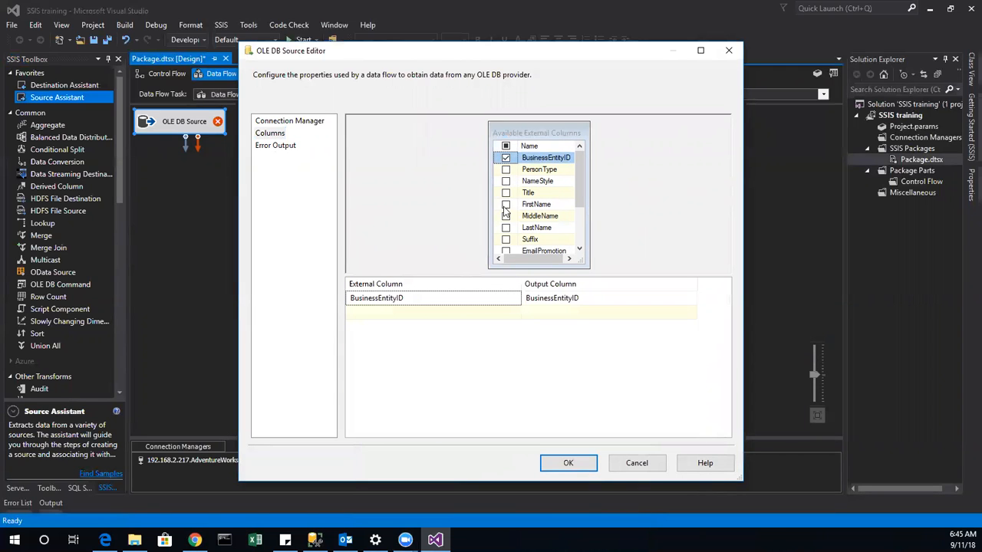
{"action": "left_click", "coordinate": [506, 204]}
{"action": "left_click", "coordinate": [505, 227]}
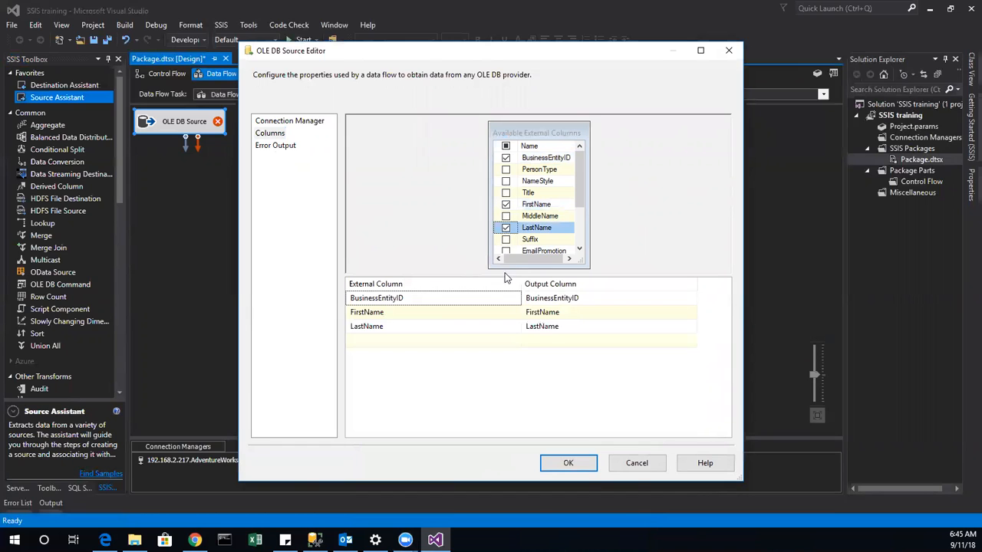
{"action": "left_click", "coordinate": [505, 251]}
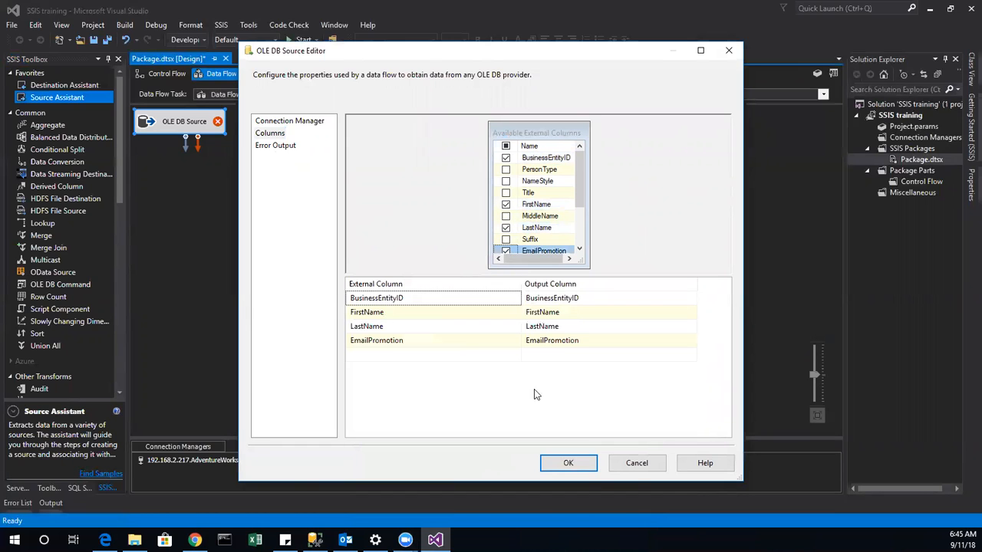
{"action": "left_click", "coordinate": [577, 461]}
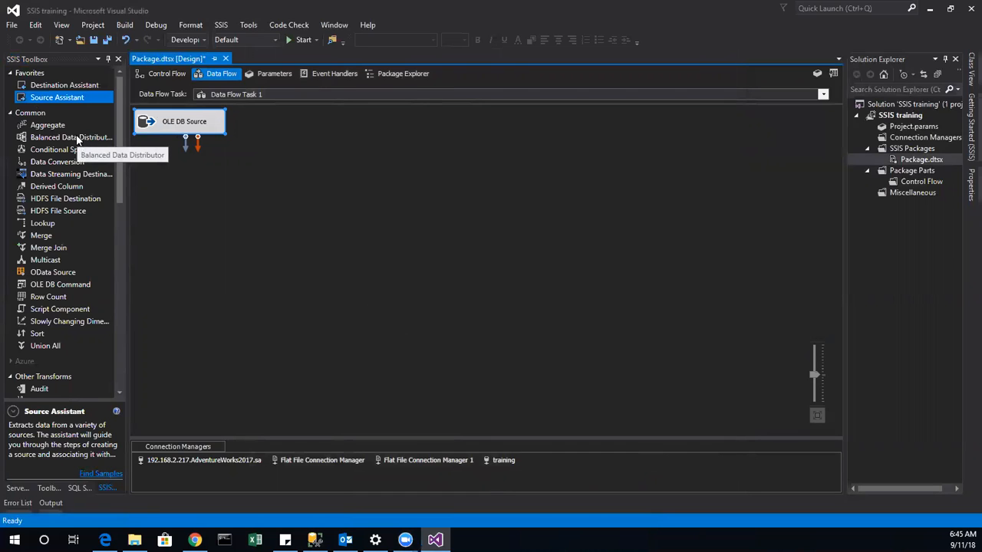
Place a Balanced Data Distributor directly below the OLE DB Source in the data flow.
{"action": "left_click_drag", "start_coordinate": [77, 138], "coordinate": [236, 169]}
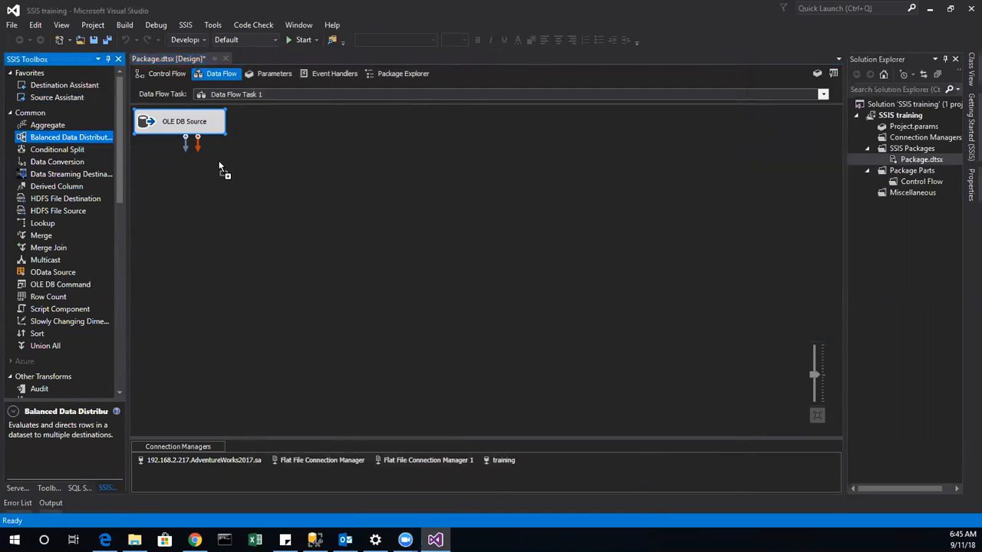
{"action": "left_click_drag", "start_coordinate": [219, 165], "coordinate": [221, 164]}
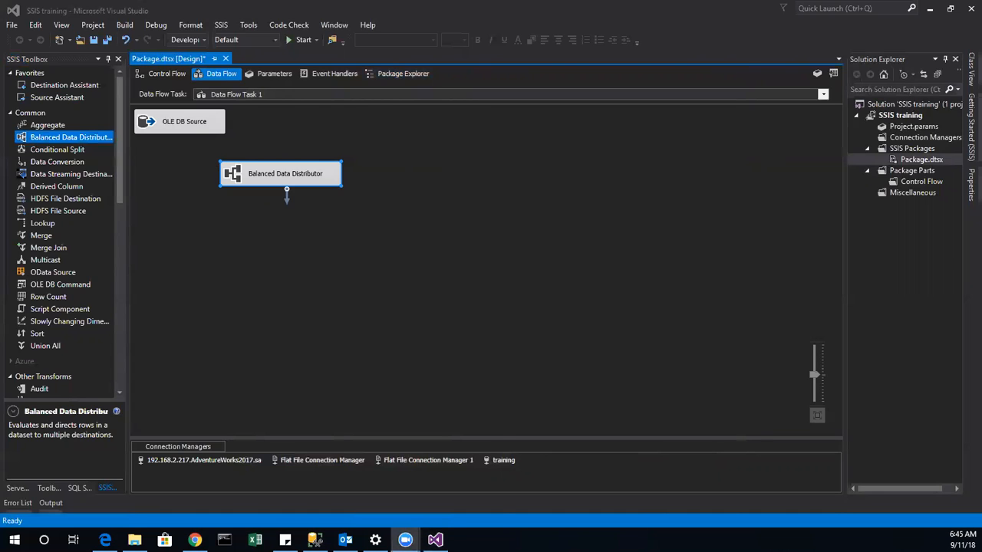
{"action": "left_click", "coordinate": [407, 538]}
{"action": "left_click", "coordinate": [448, 468]}
{"action": "left_click_drag", "start_coordinate": [256, 182], "coordinate": [171, 184]}
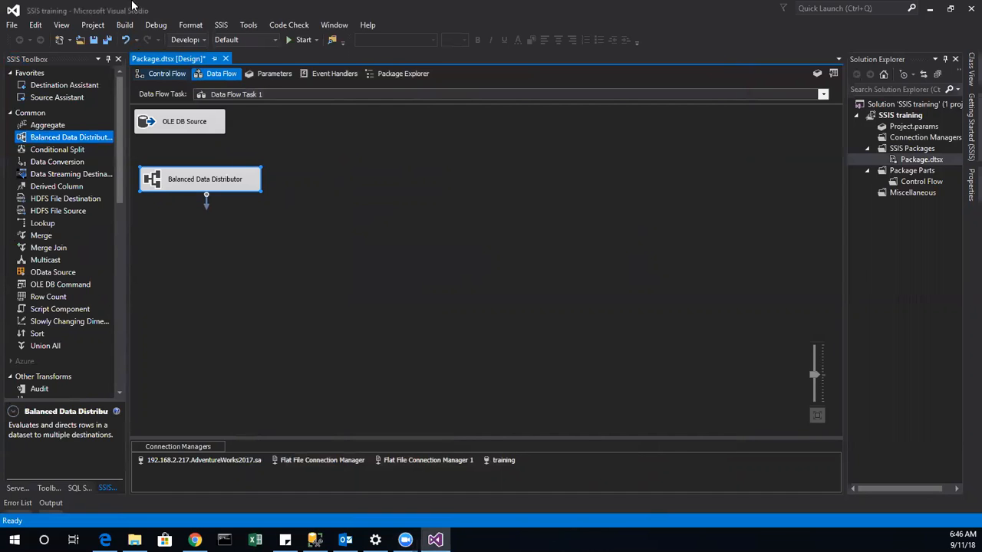
Connect the OLE DB Source's data output to the Balanced Data Distributor and move the distributor to the right of the source.
{"action": "left_click", "coordinate": [194, 130]}
{"action": "left_click_drag", "start_coordinate": [186, 148], "coordinate": [188, 188]}
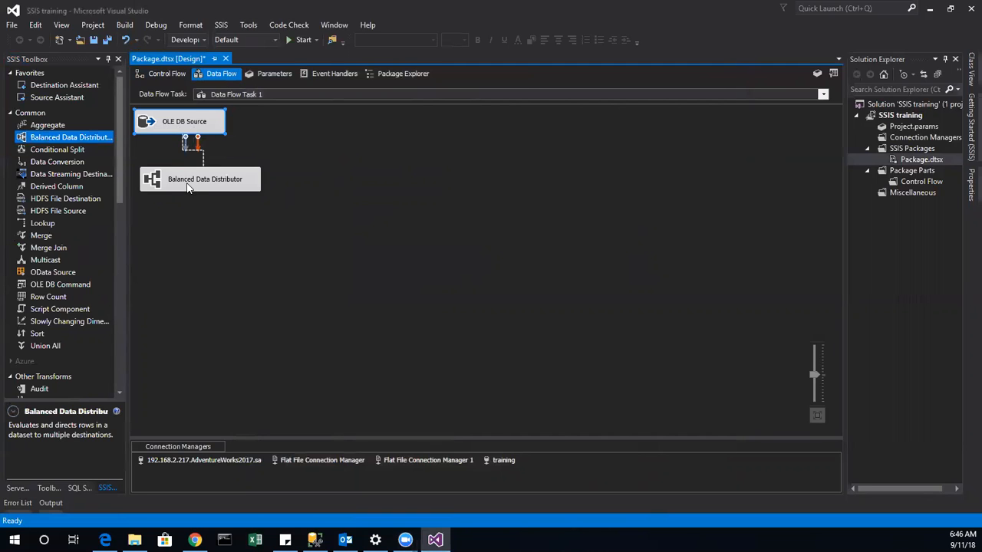
{"action": "left_click_drag", "start_coordinate": [188, 188], "coordinate": [188, 188]}
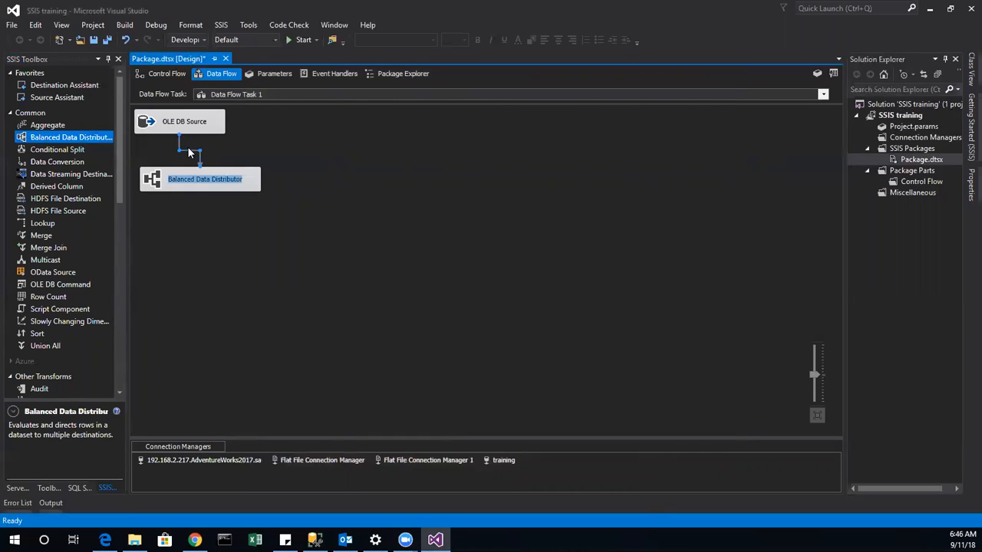
{"action": "left_click_drag", "start_coordinate": [261, 191], "coordinate": [373, 184]}
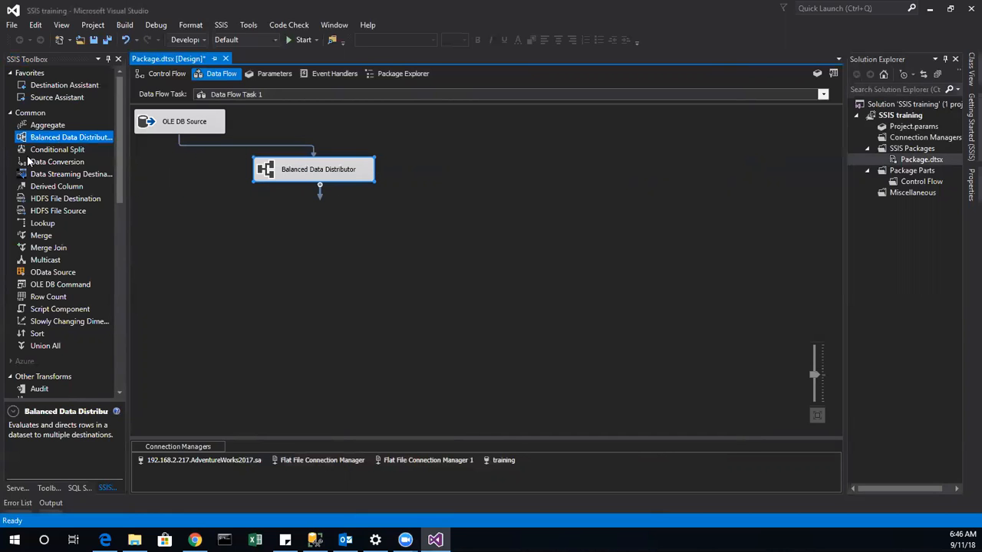
Add a Sort transformation below the Balanced Data Distributor, connect the distributor's output to it, and sort by all input columns.
{"action": "left_click_drag", "start_coordinate": [37, 335], "coordinate": [214, 269]}
{"action": "left_click", "coordinate": [304, 176]}
{"action": "left_click_drag", "start_coordinate": [319, 191], "coordinate": [253, 278]}
{"action": "double_click", "coordinate": [253, 278]}
{"action": "left_click", "coordinate": [410, 145]}
{"action": "left_click", "coordinate": [541, 497]}
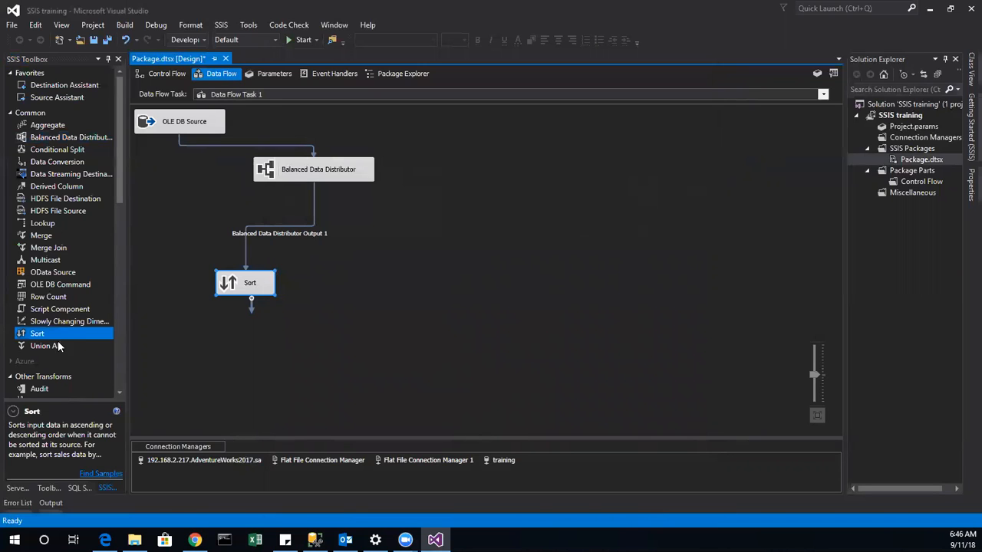
Add a second Sort beside the first, feed it from the Balanced Data Distributor, and select all columns for sorting.
{"action": "left_click_drag", "start_coordinate": [53, 338], "coordinate": [363, 301]}
{"action": "left_click", "coordinate": [336, 170]}
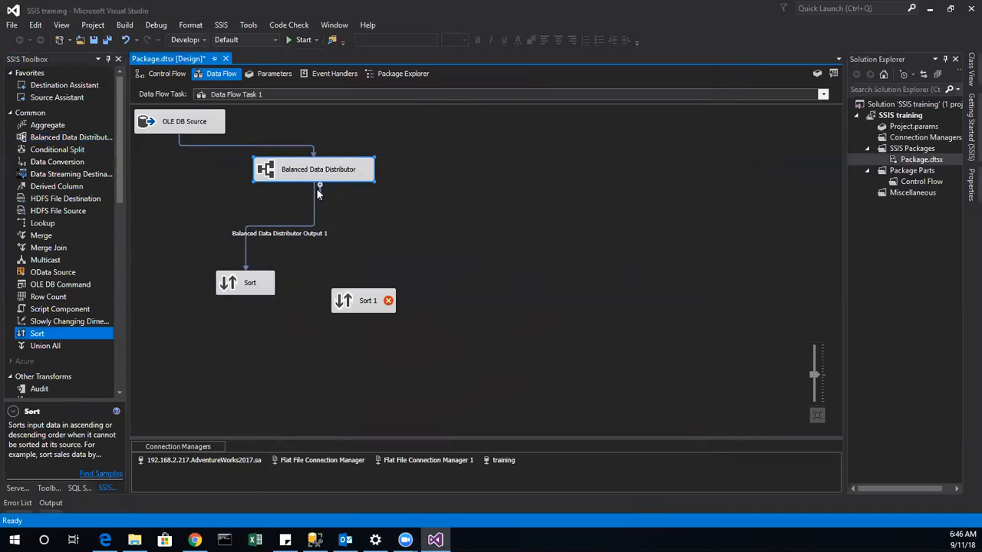
{"action": "left_click_drag", "start_coordinate": [320, 192], "coordinate": [362, 313]}
{"action": "double_click", "coordinate": [362, 314]}
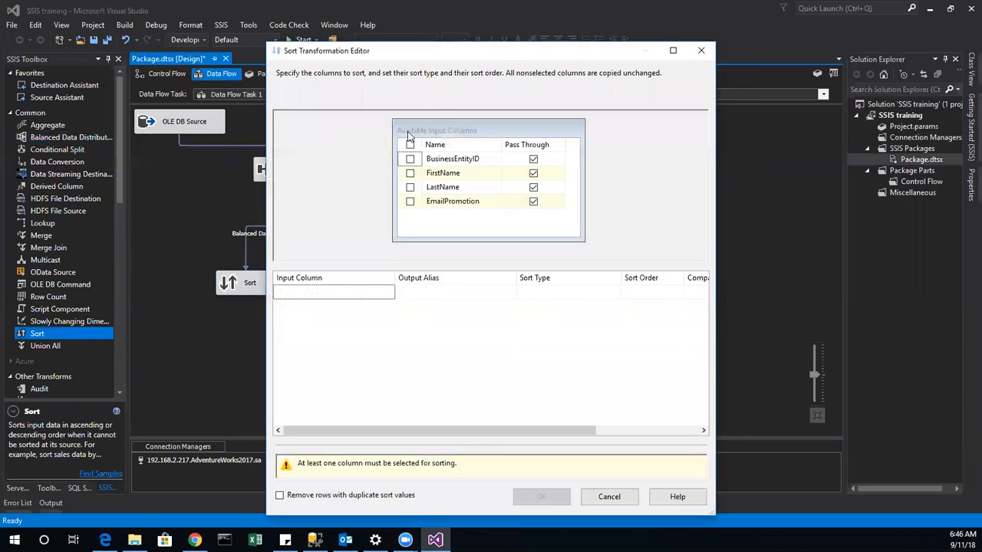
{"action": "left_click", "coordinate": [551, 466]}
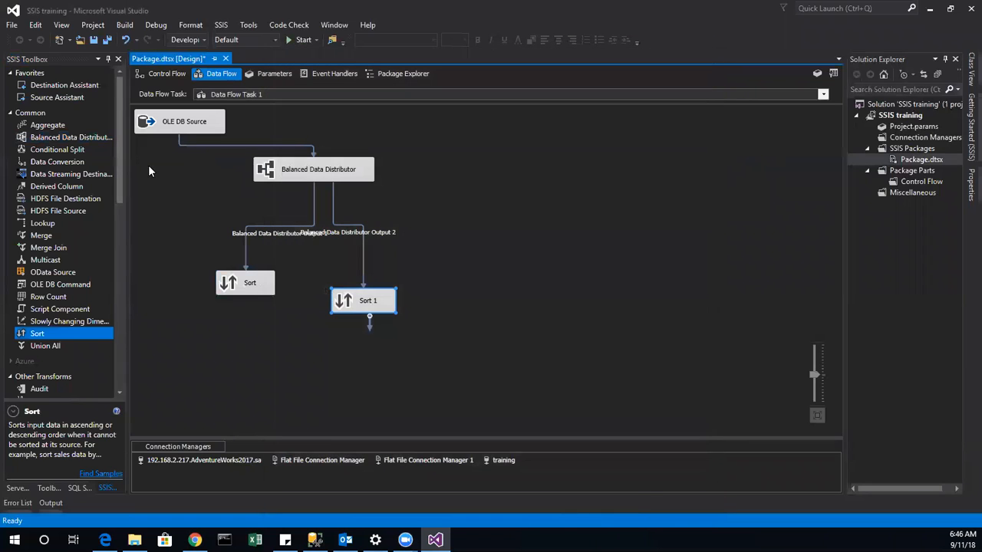
Add a third Sort right of Sort 1, connect the distributor to it, and sort ascending by all four columns.
{"action": "left_click_drag", "start_coordinate": [50, 333], "coordinate": [464, 301]}
{"action": "left_click", "coordinate": [349, 170]}
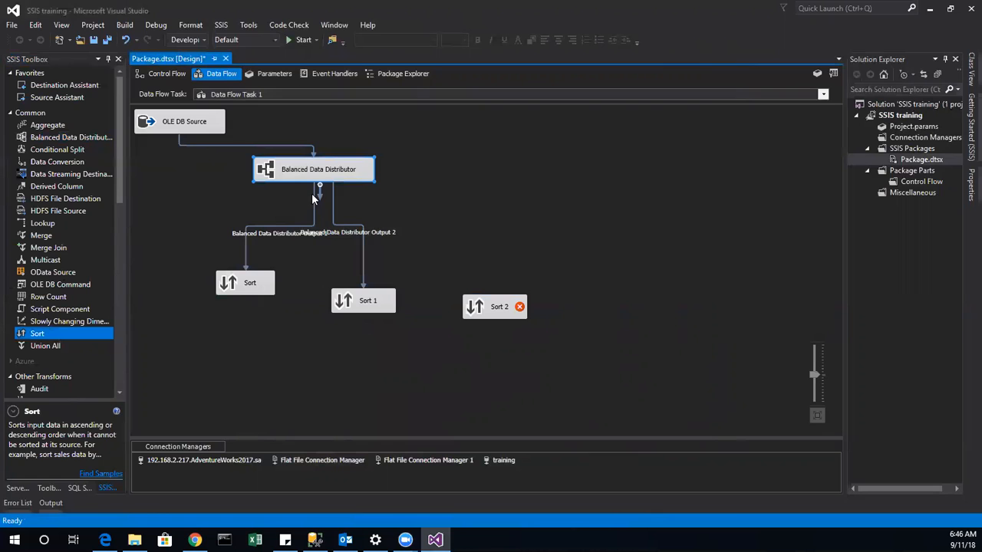
{"action": "left_click_drag", "start_coordinate": [320, 186], "coordinate": [497, 305]}
{"action": "double_click", "coordinate": [491, 307]}
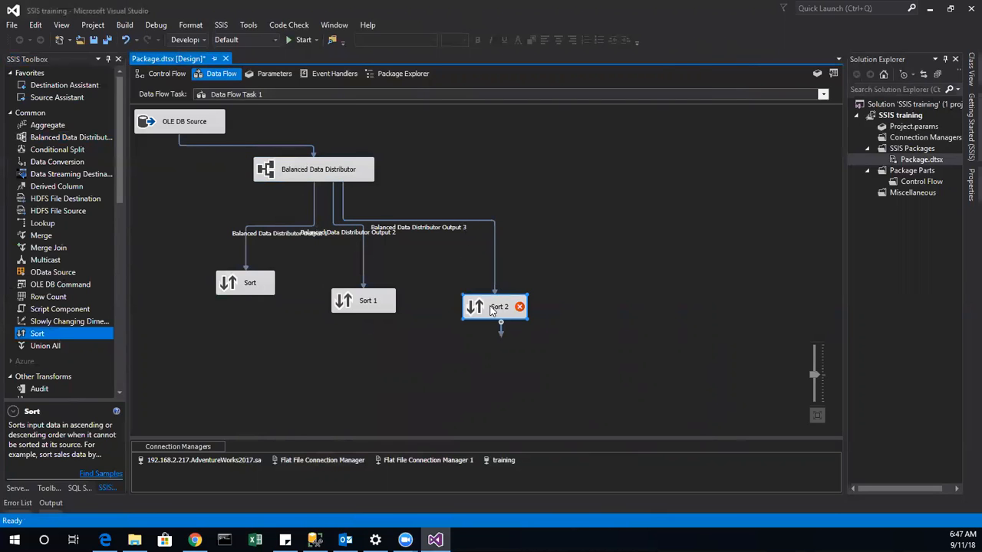
{"action": "left_click", "coordinate": [410, 144]}
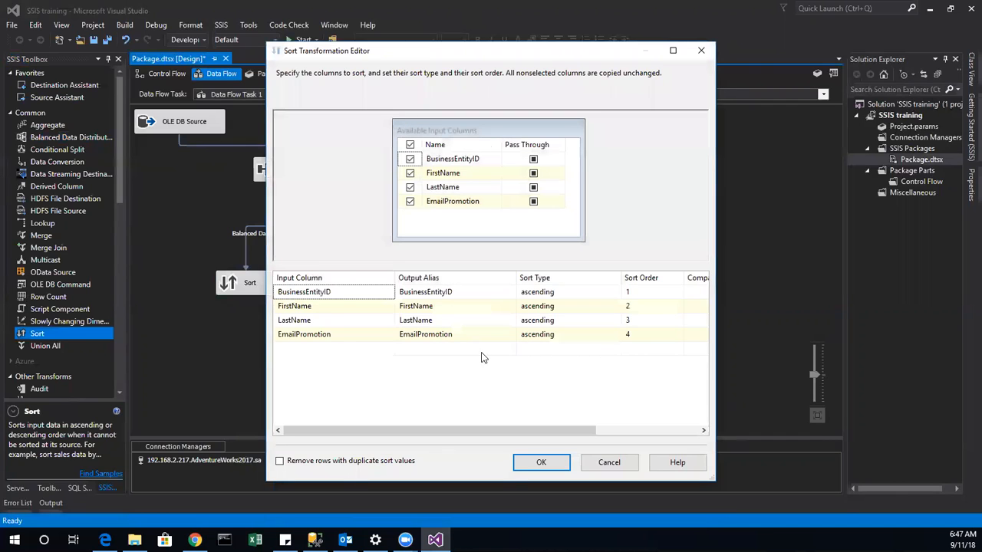
{"action": "left_click", "coordinate": [542, 462]}
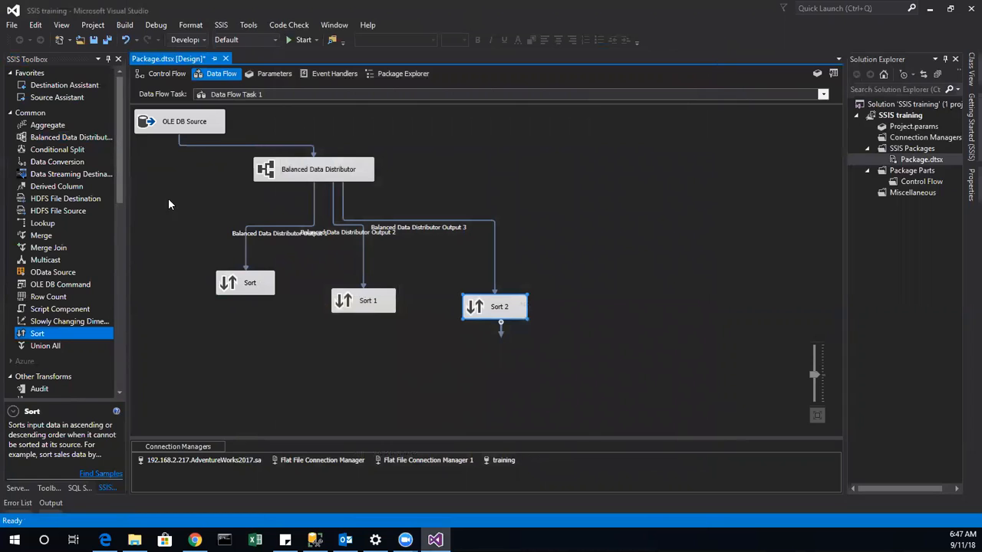
Enable data viewers on all three Balanced Data Distributor output paths leading to the Sort transformations.
{"action": "right_click", "coordinate": [269, 228]}
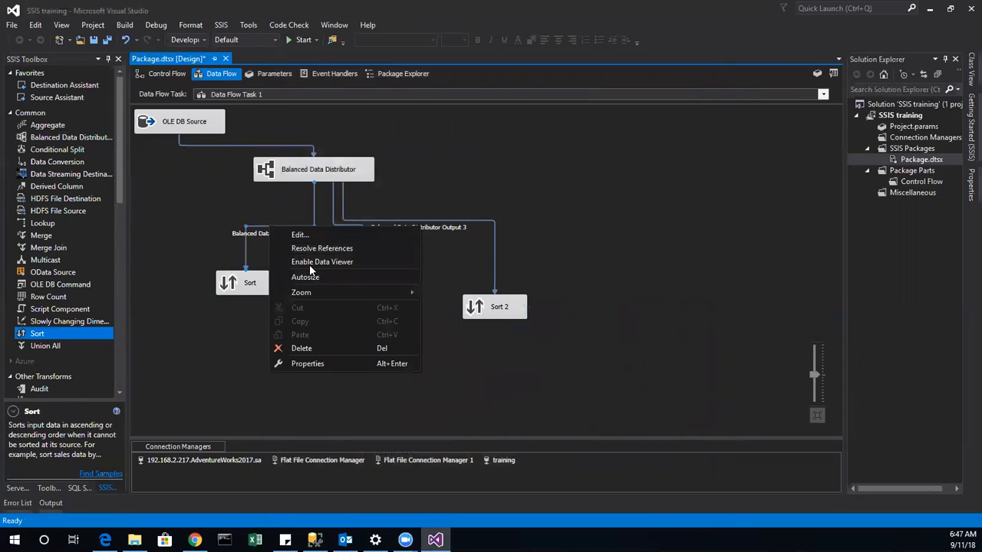
{"action": "left_click", "coordinate": [324, 264]}
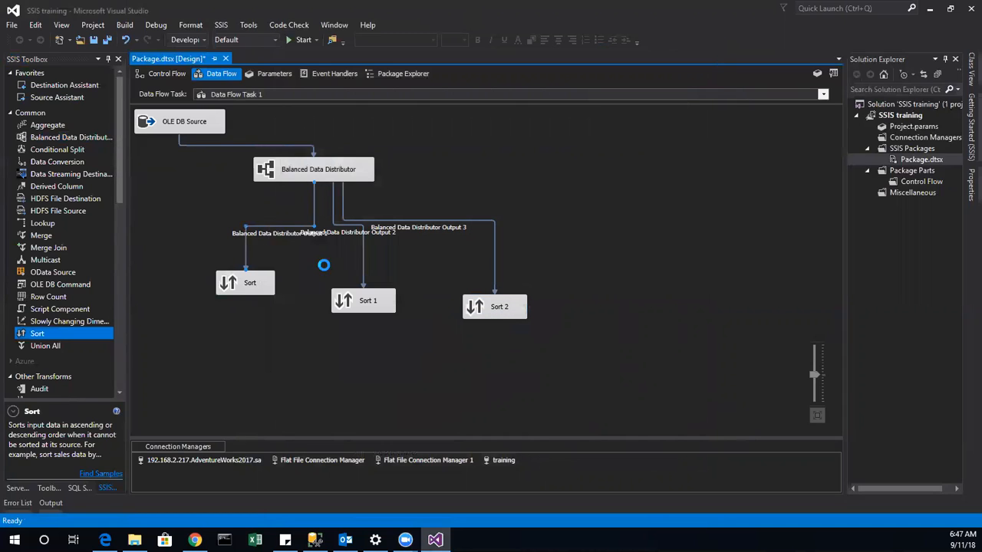
{"action": "right_click", "coordinate": [364, 266]}
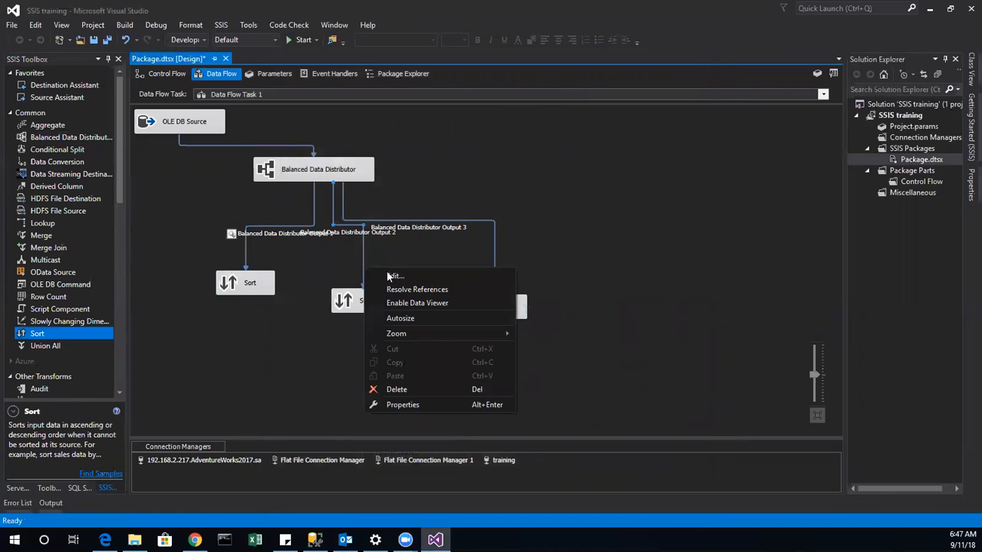
{"action": "left_click", "coordinate": [419, 304]}
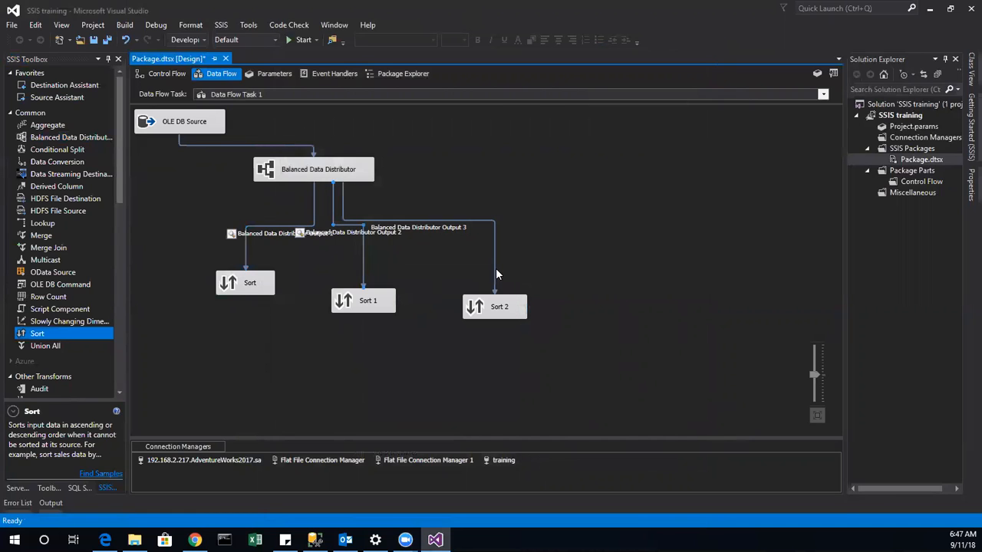
{"action": "right_click", "coordinate": [495, 269]}
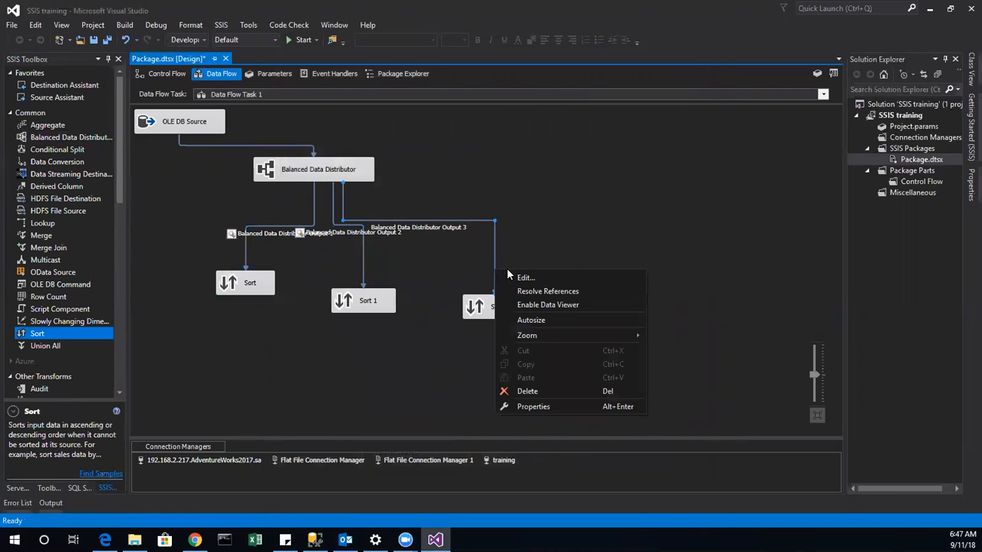
{"action": "left_click", "coordinate": [542, 303]}
Run the package and move the Output 1 data viewer aside to compare the rows sent to each output.
{"action": "left_click", "coordinate": [296, 41]}
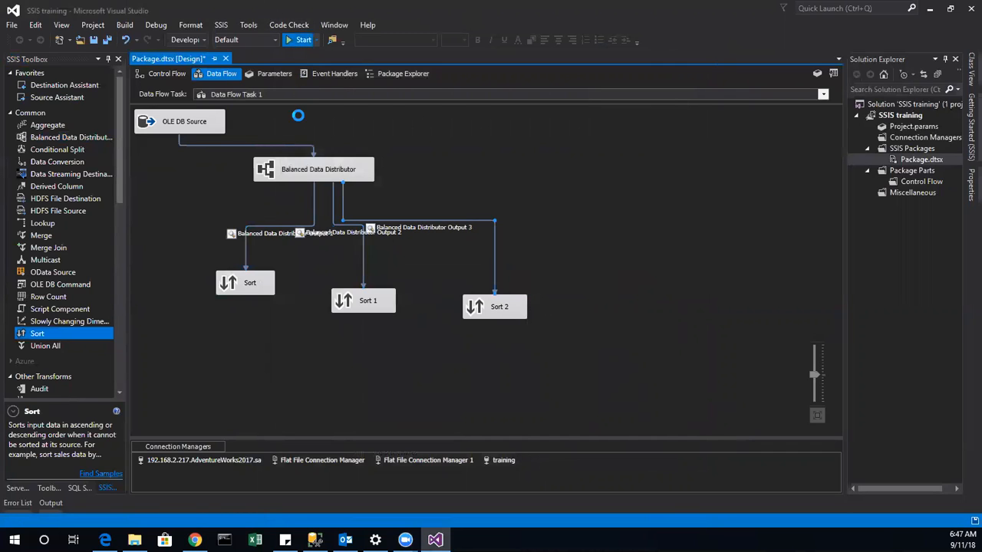
{"action": "left_click", "coordinate": [173, 75]}
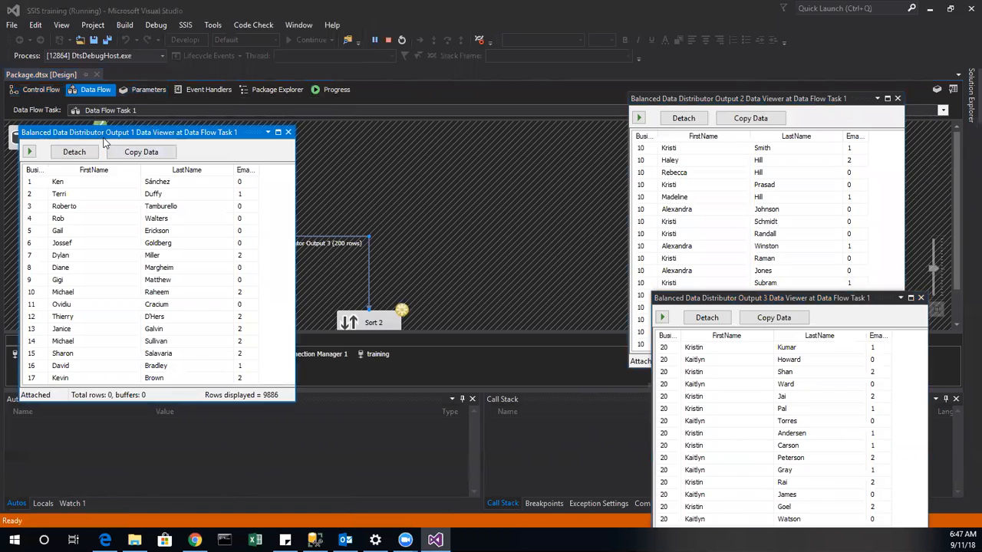
{"action": "left_click_drag", "start_coordinate": [103, 138], "coordinate": [124, 239]}
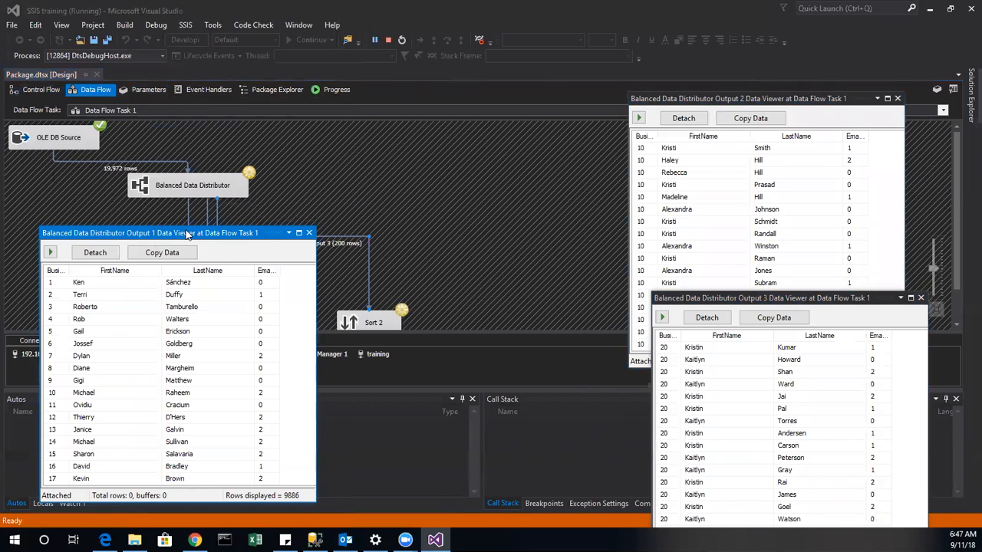
{"action": "left_click_drag", "start_coordinate": [186, 234], "coordinate": [159, 317]}
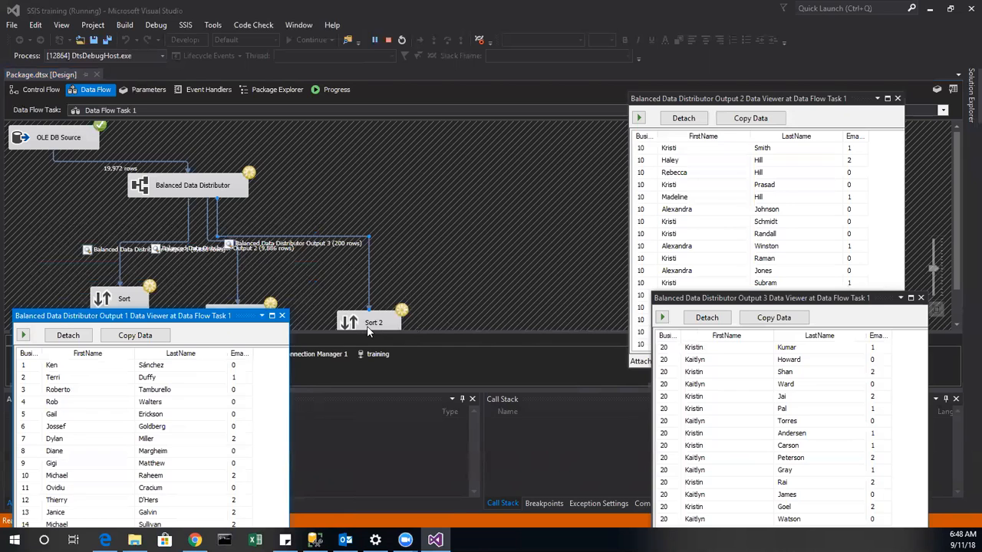
{"action": "left_click_drag", "start_coordinate": [218, 318], "coordinate": [216, 247]}
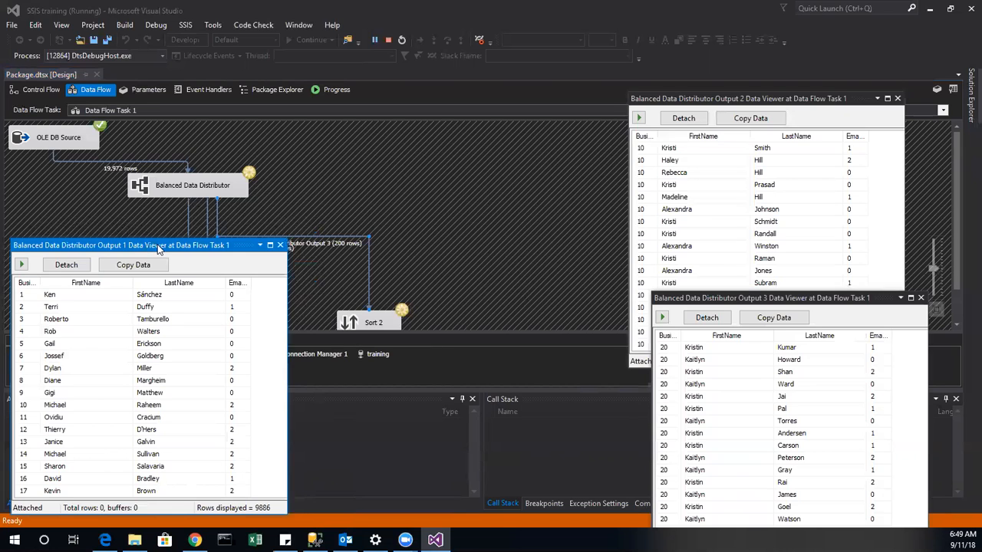
Close the three data viewers and the debugging panes, and stop the package run.
{"action": "left_click_drag", "start_coordinate": [167, 249], "coordinate": [658, 318]}
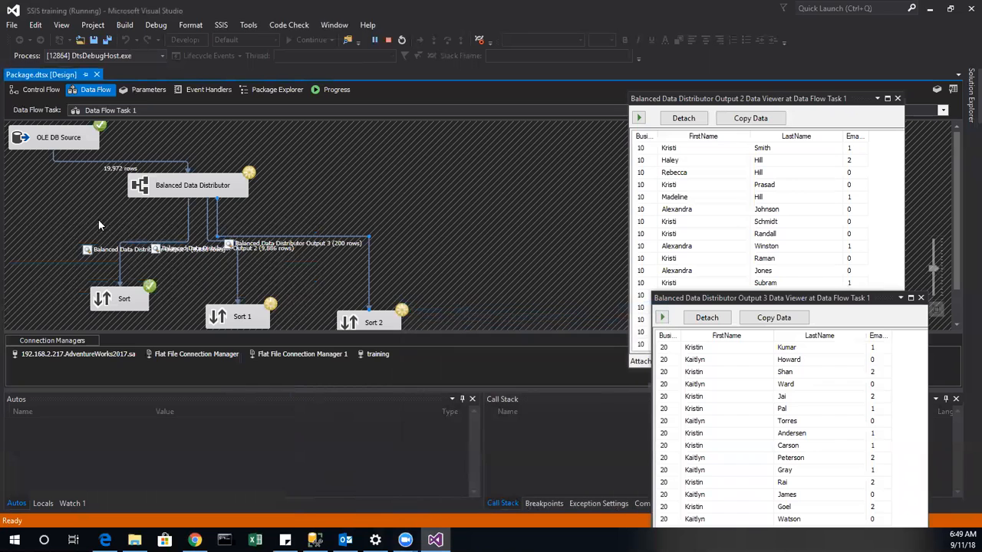
{"action": "left_click", "coordinate": [897, 99]}
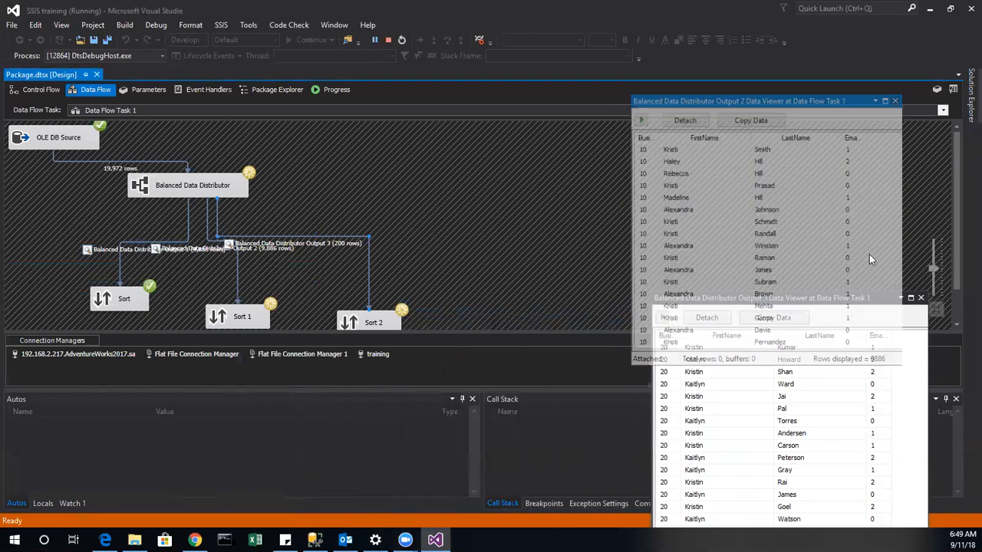
{"action": "left_click", "coordinate": [921, 299]}
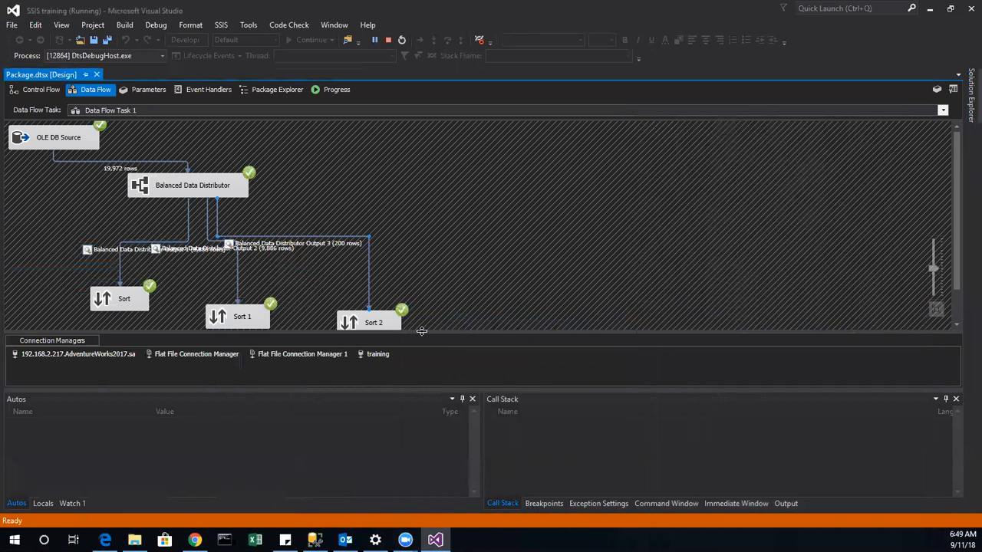
{"action": "left_click", "coordinate": [108, 299]}
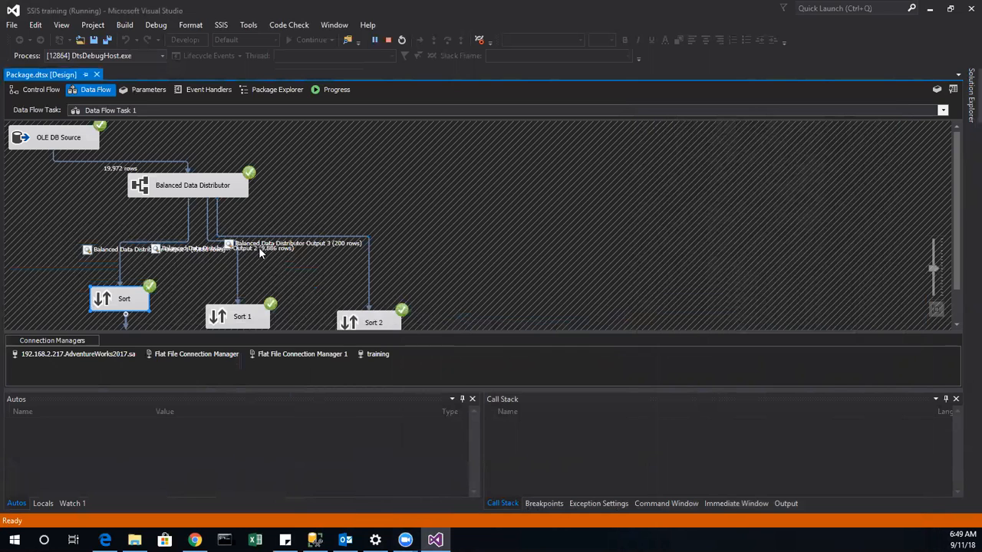
{"action": "left_click", "coordinate": [956, 399]}
{"action": "left_click", "coordinate": [948, 383]}
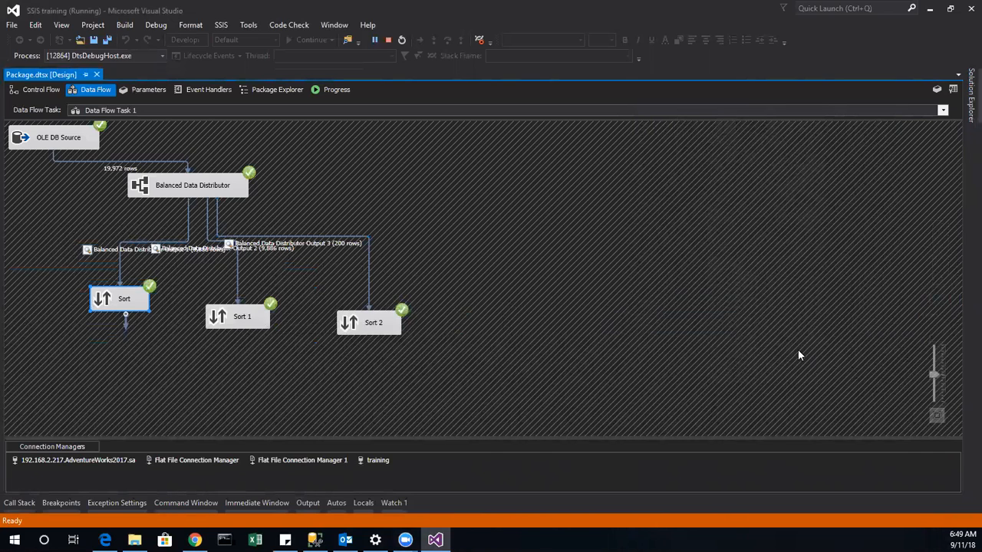
{"action": "left_click", "coordinate": [388, 40]}
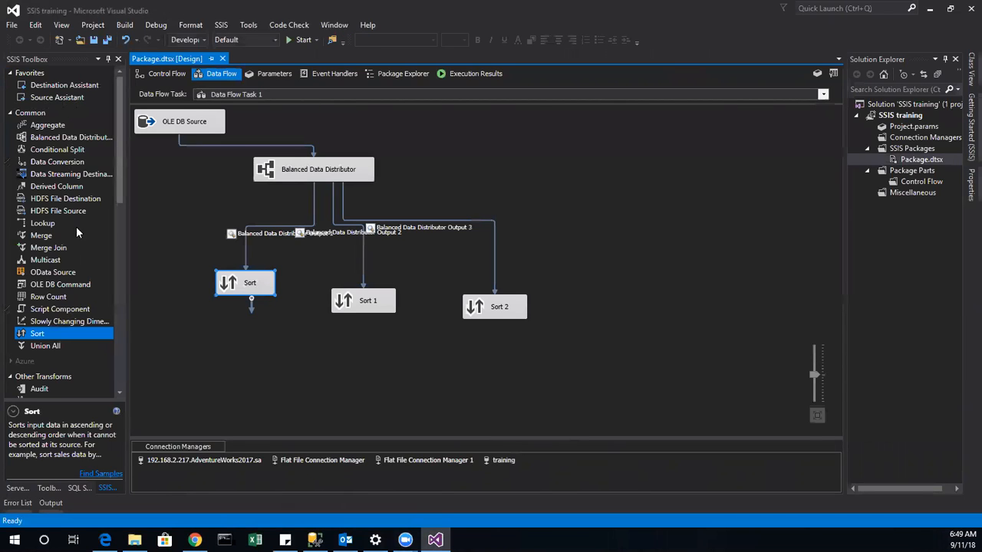
Rename Data Flow Task 1 in the control flow as "Balance DT".
{"action": "left_click", "coordinate": [62, 137]}
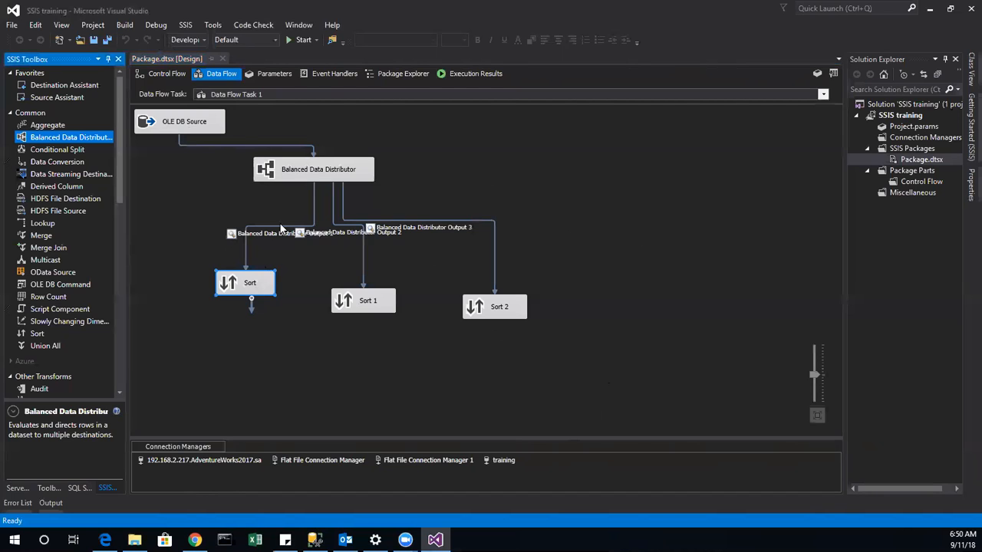
{"action": "left_click", "coordinate": [162, 73]}
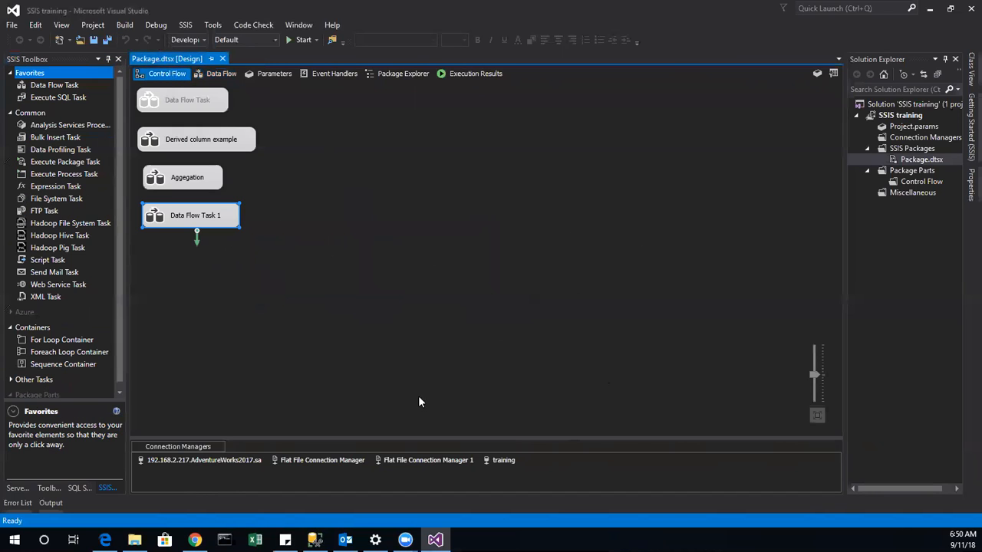
{"action": "right_click", "coordinate": [187, 223]}
{"action": "key", "text": "Up"}
{"action": "key", "text": "Up"}
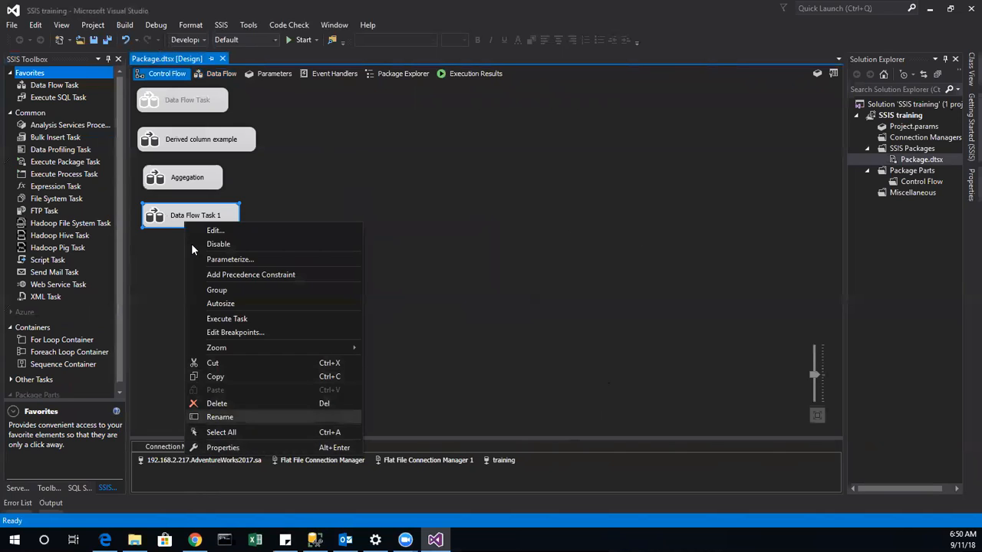
{"action": "key", "text": "Return"}
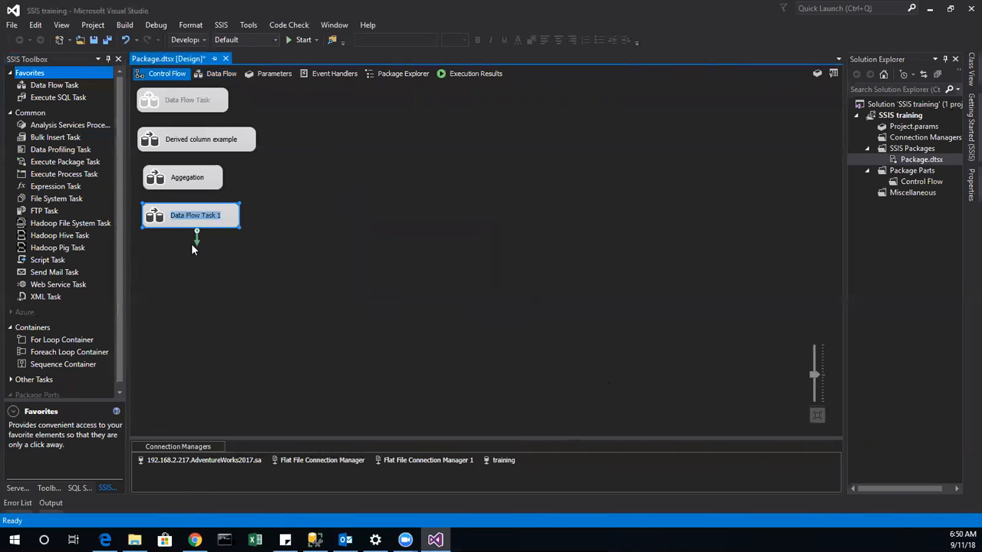
{"action": "type", "text": "Balance Da"}
{"action": "key", "text": "BackSpace"}
{"action": "type", "text": "T"}
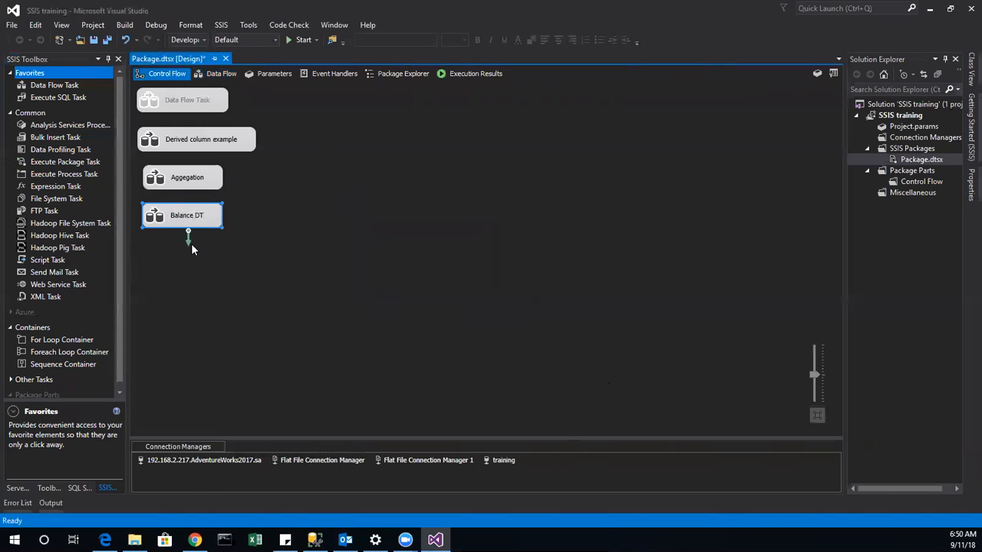
{"action": "left_click", "coordinate": [293, 247]}
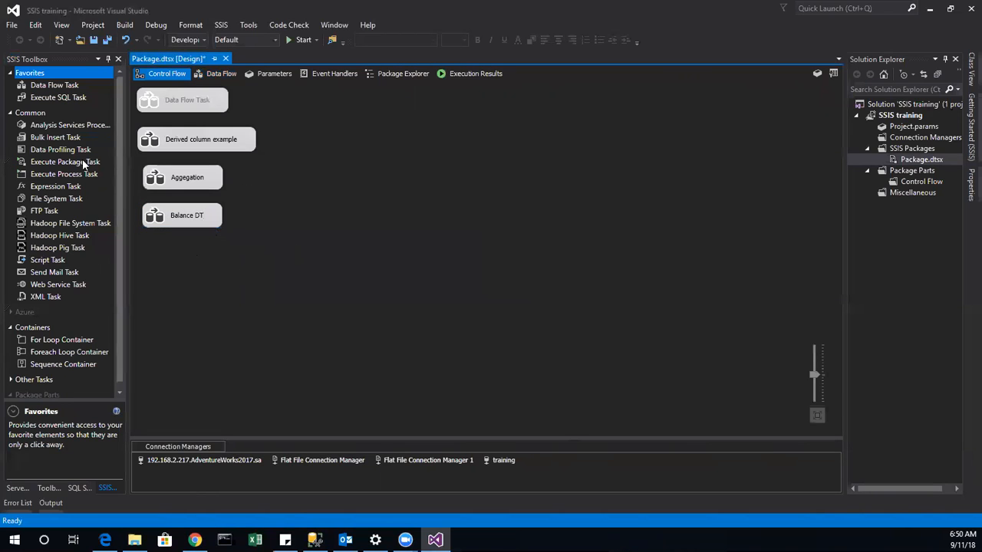
Add another Data Flow Task to the control flow and place it below Balance DT.
{"action": "double_click", "coordinate": [54, 86]}
{"action": "left_click_drag", "start_coordinate": [189, 99], "coordinate": [343, 169]}
{"action": "left_click_drag", "start_coordinate": [345, 242], "coordinate": [190, 254]}
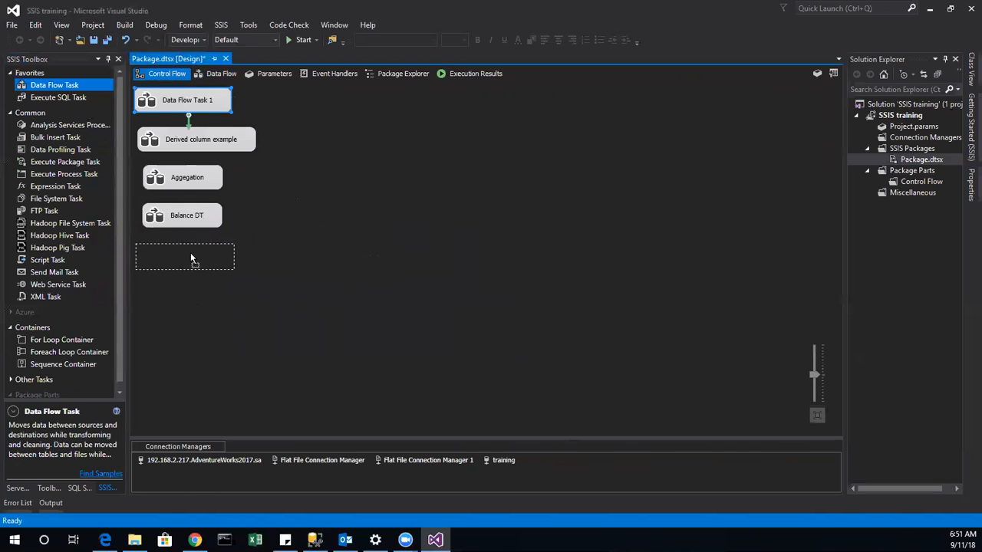
{"action": "left_click", "coordinate": [296, 235]}
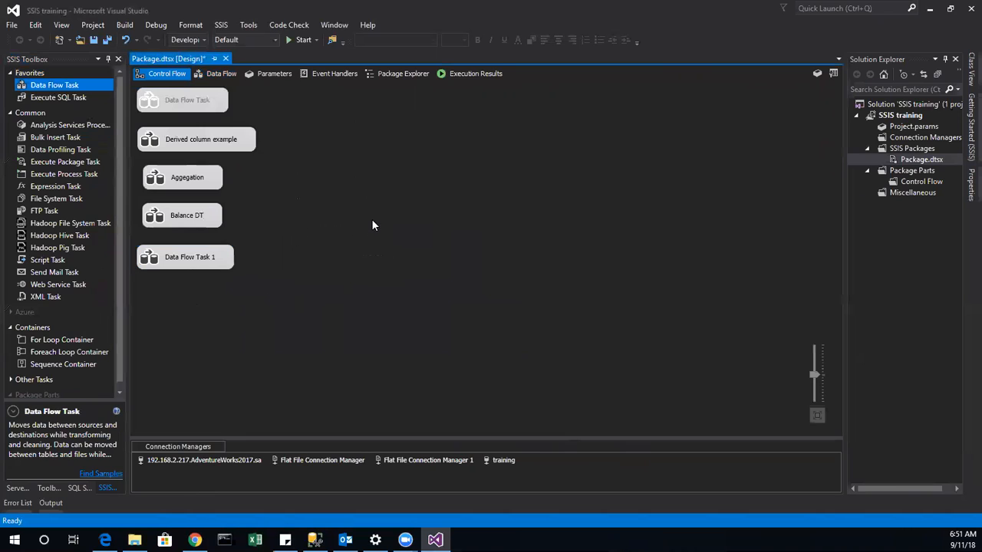
Disable the Derived column example, Aggegation and Balance DT tasks together.
{"action": "left_click", "coordinate": [156, 142]}
{"action": "left_click", "coordinate": [158, 182], "text": "ctrl"}
{"action": "left_click", "coordinate": [160, 228], "text": "ctrl"}
{"action": "right_click", "coordinate": [160, 226]}
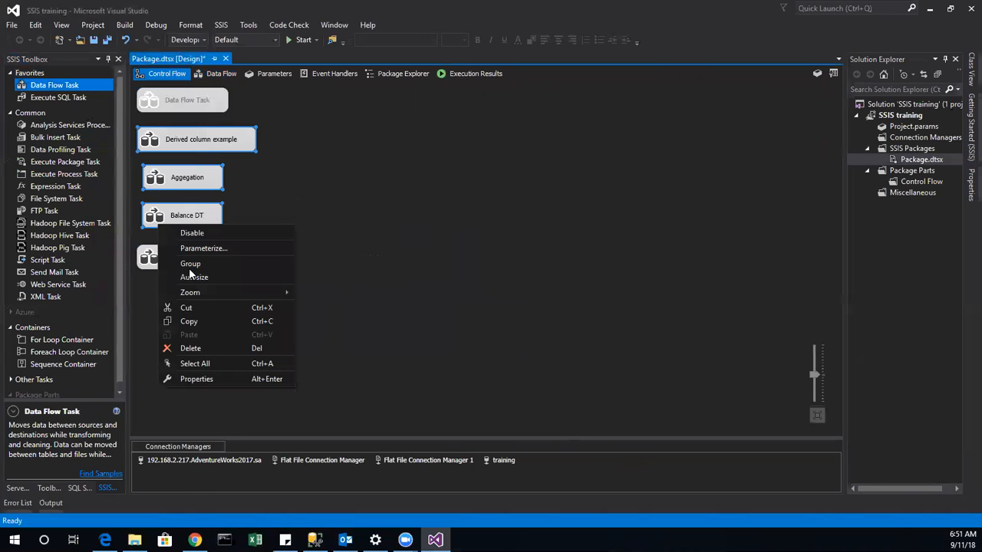
{"action": "left_click", "coordinate": [201, 232]}
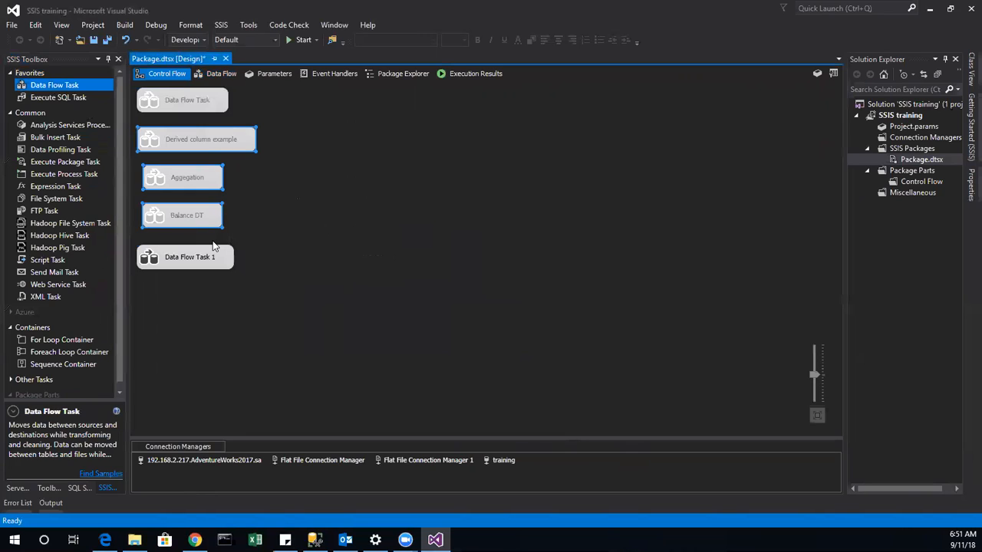
{"action": "left_click", "coordinate": [214, 244]}
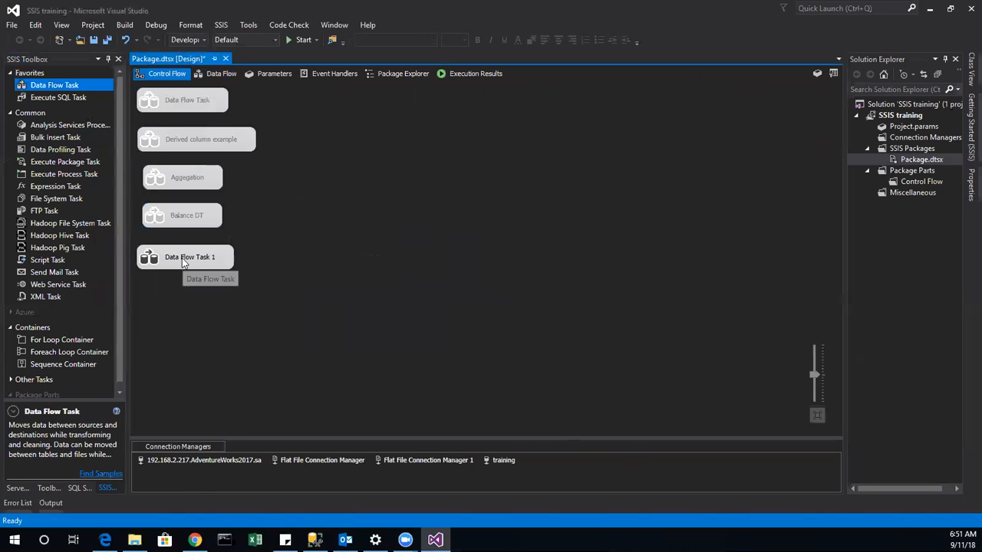
Open Data Flow Task 1 and add a SQL Server source using the 192.168.2.217.AdventureWorks2017.sa connection manager.
{"action": "double_click", "coordinate": [152, 256]}
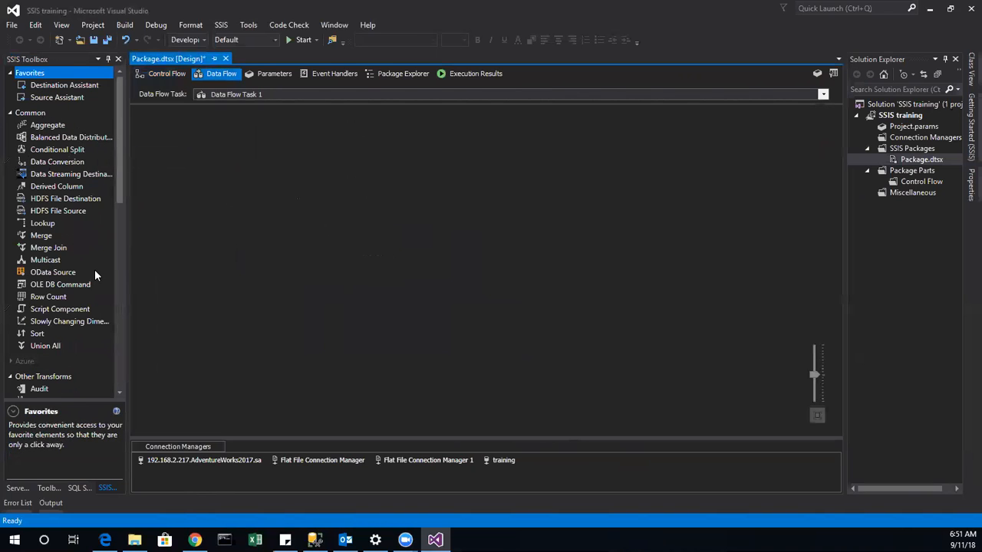
{"action": "double_click", "coordinate": [63, 96]}
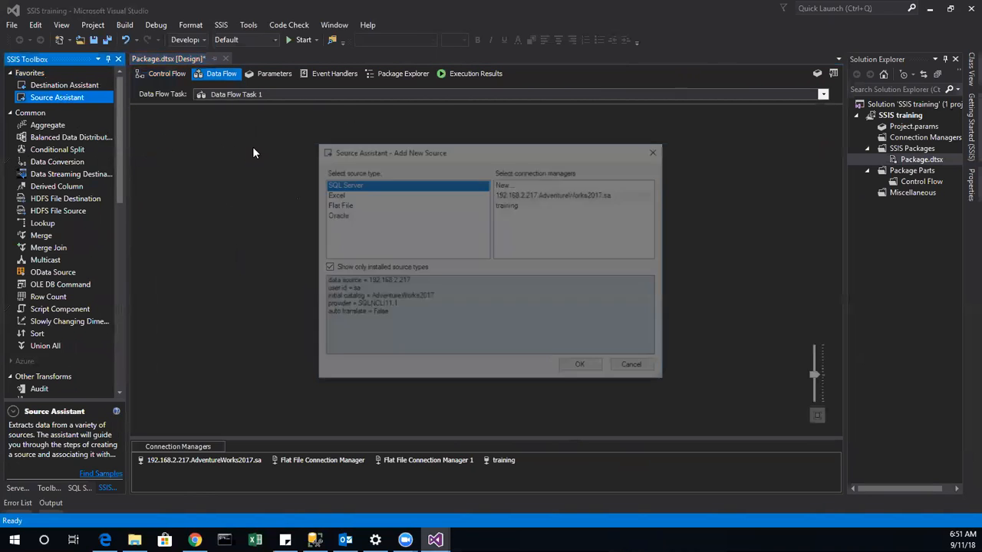
{"action": "left_click", "coordinate": [566, 197]}
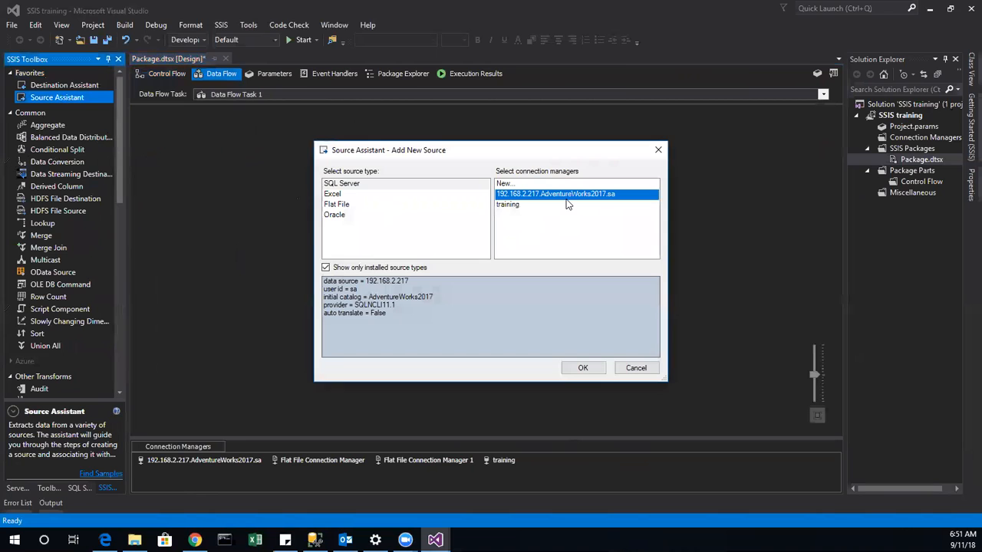
{"action": "left_click", "coordinate": [583, 368]}
Set the OLE DB Source to read from the [Person].[Person] table.
{"action": "double_click", "coordinate": [171, 124]}
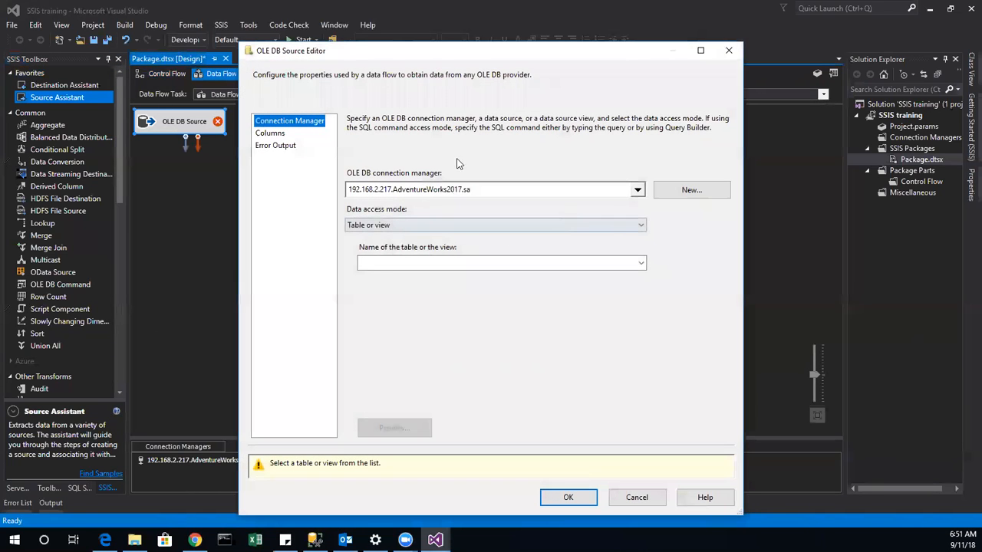
{"action": "left_click", "coordinate": [640, 264]}
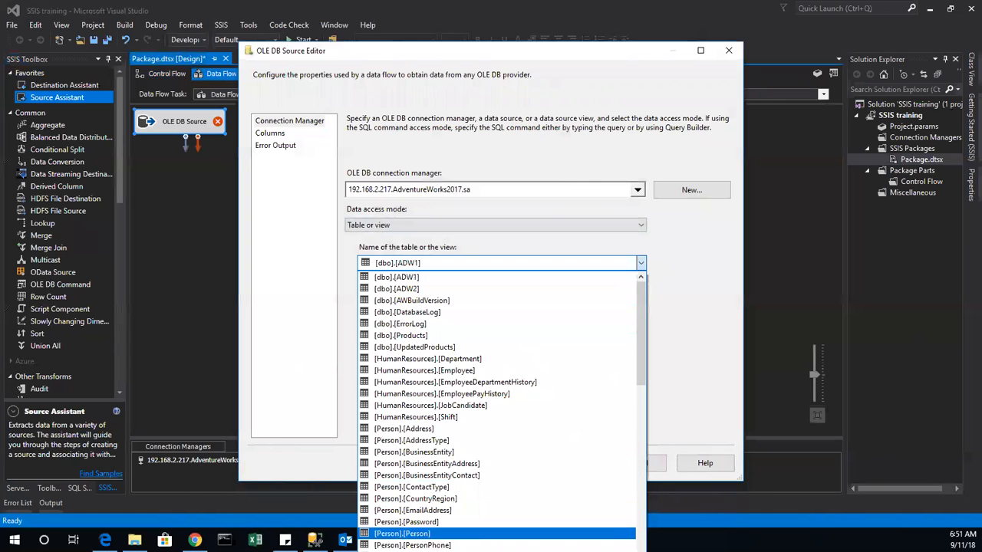
{"action": "left_click", "coordinate": [466, 533]}
Limit the OLE DB Source's output columns to BusinessEntityID, FirstName, LastName and EmailPromotion, and accept the source settings.
{"action": "left_click", "coordinate": [277, 135]}
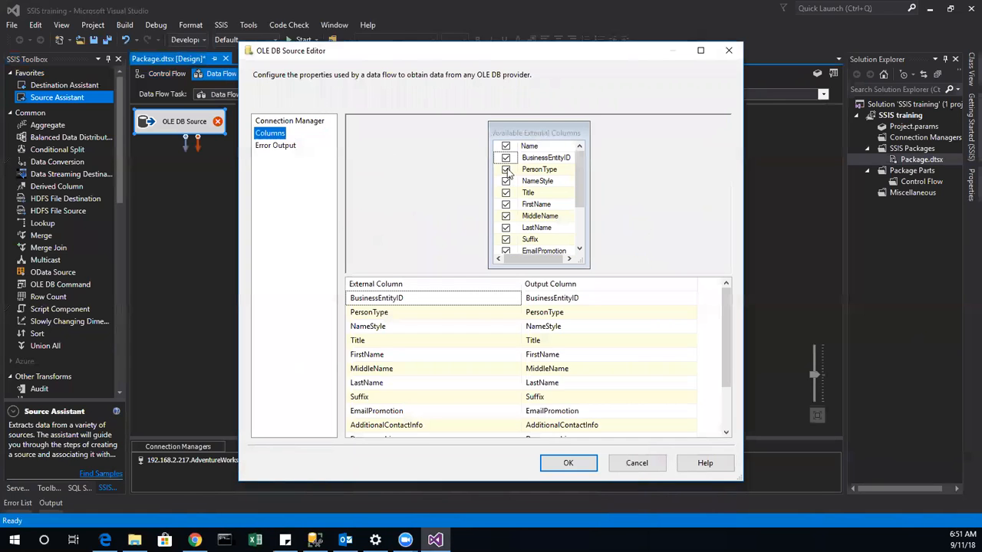
{"action": "left_click", "coordinate": [505, 146]}
{"action": "left_click", "coordinate": [505, 157]}
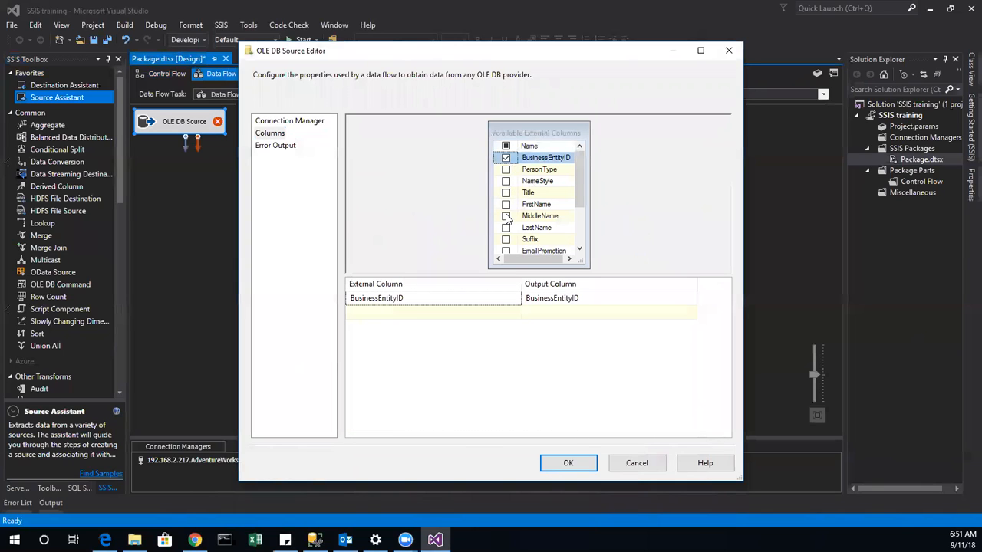
{"action": "left_click", "coordinate": [505, 204]}
{"action": "left_click", "coordinate": [506, 228]}
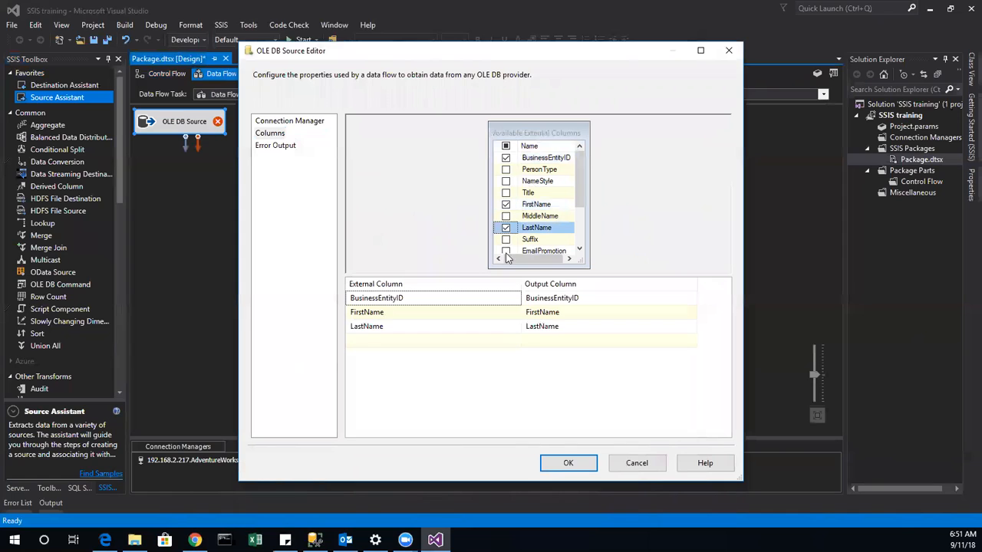
{"action": "left_click", "coordinate": [505, 251]}
{"action": "left_click_drag", "start_coordinate": [580, 196], "coordinate": [578, 242]}
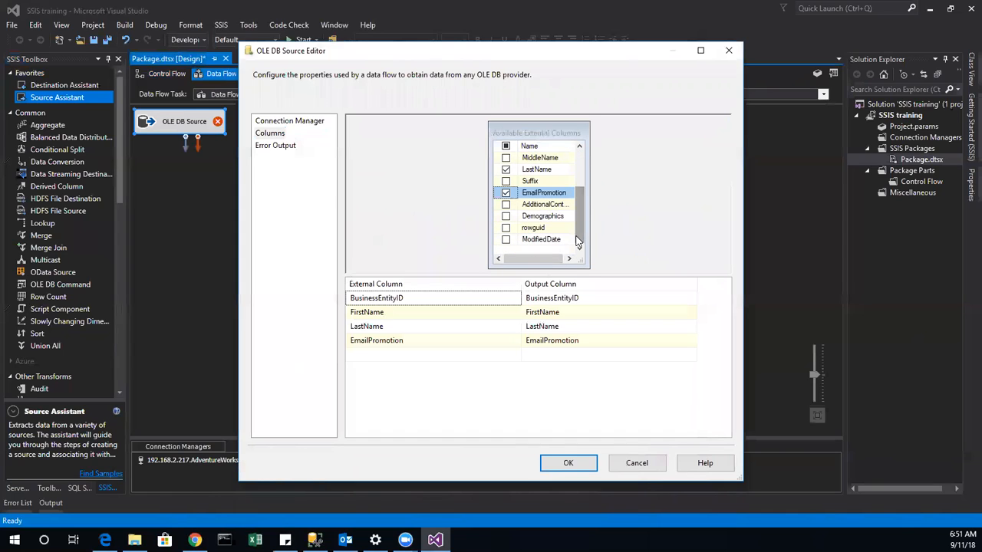
{"action": "left_click", "coordinate": [568, 464]}
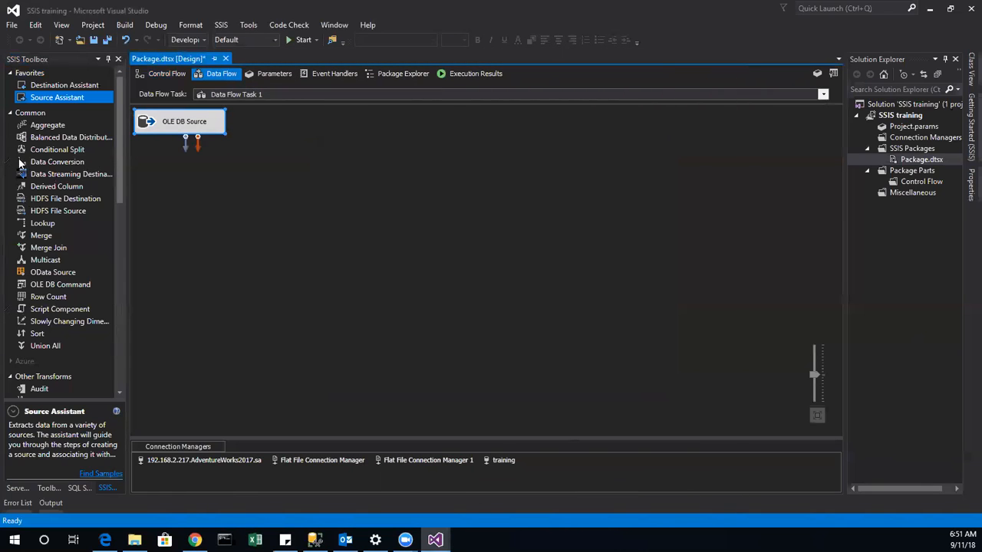
Add a Conditional Split transformation to the data flow and connect the OLE DB Source's output to it.
{"action": "left_click_drag", "start_coordinate": [41, 149], "coordinate": [340, 217]}
{"action": "left_click_drag", "start_coordinate": [334, 146], "coordinate": [336, 137]}
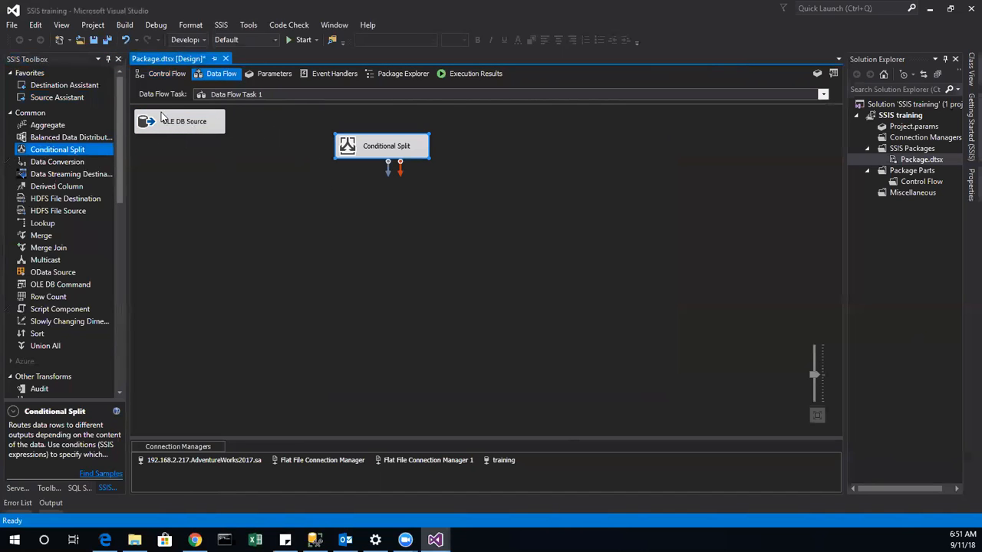
{"action": "left_click", "coordinate": [172, 128]}
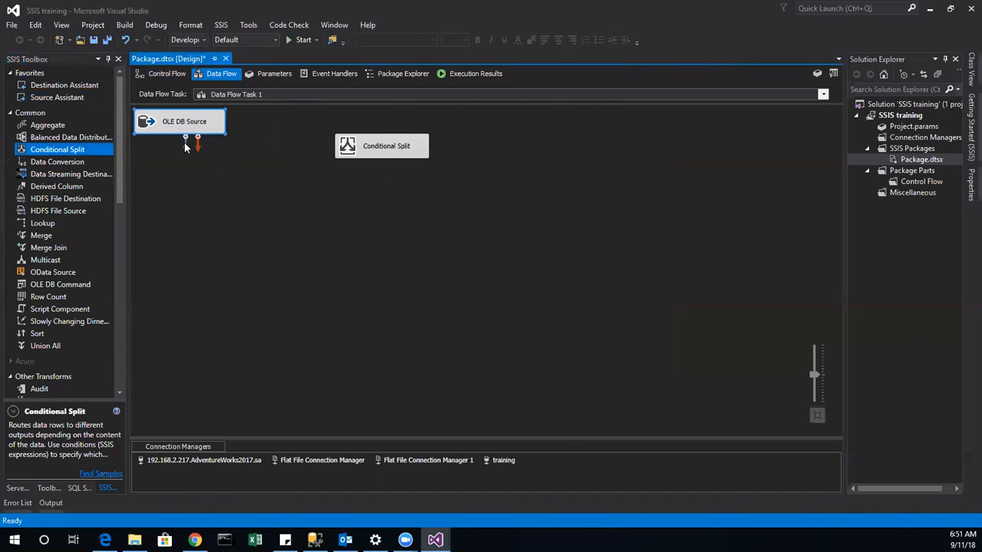
{"action": "left_click_drag", "start_coordinate": [185, 143], "coordinate": [338, 154]}
Define a Conditional Split output named Emailpromotion_1 with the condition [EmailPromotion]==1.
{"action": "double_click", "coordinate": [381, 152]}
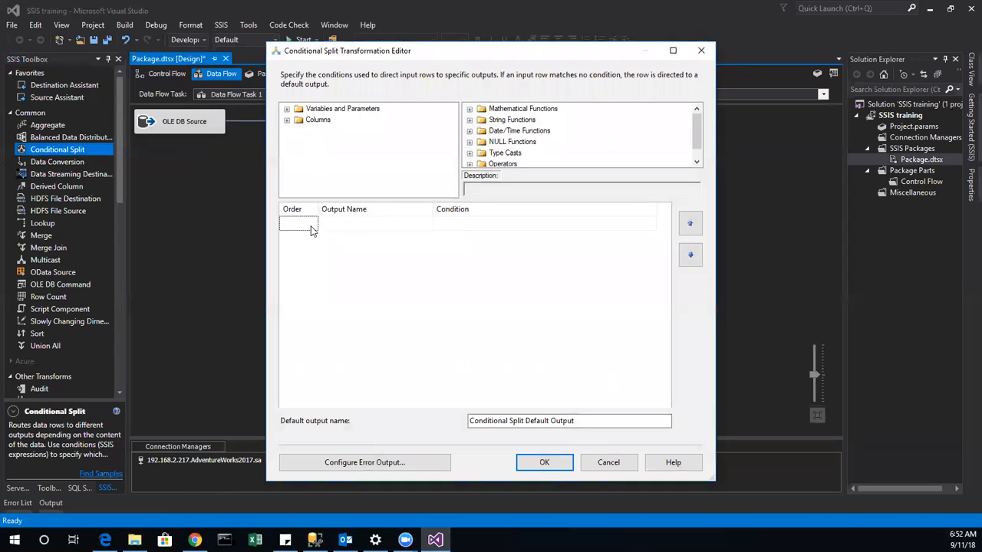
{"action": "left_click", "coordinate": [358, 223]}
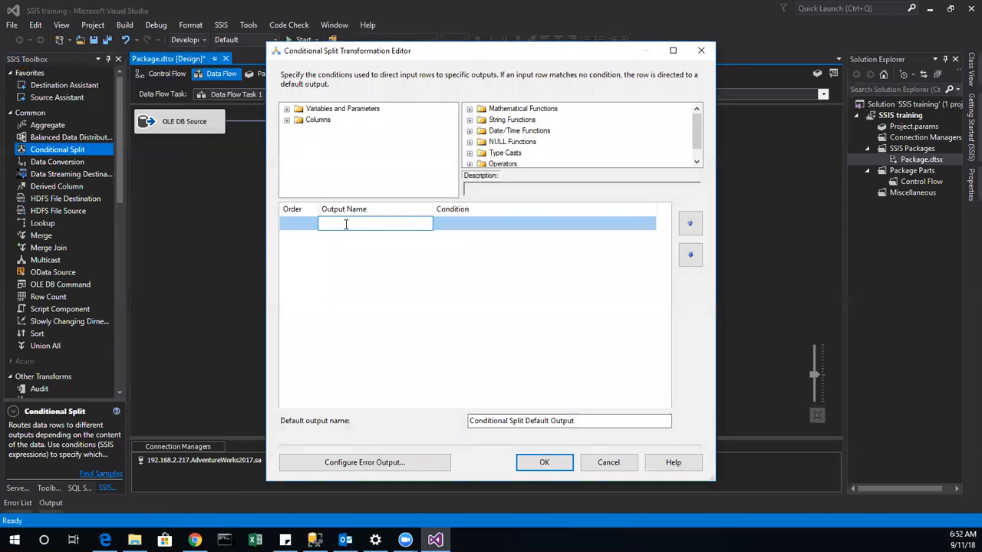
{"action": "type", "text": "Emailprom"}
{"action": "key", "text": "Tab"}
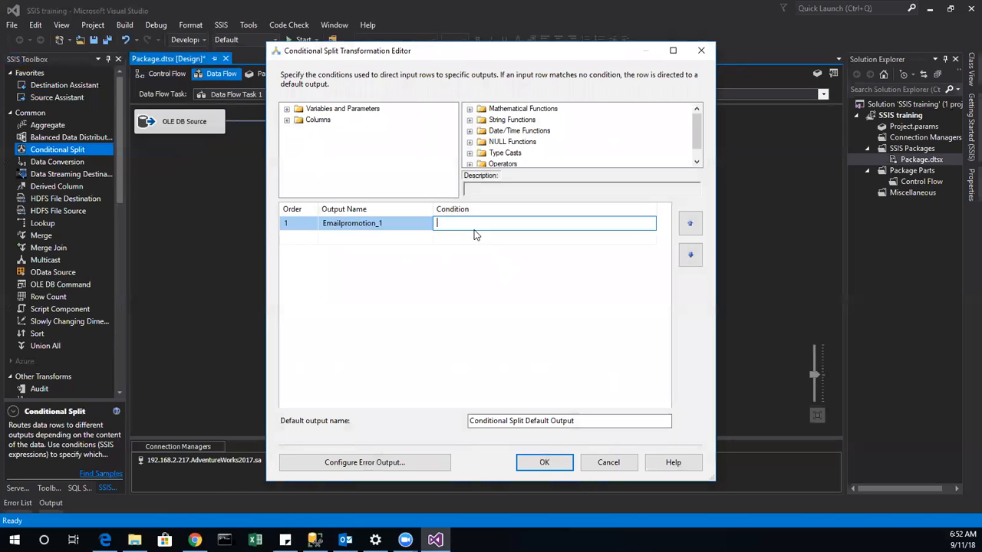
{"action": "left_click", "coordinate": [287, 119]}
{"action": "left_click_drag", "start_coordinate": [336, 165], "coordinate": [530, 227]}
{"action": "left_click", "coordinate": [533, 222]}
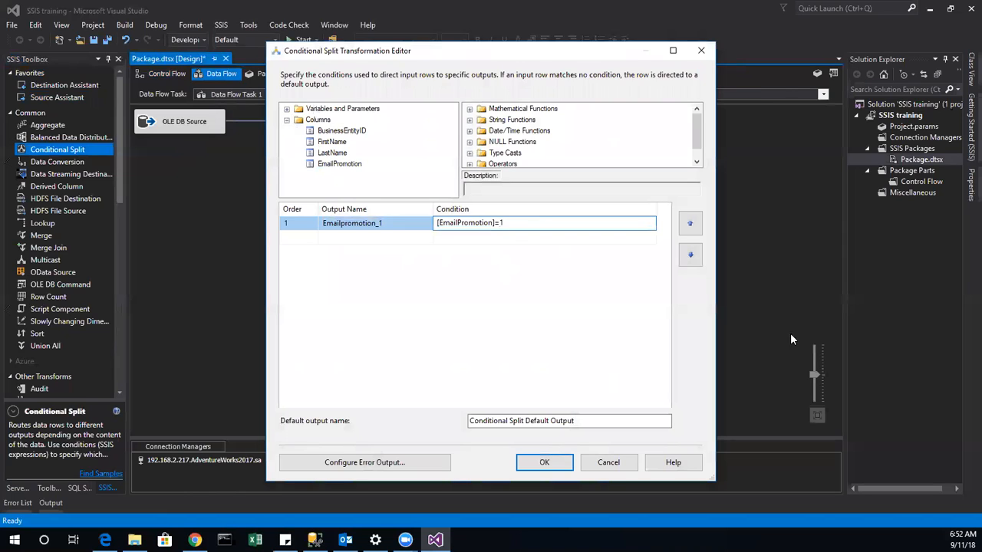
{"action": "left_click", "coordinate": [470, 239]}
{"action": "left_click", "coordinate": [500, 225]}
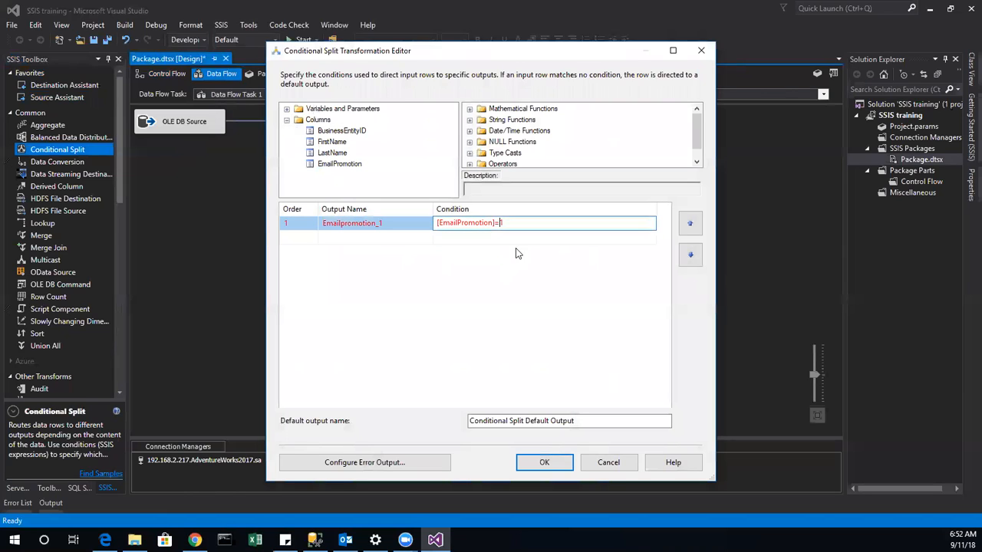
{"action": "type", "text": "="}
{"action": "left_click", "coordinate": [577, 240]}
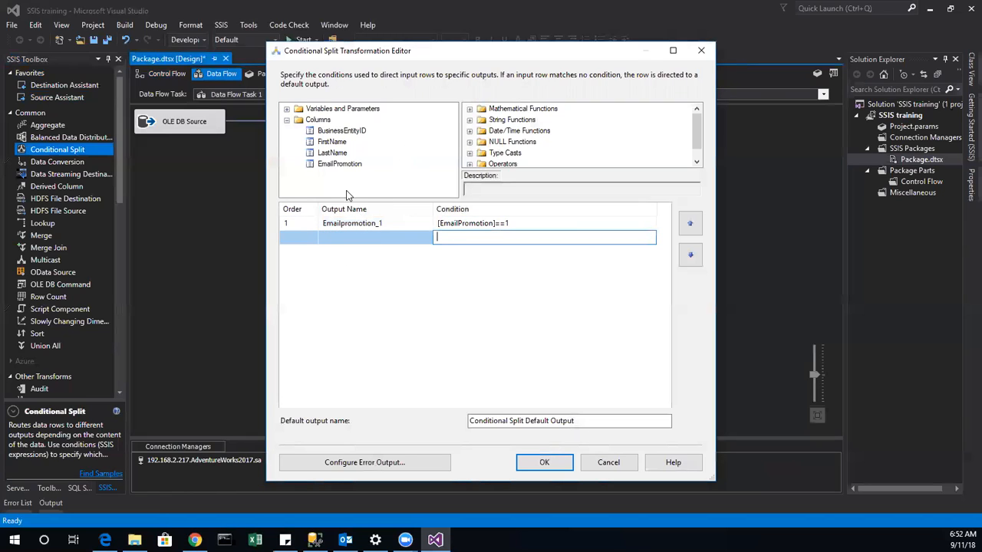
Copy the first output's condition into a second row and change it to [EmailPromotion]==2.
{"action": "left_click", "coordinate": [564, 223]}
{"action": "left_click_drag", "start_coordinate": [564, 222], "coordinate": [346, 223]}
{"action": "key", "text": "ctrl+c"}
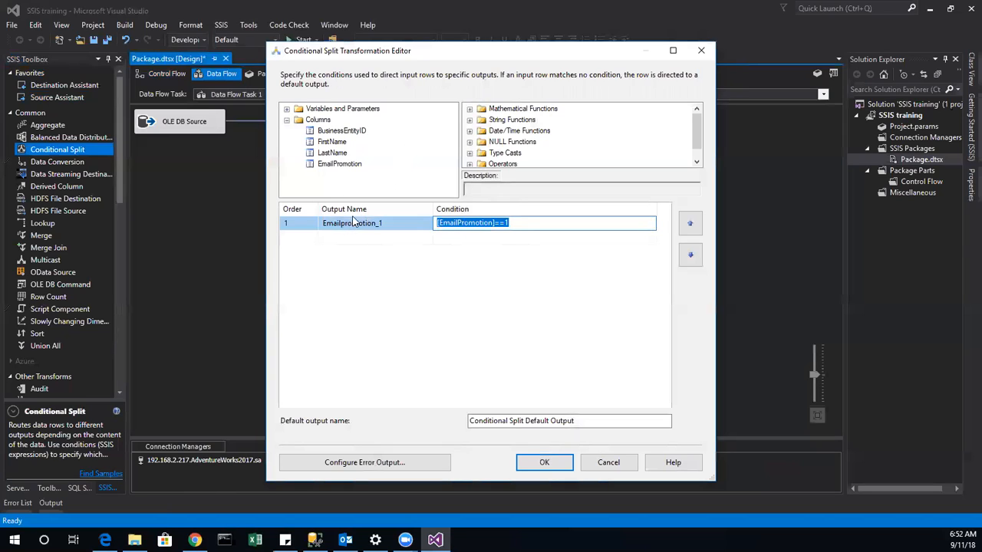
{"action": "left_click", "coordinate": [471, 240]}
{"action": "key", "text": "ctrl+v"}
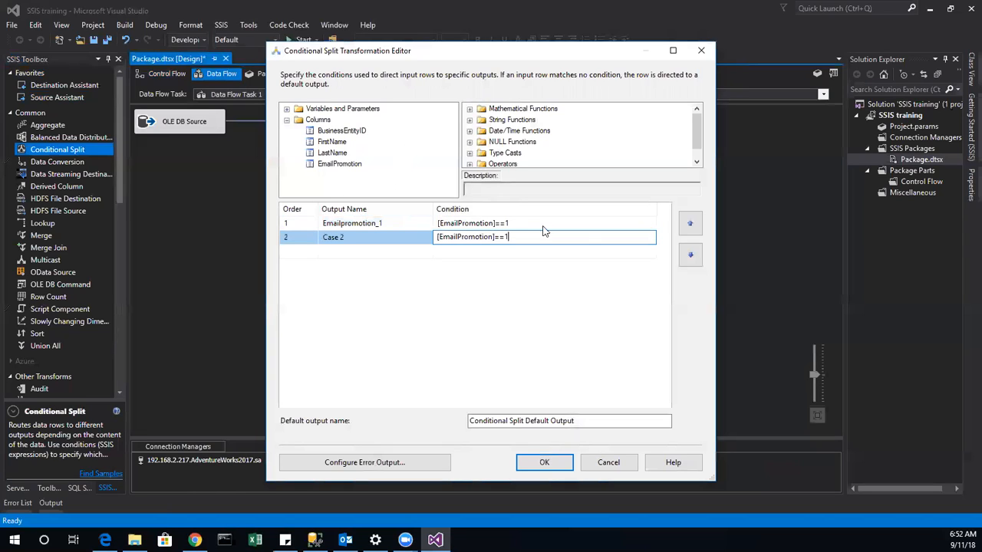
{"action": "type", "text": "2"}
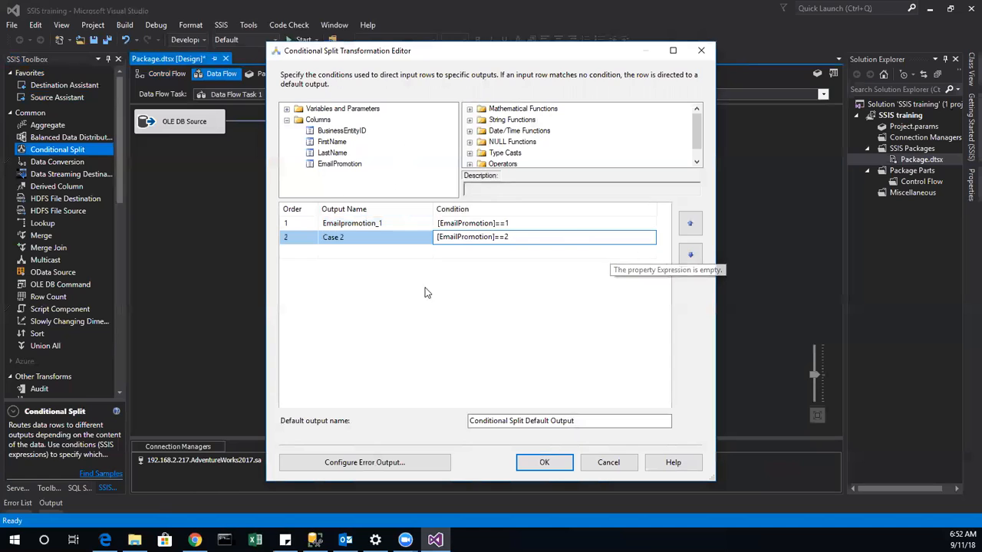
Rename the second split output as Emailpromotion_2, reusing the first output's name.
{"action": "left_click", "coordinate": [384, 236]}
{"action": "left_click", "coordinate": [371, 222]}
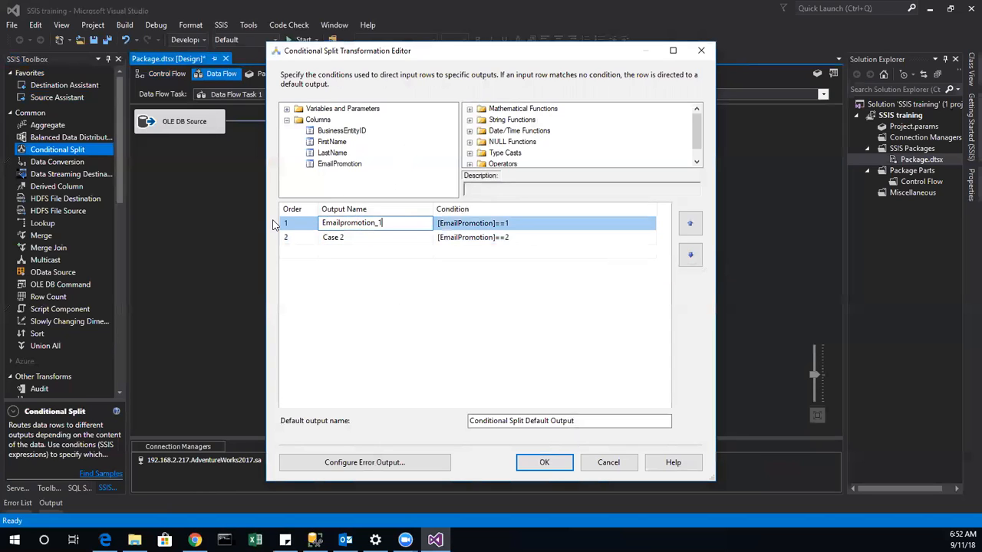
{"action": "left_click_drag", "start_coordinate": [394, 223], "coordinate": [258, 223]}
{"action": "left_click", "coordinate": [354, 237]}
{"action": "type", "text": "Emailpromotion_1"}
{"action": "type", "text": "2"}
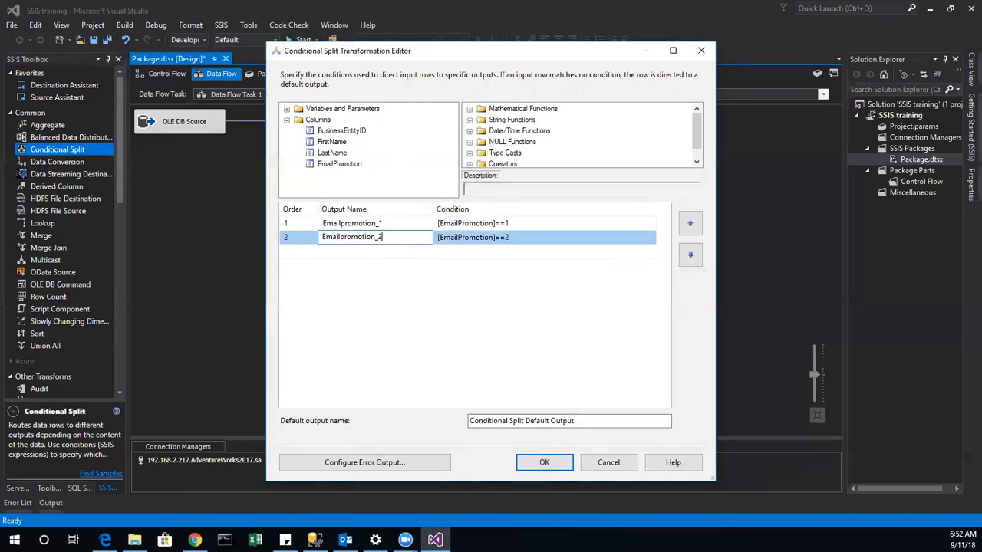
Add a third split output named Emailpromotion_0.
{"action": "left_click", "coordinate": [323, 254]}
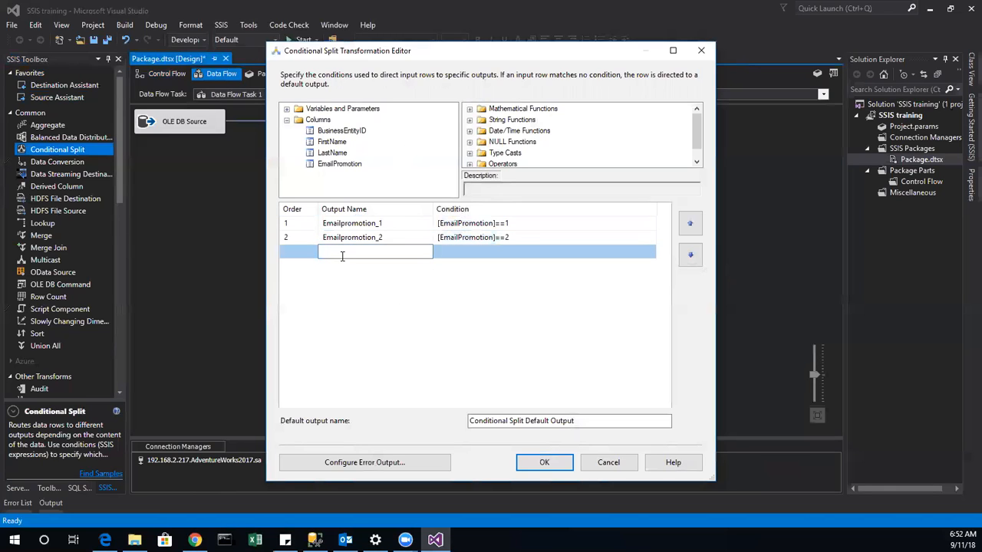
{"action": "type", "text": "Emailpromotion_1"}
{"action": "key", "text": "Tab"}
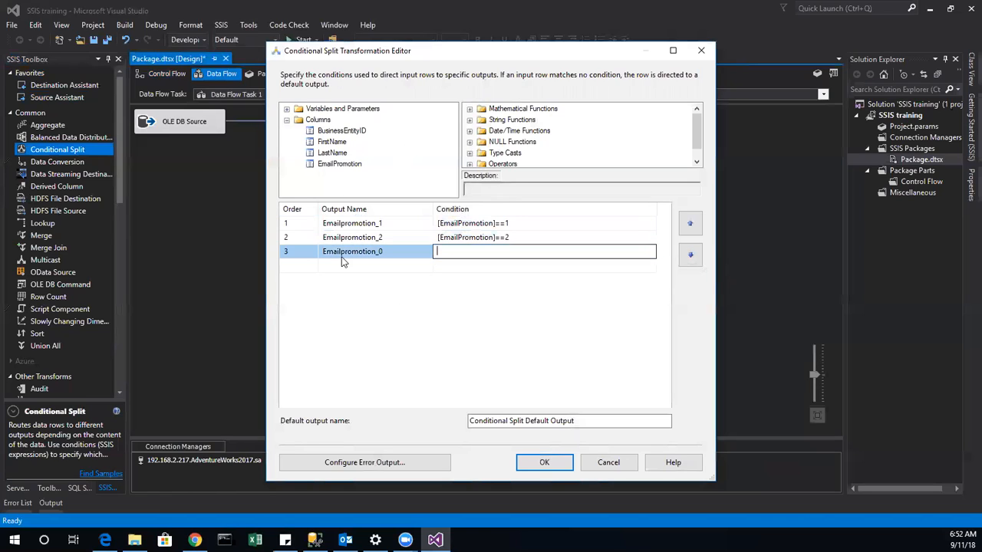
Try to write the Emailpromotion_0 output's condition by hand as [Emailpromotion]==0.
{"action": "type", "text": "Emailpromotion_1"}
{"action": "key", "text": "BackSpace"}
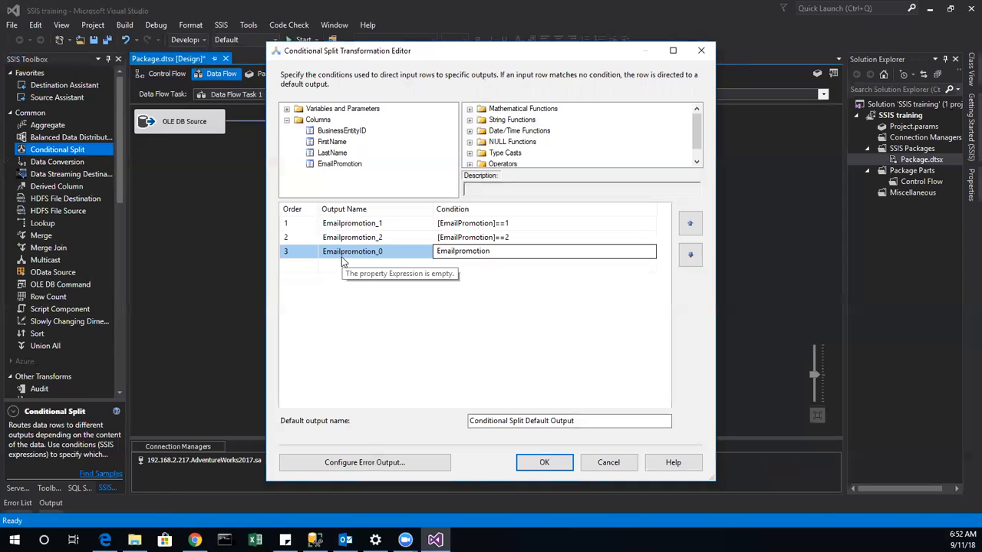
{"action": "type", "text": "]"}
{"action": "key", "text": "Left"}
{"action": "key", "text": "Left"}
{"action": "key", "text": "Left"}
{"action": "key", "text": "Left"}
{"action": "key", "text": "Left"}
{"action": "key", "text": "Left"}
{"action": "key", "text": "Left"}
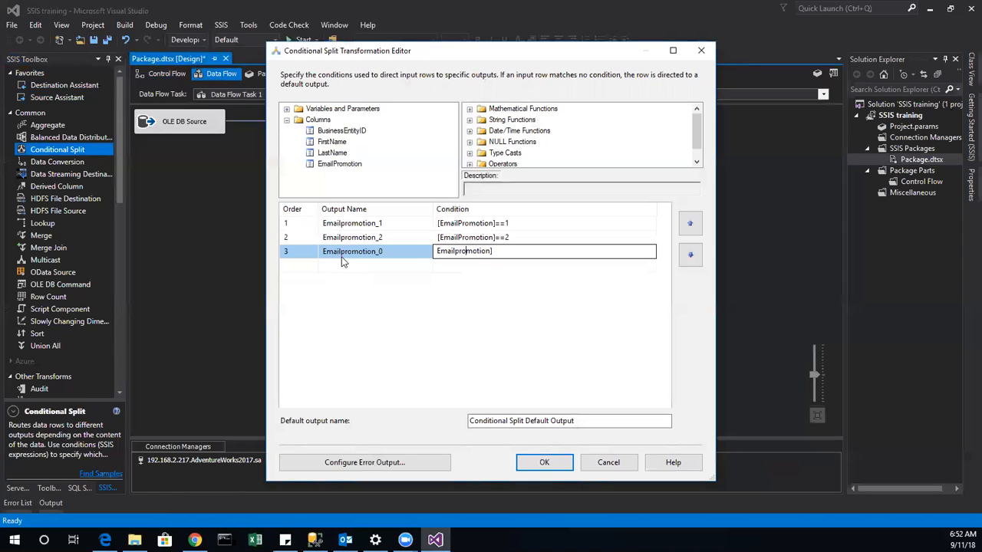
{"action": "type", "text": "["}
{"action": "left_click", "coordinate": [343, 263]}
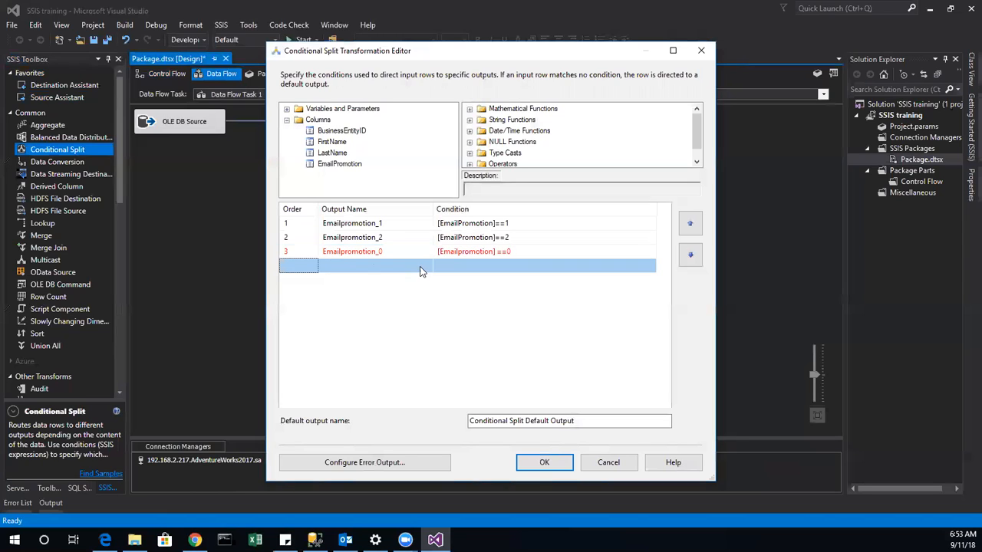
{"action": "left_click", "coordinate": [494, 253]}
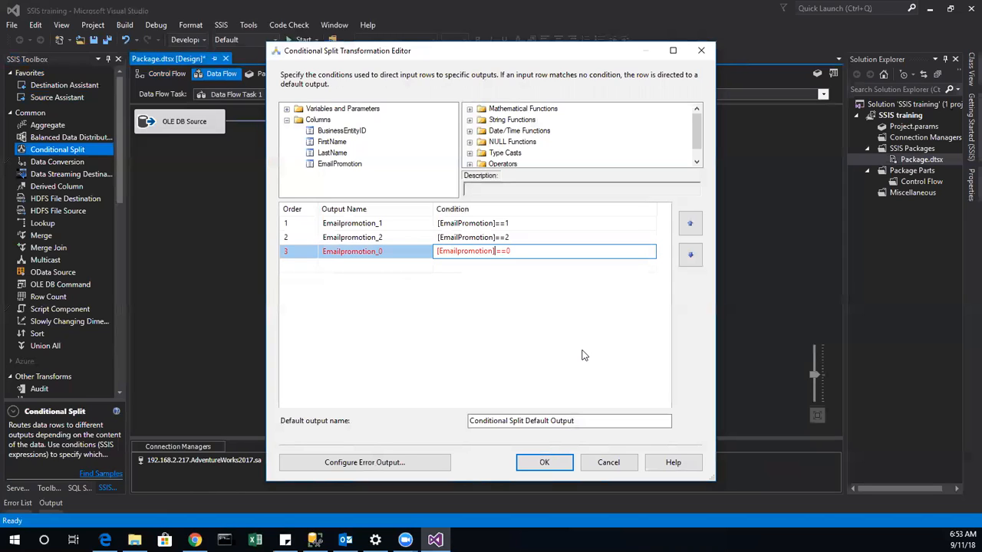
{"action": "left_click", "coordinate": [561, 265]}
Replace the Emailpromotion_0 condition with a copy of the second one changed to [EmailPromotion]==0, and accept the split settings.
{"action": "left_click", "coordinate": [522, 238]}
{"action": "key", "text": "ctrl+c"}
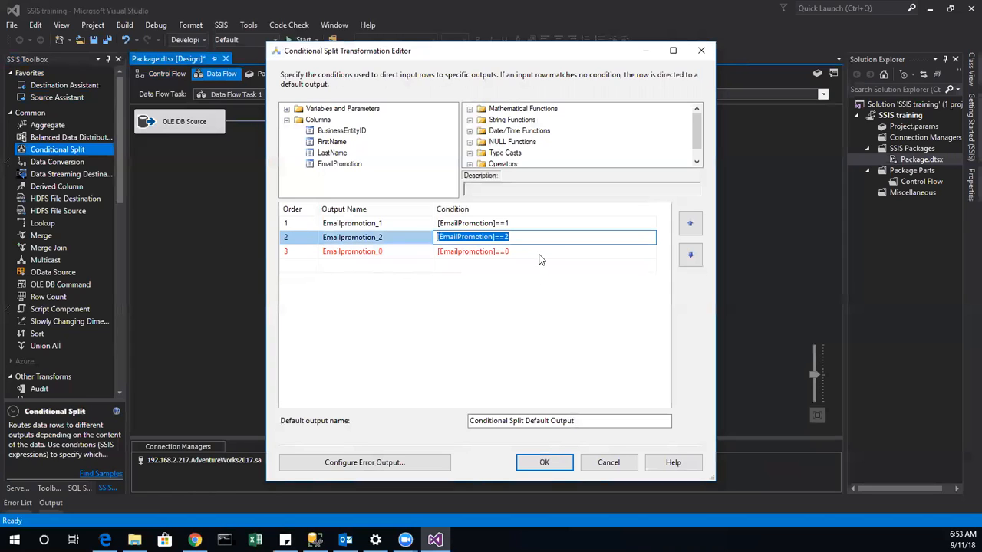
{"action": "left_click", "coordinate": [539, 254]}
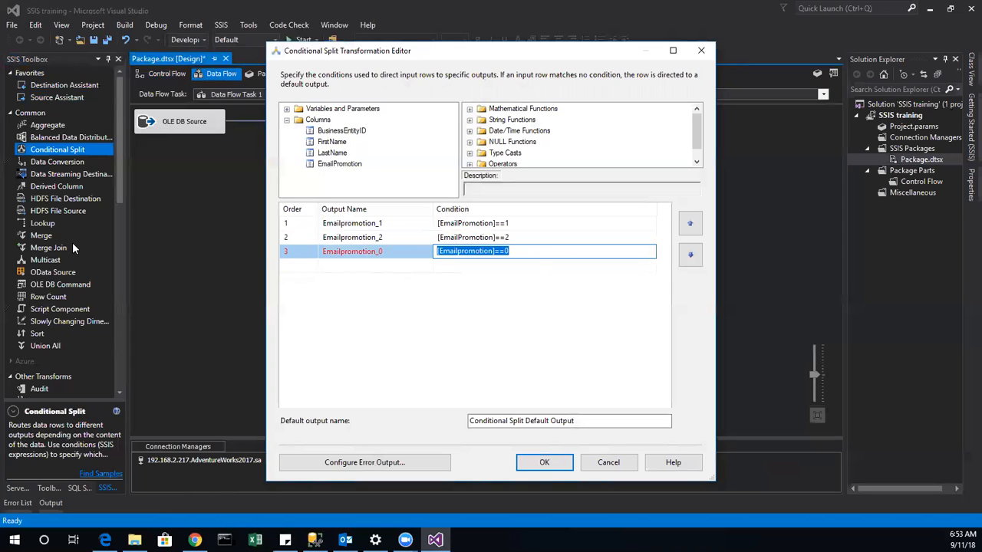
{"action": "key", "text": "ctrl+v"}
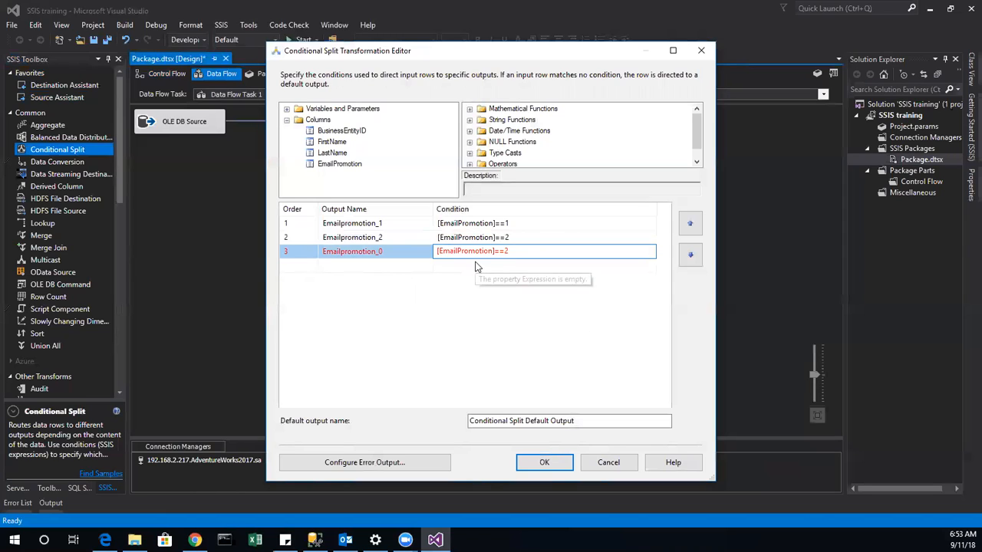
{"action": "key", "text": "BackSpace"}
{"action": "type", "text": "0"}
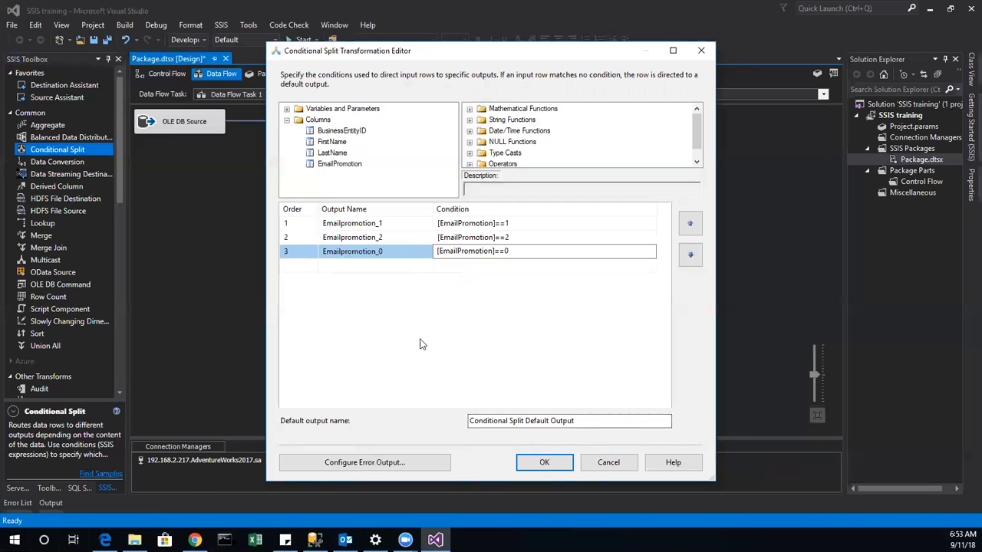
{"action": "left_click", "coordinate": [559, 464]}
Preview the OLE DB Source's data and examine the EmailPromotion values, leaving the source unchanged.
{"action": "double_click", "coordinate": [171, 123]}
{"action": "left_click", "coordinate": [396, 430]}
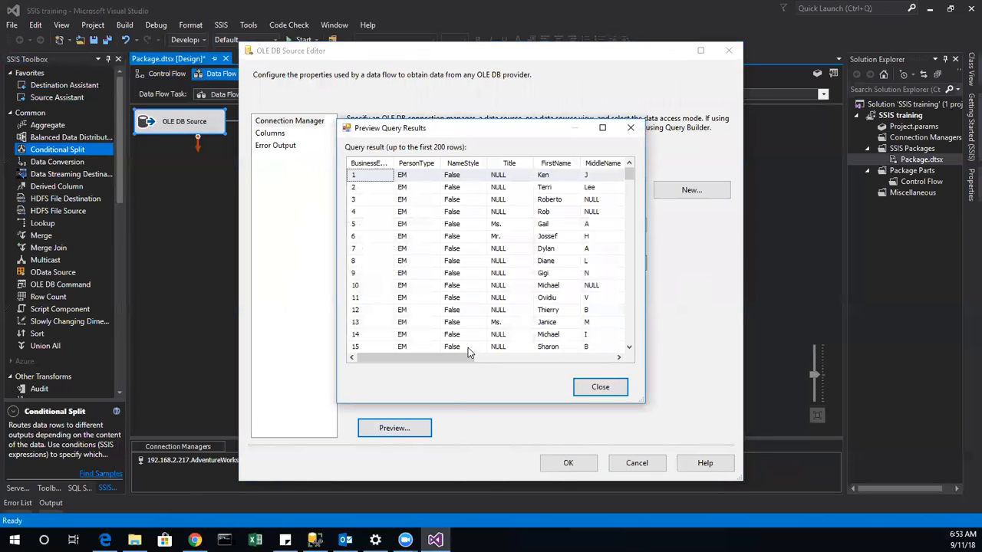
{"action": "left_click_drag", "start_coordinate": [458, 357], "coordinate": [529, 358]}
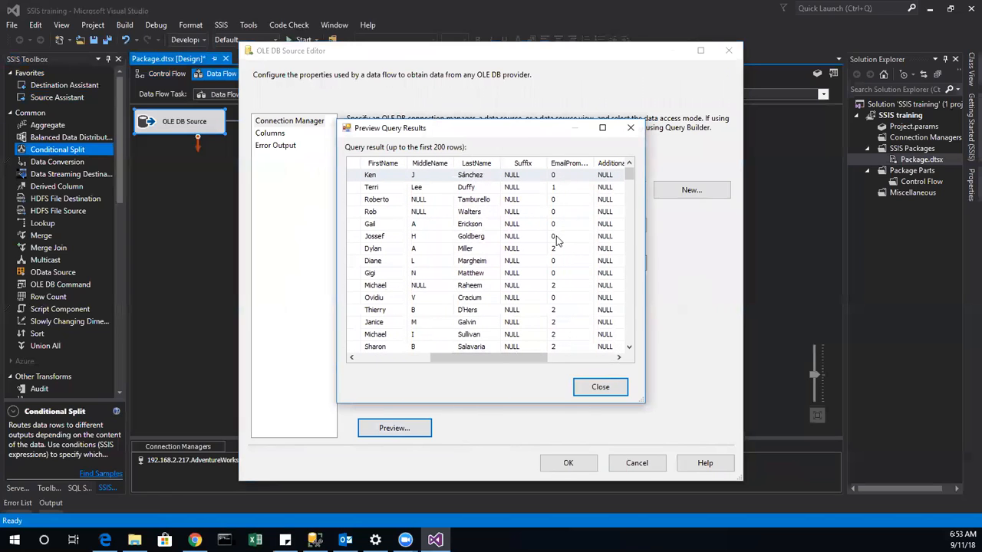
{"action": "left_click_drag", "start_coordinate": [632, 176], "coordinate": [643, 356]}
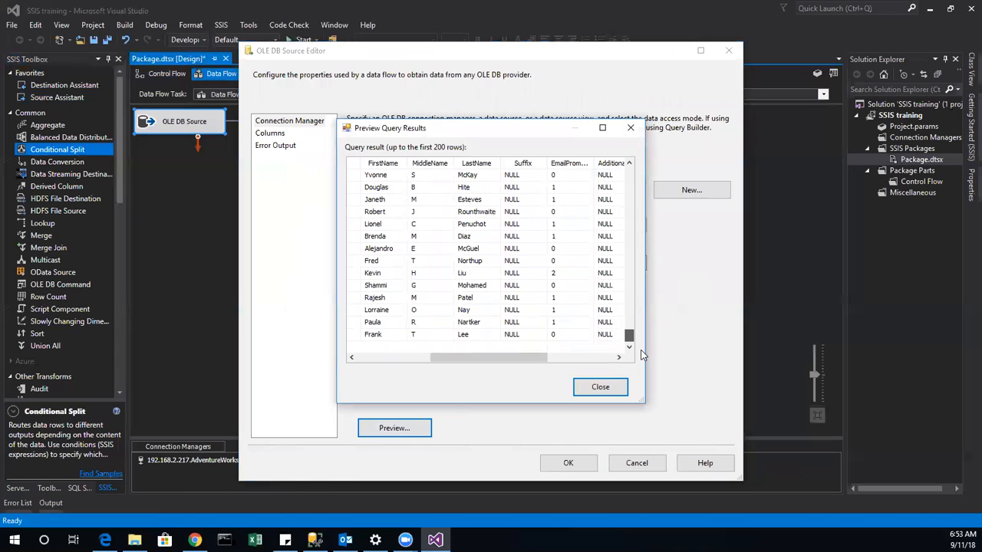
{"action": "left_click", "coordinate": [596, 386]}
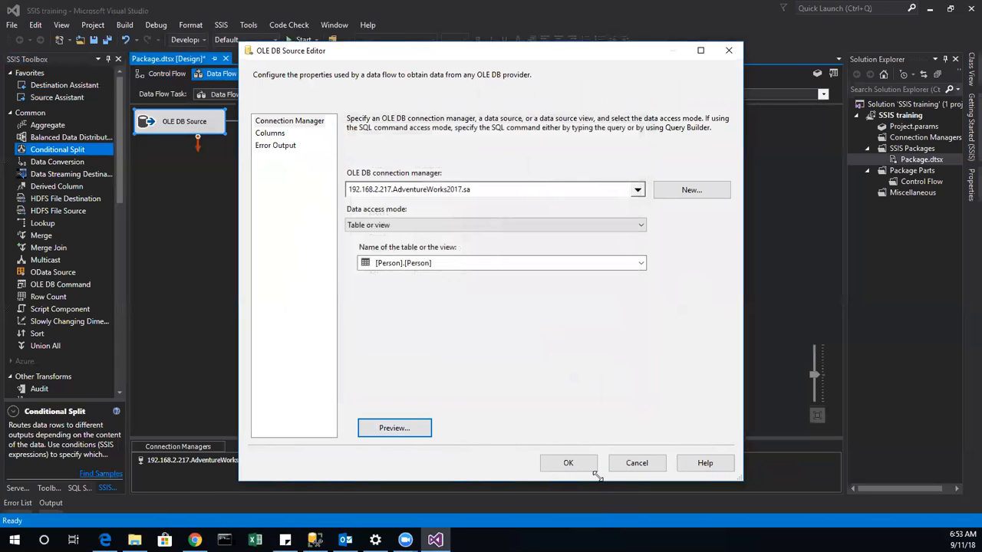
{"action": "left_click", "coordinate": [635, 465]}
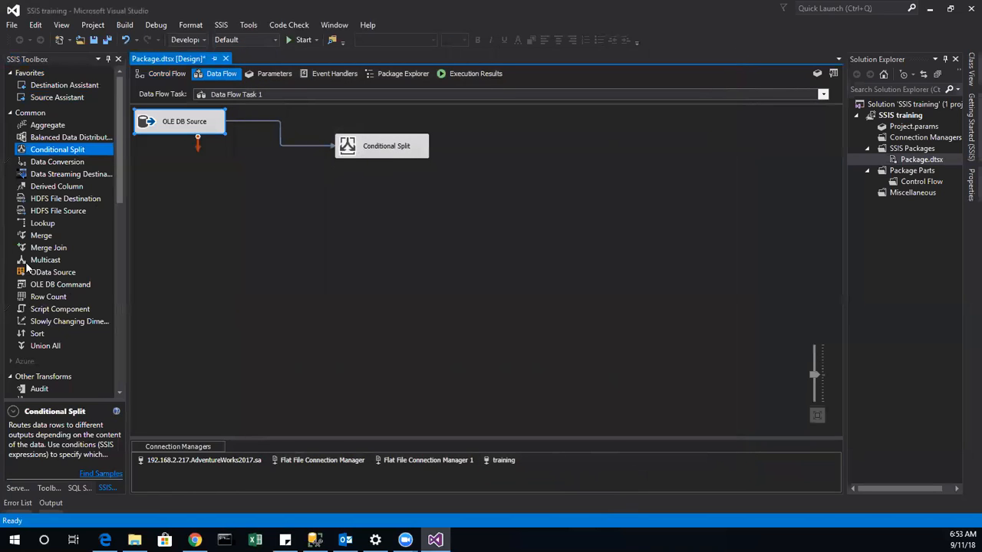
Add four Sort transformations to the data flow in a row below the Conditional Split.
{"action": "double_click", "coordinate": [43, 333]}
{"action": "double_click", "coordinate": [65, 333]}
{"action": "left_click_drag", "start_coordinate": [64, 335], "coordinate": [595, 351]}
{"action": "left_click_drag", "start_coordinate": [69, 334], "coordinate": [725, 354]}
Connect the Conditional Split's Emailpromotion_1 output to the input of the first Sort.
{"action": "left_click", "coordinate": [383, 149]}
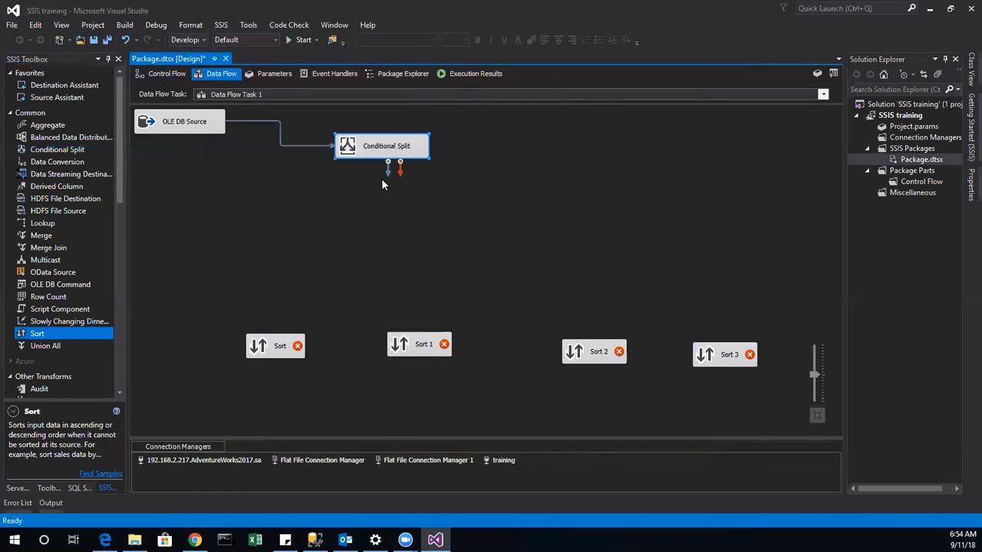
{"action": "left_click_drag", "start_coordinate": [245, 260], "coordinate": [279, 338]}
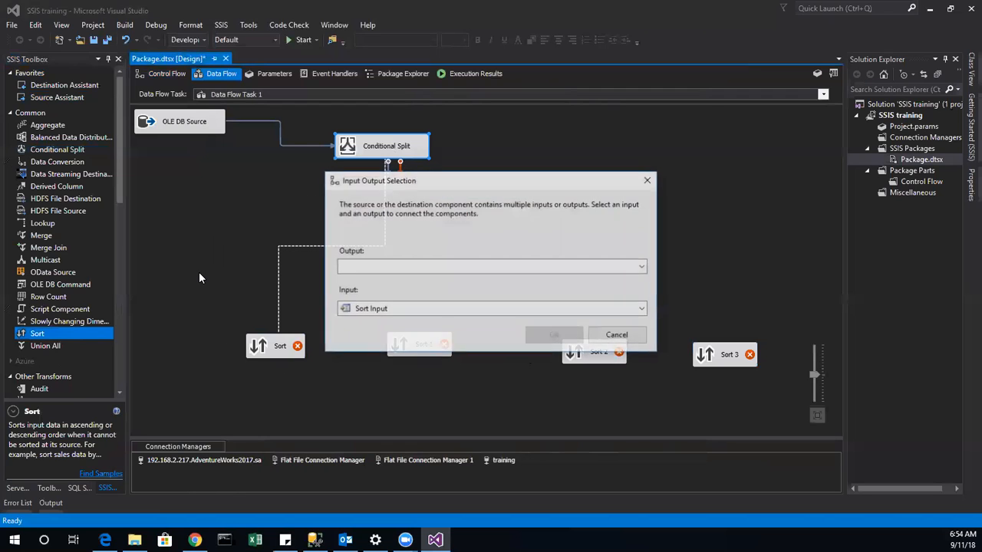
{"action": "left_click", "coordinate": [491, 267]}
{"action": "left_click", "coordinate": [425, 304]}
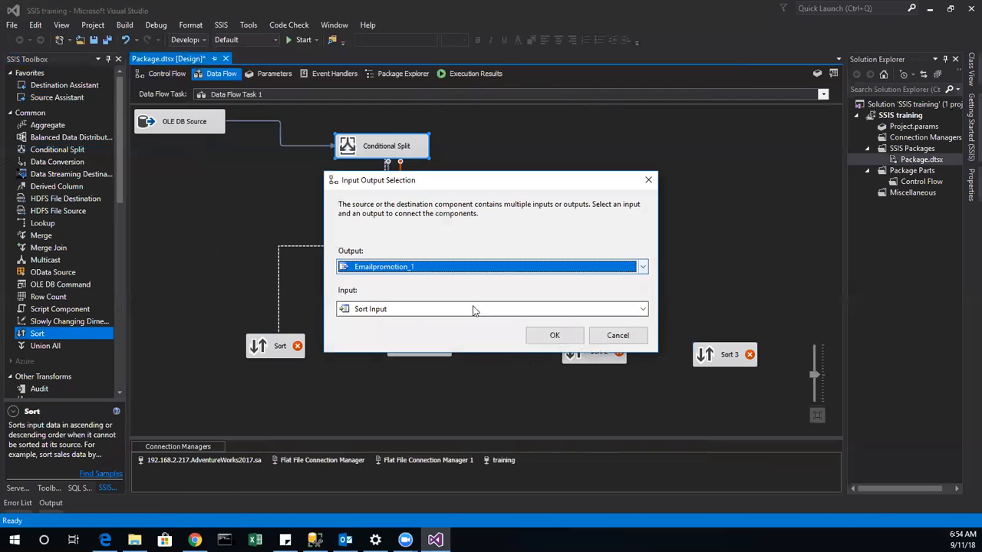
{"action": "left_click", "coordinate": [554, 335]}
Route the Conditional Split's Emailpromotion_0 output to Sort 1.
{"action": "left_click", "coordinate": [401, 148]}
{"action": "left_click_drag", "start_coordinate": [387, 165], "coordinate": [440, 357]}
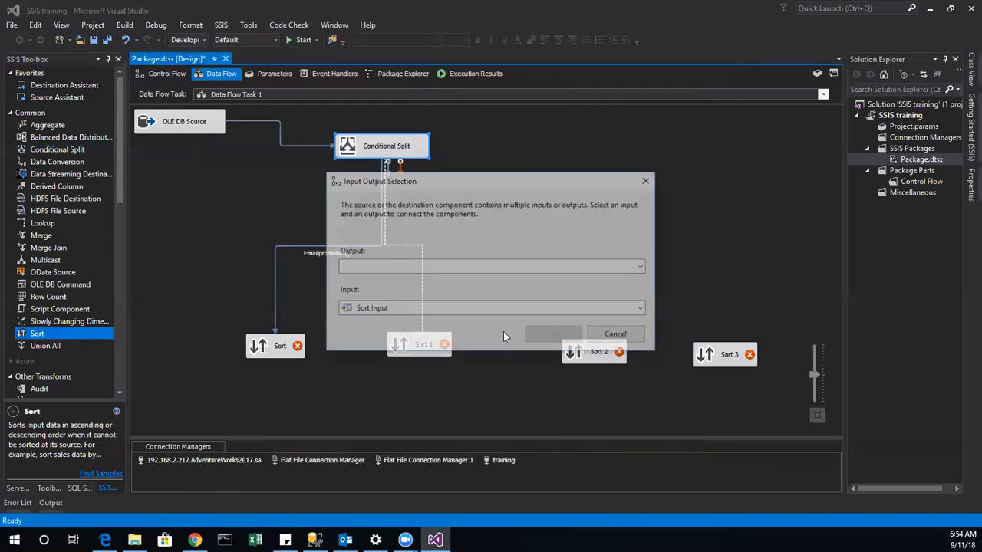
{"action": "left_click", "coordinate": [522, 266]}
{"action": "left_click", "coordinate": [474, 293]}
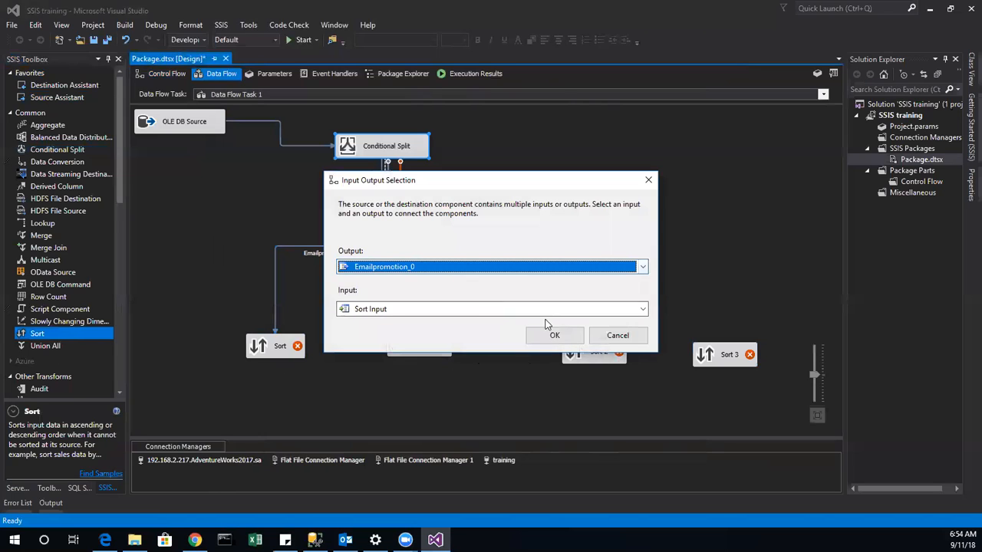
{"action": "left_click", "coordinate": [554, 335]}
Route the Conditional Split's Emailpromotion_2 output to Sort 2.
{"action": "left_click", "coordinate": [422, 155]}
{"action": "left_click_drag", "start_coordinate": [388, 169], "coordinate": [573, 362]}
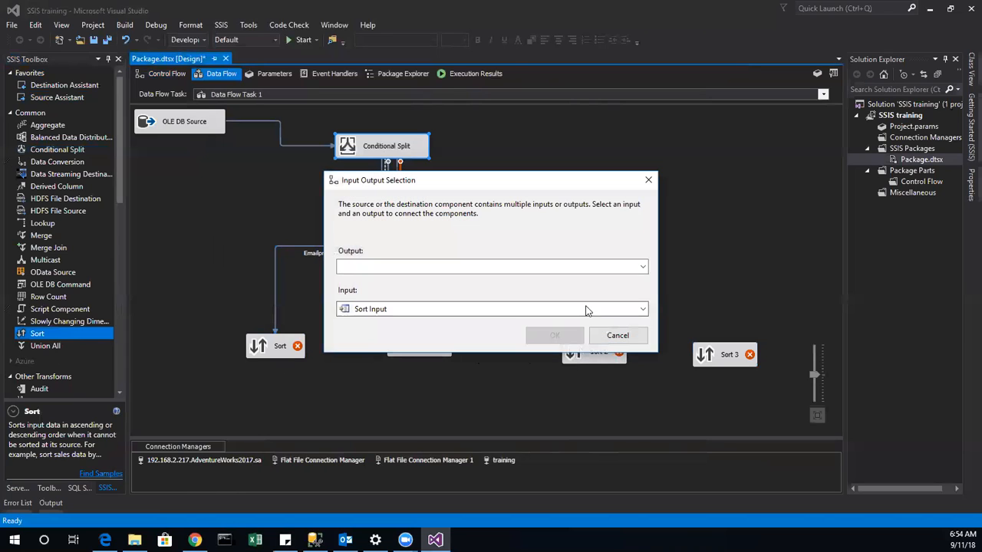
{"action": "left_click", "coordinate": [547, 268]}
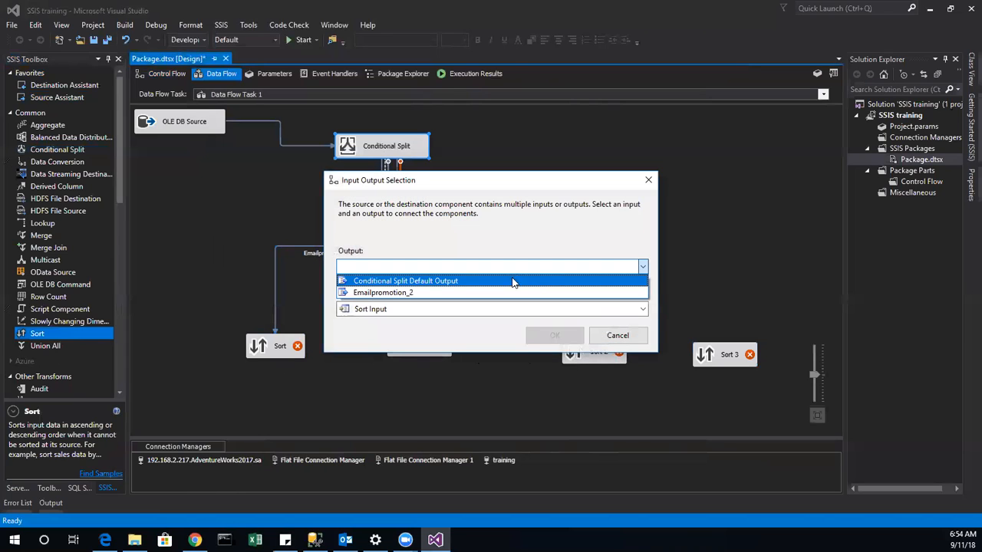
{"action": "left_click", "coordinate": [491, 292]}
{"action": "left_click", "coordinate": [554, 336]}
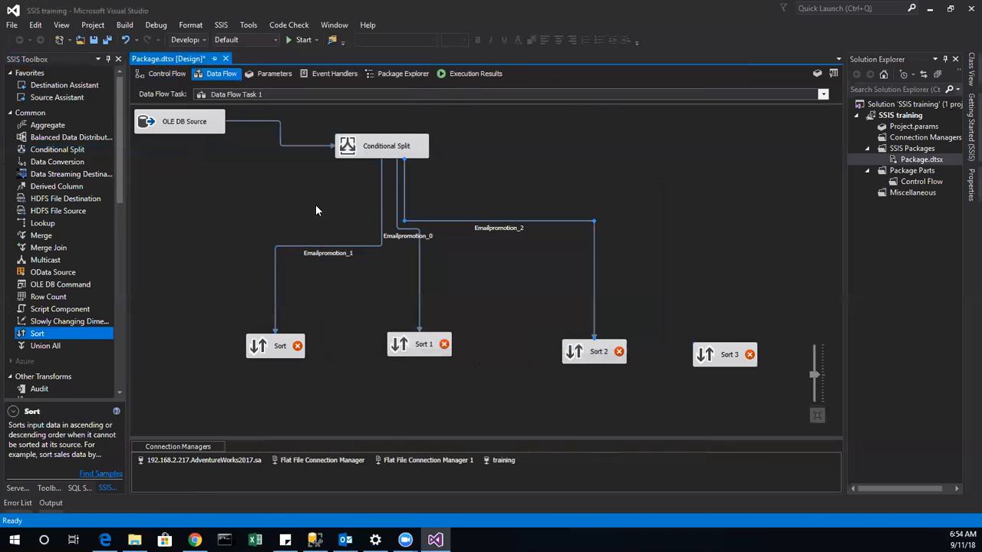
Connect the remaining Conditional Split Default Output to Sort 3.
{"action": "left_click", "coordinate": [383, 153]}
{"action": "left_click_drag", "start_coordinate": [390, 173], "coordinate": [713, 355]}
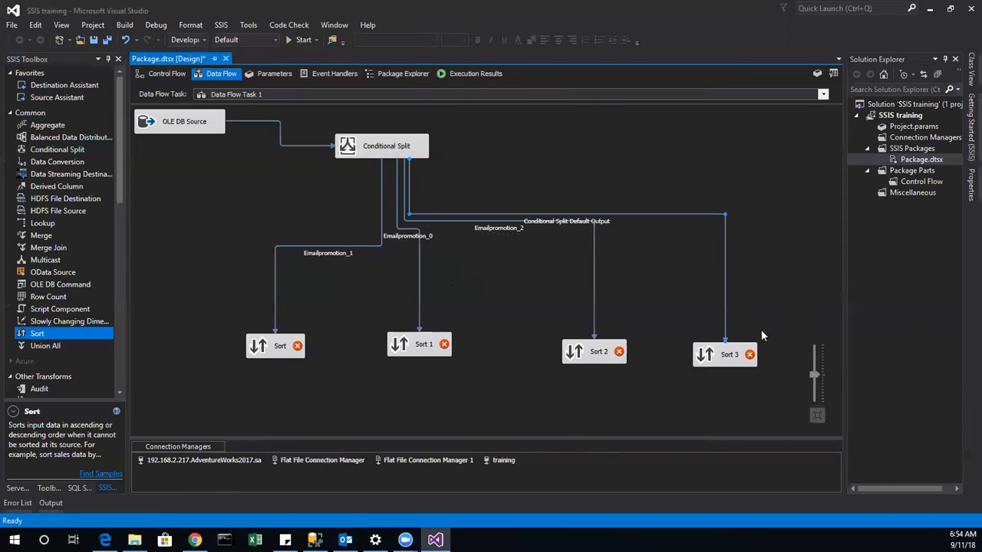
{"action": "mouse_move", "coordinate": [727, 359]}
Configure the first Sort to order ascending by all columns: BusinessEntityID, FirstName, LastName and EmailPromotion.
{"action": "scroll", "coordinate": [54, 346], "scroll_direction": "down", "scroll_amount": 6}
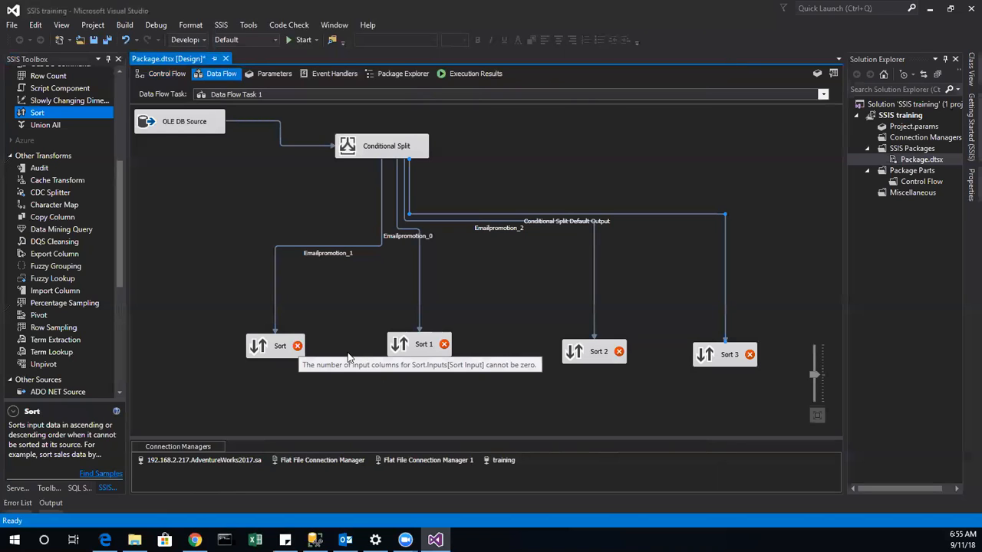
{"action": "left_click", "coordinate": [296, 346]}
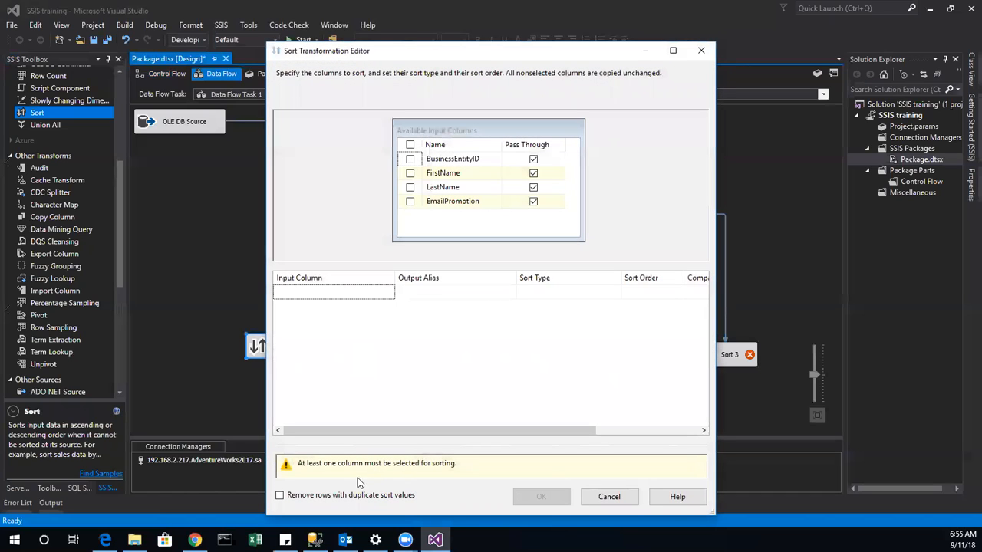
{"action": "left_click", "coordinate": [410, 145]}
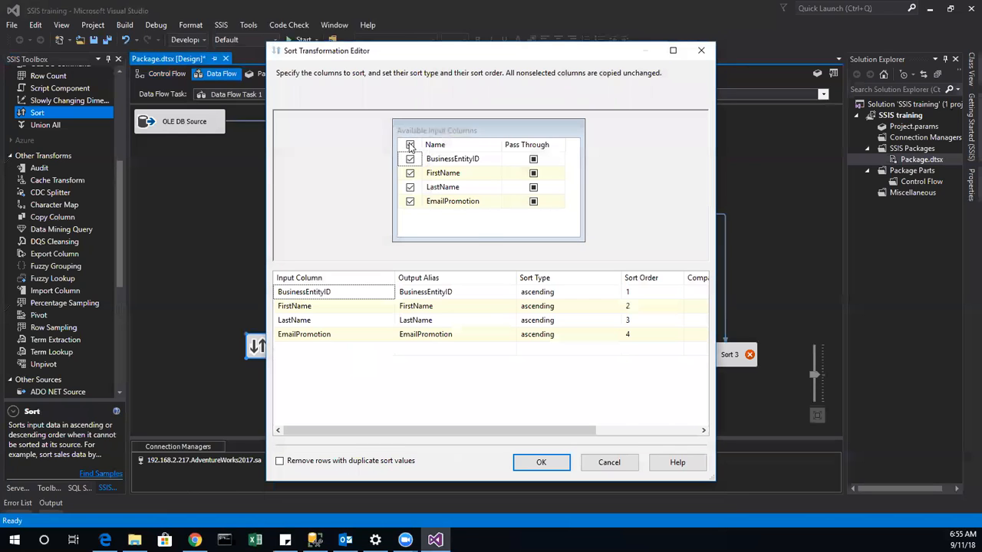
{"action": "left_click", "coordinate": [541, 463]}
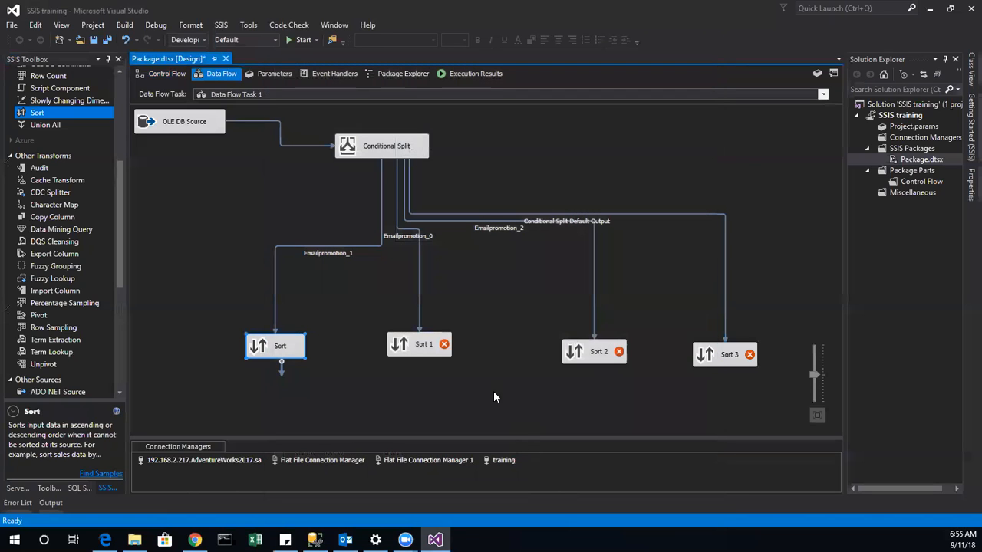
Configure Sort 1, Sort 2 and Sort 3 to order ascending by all four input columns.
{"action": "double_click", "coordinate": [407, 340]}
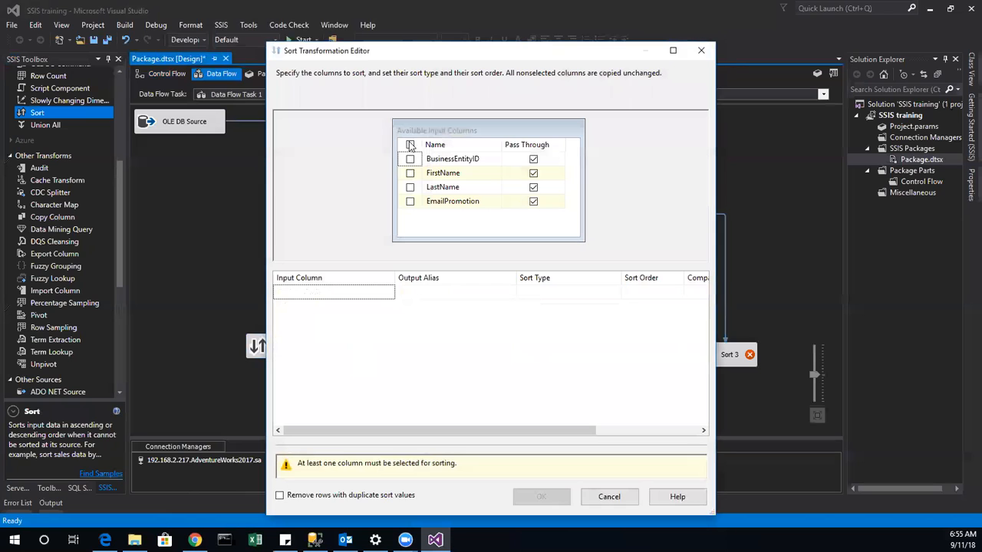
{"action": "left_click", "coordinate": [411, 146]}
{"action": "left_click", "coordinate": [557, 465]}
{"action": "double_click", "coordinate": [583, 354]}
{"action": "left_click", "coordinate": [410, 145]}
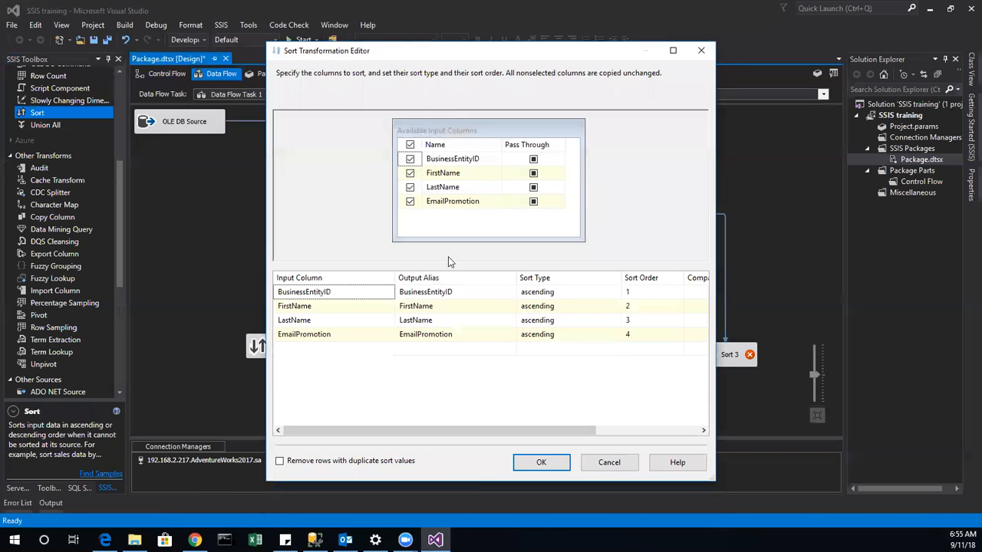
{"action": "left_click", "coordinate": [541, 465]}
{"action": "double_click", "coordinate": [725, 359]}
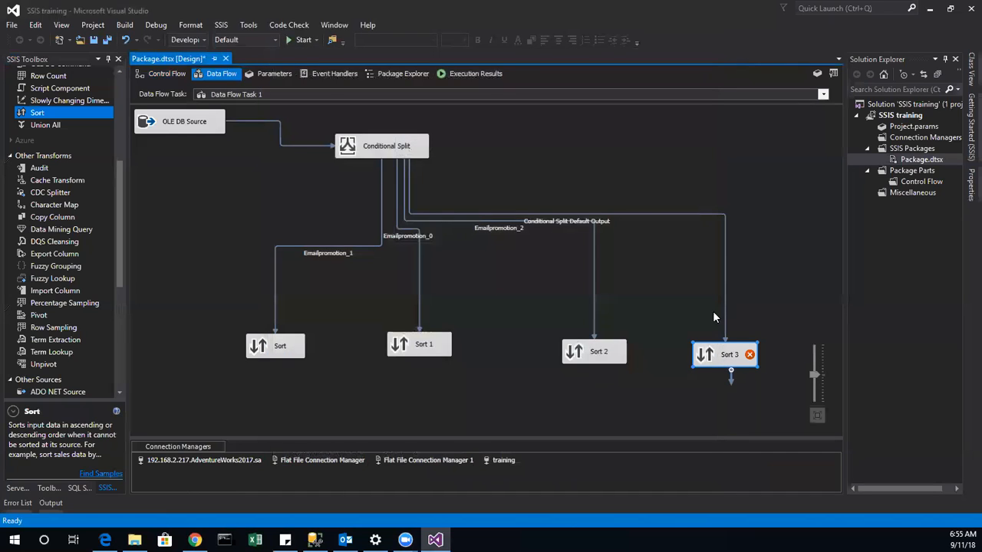
{"action": "left_click", "coordinate": [410, 145]}
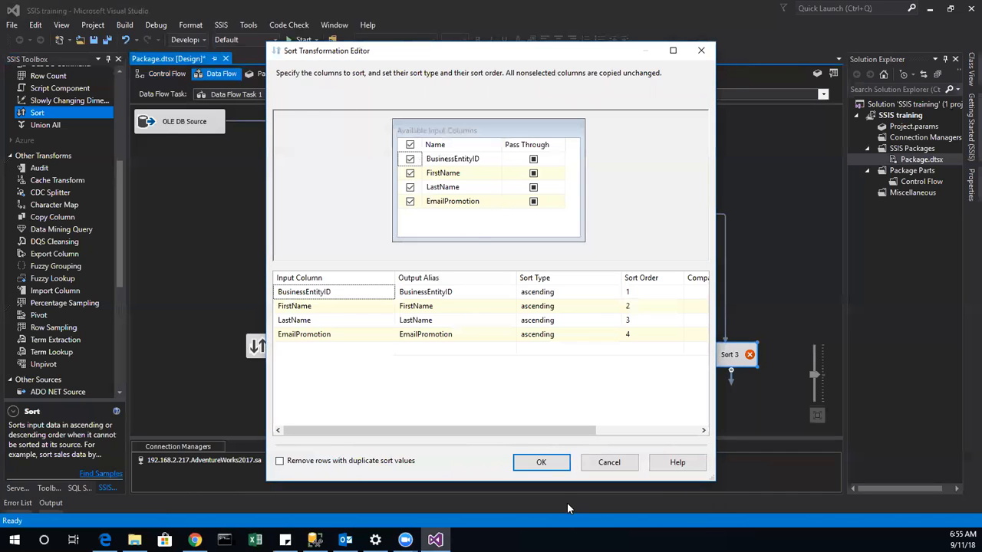
{"action": "left_click", "coordinate": [543, 465]}
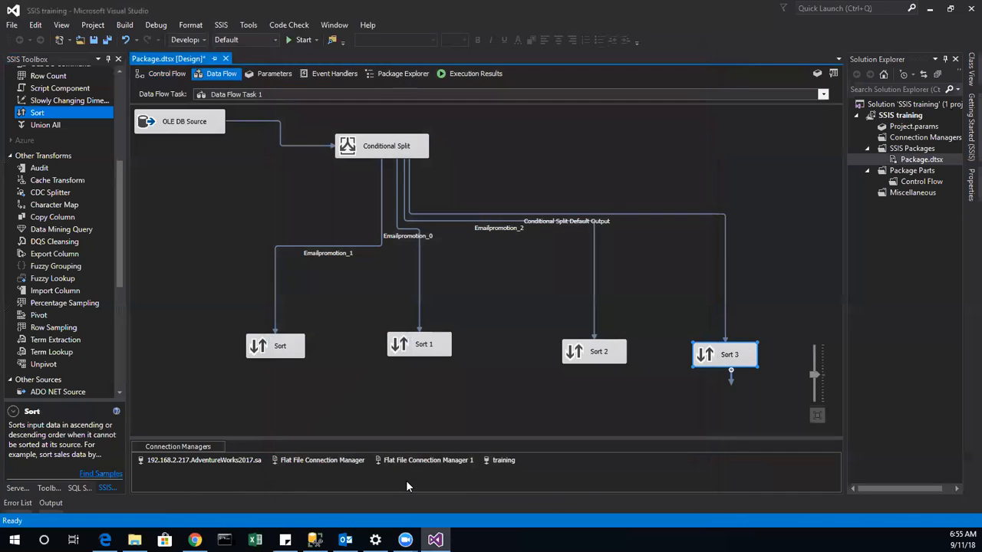
Enable a data viewer on each of the four paths from the Conditional Split to the Sorts.
{"action": "right_click", "coordinate": [267, 273]}
{"action": "key", "text": "Down"}
{"action": "key", "text": "Down"}
{"action": "key", "text": "Down"}
{"action": "key", "text": "Return"}
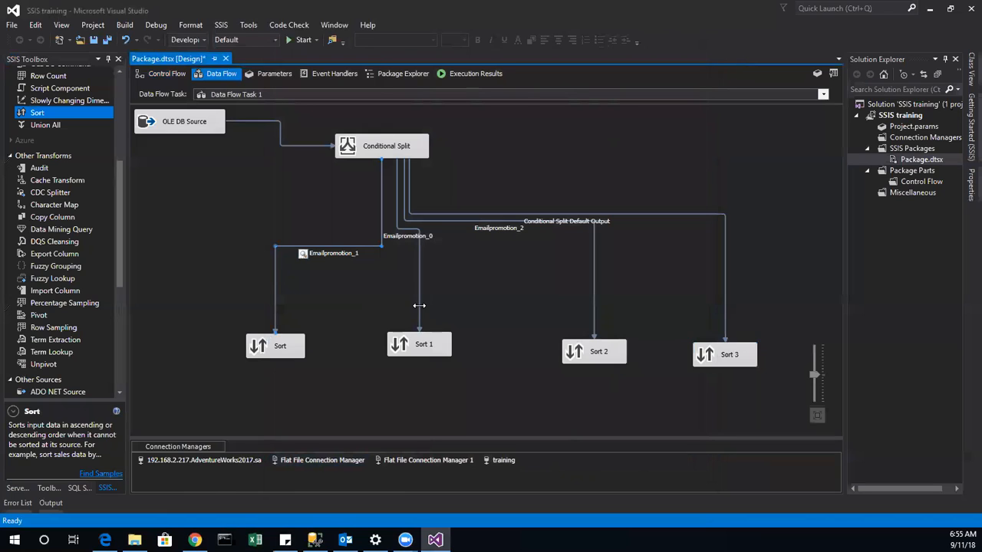
{"action": "right_click", "coordinate": [419, 306]}
{"action": "left_click", "coordinate": [451, 343]}
{"action": "right_click", "coordinate": [593, 297]}
{"action": "left_click", "coordinate": [636, 333]}
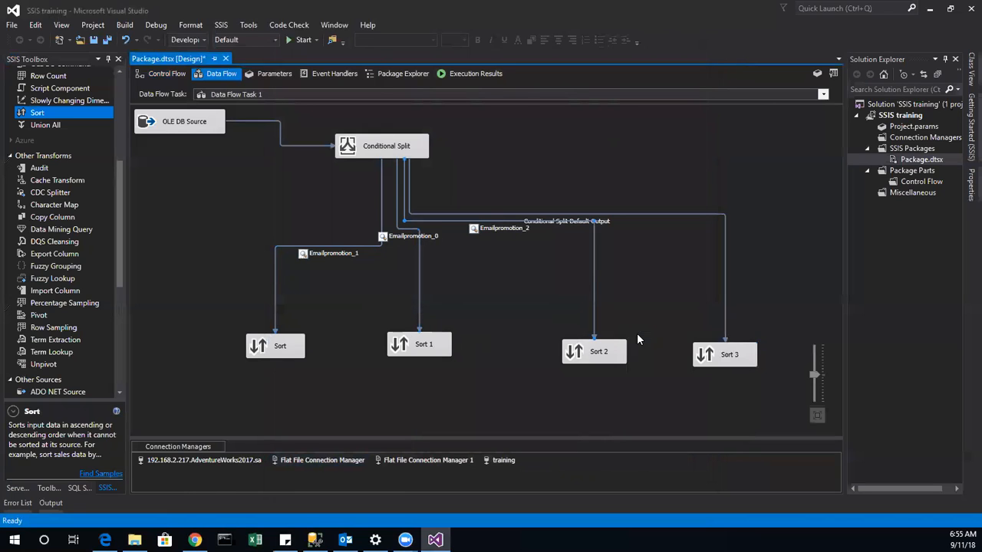
{"action": "right_click", "coordinate": [726, 310]}
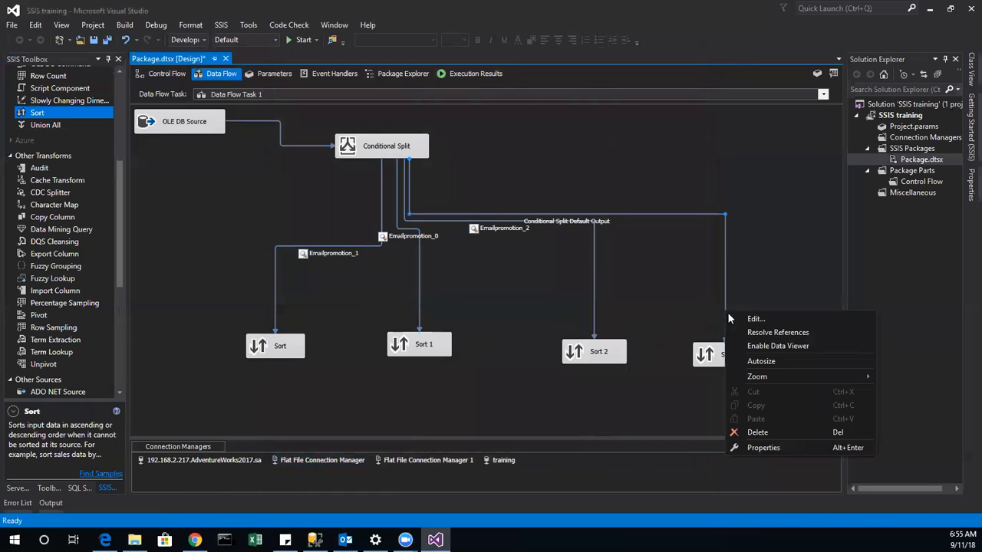
{"action": "left_click", "coordinate": [760, 344]}
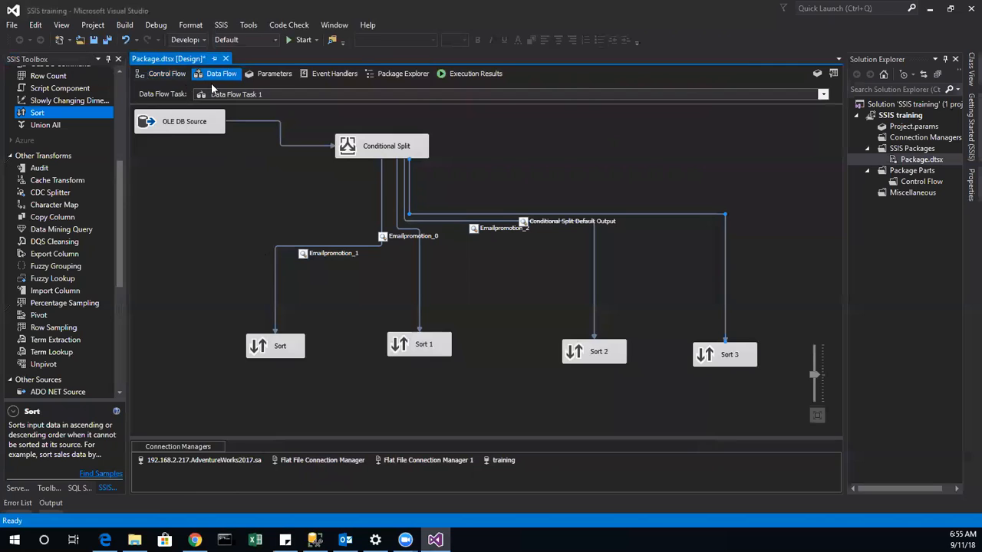
Run the package and move the Emailpromotion_0 and Emailpromotion_2 data viewers to uncover the data flow.
{"action": "left_click", "coordinate": [300, 40]}
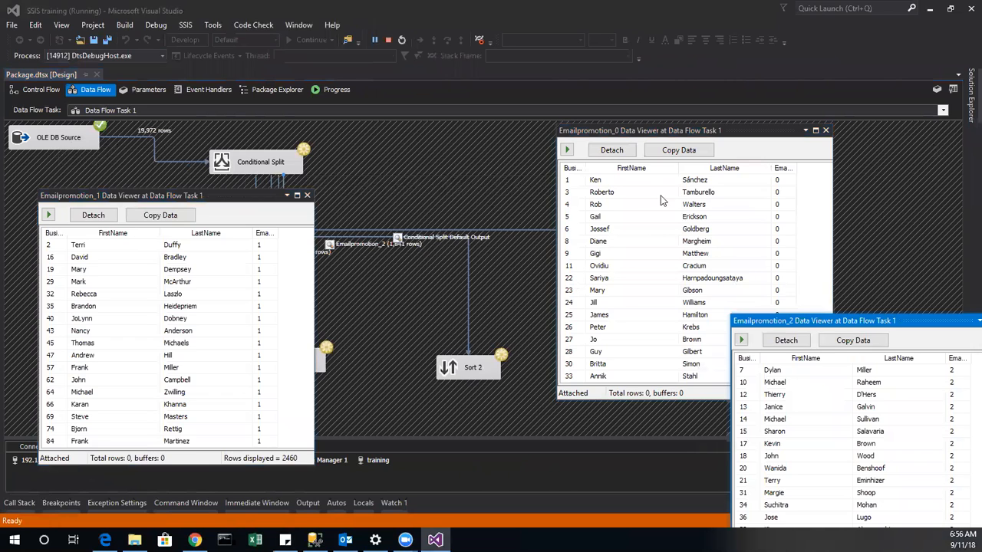
{"action": "left_click", "coordinate": [738, 137]}
{"action": "left_click_drag", "start_coordinate": [741, 137], "coordinate": [830, 30]}
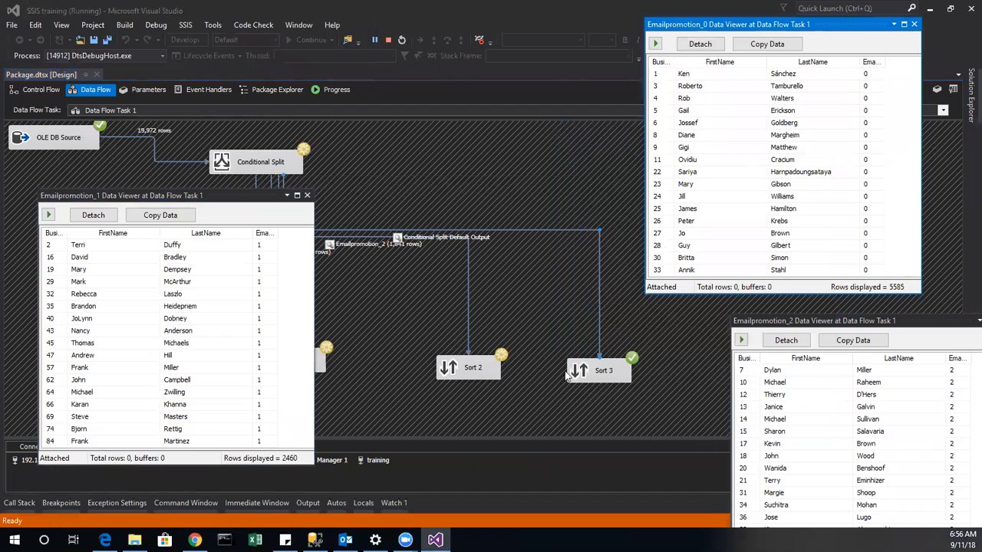
{"action": "left_click_drag", "start_coordinate": [778, 326], "coordinate": [643, 320]}
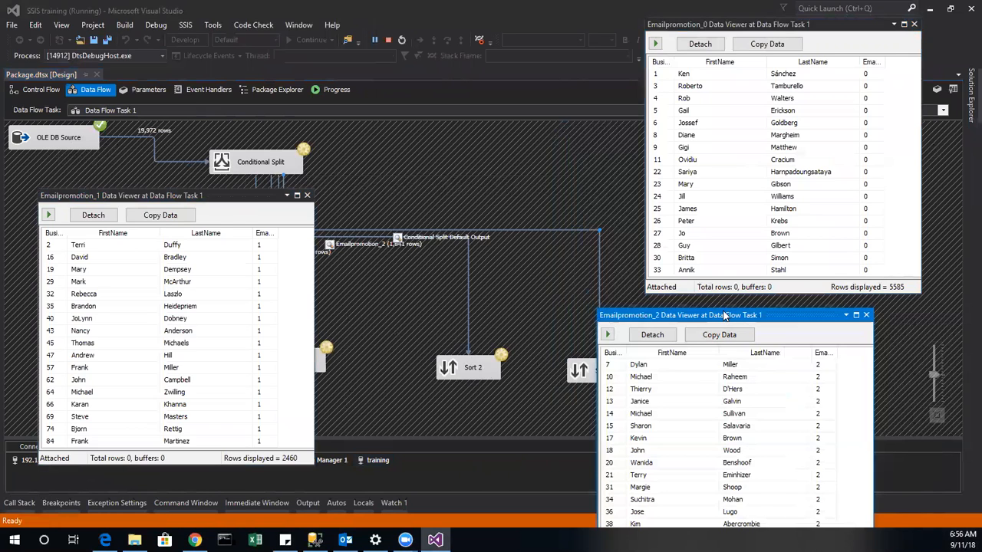
{"action": "left_click_drag", "start_coordinate": [723, 315], "coordinate": [632, 17]}
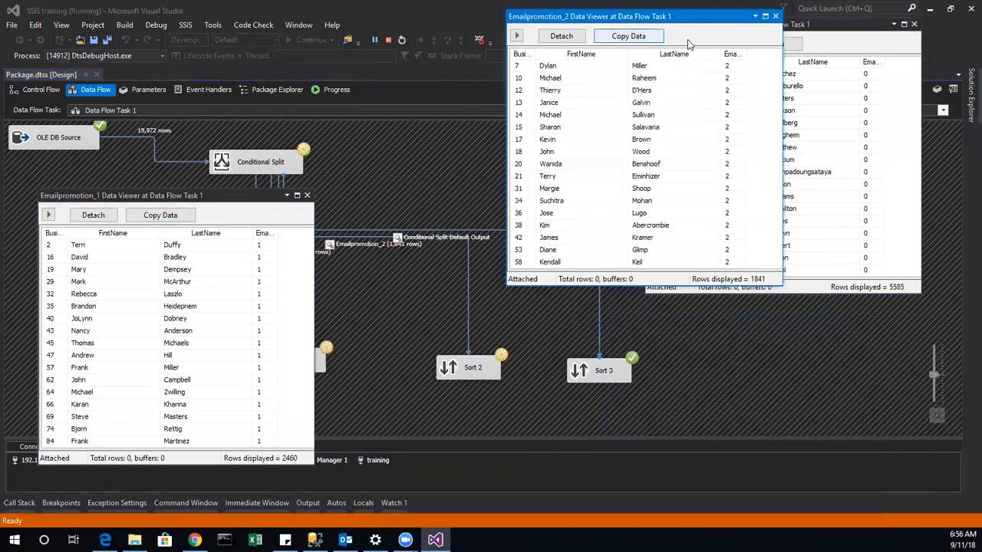
Examine the EmailPromotion values of the rows in the Emailpromotion_2, Emailpromotion_0 and Emailpromotion_1 data viewers.
{"action": "scroll", "coordinate": [739, 164], "scroll_direction": "down", "scroll_amount": 20}
{"action": "scroll", "coordinate": [739, 252], "scroll_direction": "down", "scroll_amount": 20}
{"action": "left_click", "coordinate": [846, 29]}
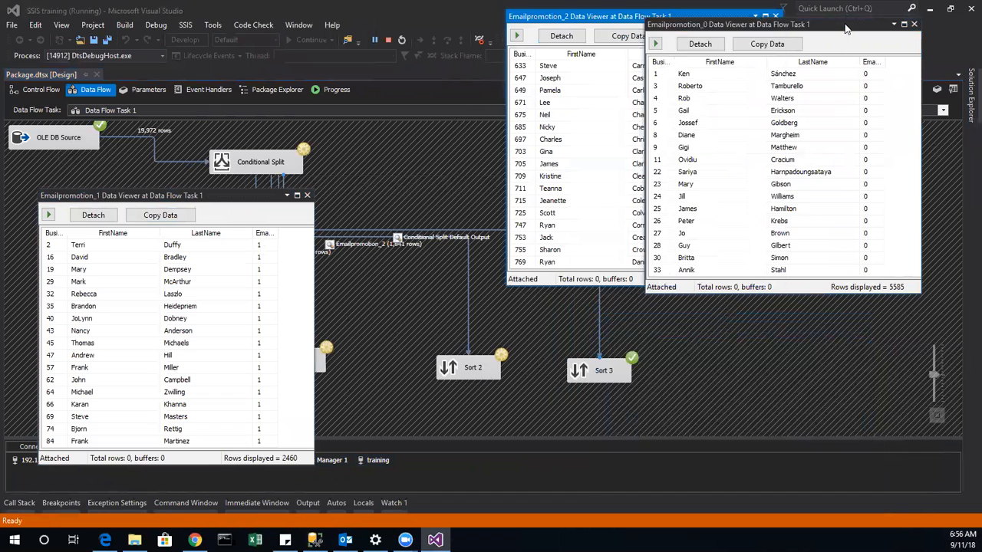
{"action": "scroll", "coordinate": [827, 131], "scroll_direction": "down", "scroll_amount": 15}
{"action": "scroll", "coordinate": [823, 177], "scroll_direction": "down", "scroll_amount": 10}
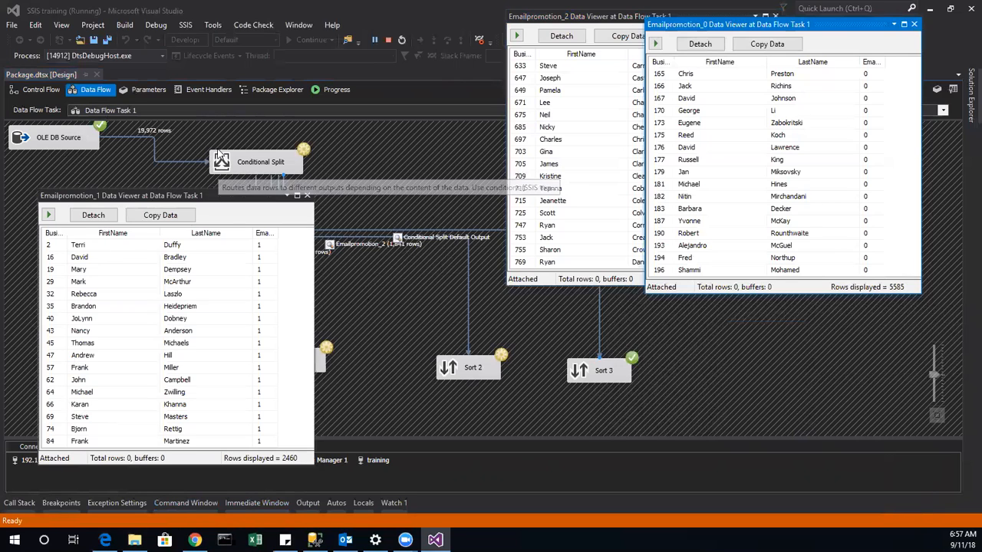
{"action": "scroll", "coordinate": [215, 263], "scroll_direction": "down", "scroll_amount": 15}
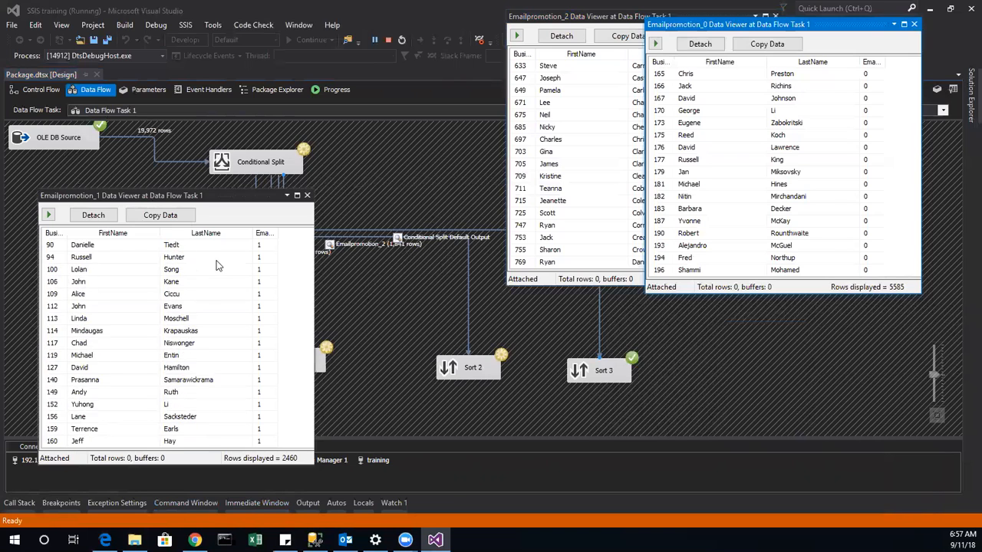
{"action": "scroll", "coordinate": [222, 232], "scroll_direction": "down", "scroll_amount": 20}
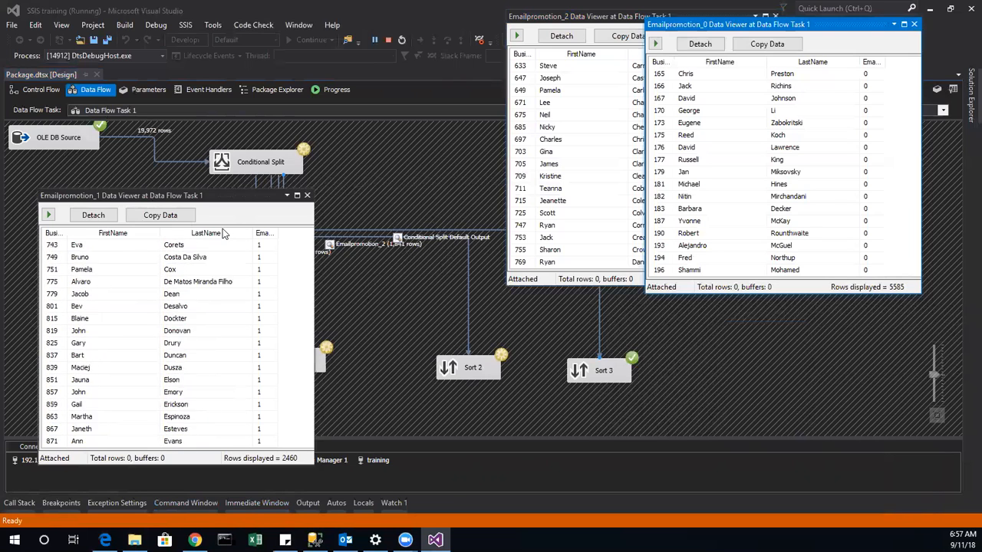
{"action": "scroll", "coordinate": [223, 233], "scroll_direction": "down", "scroll_amount": 5}
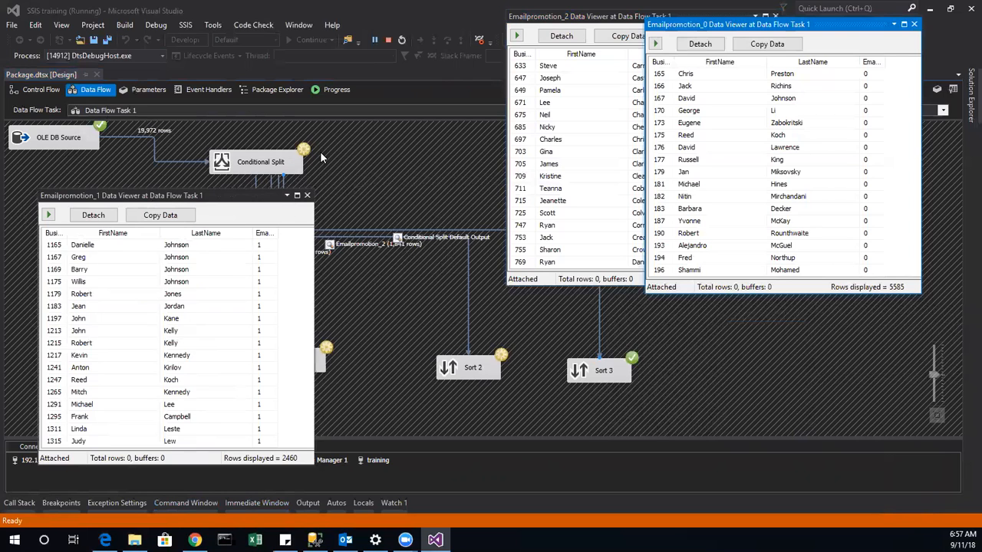
Close the Emailpromotion_1, Emailpromotion_0 and Emailpromotion_2 data viewers so that the package run can continue.
{"action": "left_click", "coordinate": [307, 197]}
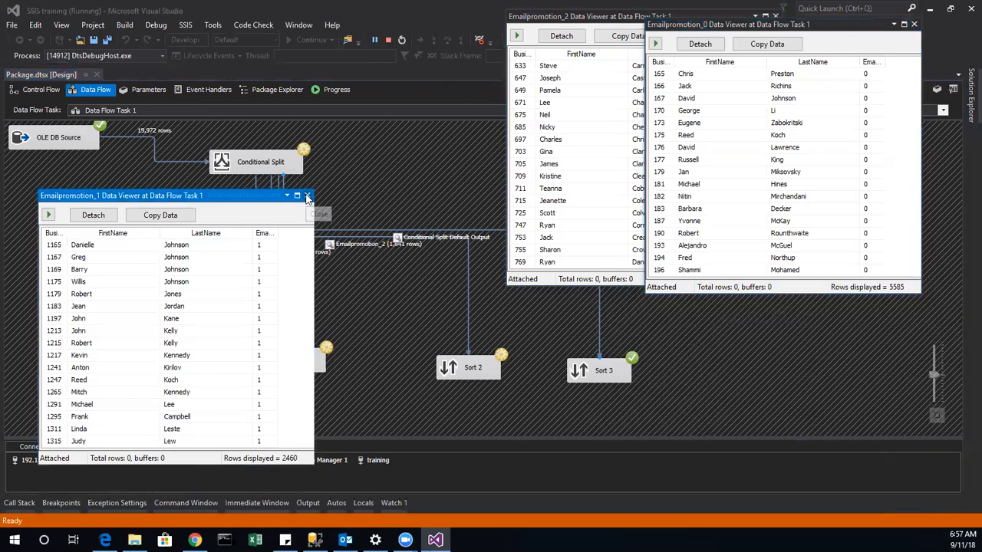
{"action": "left_click", "coordinate": [307, 197]}
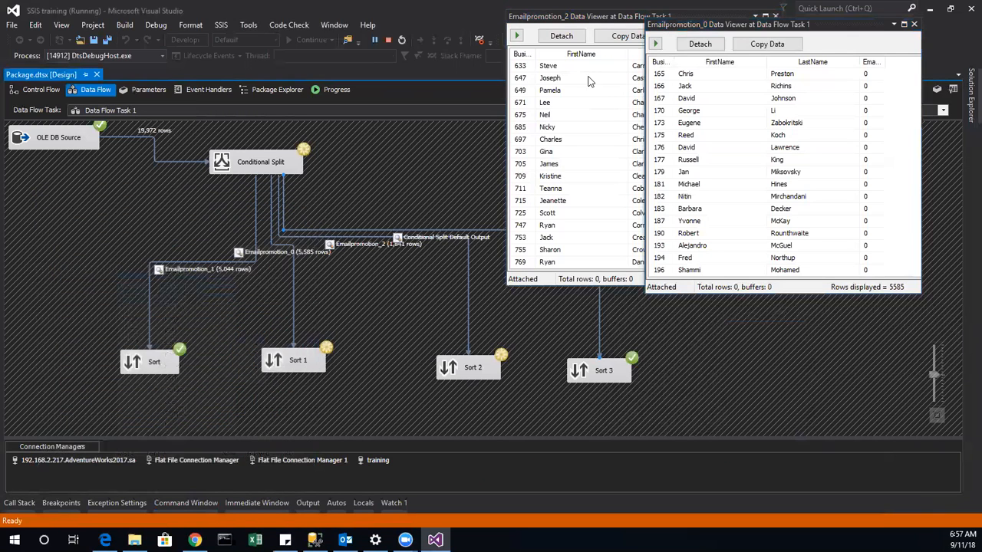
{"action": "left_click", "coordinate": [914, 25]}
{"action": "left_click", "coordinate": [776, 18]}
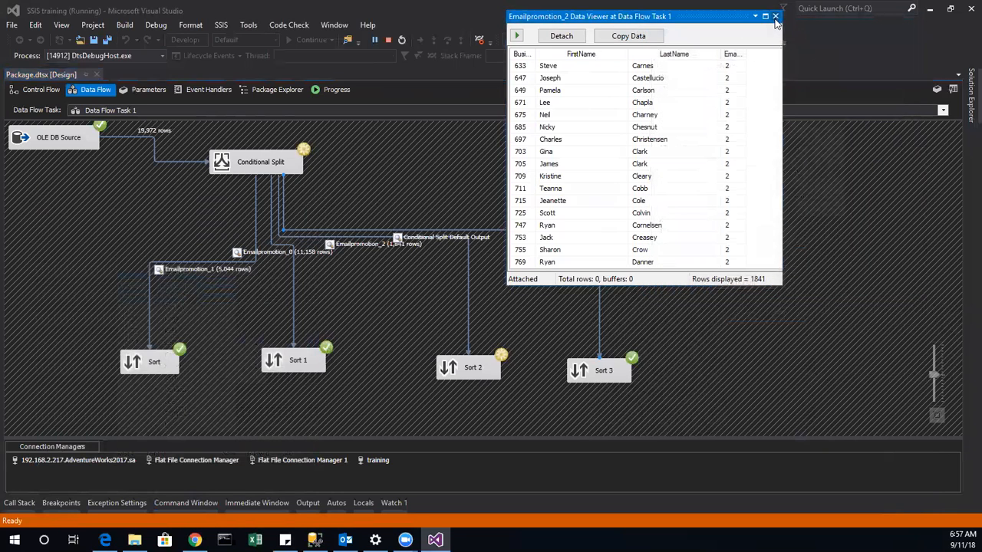
{"action": "left_click", "coordinate": [776, 17]}
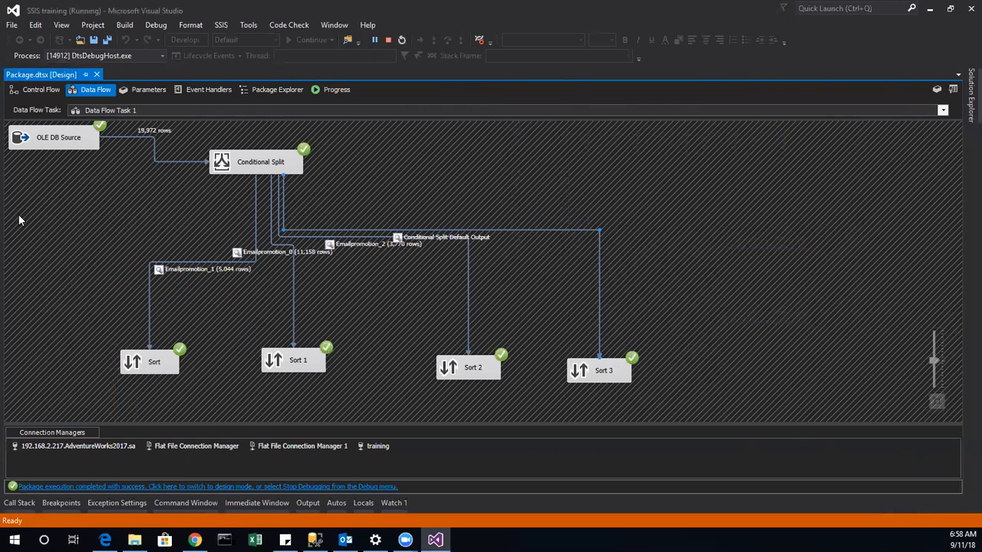
Return to the package's control flow and stop debugging.
{"action": "left_click", "coordinate": [38, 89]}
{"action": "left_click", "coordinate": [33, 278]}
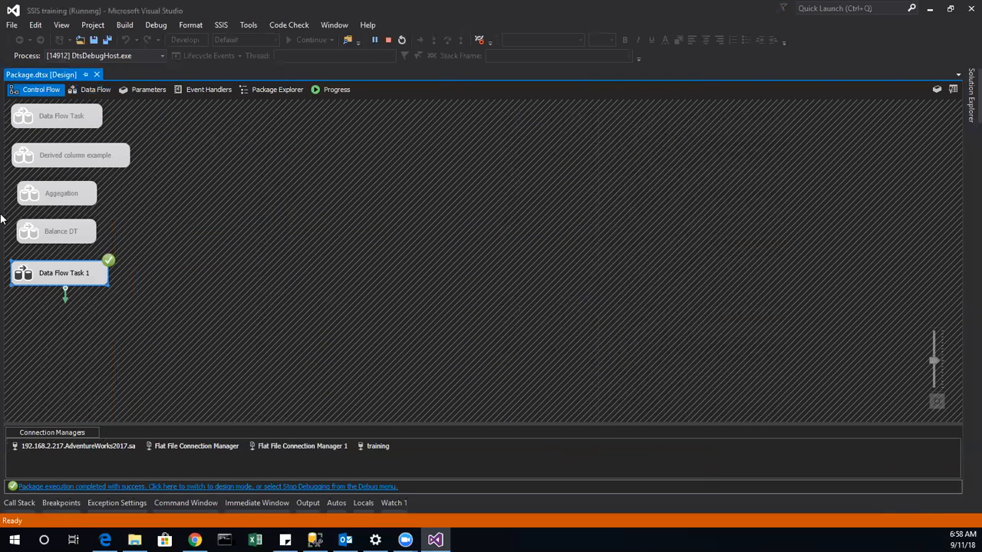
{"action": "right_click", "coordinate": [70, 277]}
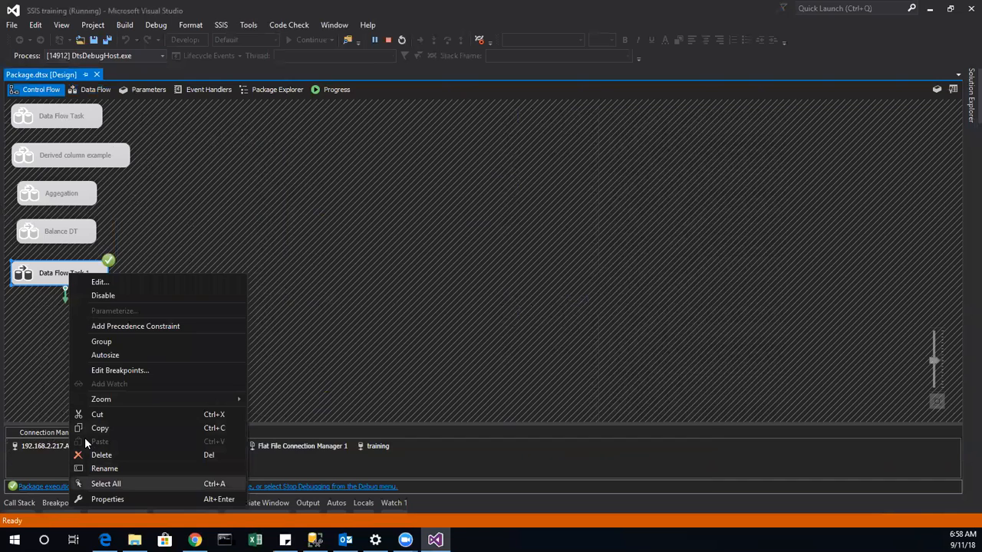
{"action": "left_click", "coordinate": [389, 39]}
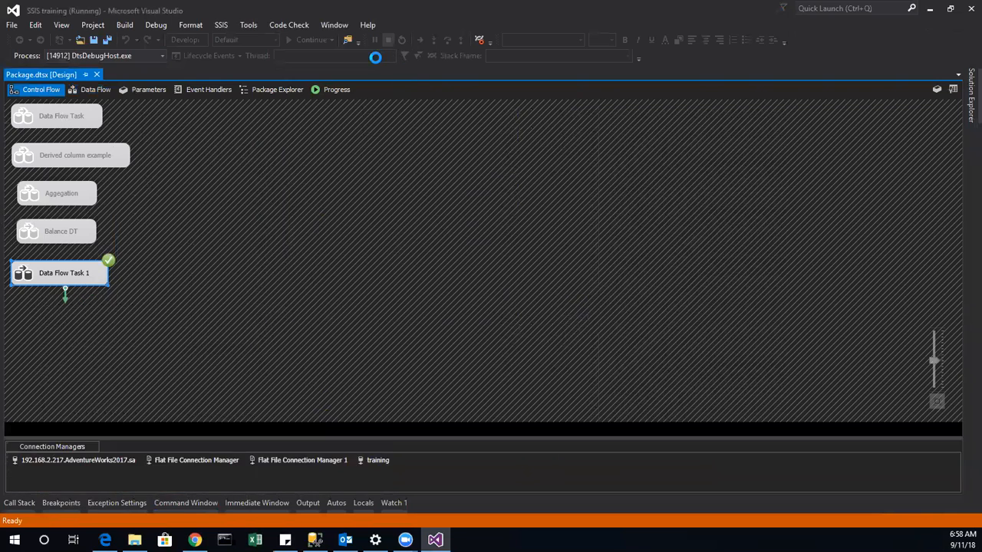
Rename Data Flow Task 1 as Conditional Split.
{"action": "right_click", "coordinate": [152, 264]}
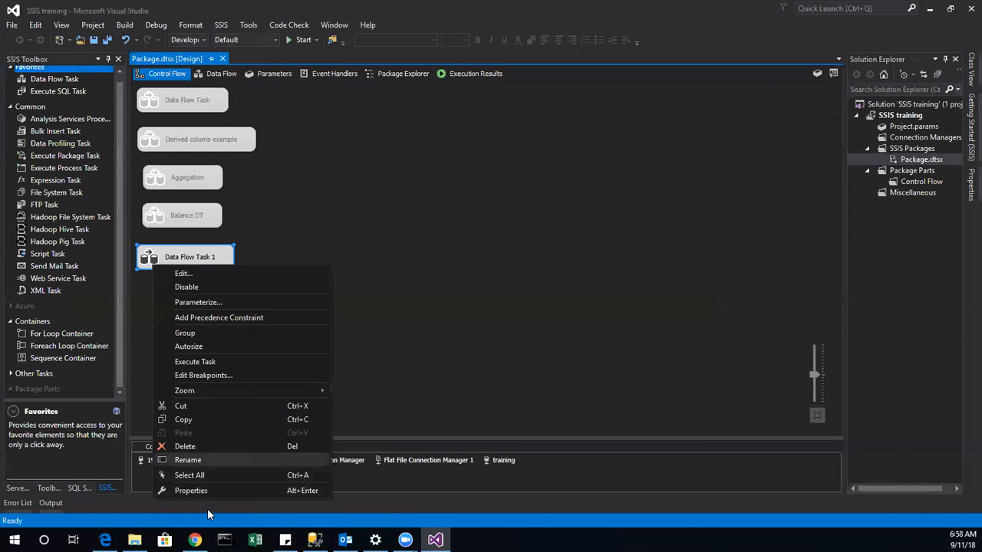
{"action": "left_click", "coordinate": [208, 461]}
{"action": "type", "text": "Co"}
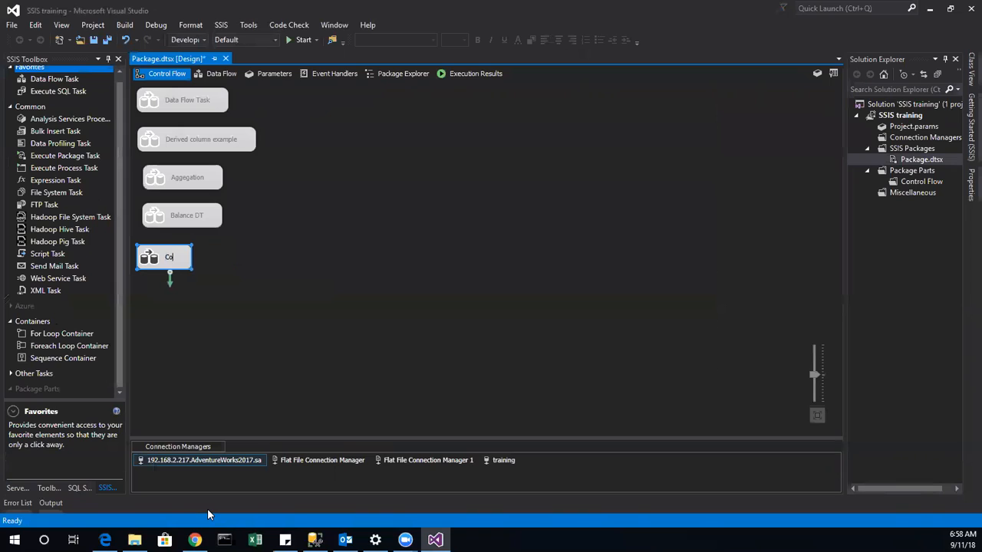
{"action": "type", "text": "nditiona"}
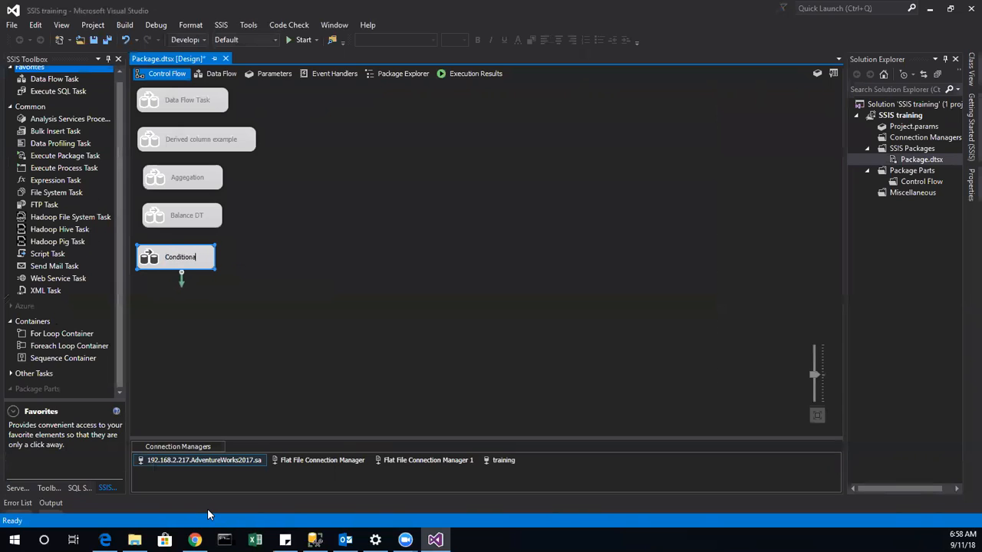
{"action": "type", "text": "l Split"}
{"action": "key", "text": "Return"}
{"action": "left_click", "coordinate": [399, 390]}
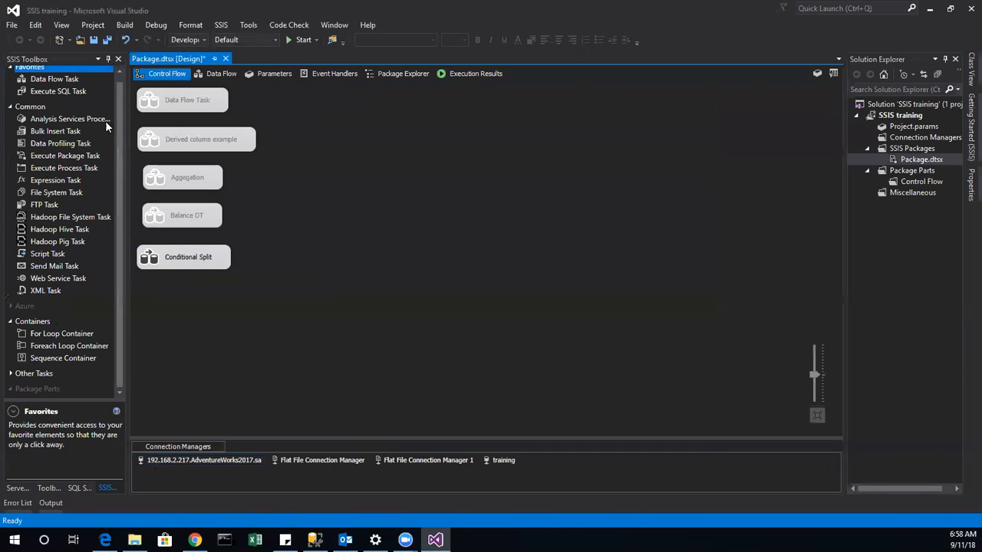
Add a new Data Flow Task to the control flow and place it just below the Conditional Split task.
{"action": "double_click", "coordinate": [74, 81]}
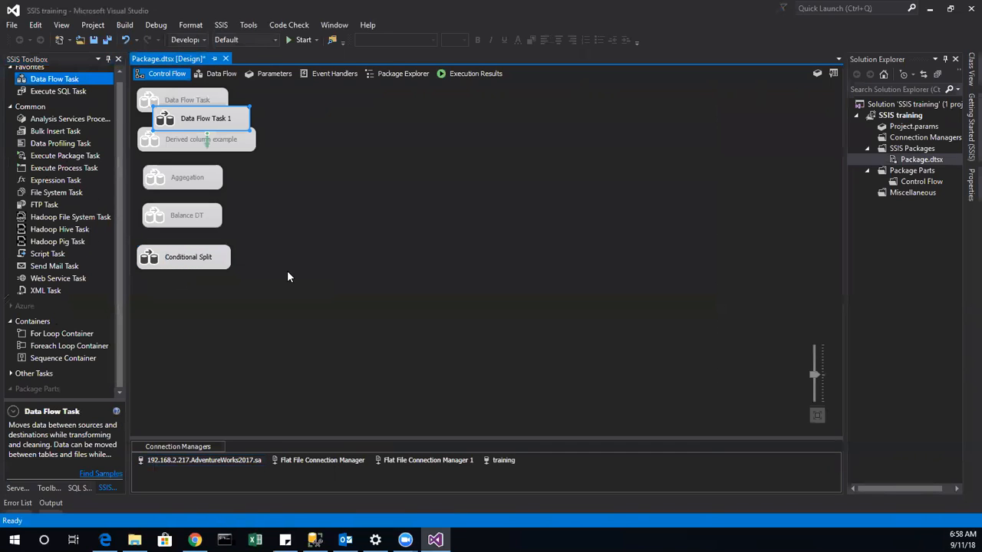
{"action": "left_click_drag", "start_coordinate": [201, 115], "coordinate": [200, 291]}
{"action": "left_click_drag", "start_coordinate": [341, 277], "coordinate": [199, 296]}
Disable the Conditional Split task in the control flow.
{"action": "right_click", "coordinate": [208, 267]}
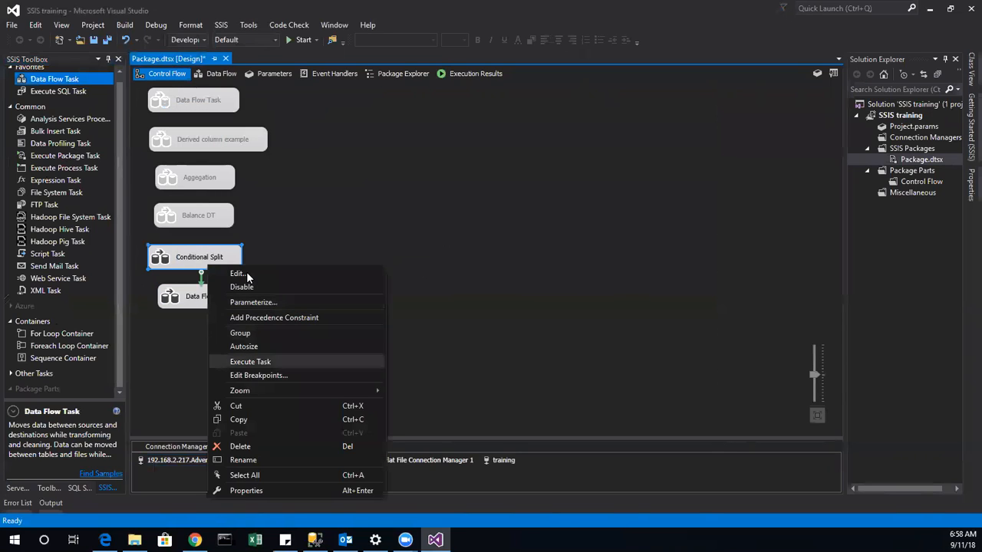
{"action": "key", "text": "Up"}
{"action": "key", "text": "Up"}
{"action": "key", "text": "Up"}
{"action": "key", "text": "Up"}
{"action": "key", "text": "Up"}
{"action": "key", "text": "Up"}
{"action": "key", "text": "Up"}
{"action": "key", "text": "Up"}
{"action": "key", "text": "Up"}
{"action": "key", "text": "Up"}
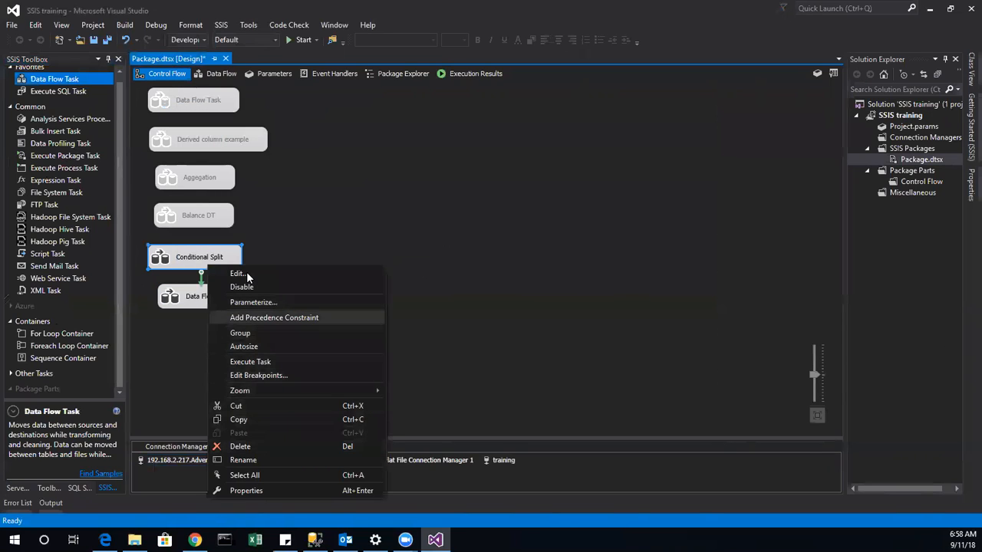
{"action": "key", "text": "Down"}
{"action": "key", "text": "Down"}
{"action": "key", "text": "Down"}
{"action": "key", "text": "Down"}
{"action": "key", "text": "Down"}
{"action": "key", "text": "Down"}
{"action": "key", "text": "Down"}
{"action": "key", "text": "Down"}
{"action": "key", "text": "Down"}
{"action": "key", "text": "Down"}
{"action": "key", "text": "Down"}
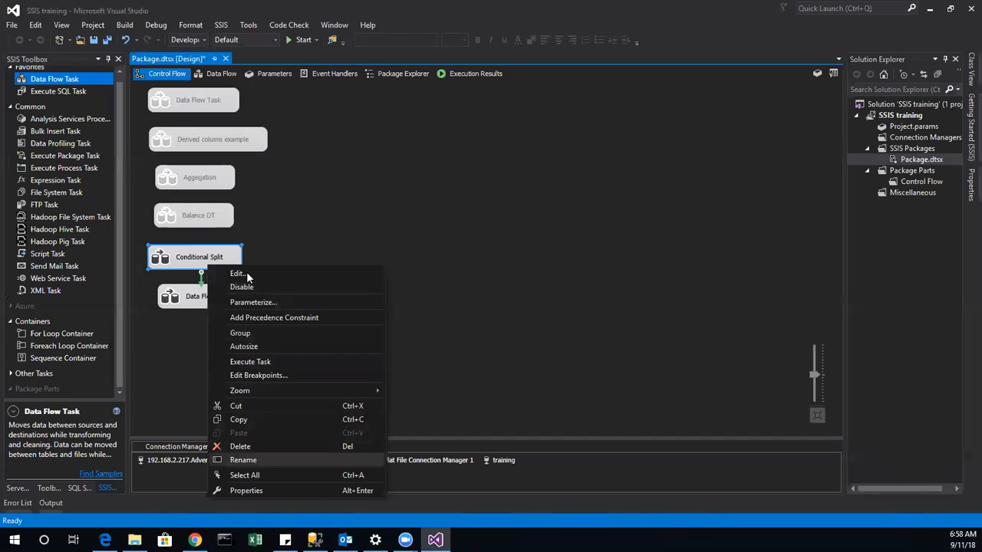
{"action": "key", "text": "Up"}
{"action": "key", "text": "Up"}
{"action": "key", "text": "Up"}
{"action": "key", "text": "Up"}
{"action": "key", "text": "Up"}
{"action": "key", "text": "Up"}
{"action": "key", "text": "Up"}
{"action": "key", "text": "Up"}
{"action": "key", "text": "Up"}
{"action": "key", "text": "Up"}
{"action": "key", "text": "Up"}
{"action": "key", "text": "Up"}
{"action": "key", "text": "Down"}
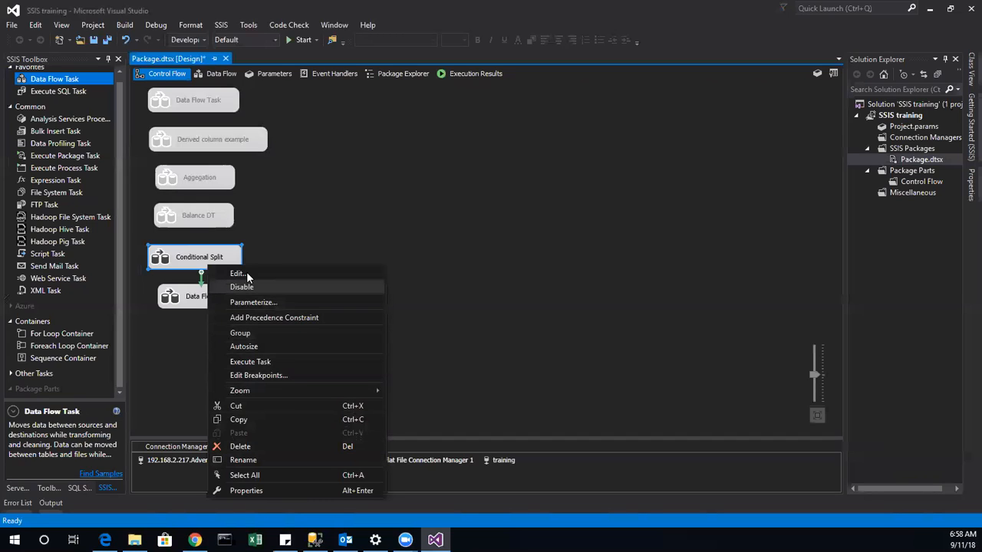
{"action": "key", "text": "Return"}
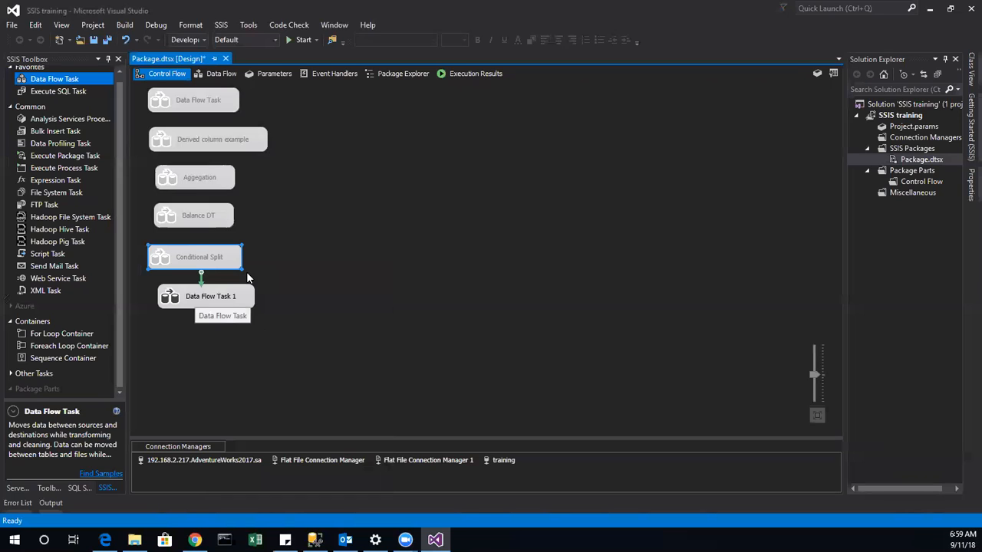
In the new task's data flow, add a SQL Server source that uses the 192.168.2.217.AdventureWorks2017.sa connection manager.
{"action": "double_click", "coordinate": [201, 298]}
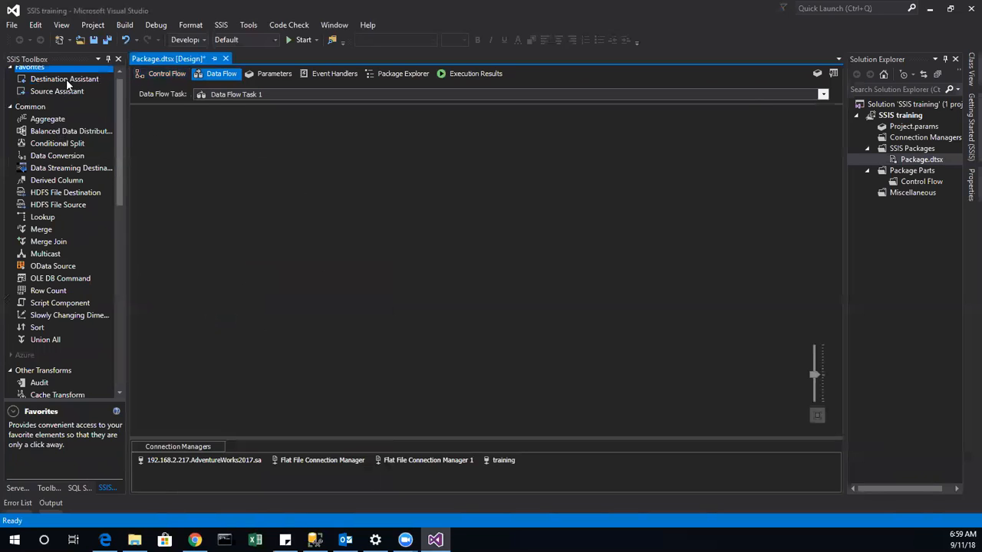
{"action": "left_click", "coordinate": [65, 93]}
{"action": "left_click_drag", "start_coordinate": [65, 93], "coordinate": [417, 214]}
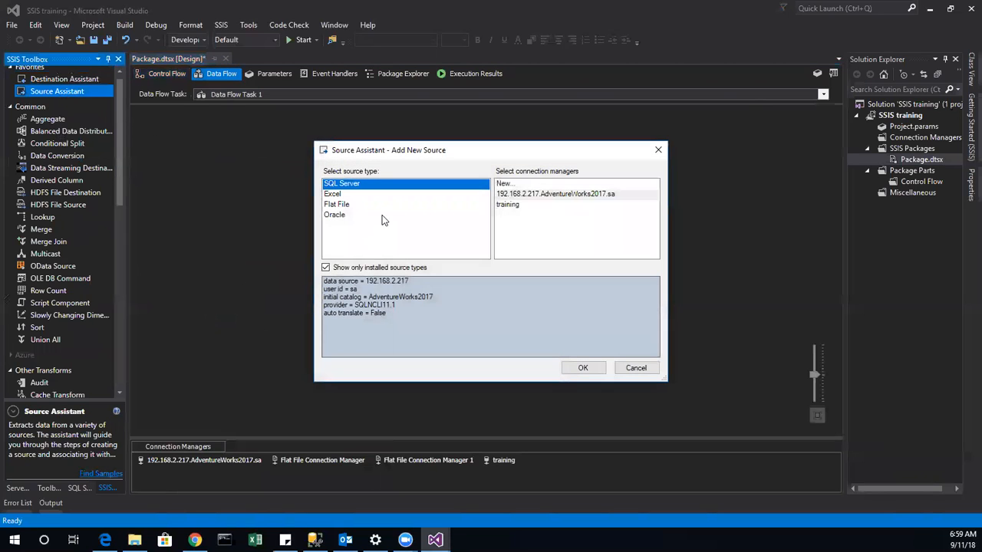
{"action": "left_click", "coordinate": [337, 205]}
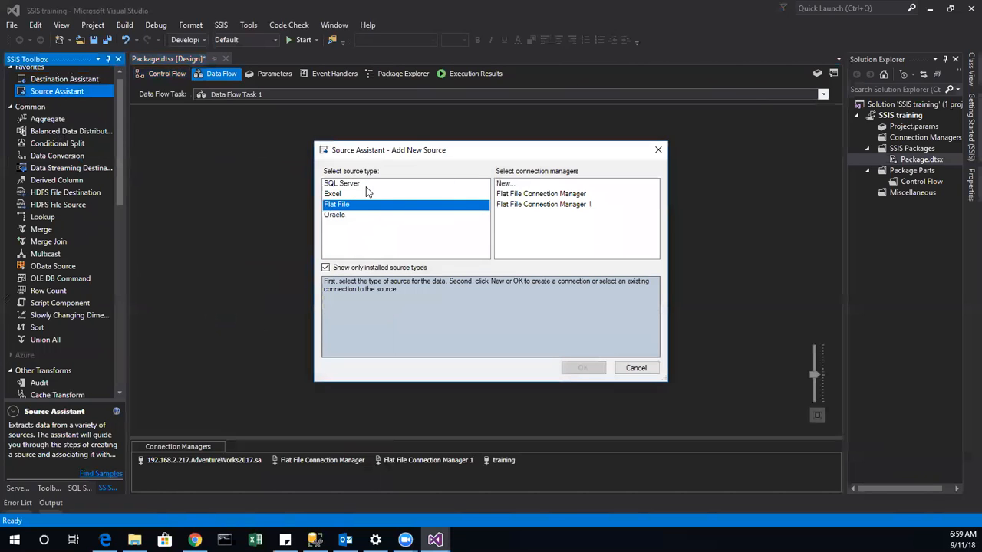
{"action": "left_click", "coordinate": [367, 184]}
{"action": "left_click", "coordinate": [542, 195]}
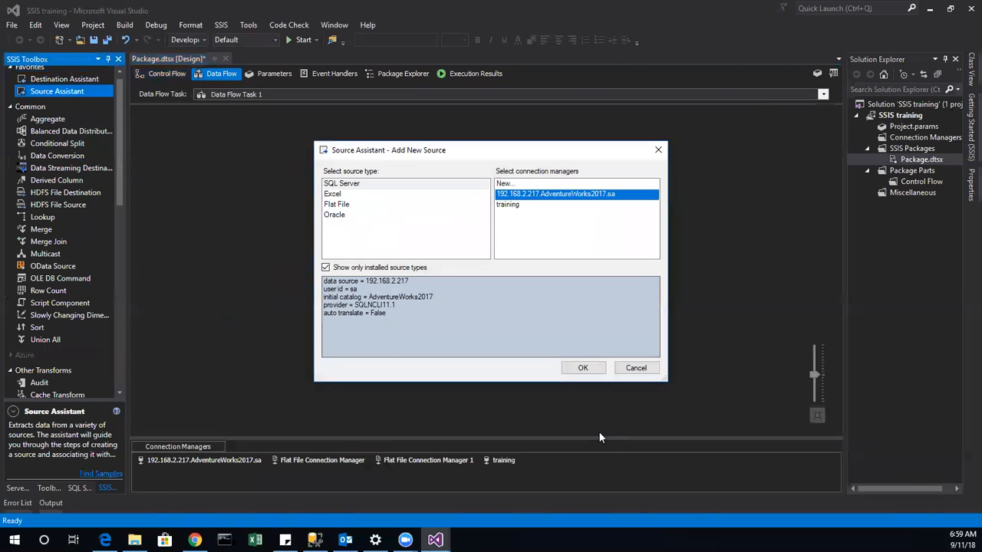
{"action": "left_click", "coordinate": [585, 367]}
Set the OLE DB Source to read from the [Person].[Person] table.
{"action": "double_click", "coordinate": [175, 125]}
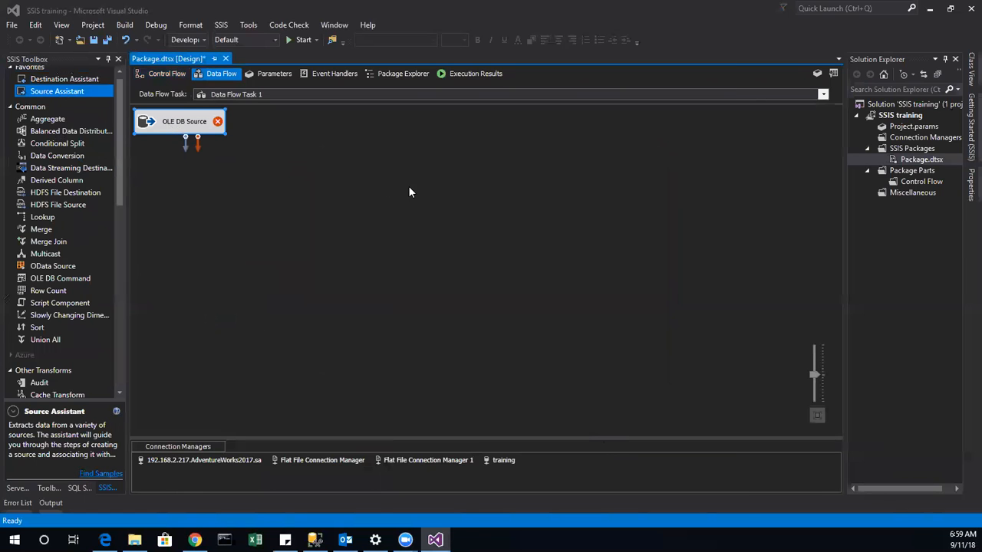
{"action": "left_click", "coordinate": [466, 264]}
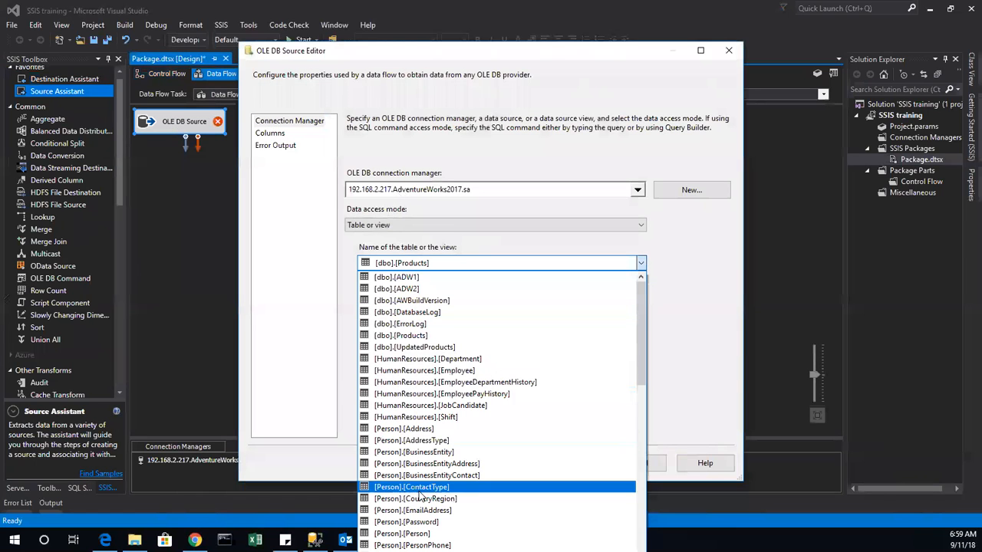
{"action": "left_click", "coordinate": [405, 534]}
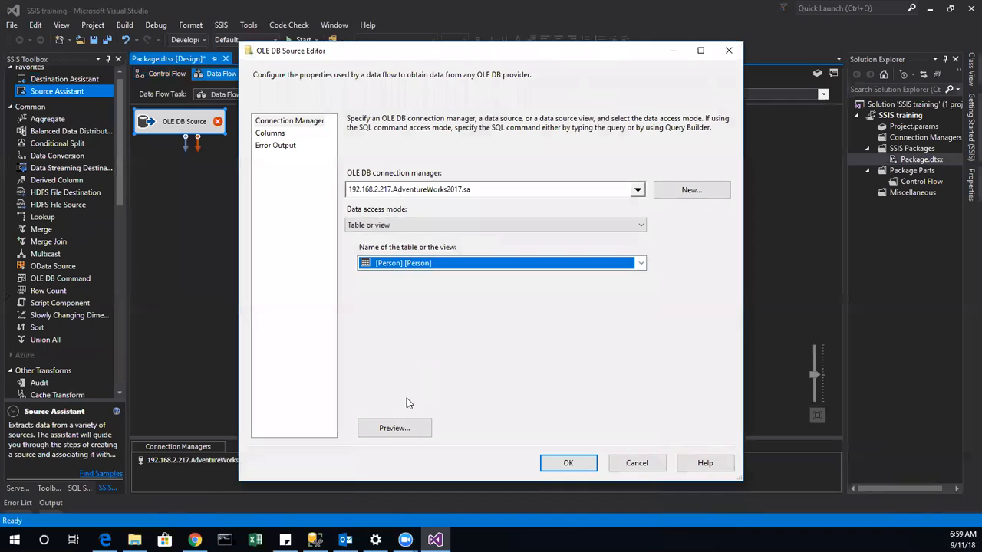
Limit the OLE DB Source's columns to BusinessEntityID, FirstName, LastName and EmailPromotion.
{"action": "left_click", "coordinate": [269, 132]}
{"action": "left_click", "coordinate": [506, 146]}
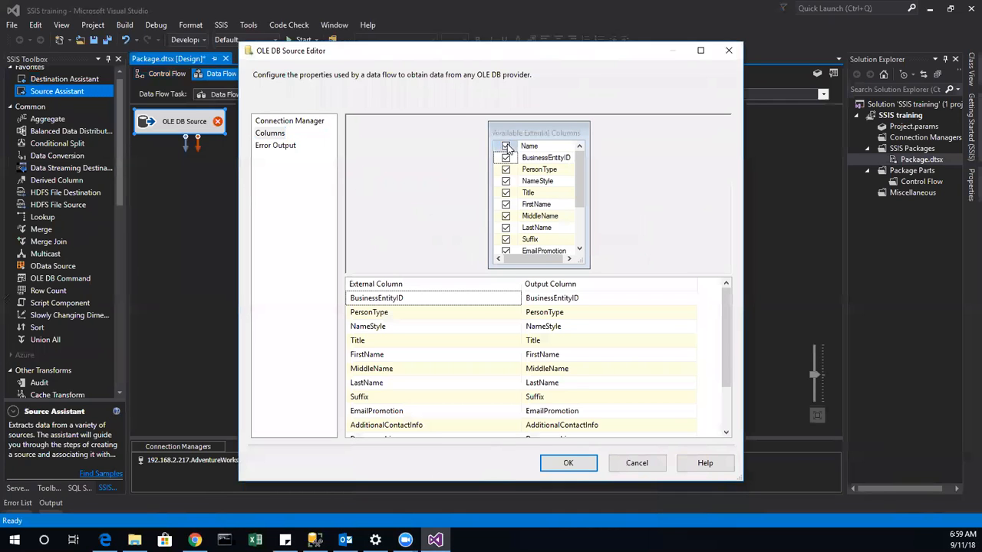
{"action": "left_click", "coordinate": [506, 157]}
{"action": "left_click", "coordinate": [506, 216]}
{"action": "left_click", "coordinate": [505, 216]}
{"action": "left_click", "coordinate": [506, 204]}
{"action": "left_click", "coordinate": [506, 228]}
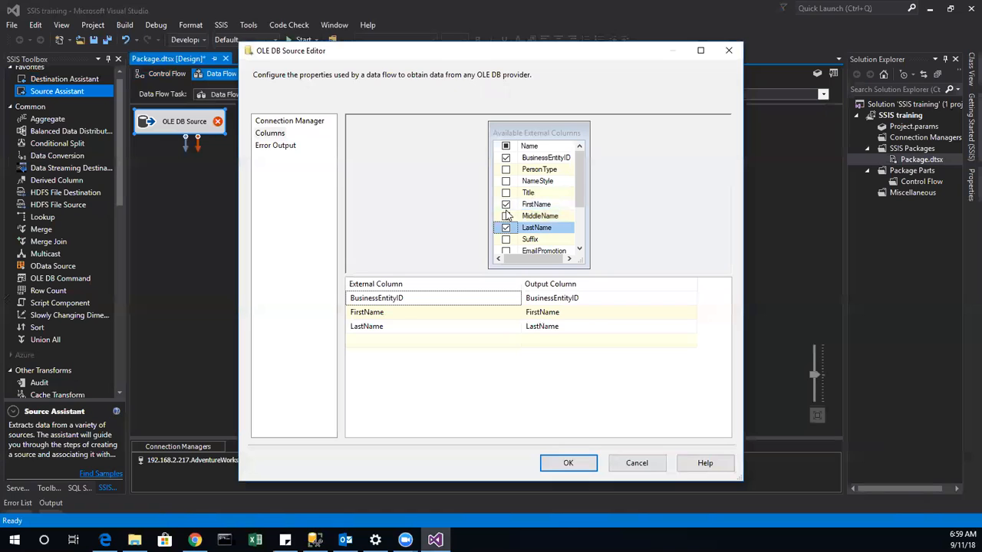
{"action": "left_click", "coordinate": [505, 250]}
{"action": "left_click", "coordinate": [566, 471]}
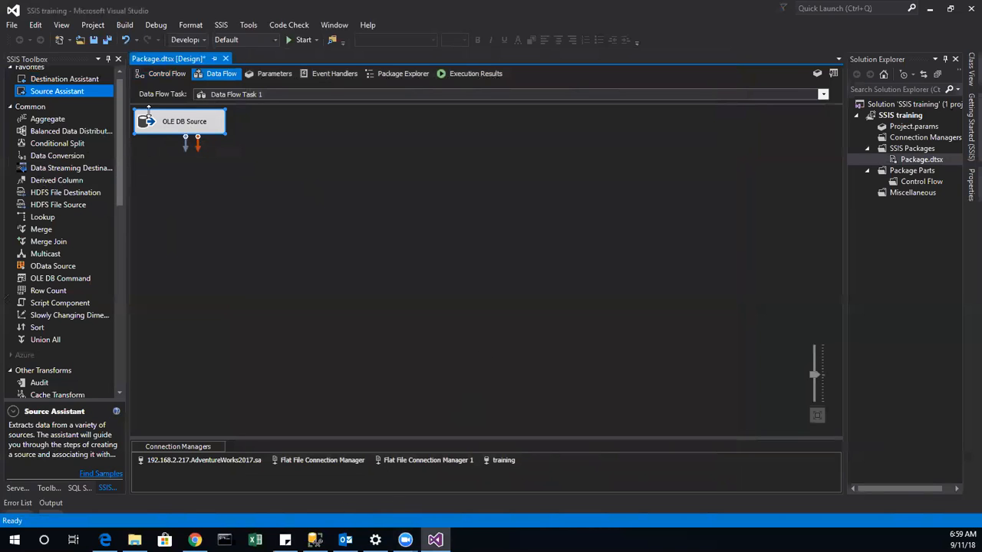
Start adding an Excel destination with a new connection manager and set its version to Microsoft Excel 2016.
{"action": "double_click", "coordinate": [53, 79]}
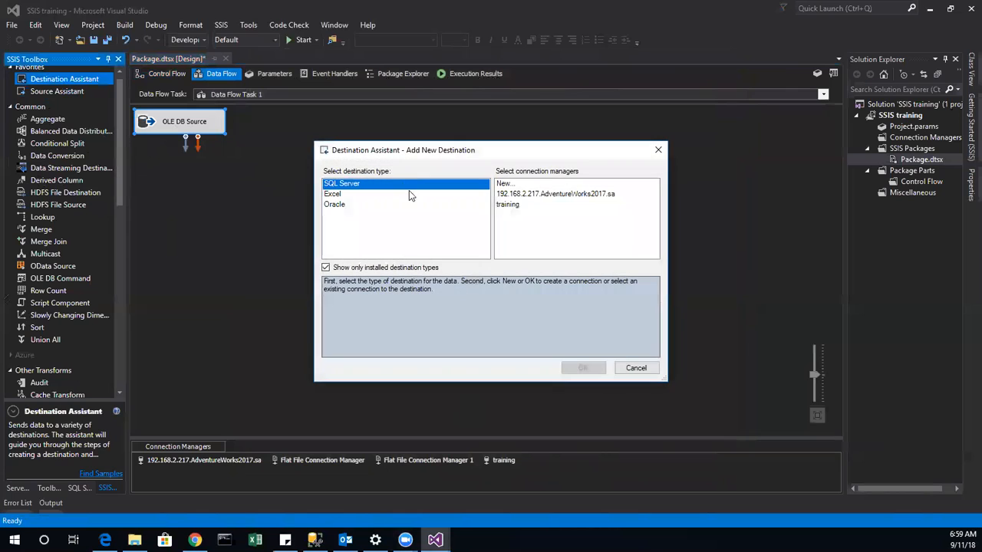
{"action": "left_click", "coordinate": [335, 194]}
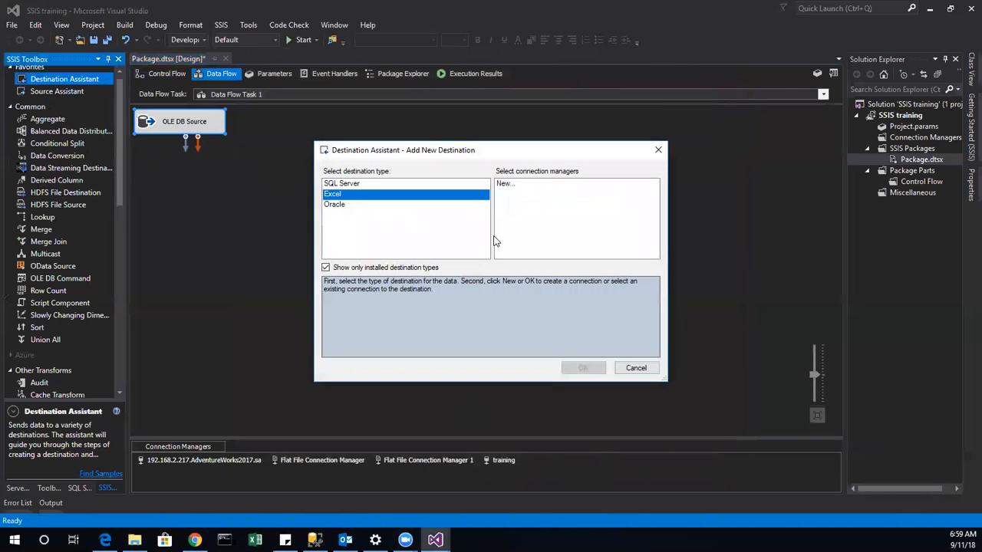
{"action": "left_click", "coordinate": [512, 185]}
{"action": "left_click", "coordinate": [583, 369]}
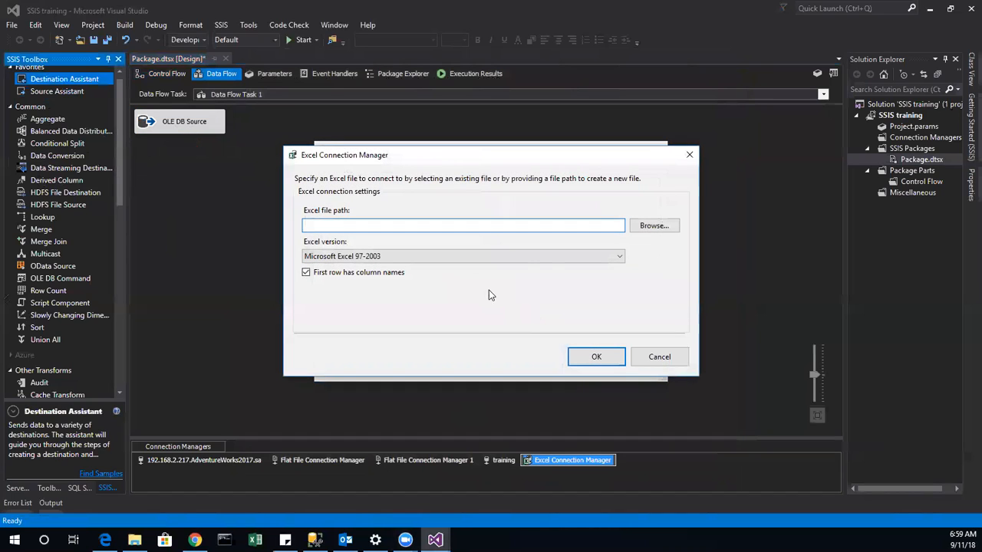
{"action": "left_click", "coordinate": [619, 256]}
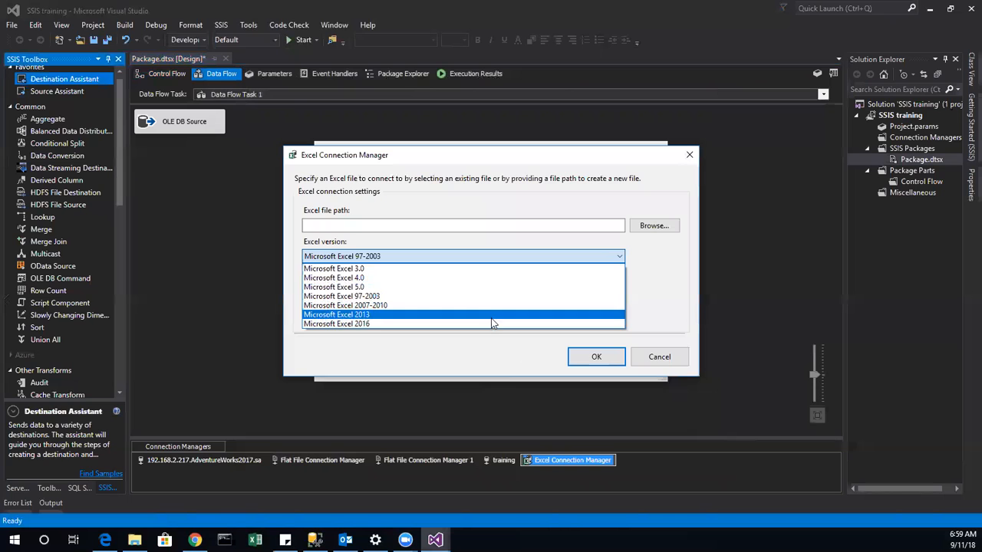
{"action": "left_click", "coordinate": [493, 324]}
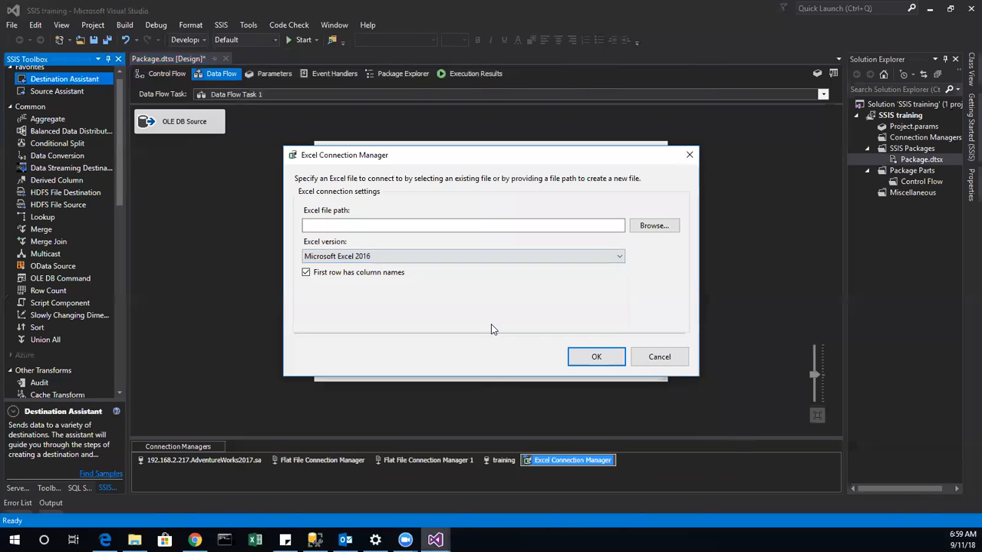
Create a blank Excel worksheet in the SSIS training project folder and choose it as the Excel connection's file.
{"action": "left_click", "coordinate": [653, 227]}
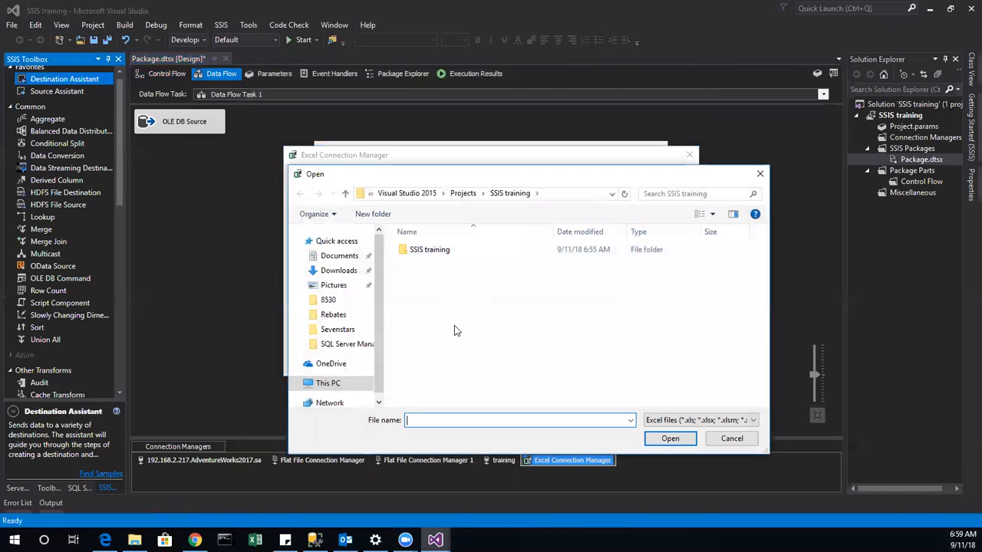
{"action": "right_click", "coordinate": [422, 311]}
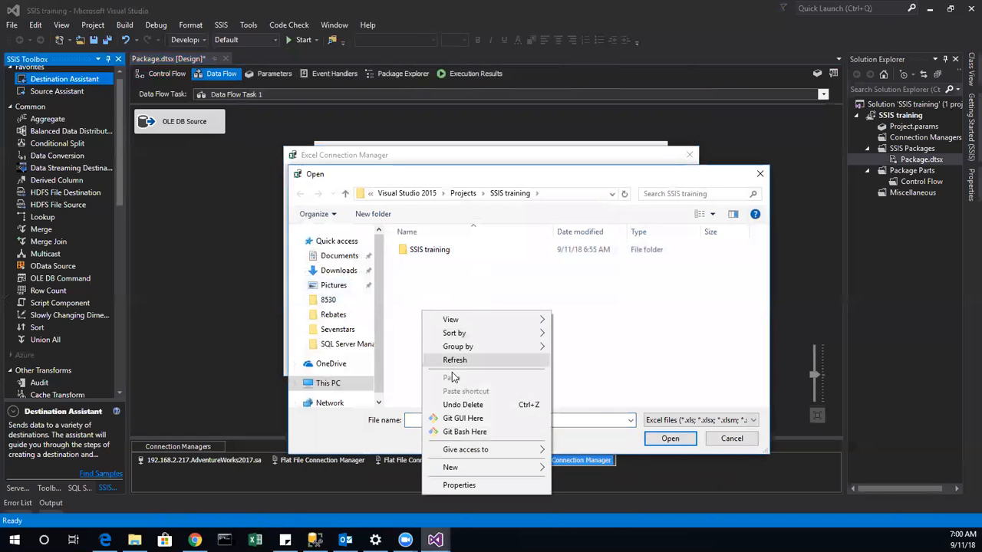
{"action": "mouse_move", "coordinate": [470, 468]}
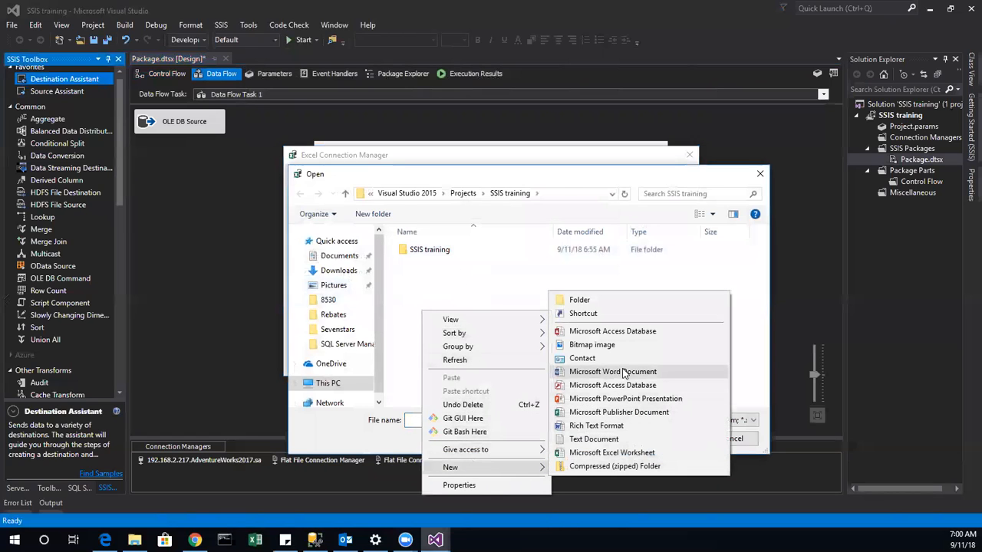
{"action": "left_click", "coordinate": [623, 454]}
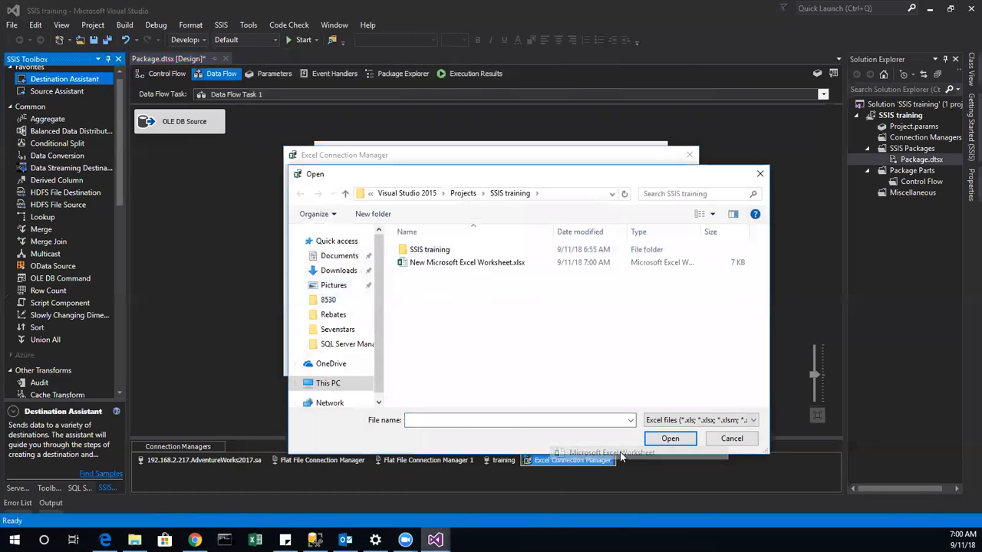
{"action": "left_click", "coordinate": [581, 278]}
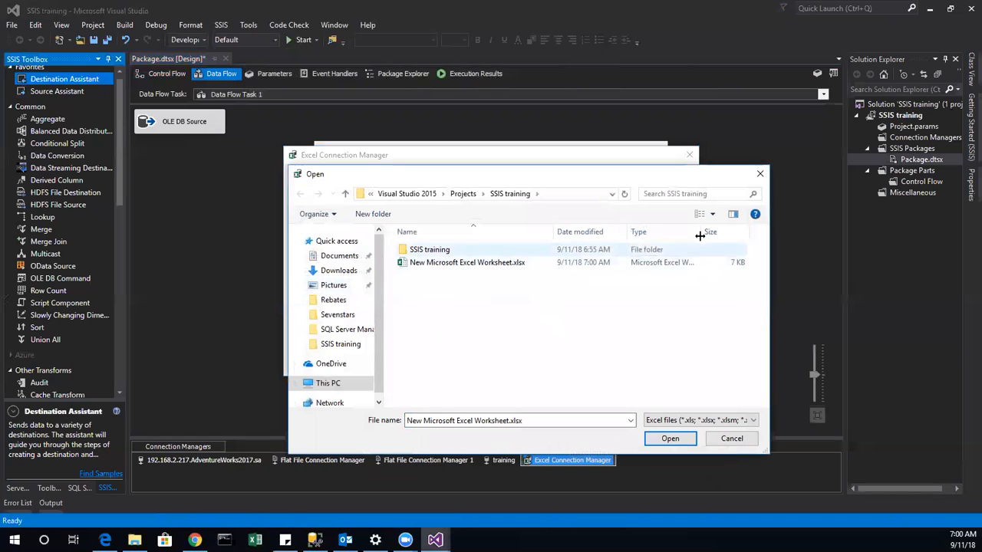
{"action": "left_click", "coordinate": [436, 264]}
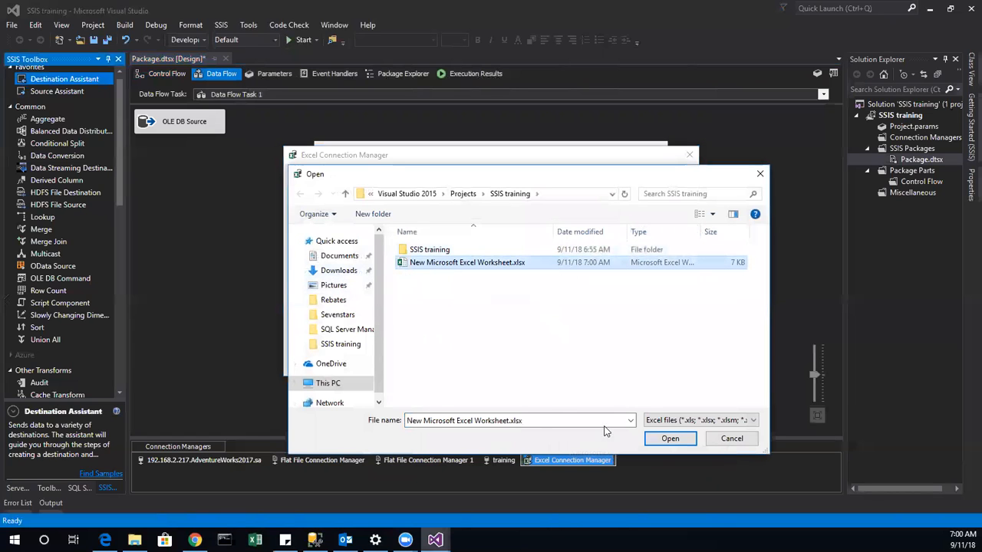
{"action": "left_click", "coordinate": [670, 440]}
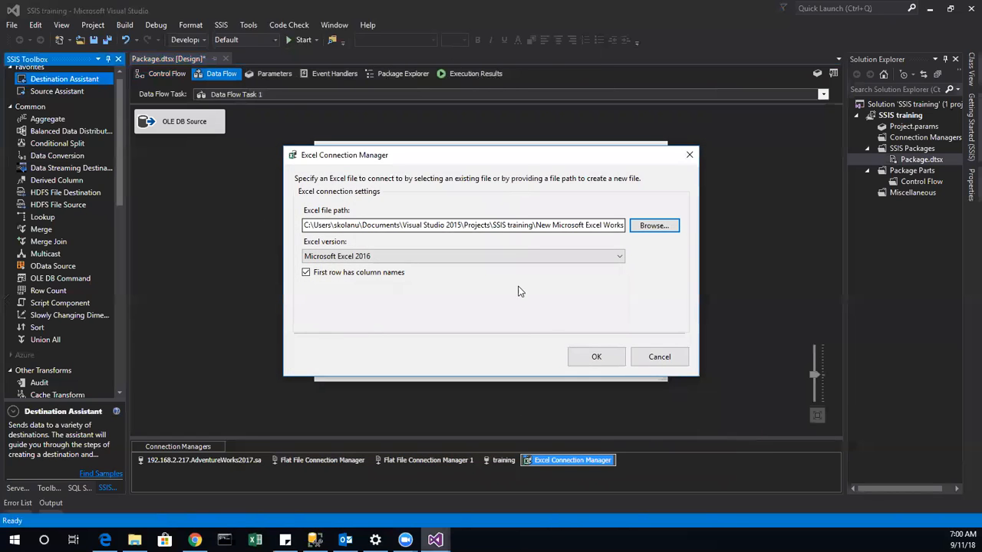
Confirm the Excel connection to add the destination, and link the OLE DB Source output to the Excel Destination.
{"action": "left_click", "coordinate": [586, 359]}
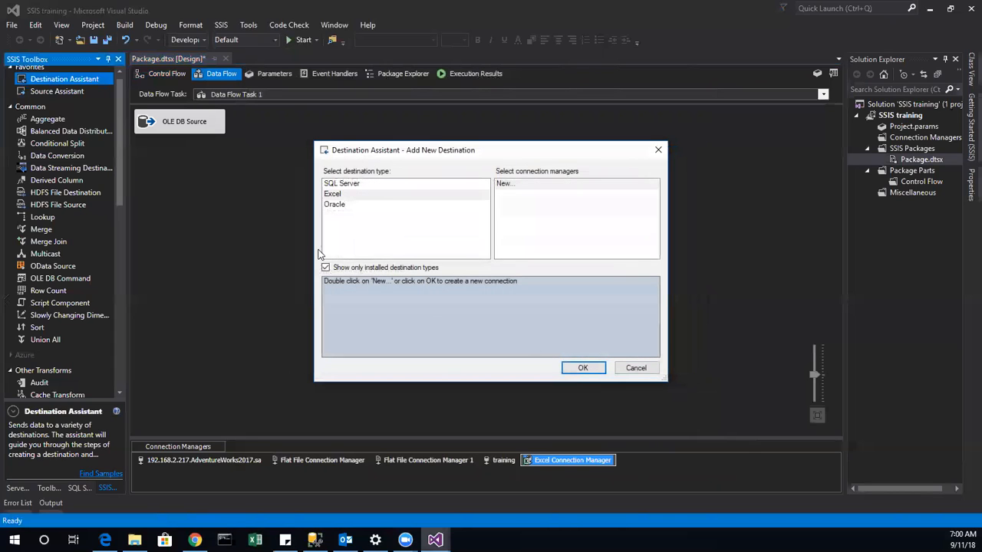
{"action": "left_click_drag", "start_coordinate": [170, 146], "coordinate": [152, 213]}
{"action": "left_click", "coordinate": [186, 127]}
{"action": "left_click_drag", "start_coordinate": [186, 143], "coordinate": [188, 222]}
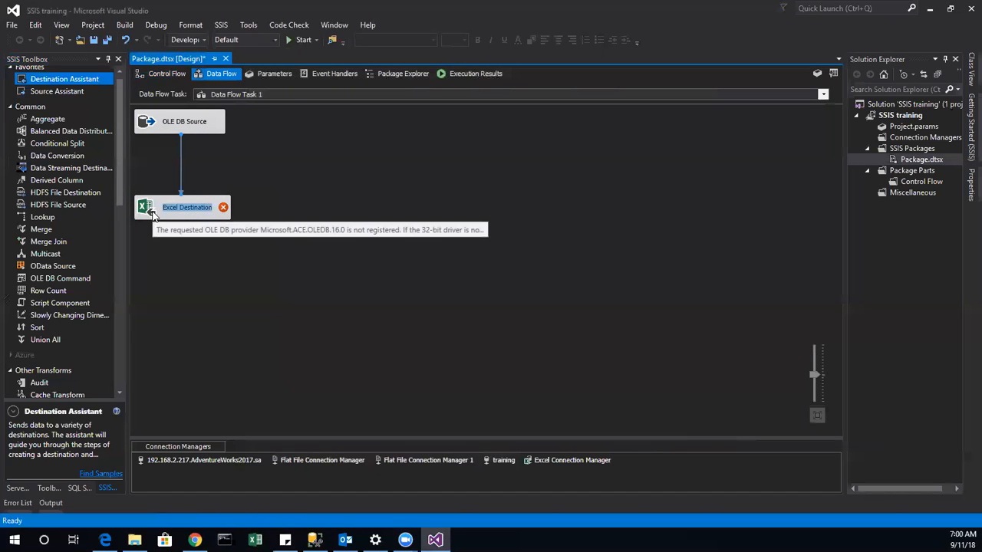
Try to create a new Excel sheet for the Excel Destination in its editor.
{"action": "double_click", "coordinate": [154, 212]}
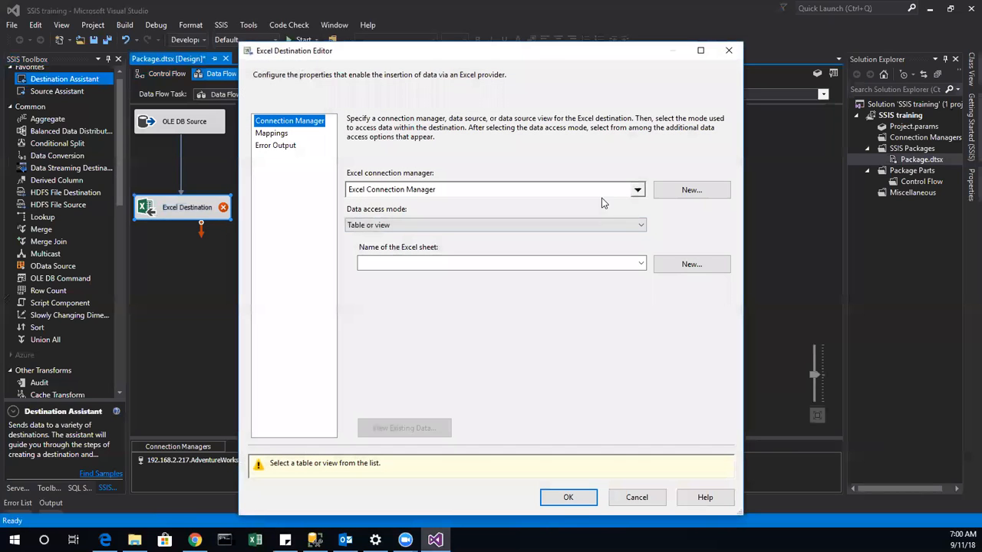
{"action": "left_click", "coordinate": [677, 265]}
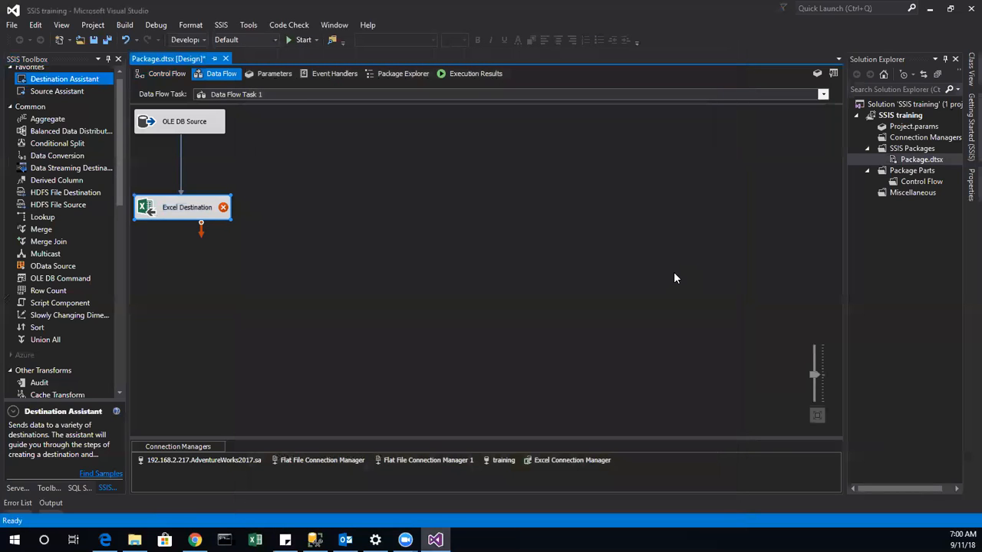
{"action": "double_click", "coordinate": [183, 215]}
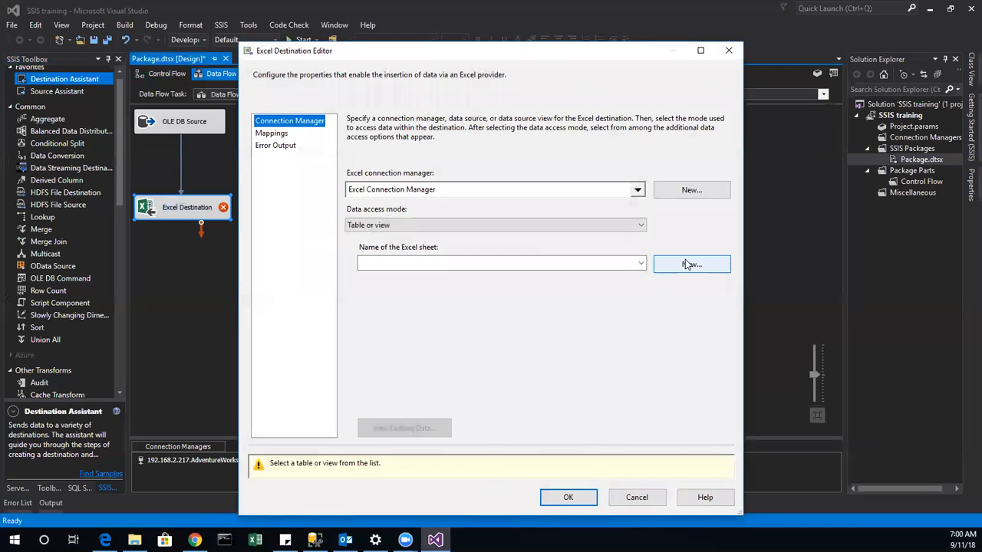
{"action": "left_click", "coordinate": [687, 264]}
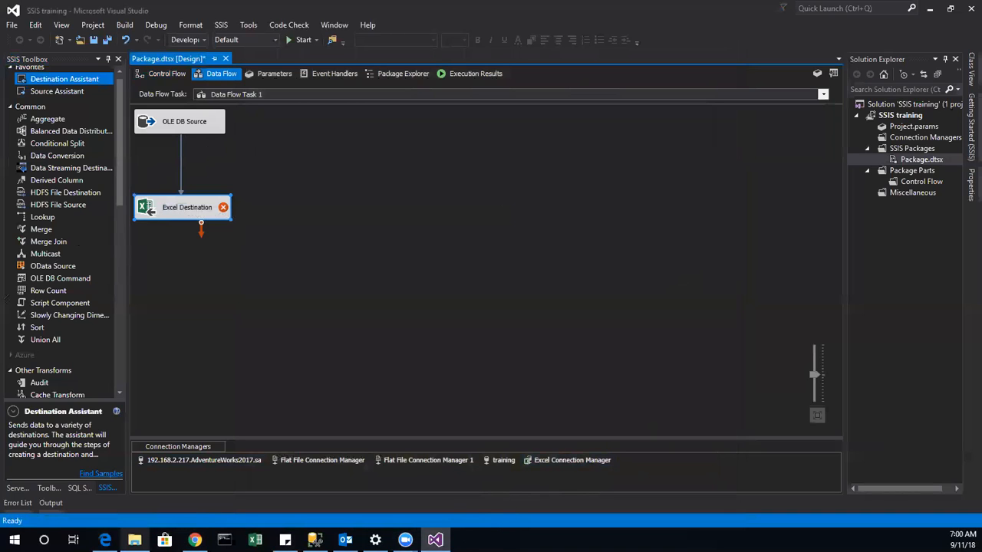
Switch to File Explorer and open New Microsoft Excel Worksheet.xlsx from the SSIS training folder in Excel.
{"action": "mouse_move", "coordinate": [134, 540]}
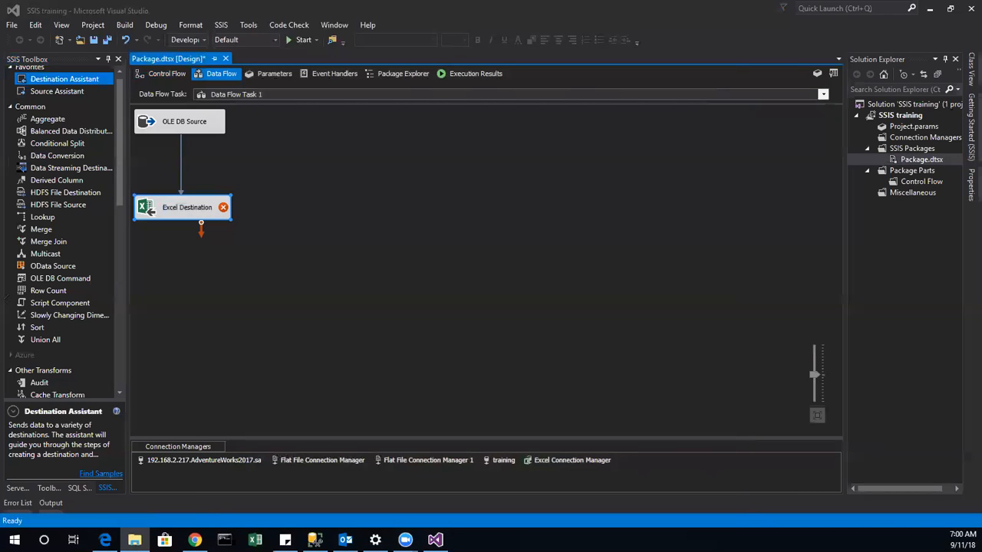
{"action": "key", "text": "alt+Tab"}
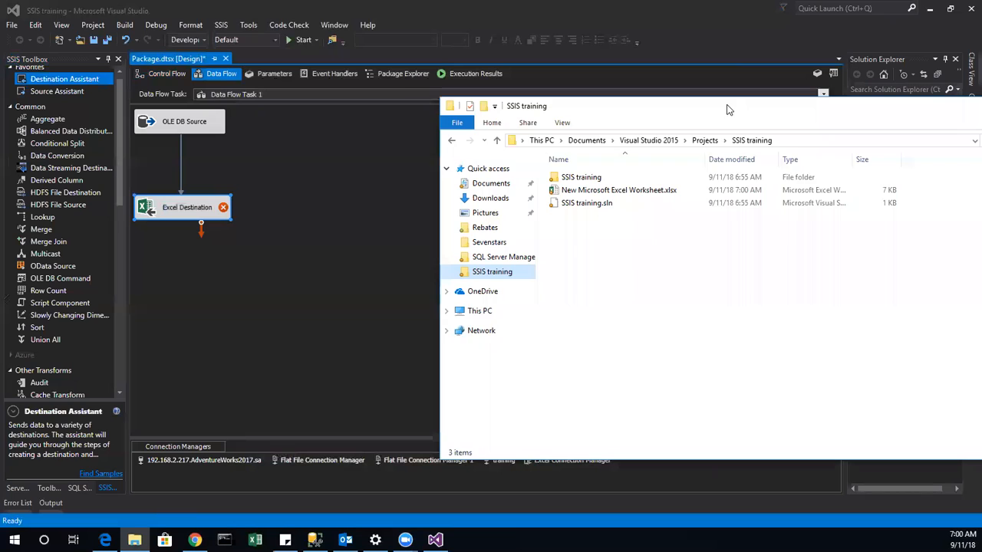
{"action": "right_click", "coordinate": [658, 195]}
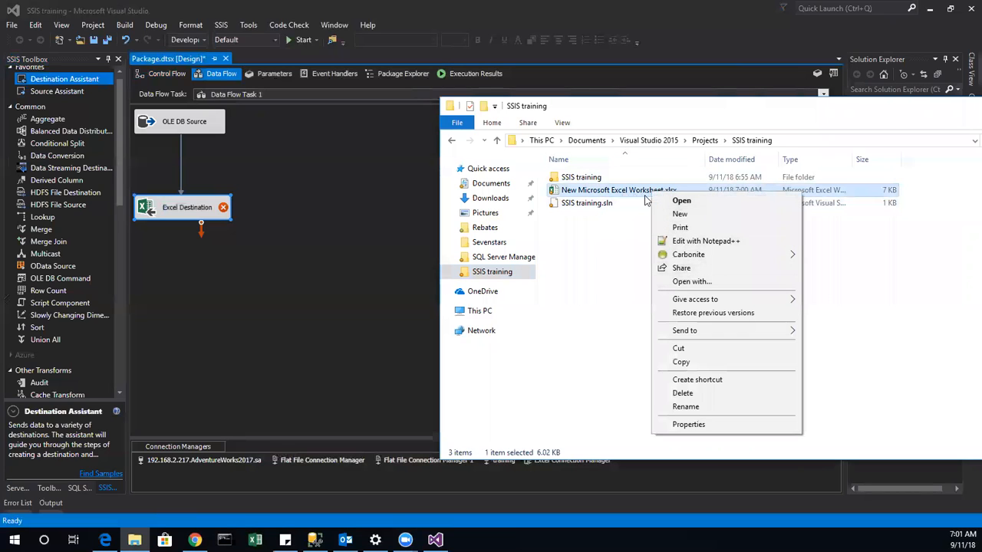
{"action": "left_click", "coordinate": [686, 200]}
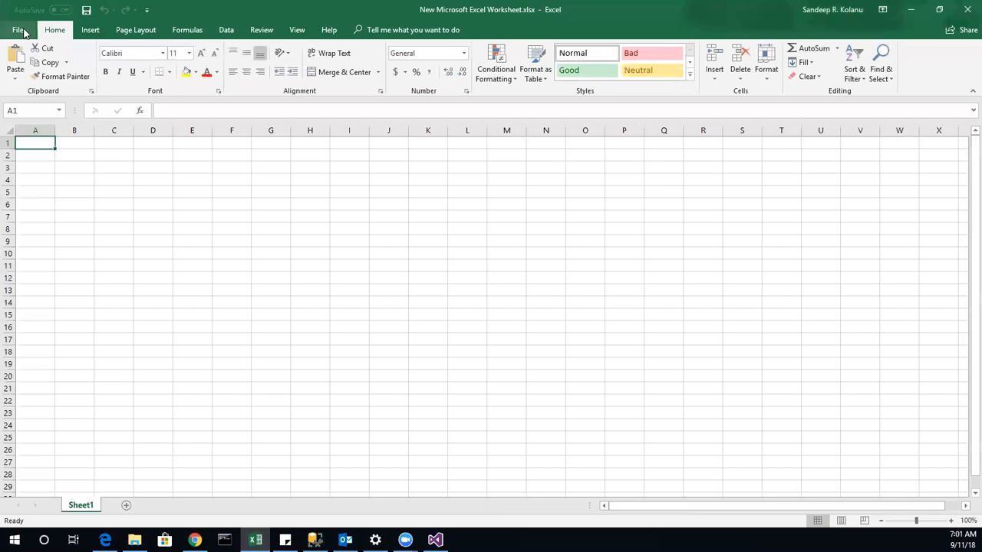
Examine the file formats offered for saving the workbook as a copy, and close Excel without saving.
{"action": "left_click", "coordinate": [17, 30]}
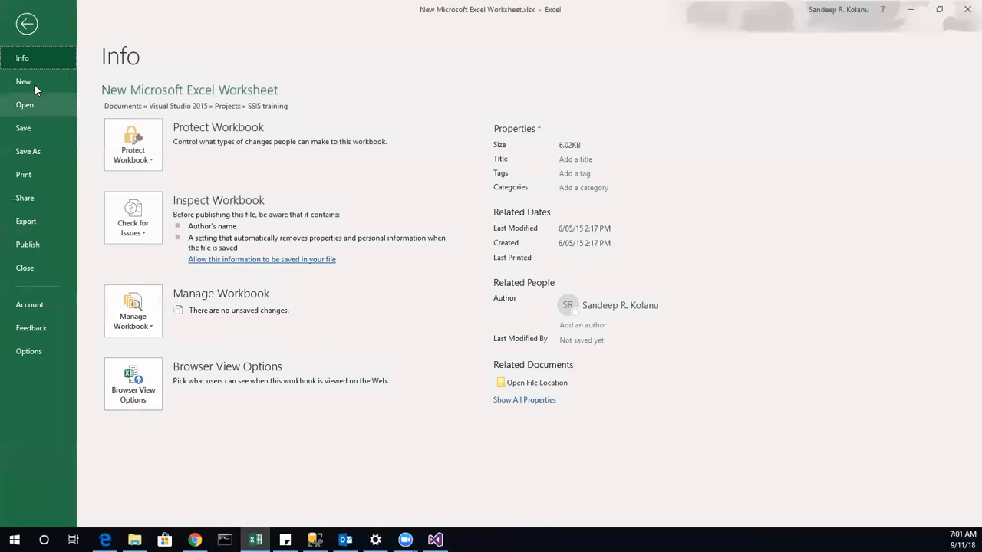
{"action": "left_click", "coordinate": [31, 151]}
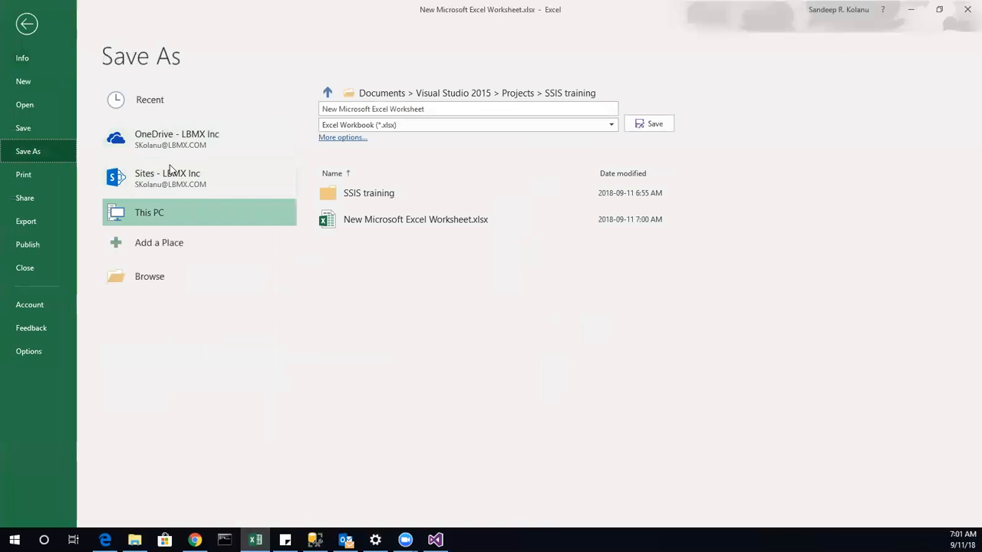
{"action": "double_click", "coordinate": [301, 8]}
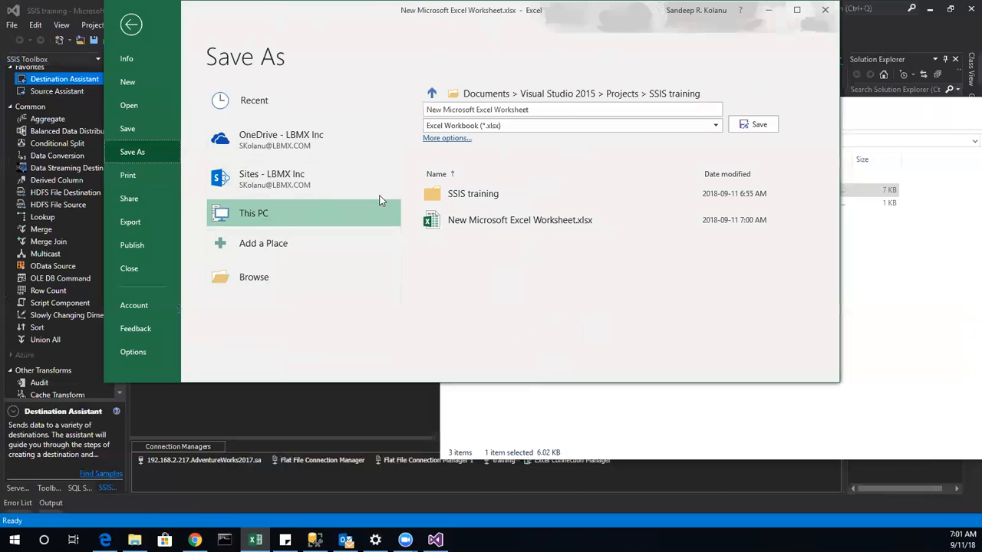
{"action": "left_click", "coordinate": [597, 125]}
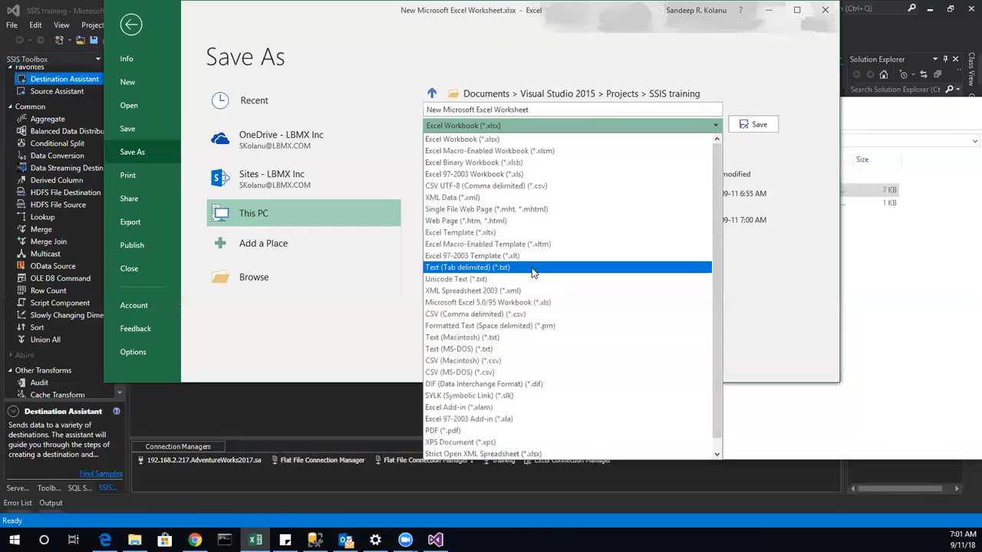
{"action": "scroll", "coordinate": [529, 211], "scroll_direction": "down", "scroll_amount": 1}
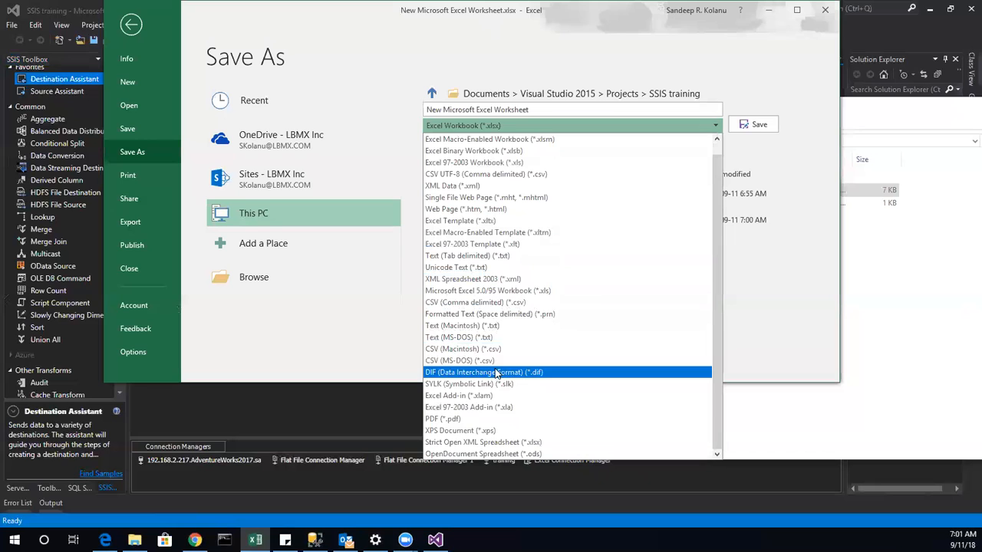
{"action": "scroll", "coordinate": [477, 405], "scroll_direction": "up", "scroll_amount": 1}
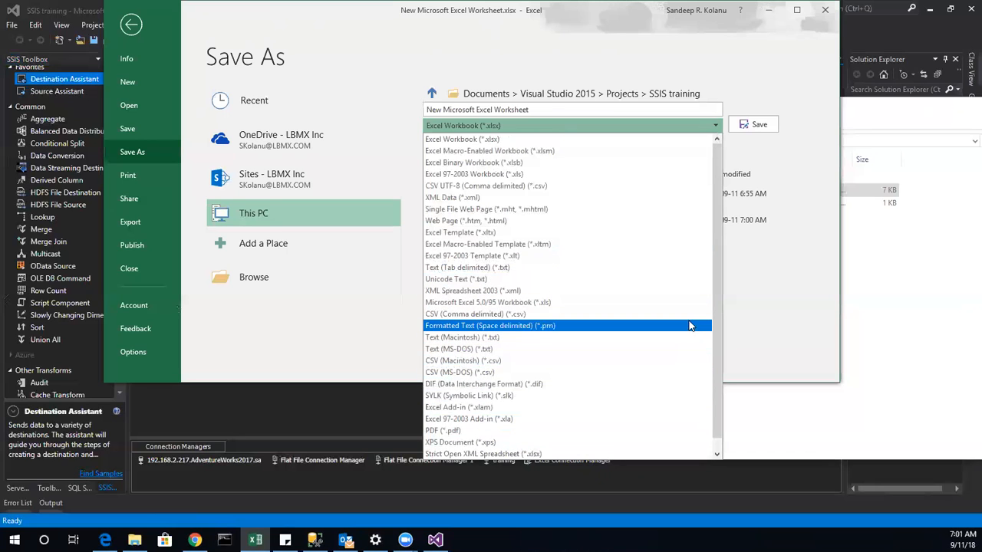
{"action": "left_click_drag", "start_coordinate": [719, 290], "coordinate": [714, 217]}
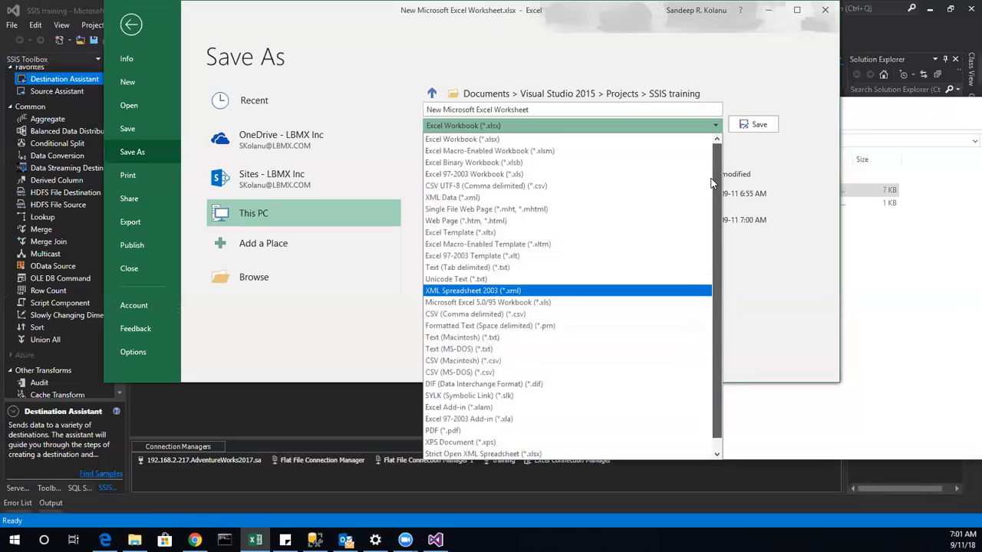
{"action": "left_click_drag", "start_coordinate": [711, 183], "coordinate": [712, 183]}
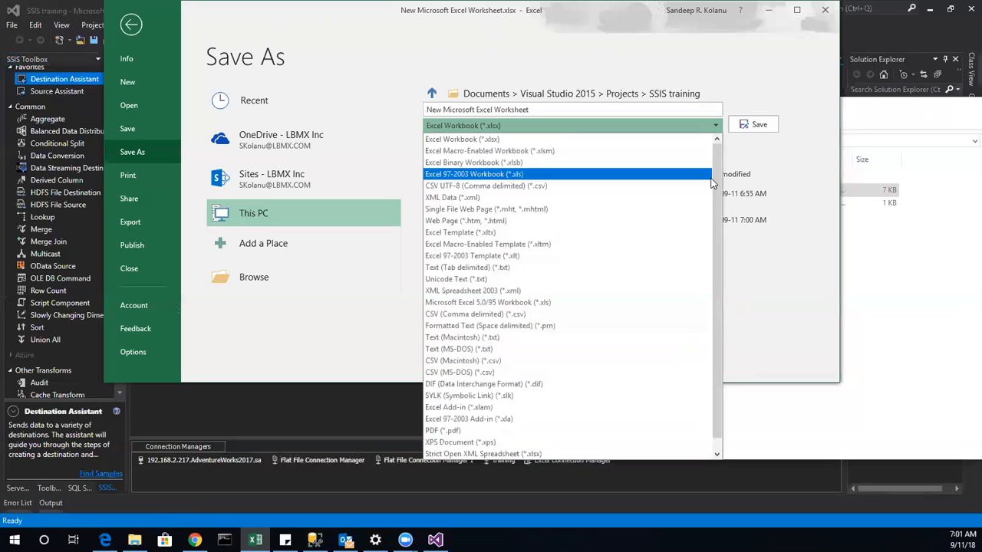
{"action": "left_click", "coordinate": [745, 224]}
{"action": "left_click", "coordinate": [825, 10]}
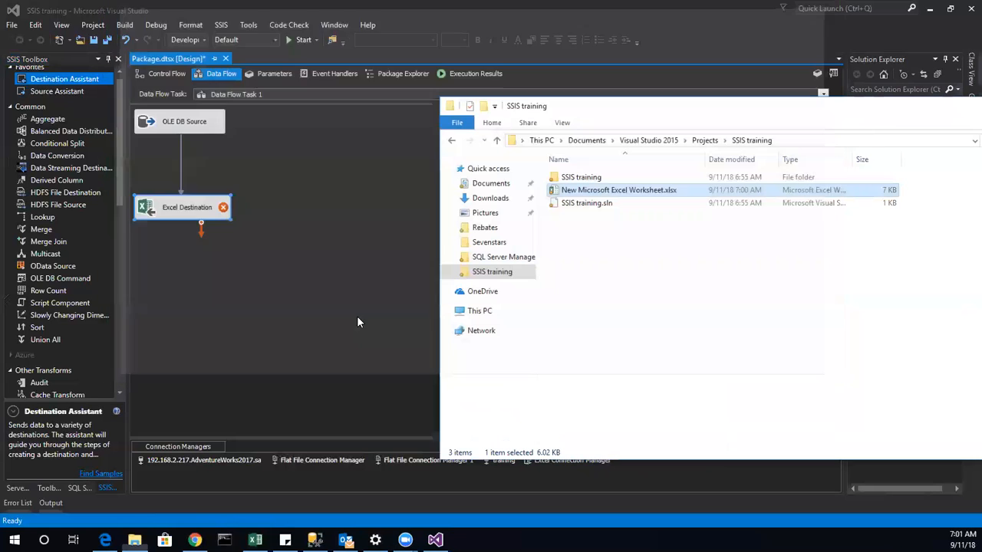
Return to Visual Studio and set the Excel Connection Manager's version to Microsoft Excel 2013.
{"action": "left_click", "coordinate": [185, 260]}
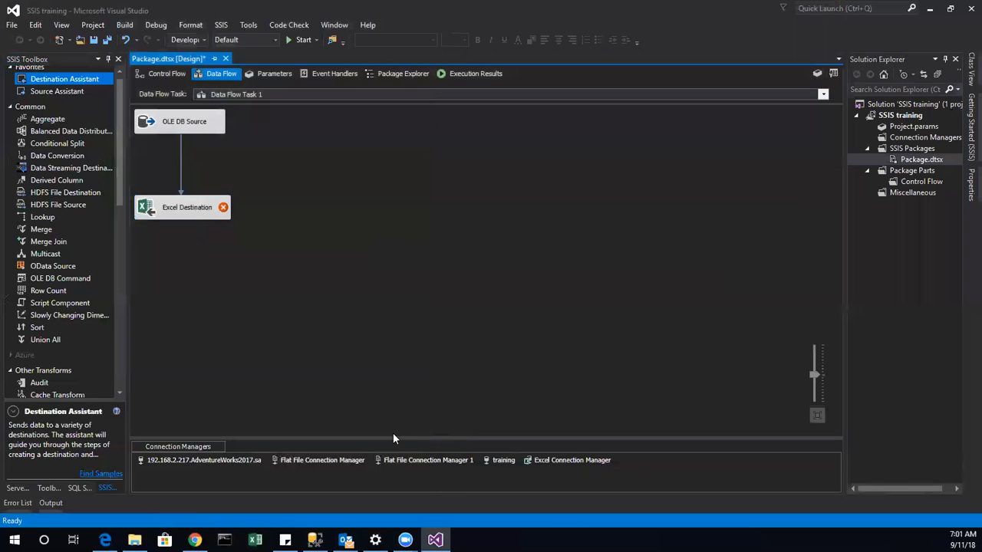
{"action": "double_click", "coordinate": [576, 460]}
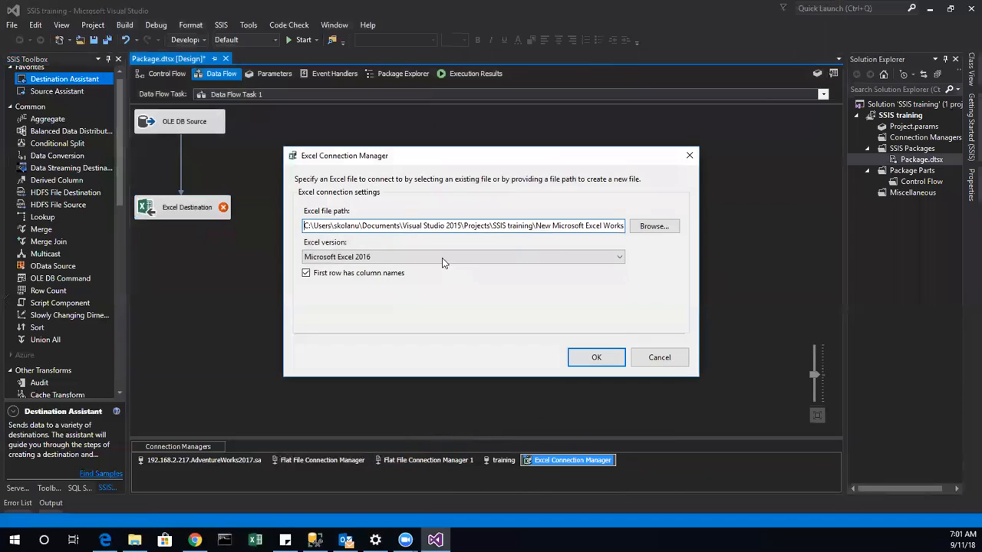
{"action": "left_click", "coordinate": [376, 258]}
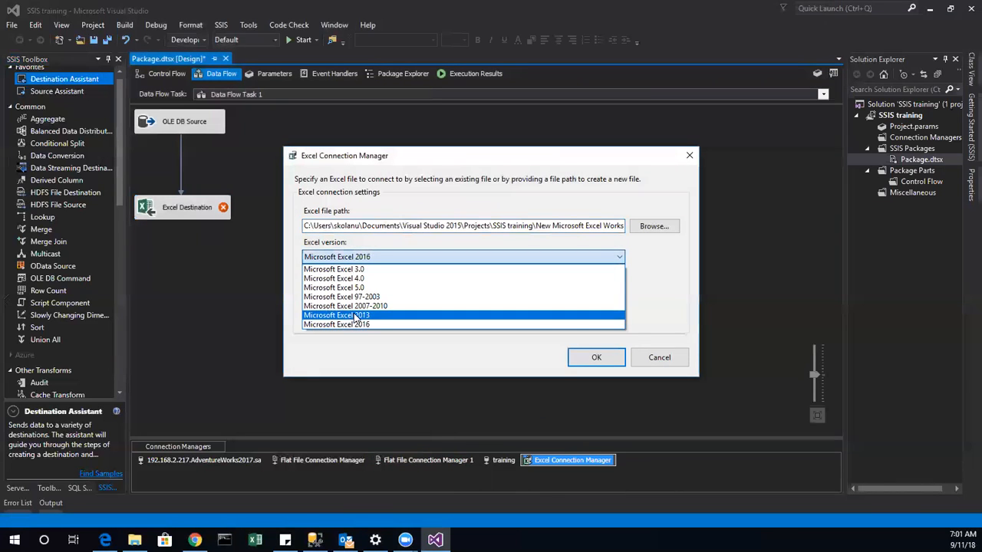
{"action": "left_click", "coordinate": [356, 316]}
{"action": "left_click", "coordinate": [596, 357]}
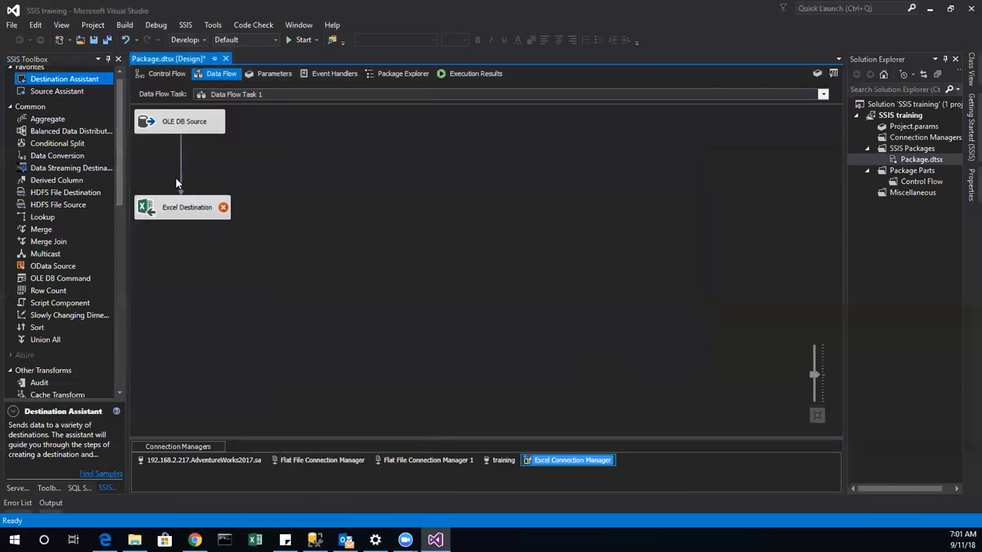
Reopen the Excel Destination to check it with the changed connection version, and close it.
{"action": "left_click", "coordinate": [169, 217]}
{"action": "double_click", "coordinate": [170, 217]}
{"action": "key", "text": "Escape"}
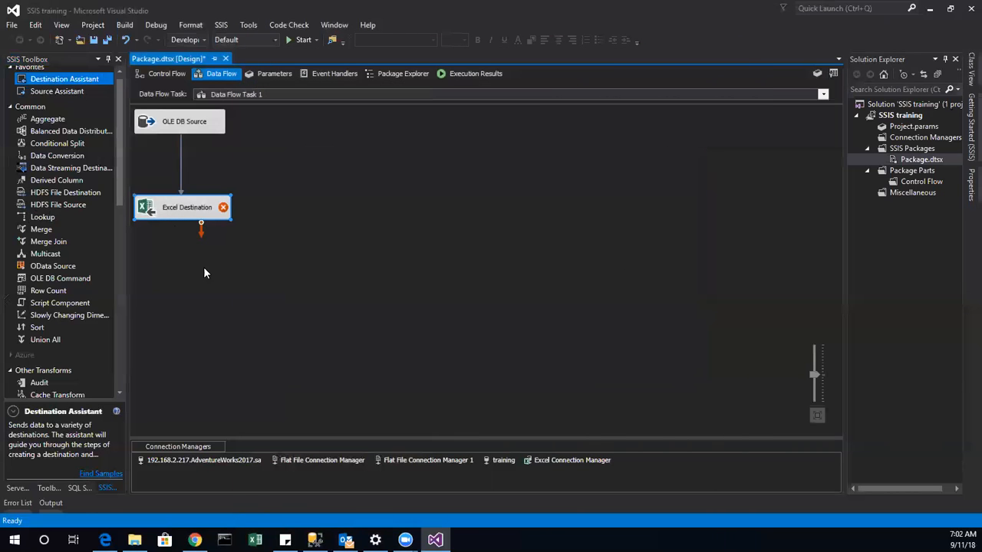
Save New Microsoft Excel Worksheet.xlsx as an Excel 97-2003 Workbook (.xls) in the SSIS training folder, and close Excel.
{"action": "left_click", "coordinate": [134, 540]}
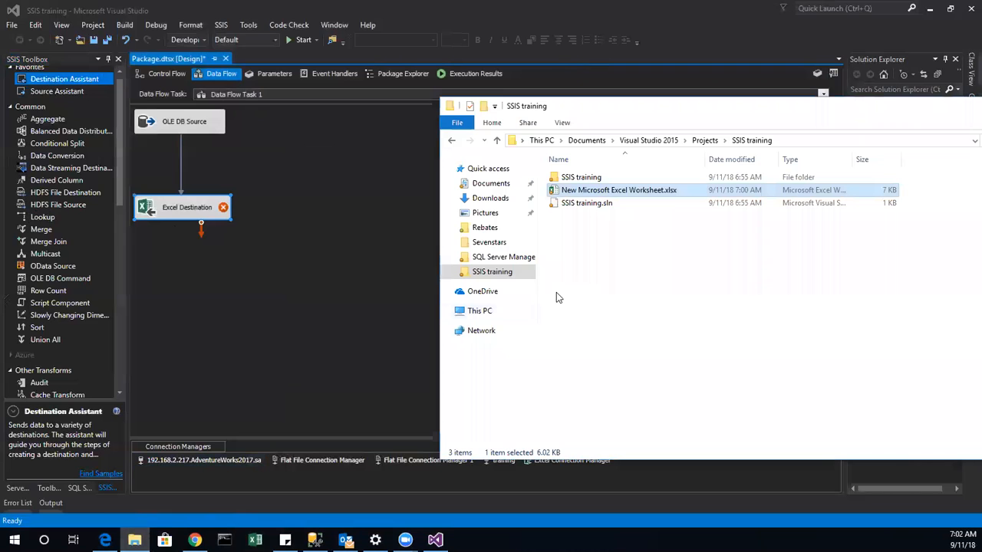
{"action": "right_click", "coordinate": [623, 196]}
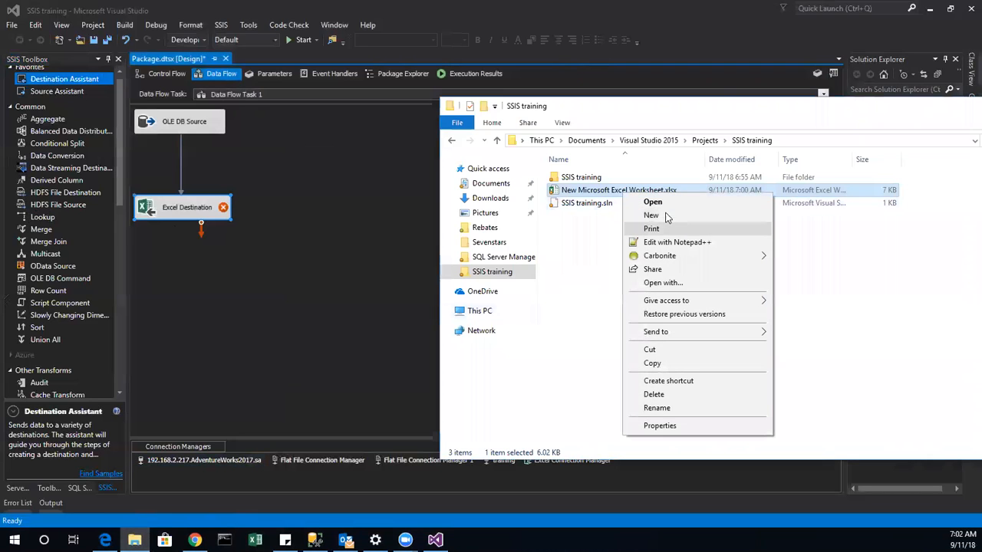
{"action": "left_click", "coordinate": [666, 202]}
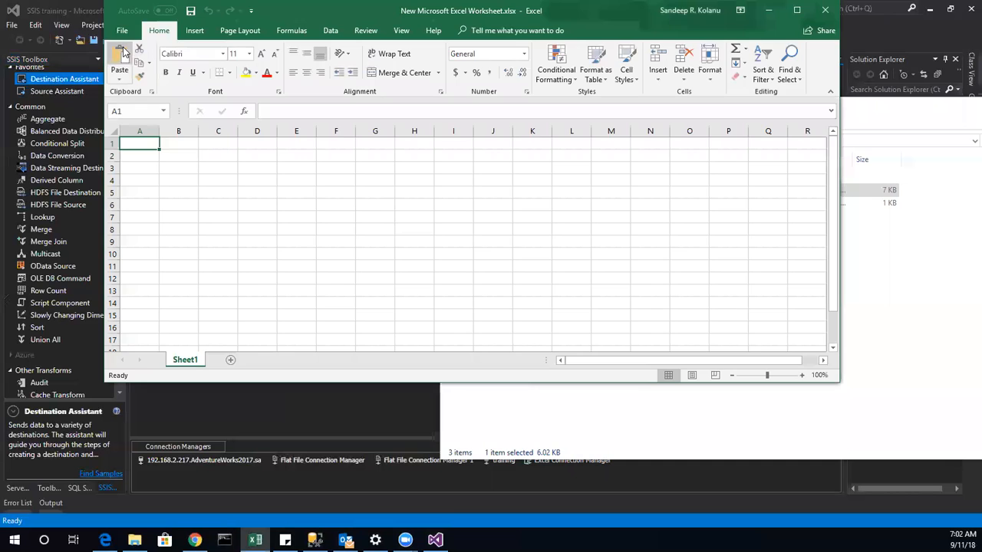
{"action": "left_click", "coordinate": [122, 30]}
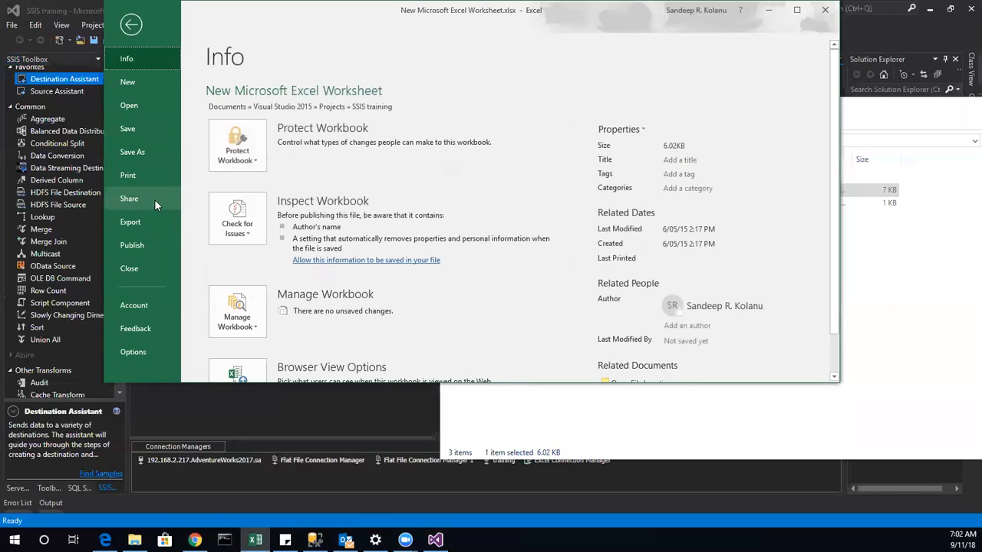
{"action": "left_click", "coordinate": [153, 155]}
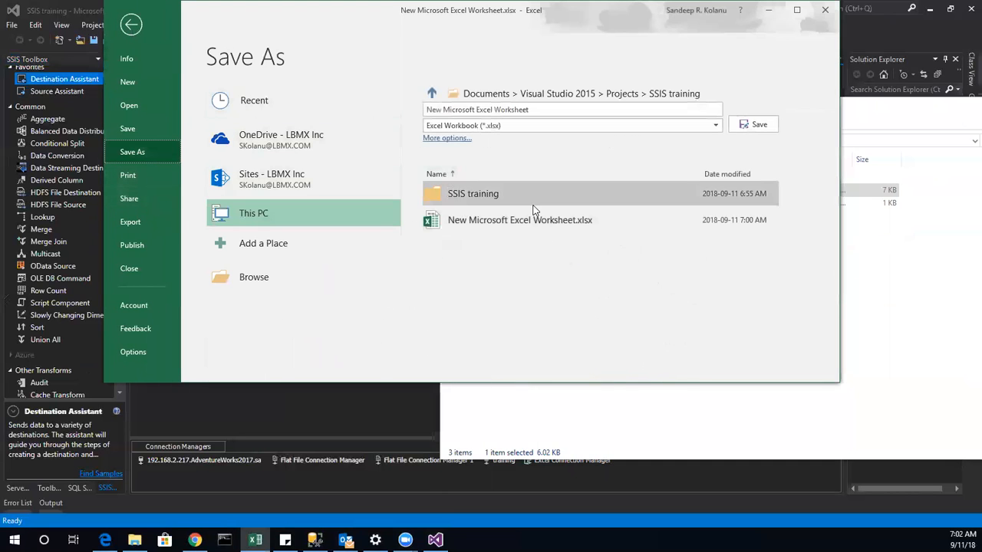
{"action": "left_click", "coordinate": [507, 129]}
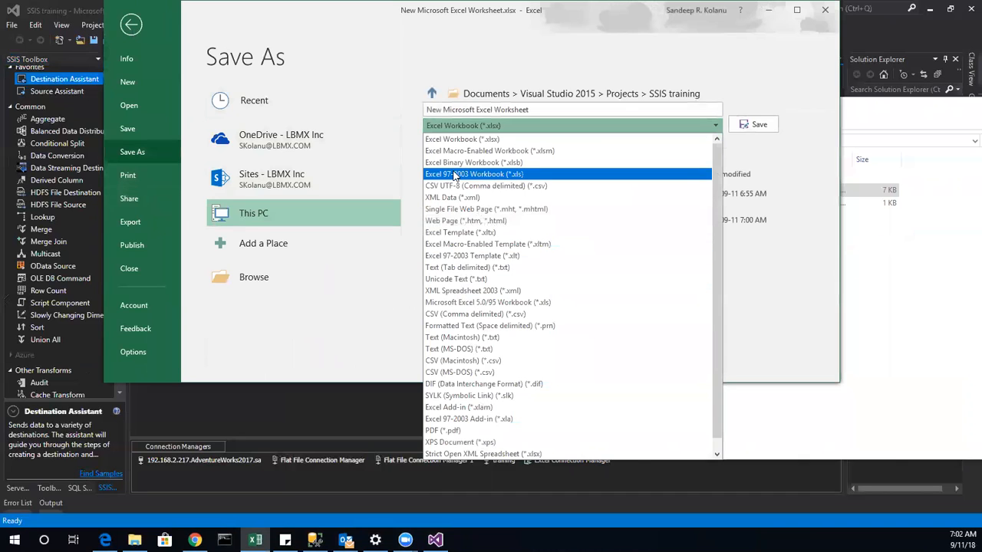
{"action": "left_click", "coordinate": [455, 176]}
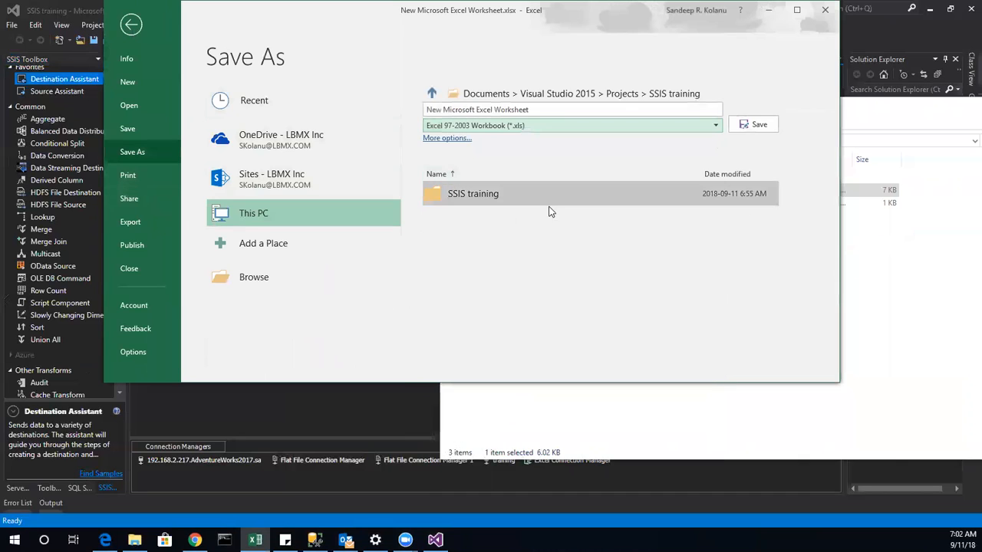
{"action": "left_click", "coordinate": [754, 124]}
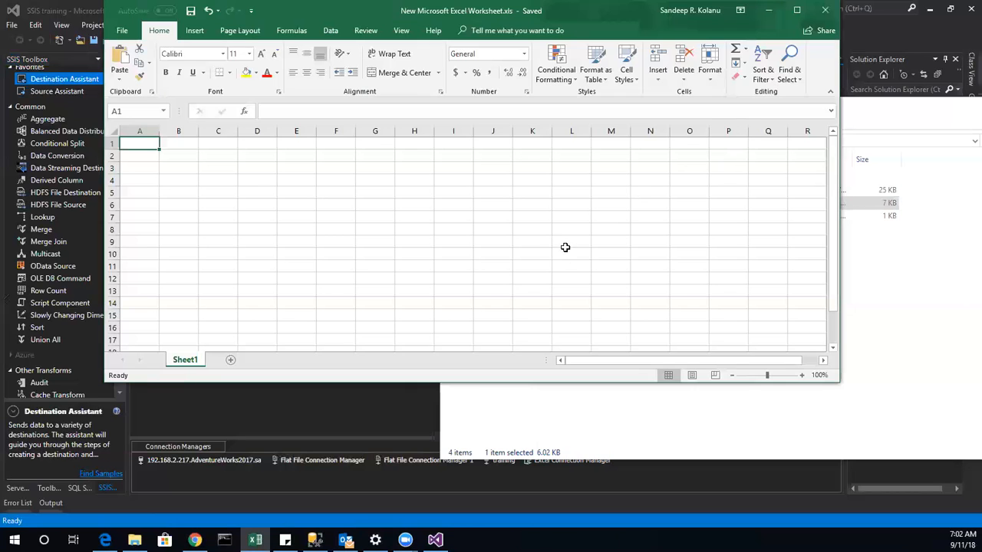
{"action": "left_click", "coordinate": [823, 10]}
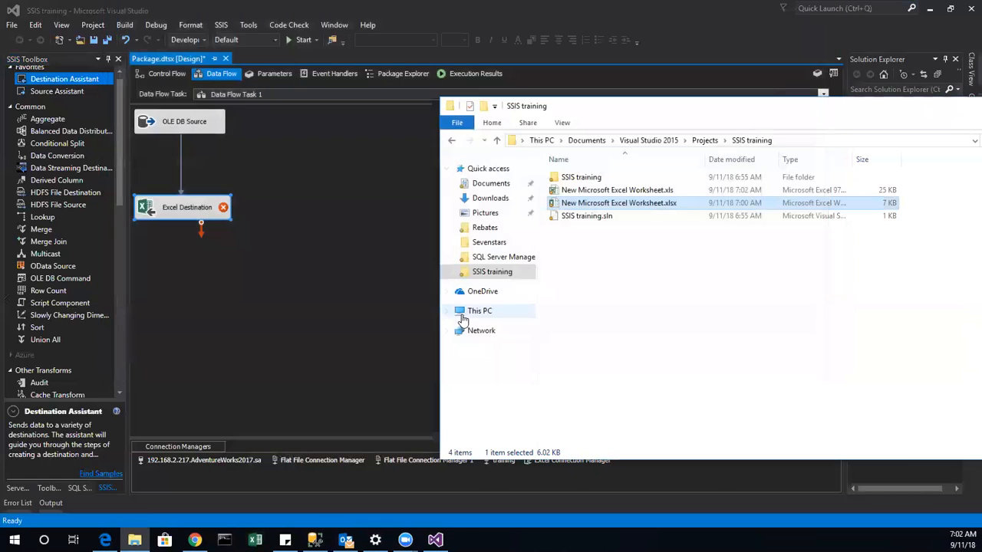
{"action": "left_click", "coordinate": [703, 189]}
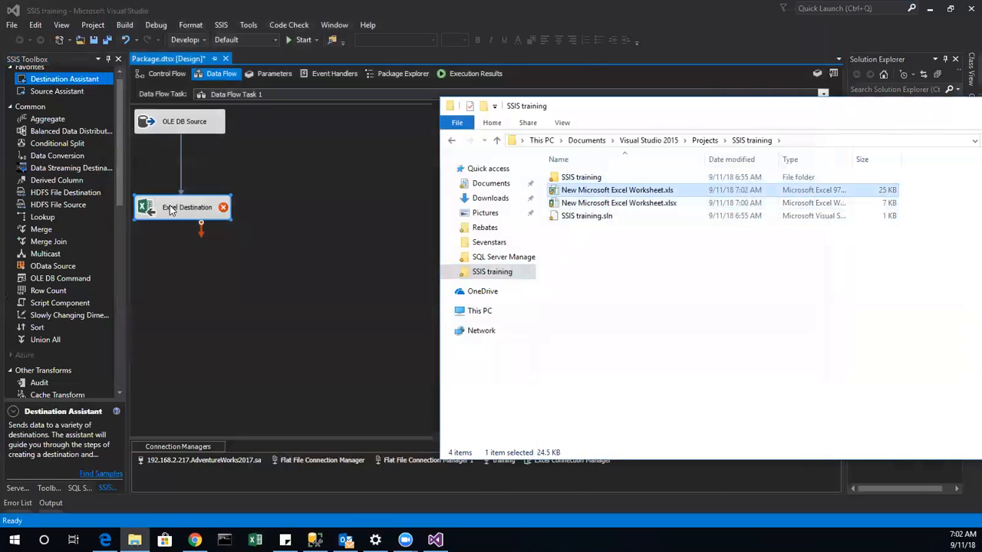
Return to Visual Studio and set the Excel Connection Manager's version to Microsoft Excel 97-2003.
{"action": "left_click", "coordinate": [438, 457]}
{"action": "double_click", "coordinate": [589, 460]}
{"action": "left_click", "coordinate": [511, 257]}
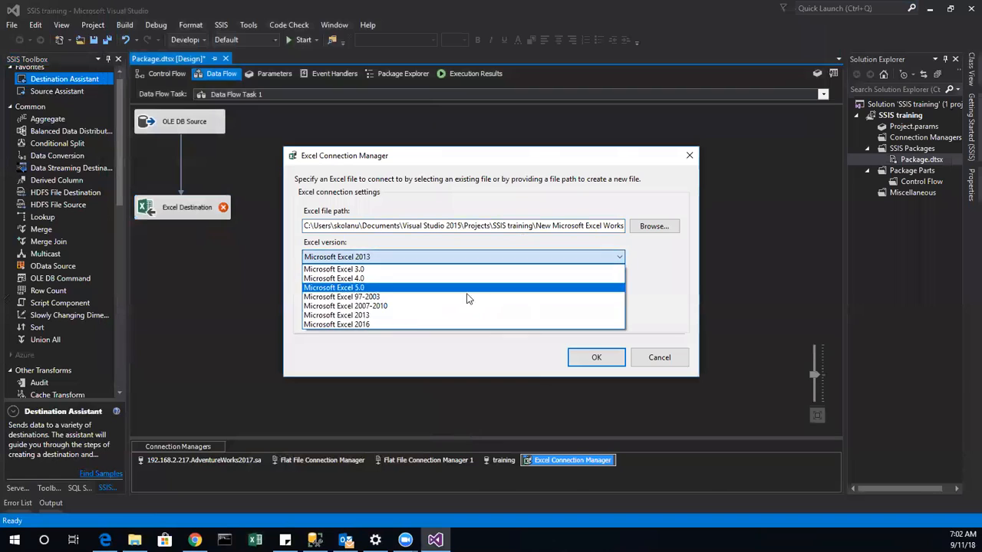
{"action": "left_click", "coordinate": [392, 298]}
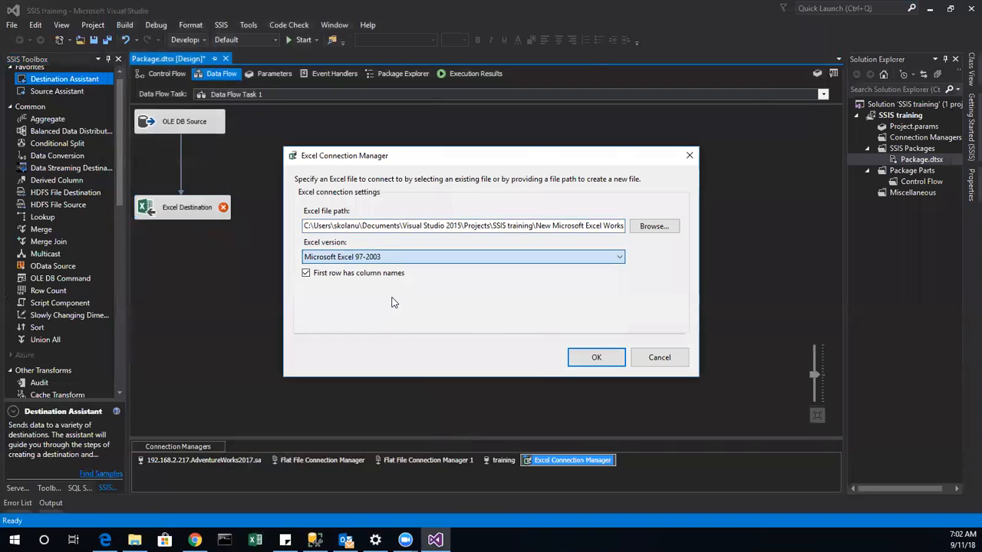
{"action": "left_click", "coordinate": [610, 357]}
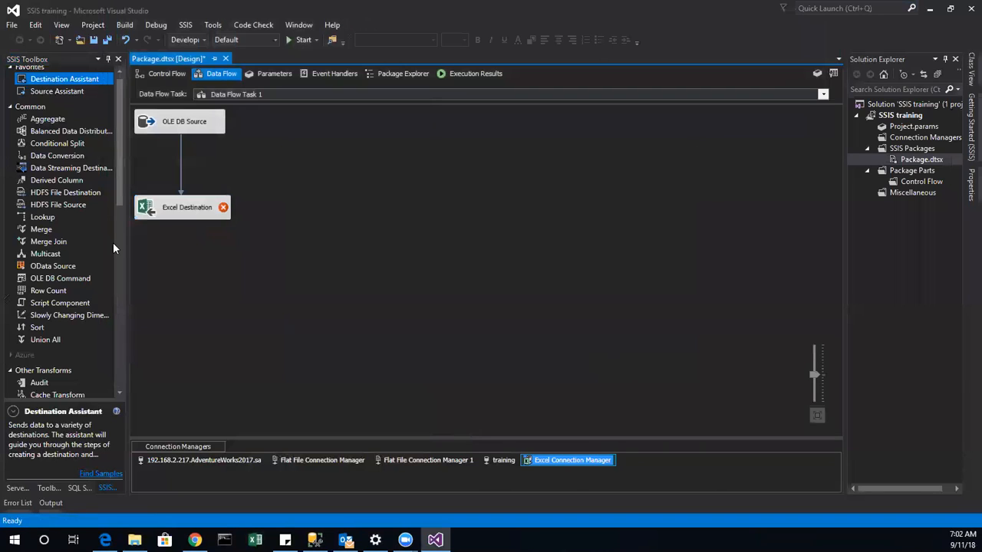
Try to create a new Excel sheet from the Excel Destination's settings, and check the error on the destination.
{"action": "double_click", "coordinate": [196, 213]}
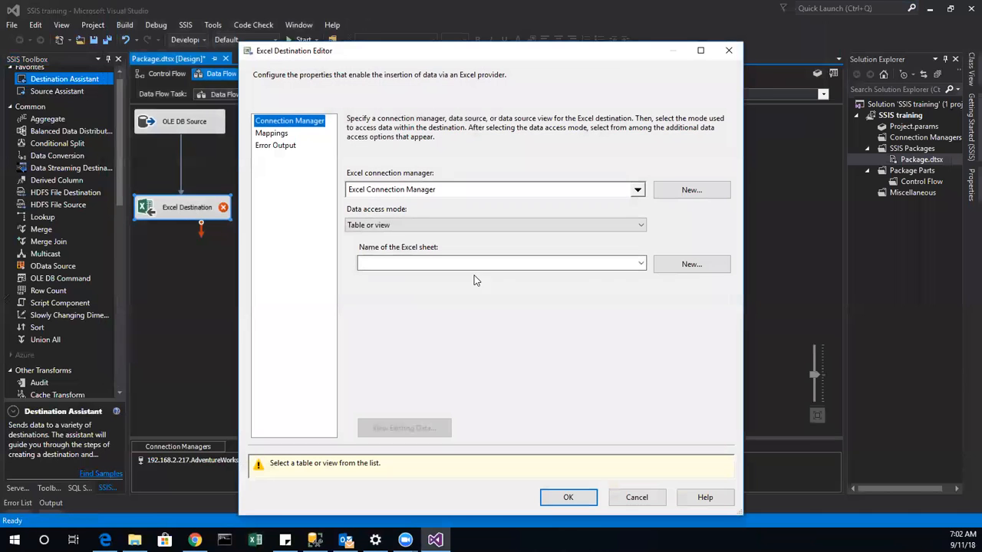
{"action": "left_click", "coordinate": [686, 267]}
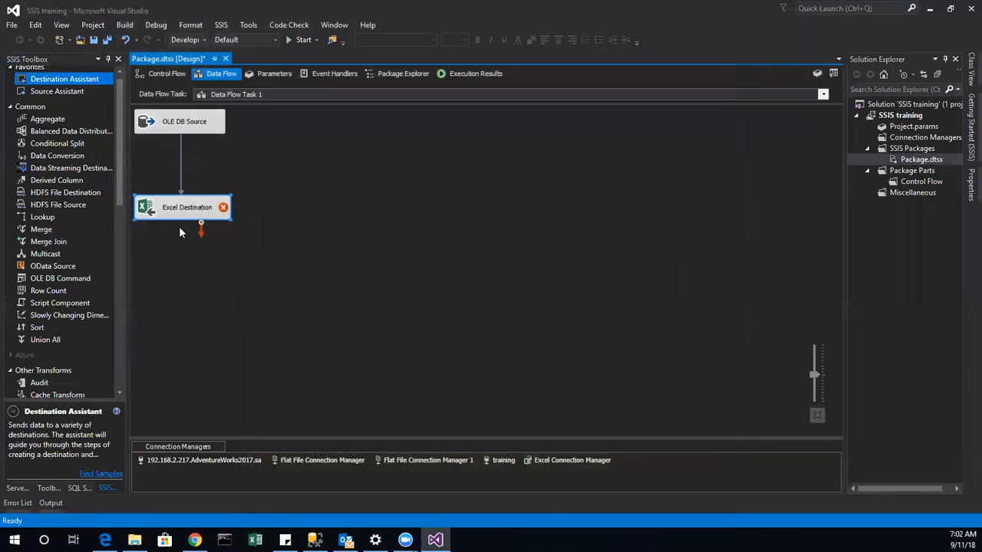
{"action": "mouse_move", "coordinate": [195, 218]}
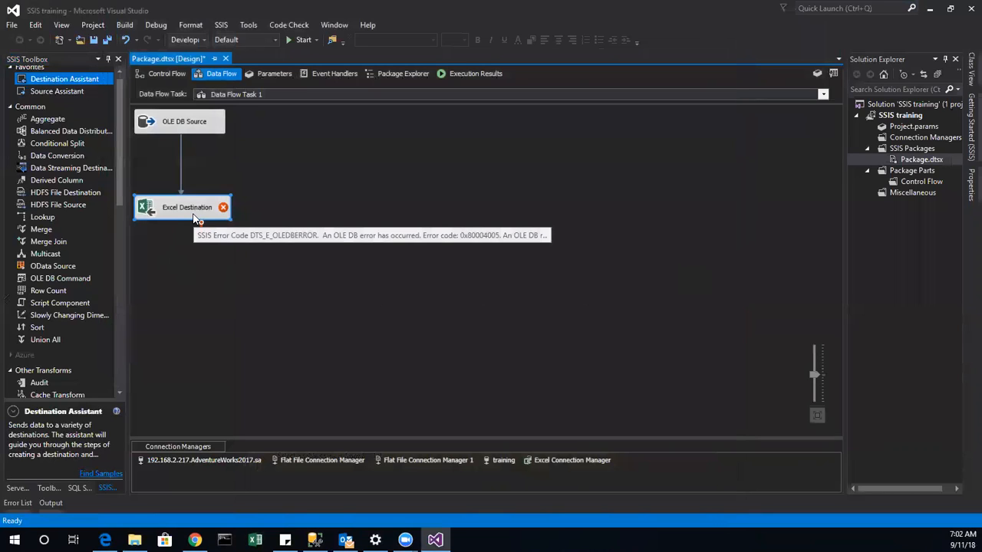
Replace the Excel Destination with a new Excel destination that uses the existing Excel Connection Manager.
{"action": "right_click", "coordinate": [195, 219]}
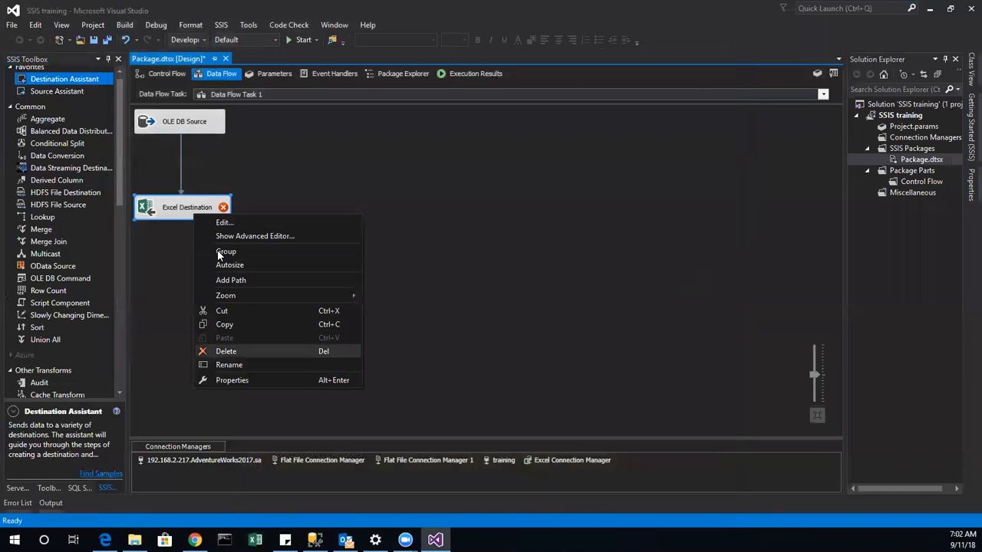
{"action": "left_click", "coordinate": [226, 351]}
{"action": "left_click_drag", "start_coordinate": [84, 79], "coordinate": [396, 221]}
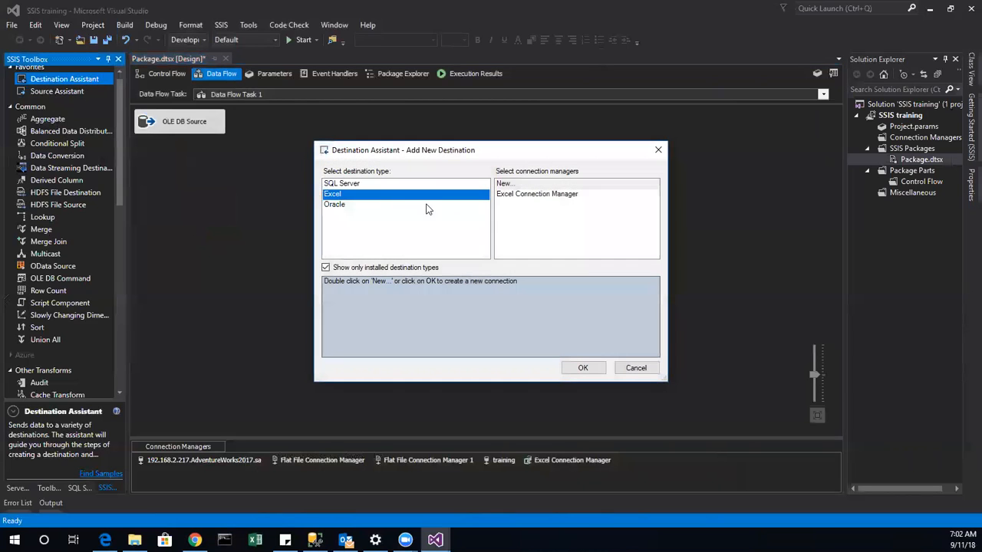
{"action": "left_click", "coordinate": [548, 195]}
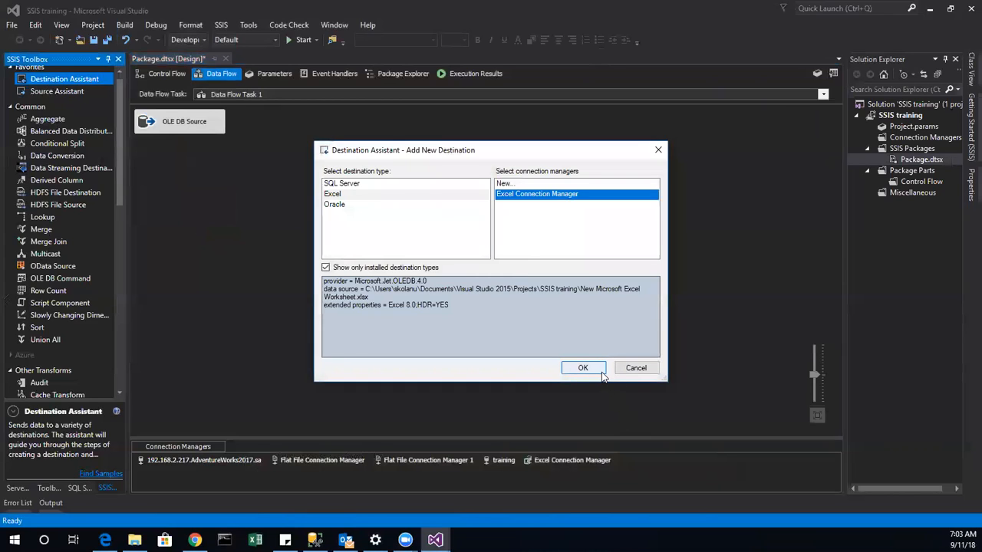
{"action": "left_click", "coordinate": [601, 373]}
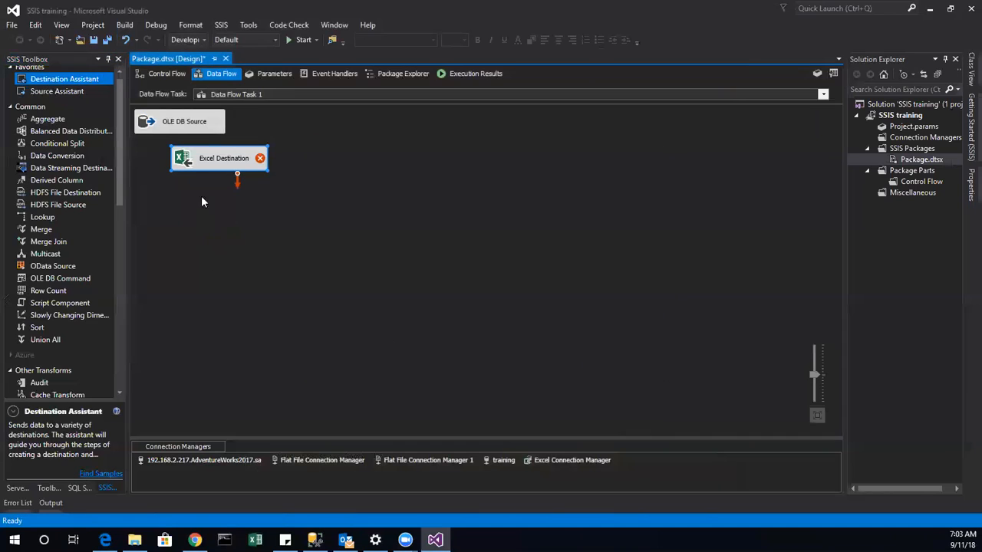
Place the new Excel Destination below the OLE DB Source, connect the two, and check the destination's settings.
{"action": "left_click_drag", "start_coordinate": [204, 161], "coordinate": [171, 189]}
{"action": "left_click", "coordinate": [184, 124]}
{"action": "left_click_drag", "start_coordinate": [190, 154], "coordinate": [195, 196]}
{"action": "left_click", "coordinate": [194, 198]}
{"action": "double_click", "coordinate": [192, 199]}
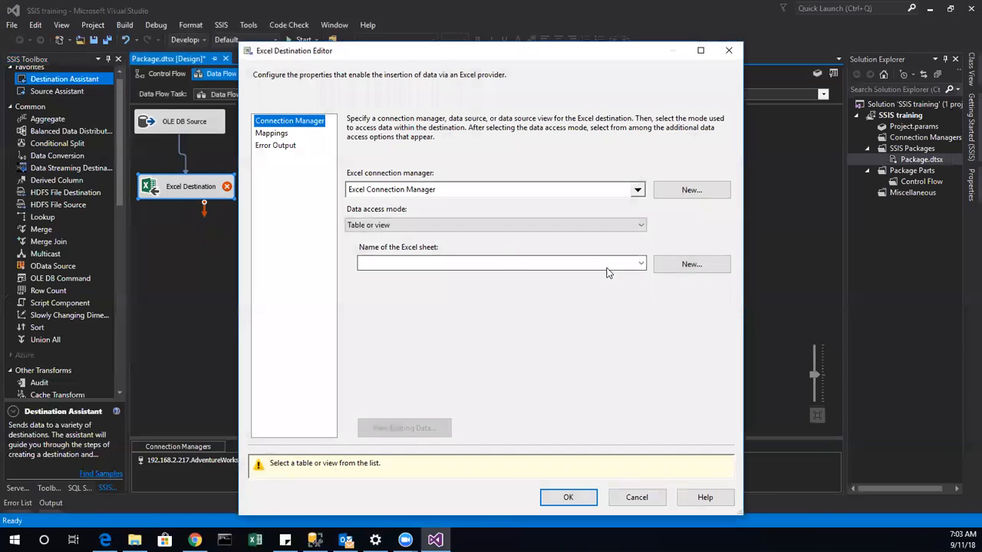
{"action": "key", "text": "Escape"}
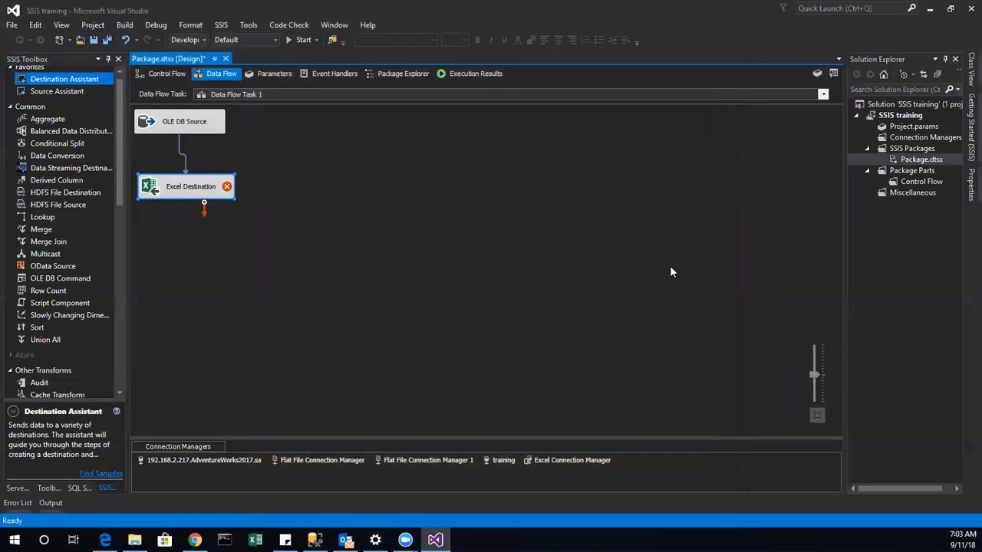
Delete the Excel Connection Manager and the Excel Destination from the package.
{"action": "right_click", "coordinate": [585, 458]}
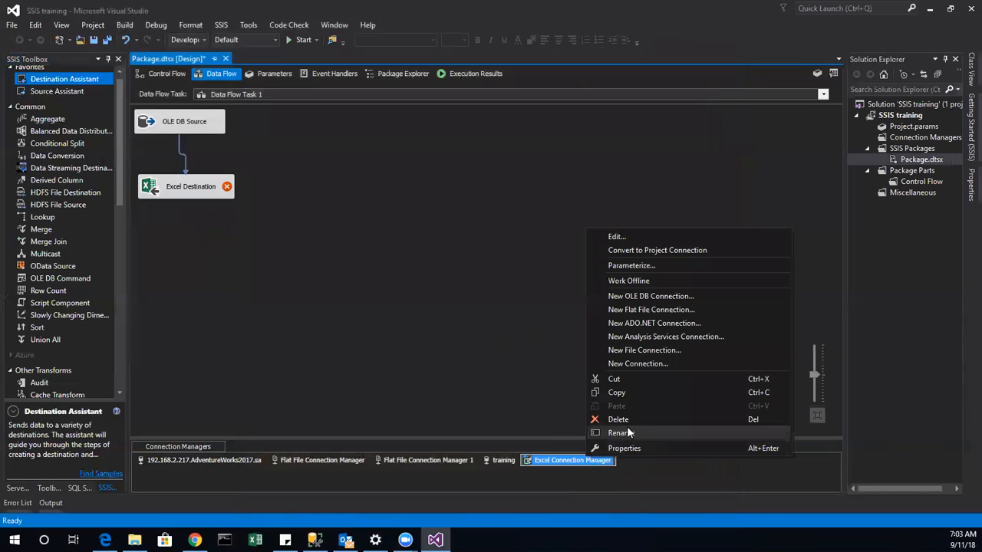
{"action": "left_click", "coordinate": [617, 420]}
{"action": "right_click", "coordinate": [173, 182]}
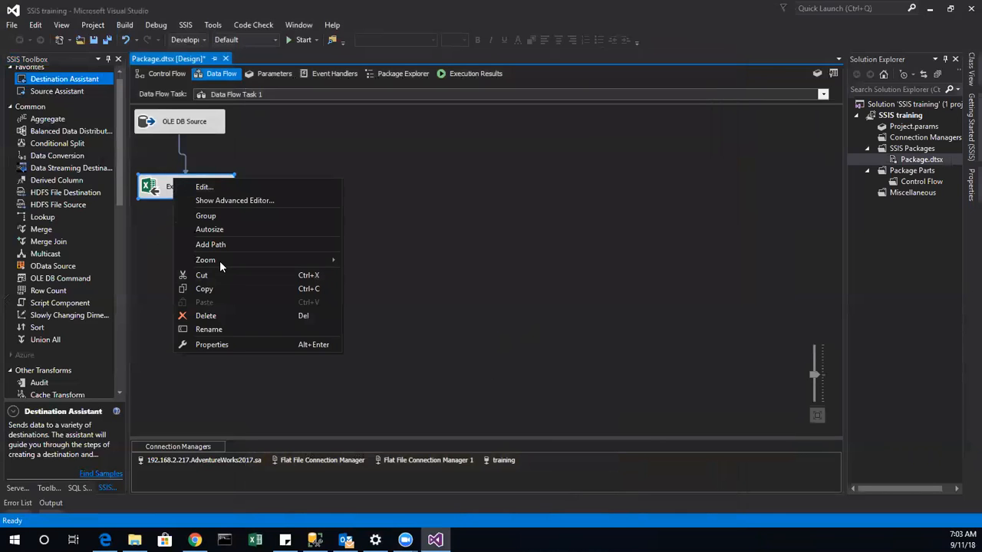
{"action": "left_click", "coordinate": [201, 314]}
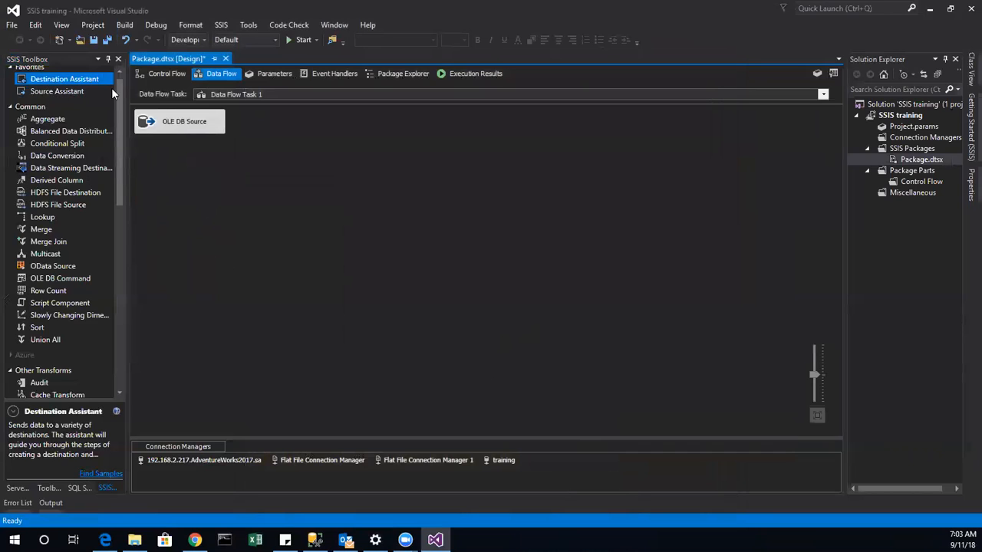
Add an Excel Destination from the other destinations to the data flow and connect the OLE DB Source to it.
{"action": "scroll", "coordinate": [35, 200], "scroll_direction": "down", "scroll_amount": 10}
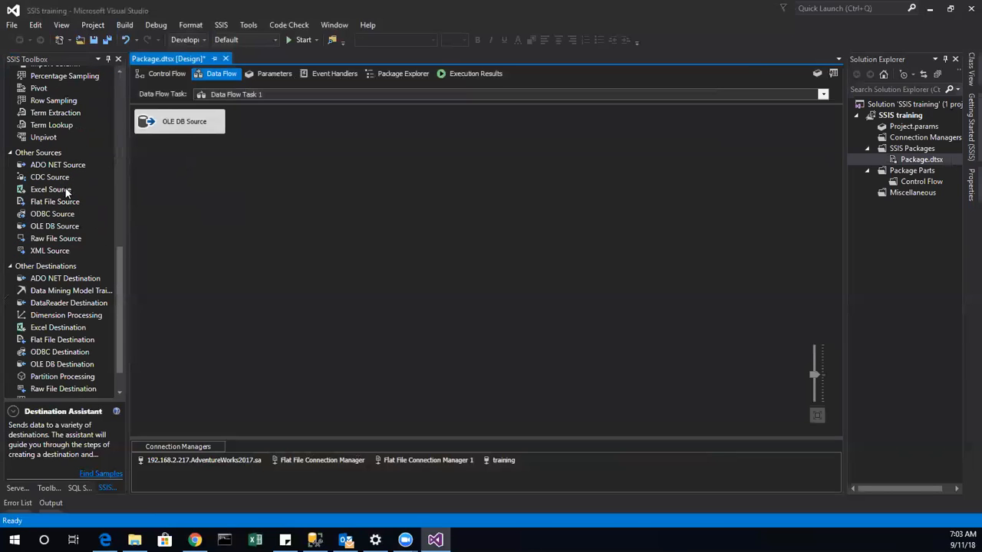
{"action": "scroll", "coordinate": [70, 262], "scroll_direction": "down", "scroll_amount": 1}
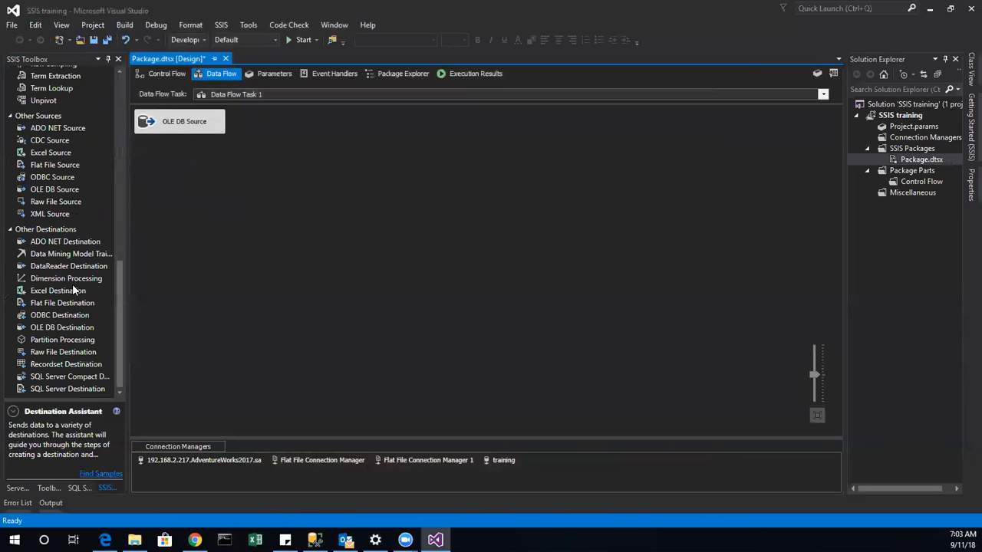
{"action": "left_click_drag", "start_coordinate": [77, 290], "coordinate": [276, 224]}
{"action": "left_click", "coordinate": [191, 132]}
{"action": "left_click_drag", "start_coordinate": [187, 143], "coordinate": [316, 239]}
Create a new Excel connection for the destination to New Microsoft Excel Worksheet.xls, with version Microsoft Excel 97-2003.
{"action": "double_click", "coordinate": [317, 243]}
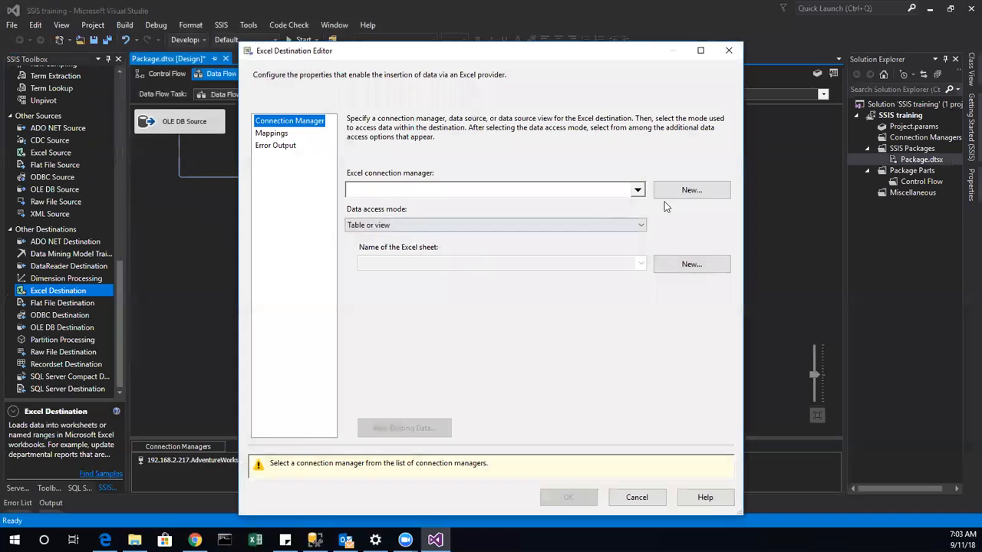
{"action": "left_click", "coordinate": [686, 190]}
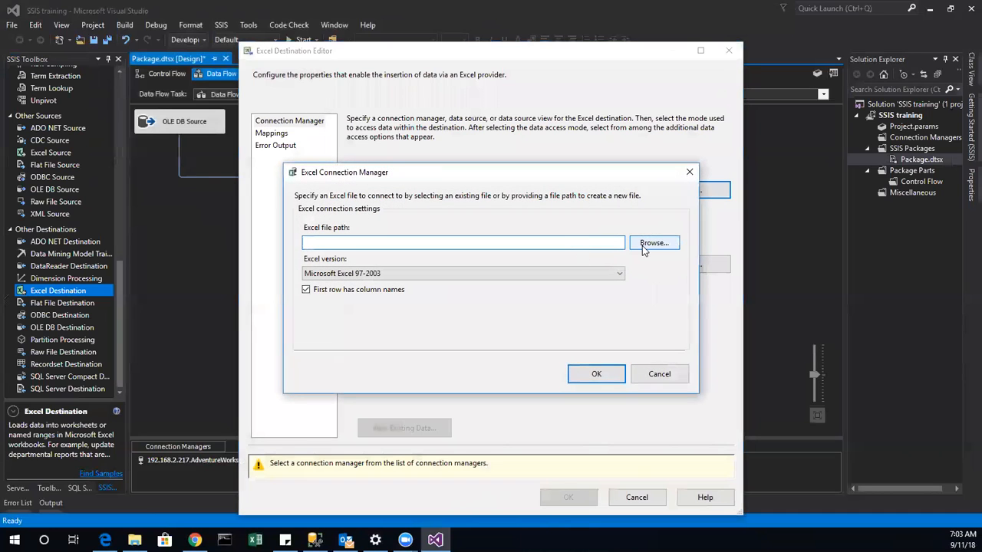
{"action": "left_click", "coordinate": [645, 245]}
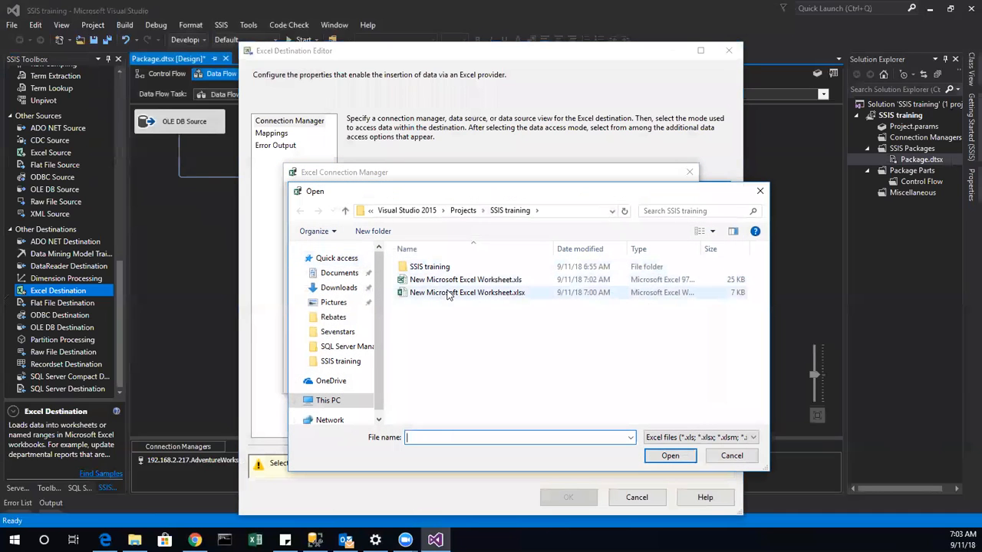
{"action": "left_click", "coordinate": [452, 292]}
{"action": "left_click", "coordinate": [460, 279]}
{"action": "left_click", "coordinate": [669, 455]}
{"action": "left_click", "coordinate": [596, 373]}
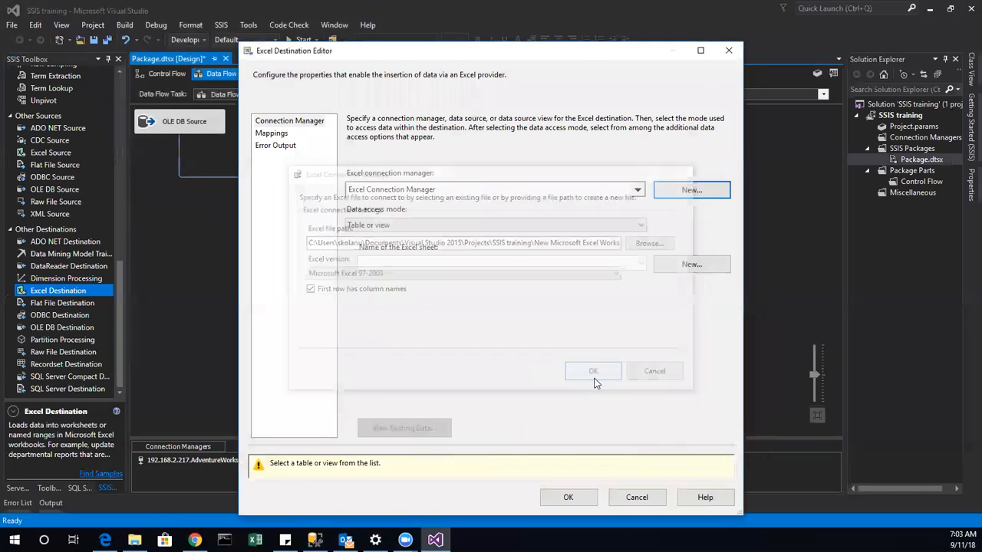
Create a new sheet with the proposed CREATE TABLE statement, and select Excel_Destination$ as the destination sheet.
{"action": "left_click", "coordinate": [675, 265]}
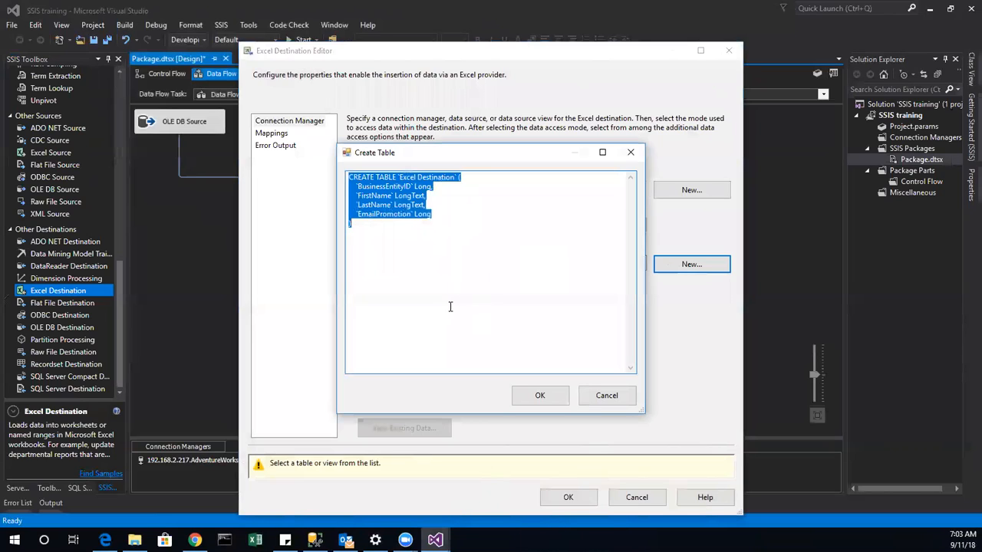
{"action": "left_click", "coordinate": [539, 396]}
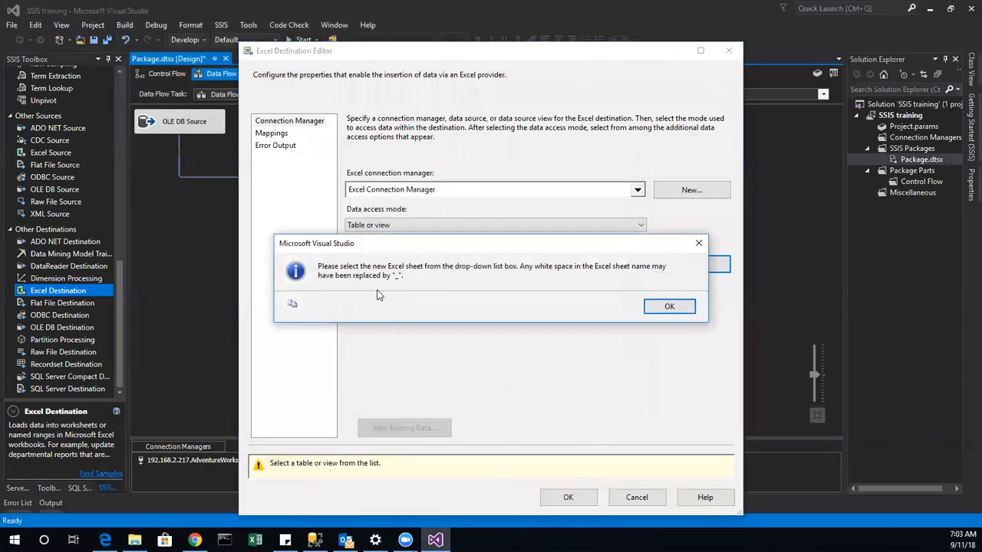
{"action": "left_click", "coordinate": [669, 306]}
{"action": "left_click", "coordinate": [642, 264]}
{"action": "left_click", "coordinate": [432, 290]}
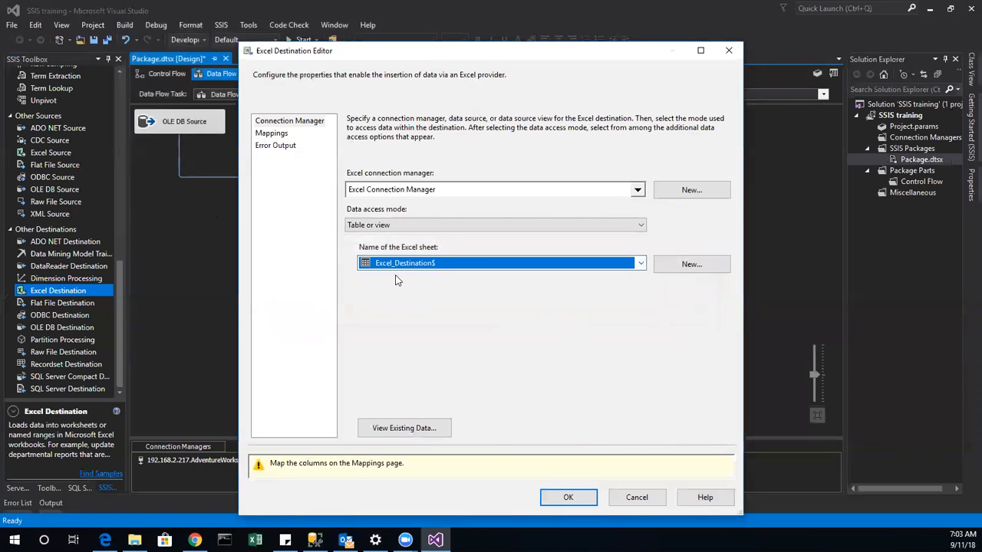
Accept the automatic mappings of BusinessEntityID, FirstName, LastName and EmailPromotion for the Excel Destination.
{"action": "left_click", "coordinate": [272, 133]}
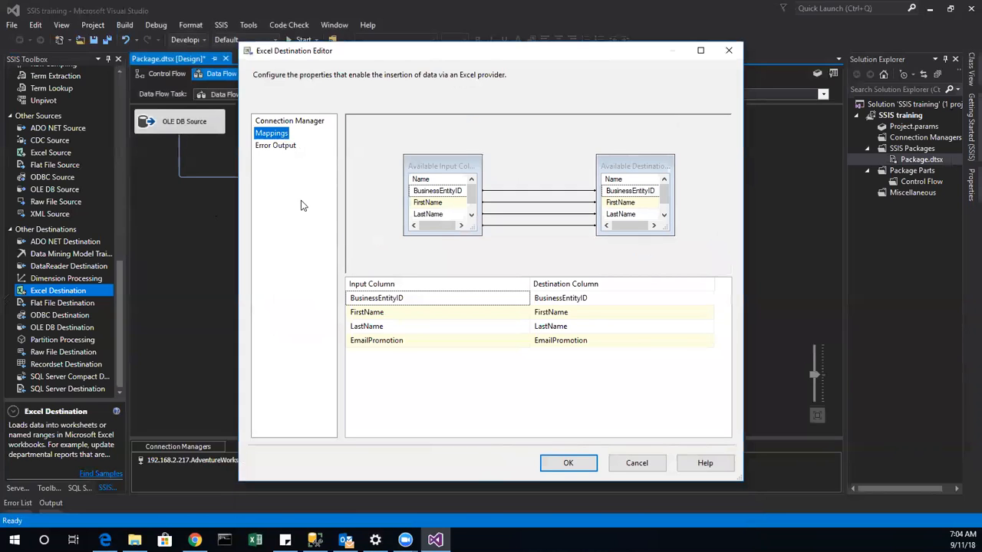
{"action": "left_click", "coordinate": [570, 463]}
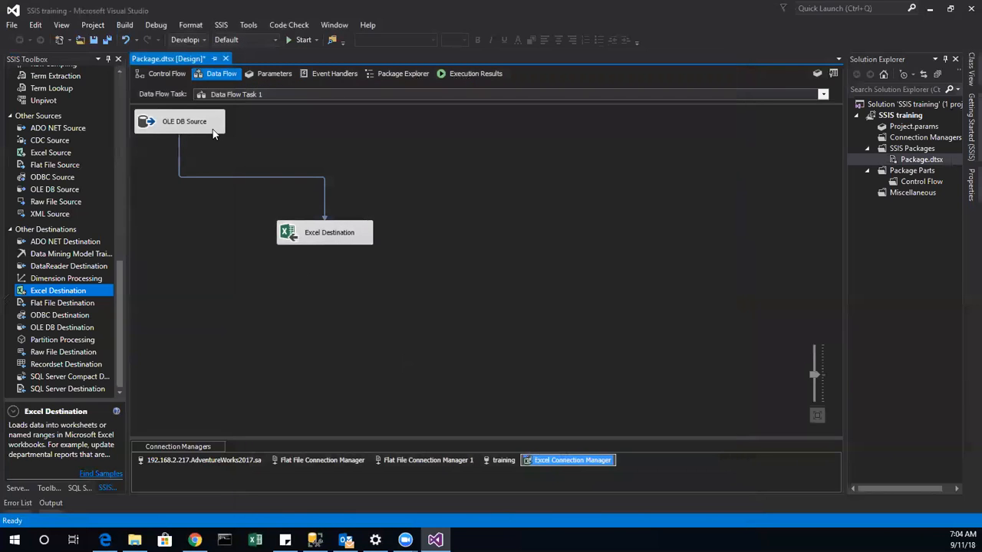
Execute only Data Flow Task 1 from the package's control flow.
{"action": "left_click", "coordinate": [165, 74]}
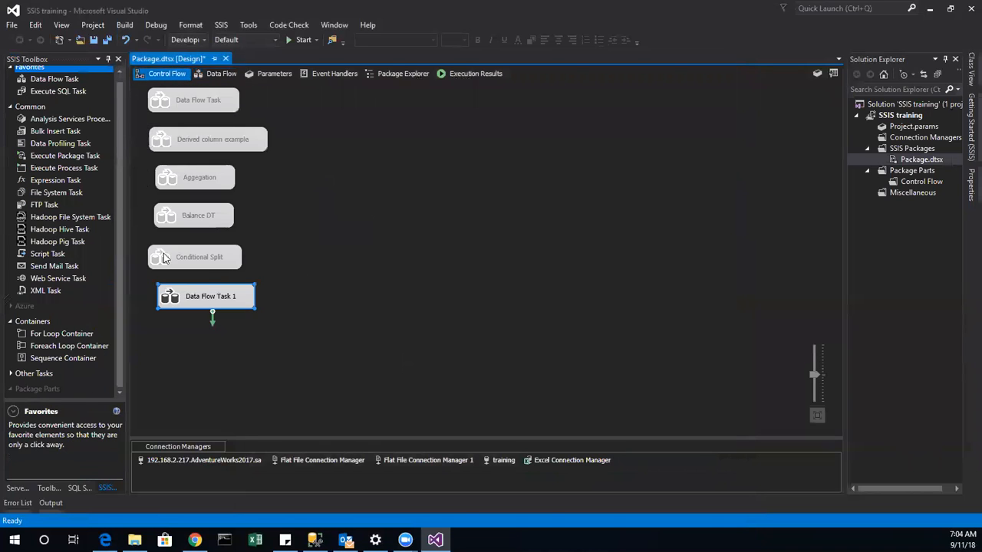
{"action": "right_click", "coordinate": [216, 295]}
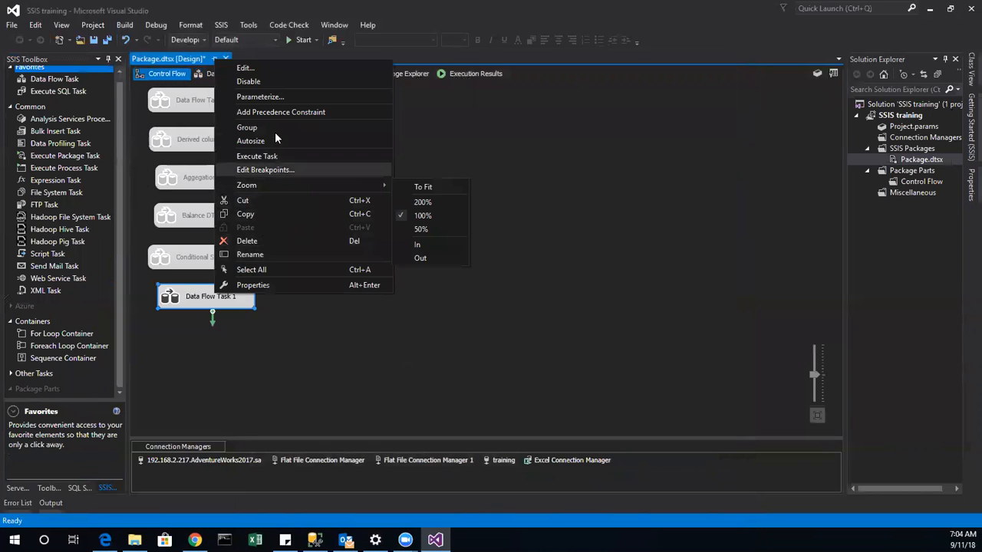
{"action": "left_click", "coordinate": [259, 156]}
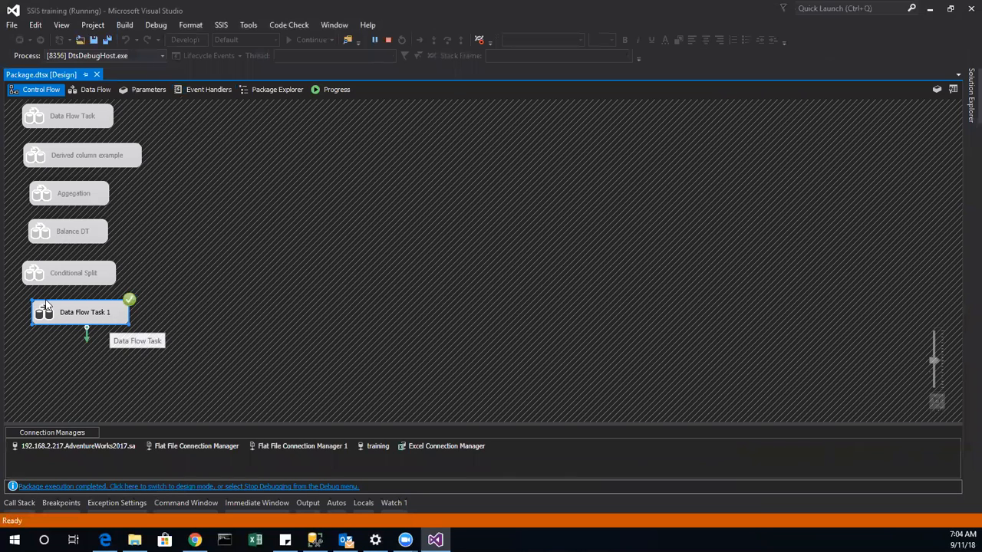
Check the executed data flow, and open New Microsoft Excel Worksheet.xls from the SSIS training folder in Excel.
{"action": "left_click", "coordinate": [95, 90]}
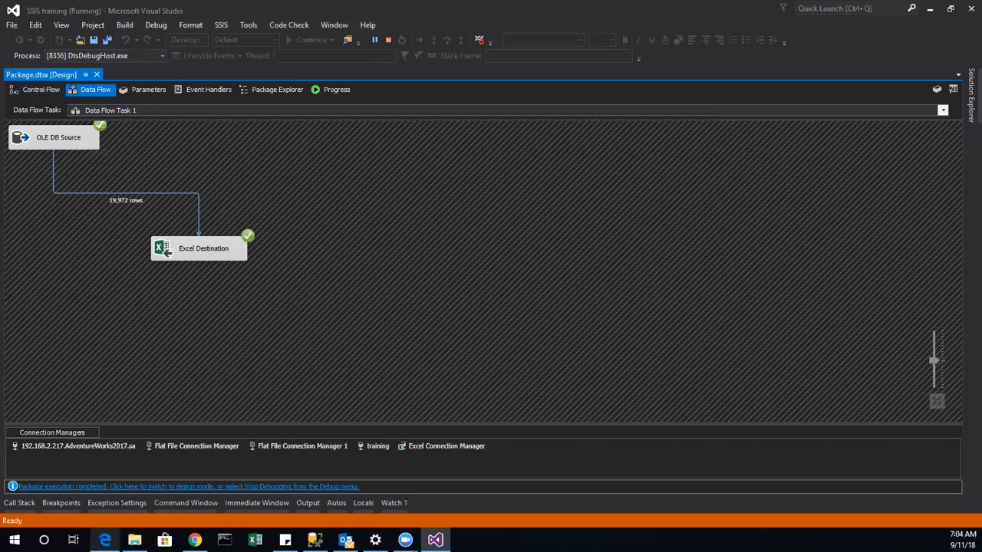
{"action": "left_click", "coordinate": [134, 540]}
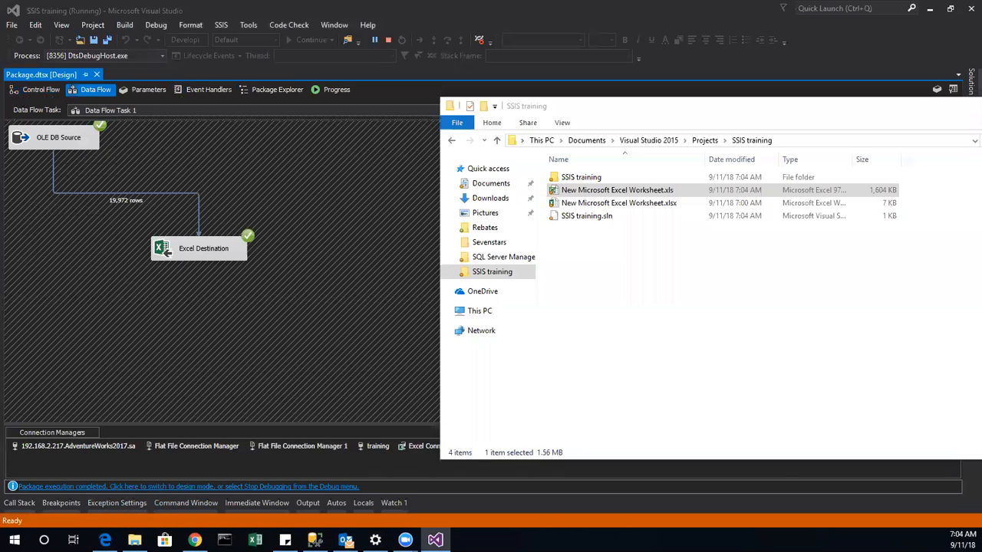
{"action": "double_click", "coordinate": [618, 195]}
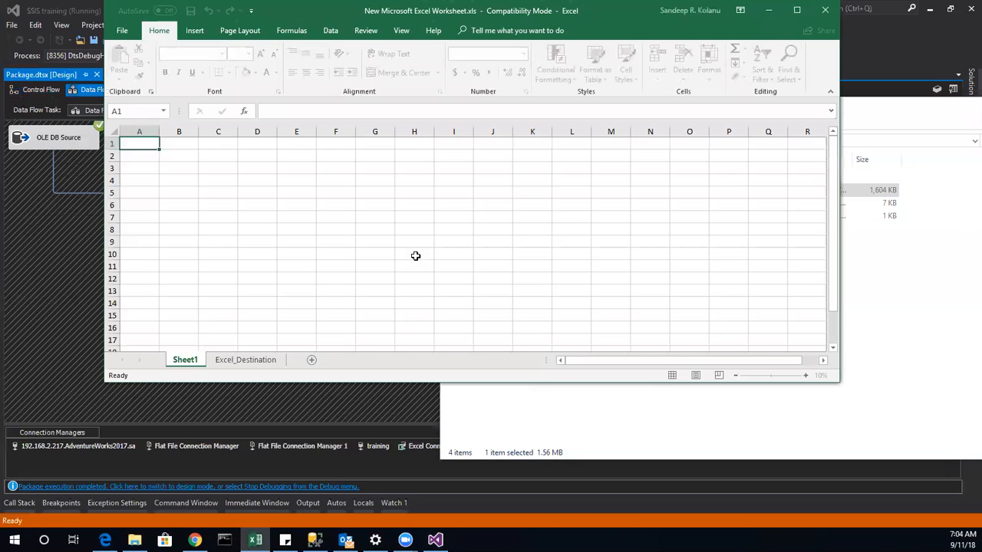
Review the exported rows on the Excel_Destination sheet of the .xls workbook and close the workbook.
{"action": "key", "text": "ctrl+Page_Down"}
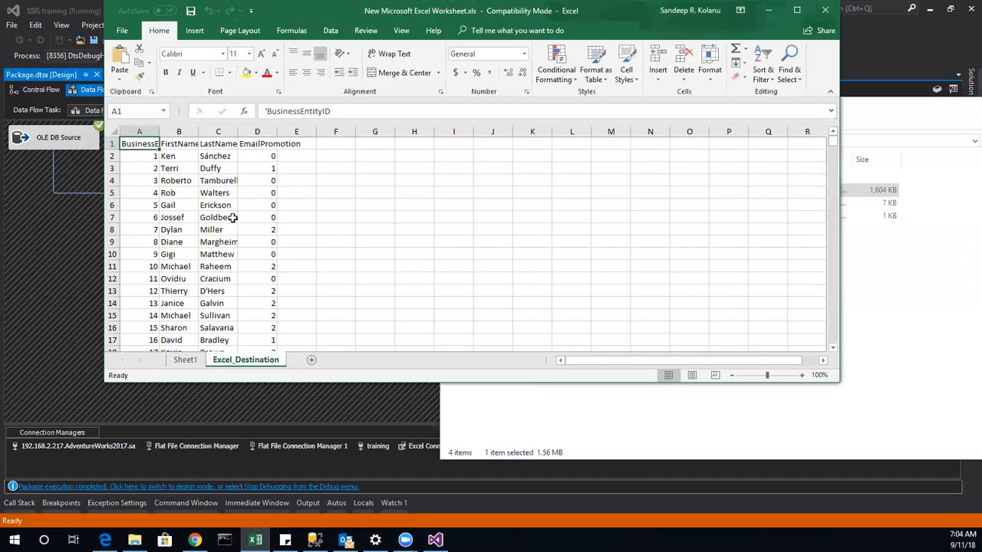
{"action": "scroll", "coordinate": [228, 222], "scroll_direction": "down", "scroll_amount": 1}
{"action": "scroll", "coordinate": [210, 268], "scroll_direction": "up", "scroll_amount": 1}
{"action": "scroll", "coordinate": [206, 257], "scroll_direction": "down", "scroll_amount": 15}
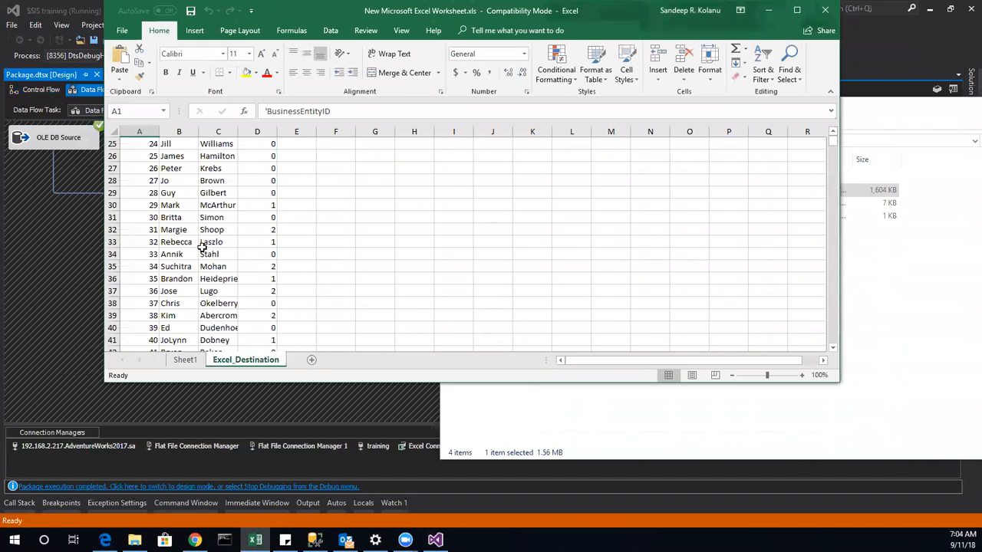
{"action": "scroll", "coordinate": [201, 250], "scroll_direction": "down", "scroll_amount": 8}
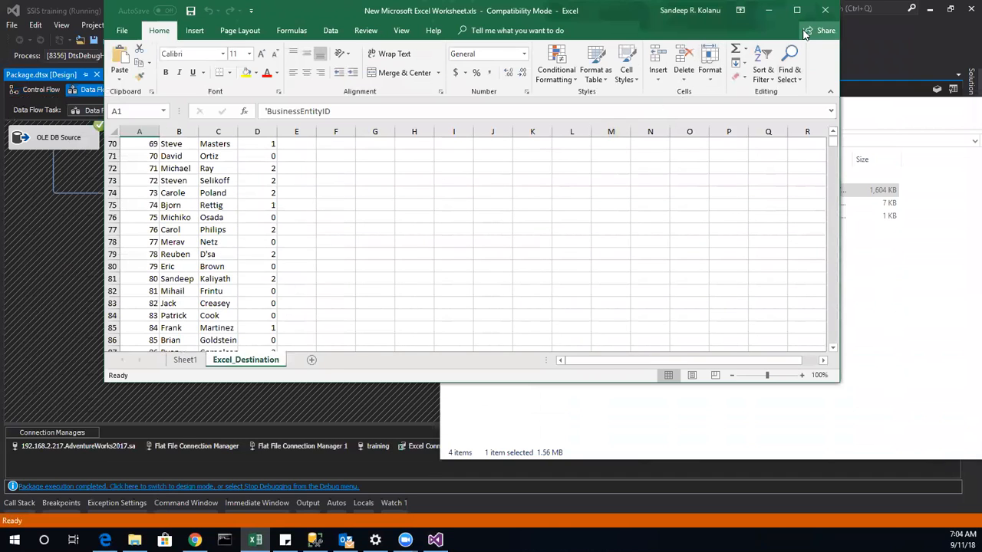
{"action": "left_click", "coordinate": [823, 13]}
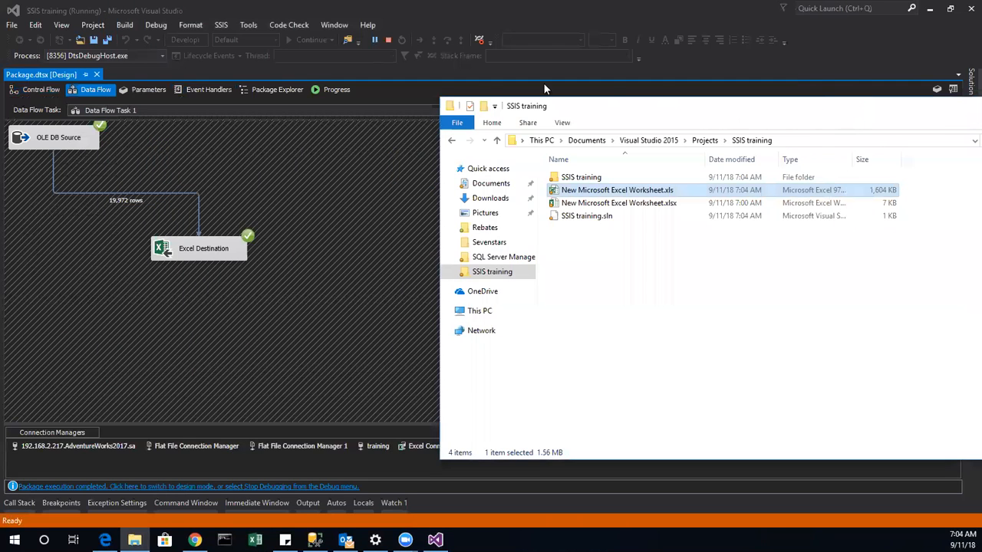
Close the SSIS training folder window and stop debugging the package.
{"action": "left_click_drag", "start_coordinate": [666, 112], "coordinate": [443, 160]}
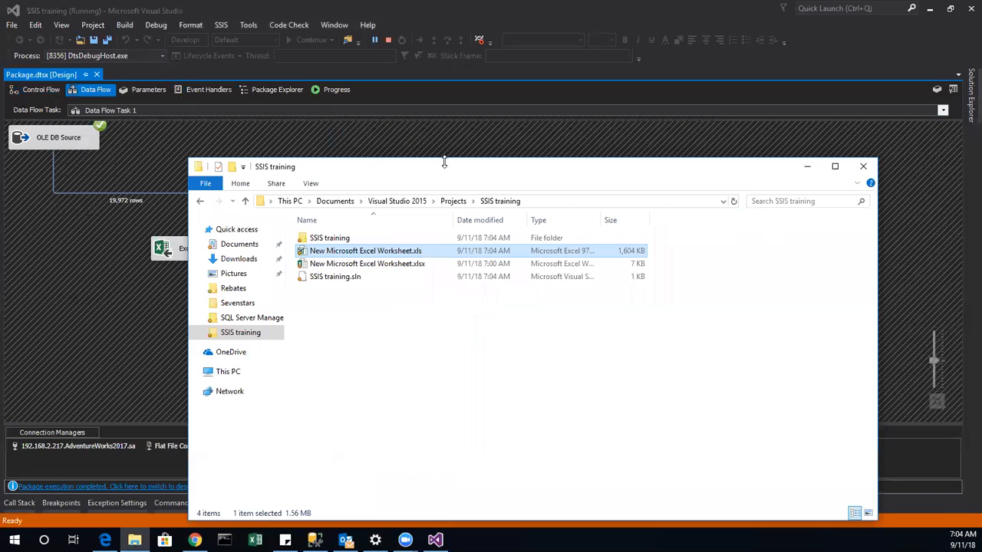
{"action": "left_click", "coordinate": [864, 163]}
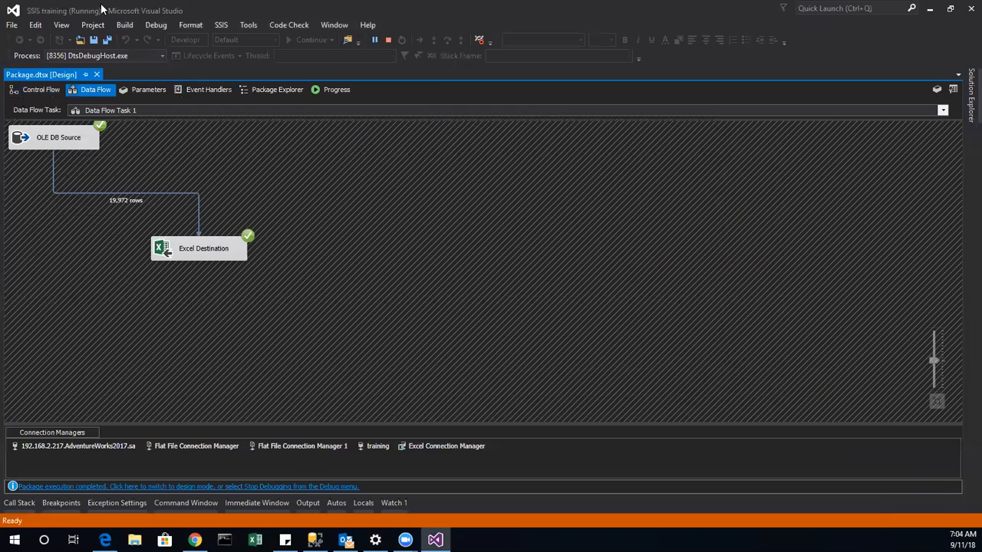
{"action": "left_click", "coordinate": [389, 38]}
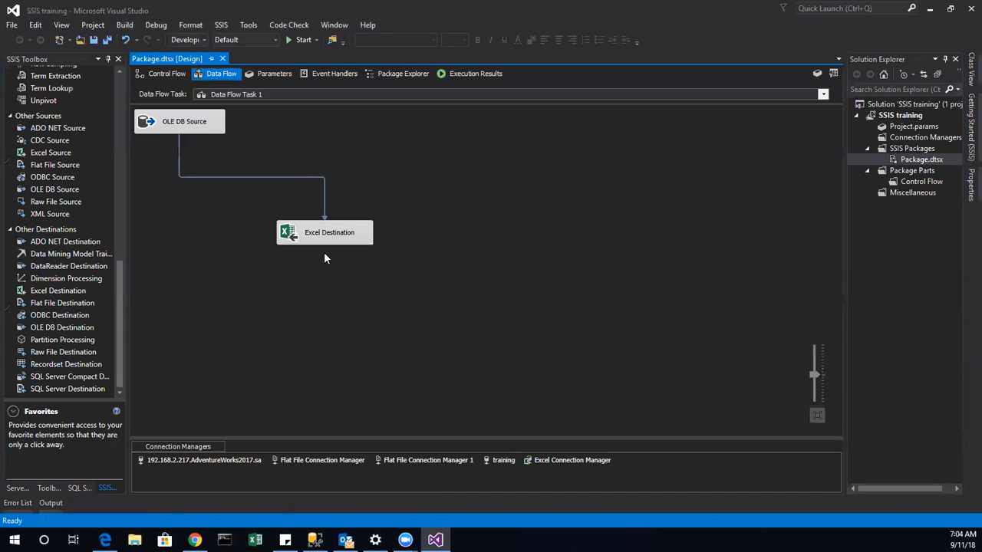
Check the settings of the Excel Connection Manager and the Excel Destination, cancelling out of both without changes.
{"action": "right_click", "coordinate": [328, 222]}
{"action": "left_click", "coordinate": [292, 239]}
{"action": "double_click", "coordinate": [541, 463]}
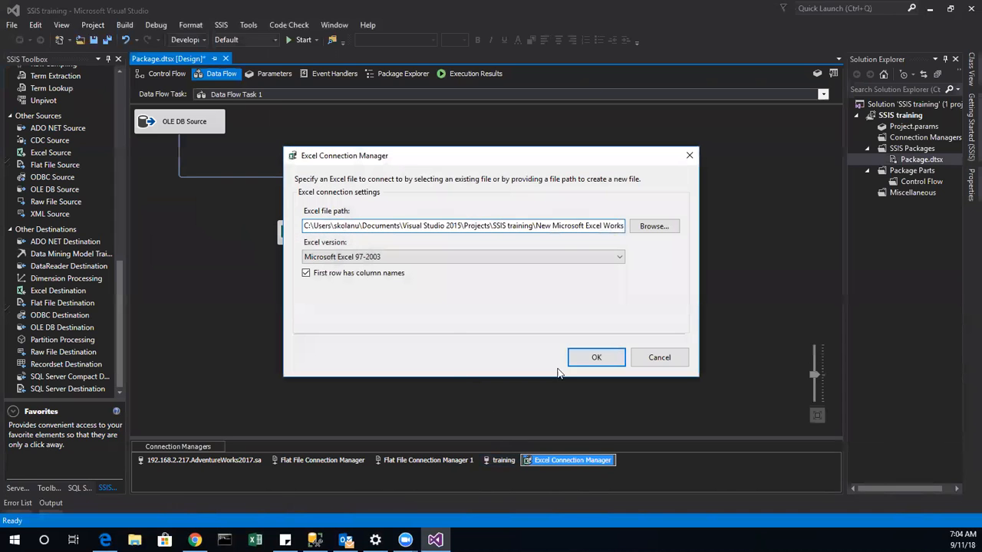
{"action": "left_click", "coordinate": [660, 358]}
{"action": "double_click", "coordinate": [325, 233]}
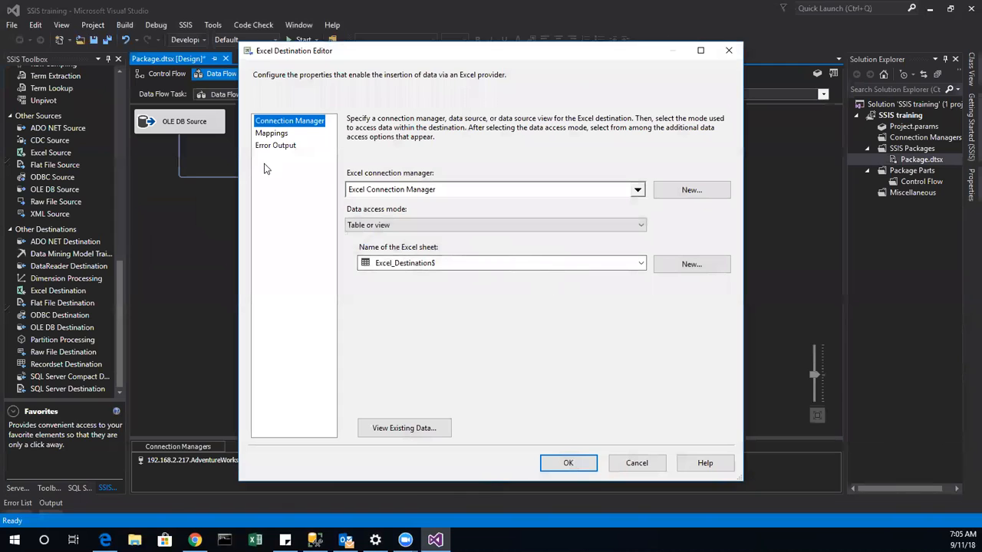
{"action": "left_click", "coordinate": [636, 463]}
Examine the properties of the BusinessEntityID input column, including its data type, in the Excel Destination's advanced editor.
{"action": "right_click", "coordinate": [333, 232]}
{"action": "left_click", "coordinate": [380, 247]}
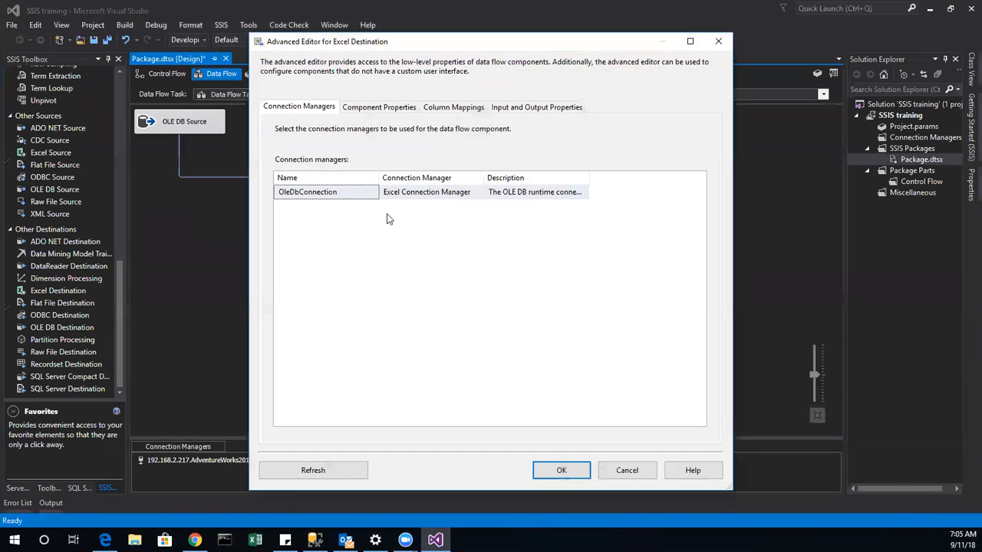
{"action": "left_click", "coordinate": [529, 108]}
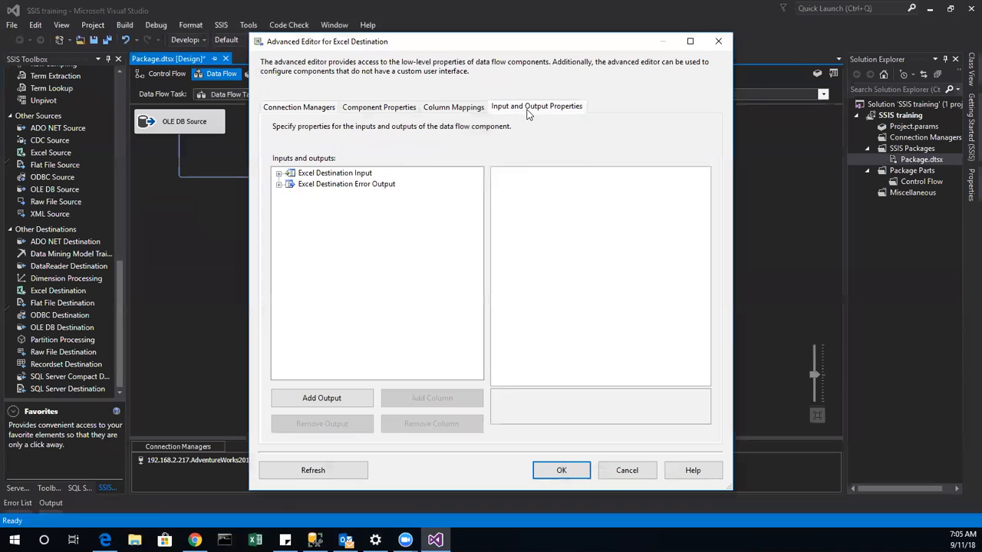
{"action": "left_click", "coordinate": [279, 174]}
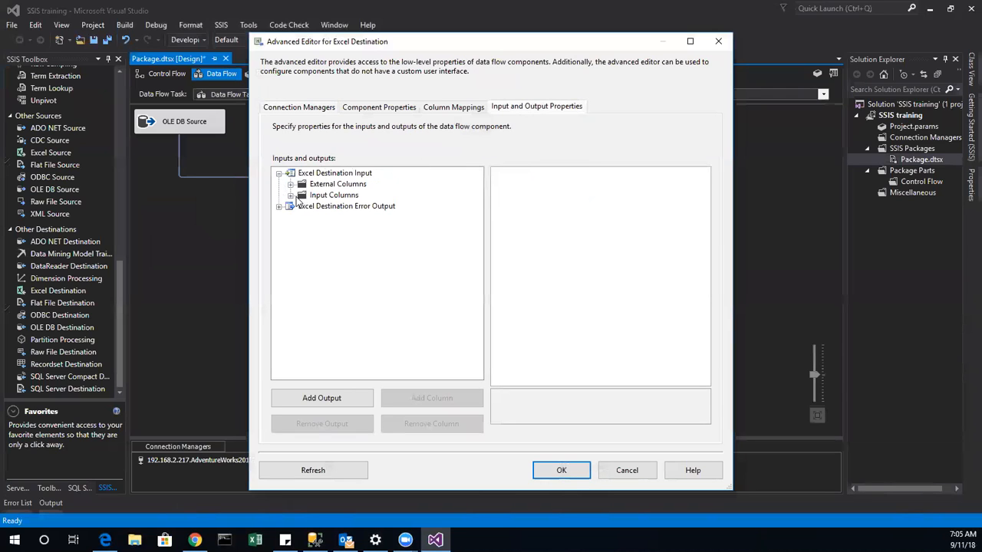
{"action": "left_click", "coordinate": [290, 196]}
{"action": "left_click", "coordinate": [337, 207]}
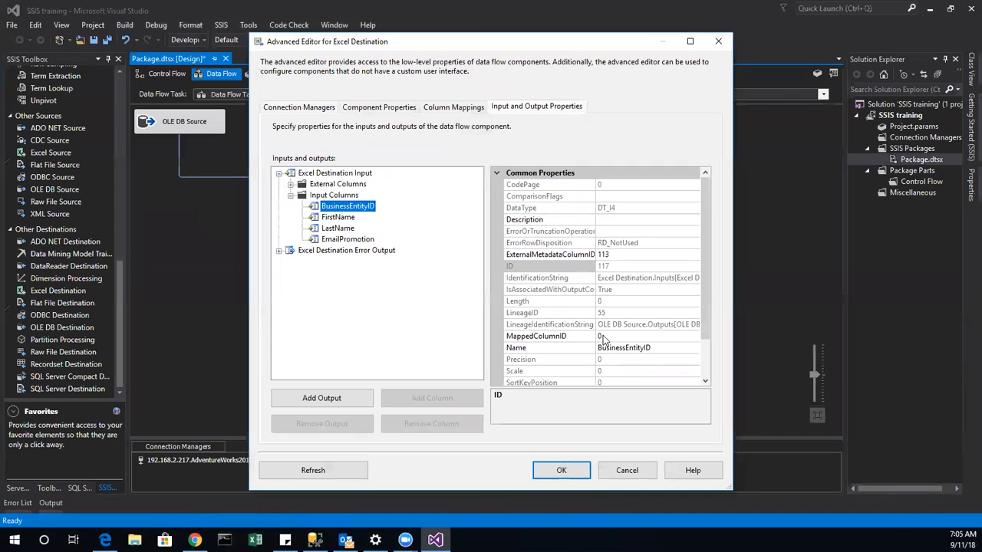
{"action": "left_click_drag", "start_coordinate": [706, 302], "coordinate": [725, 355]}
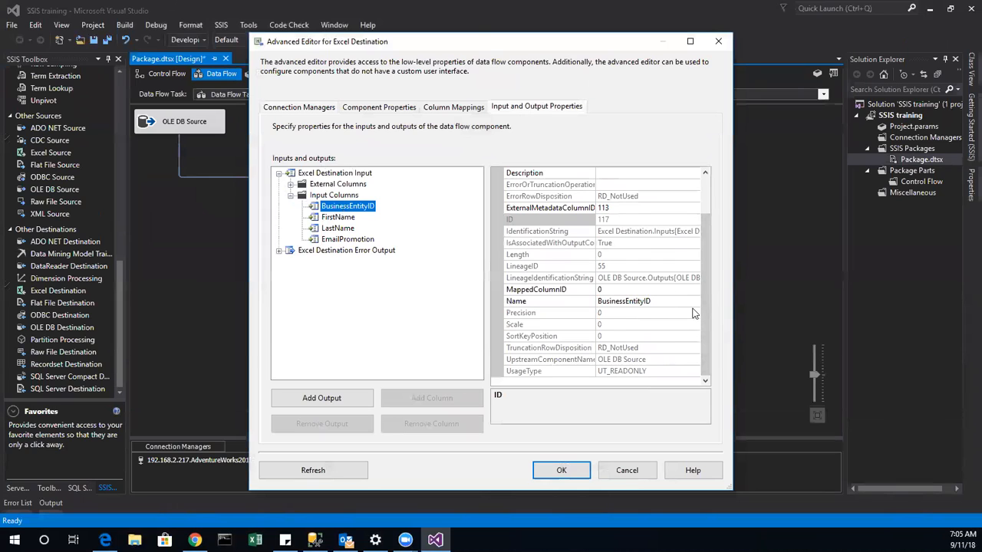
{"action": "left_click_drag", "start_coordinate": [707, 317], "coordinate": [716, 272]}
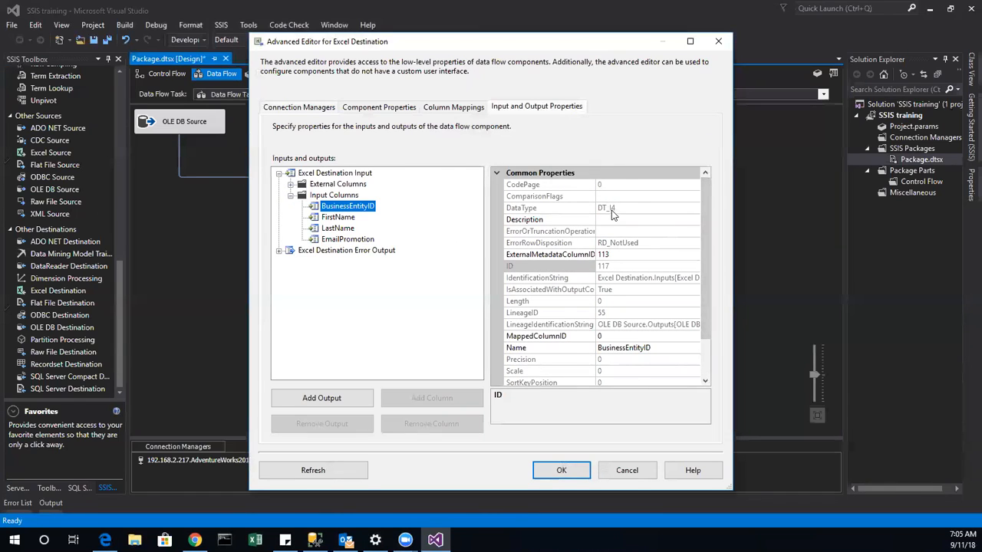
Examine the data types of the FirstName, LastName and EmailPromotion input columns, then dismiss the advanced editor without changes.
{"action": "left_click", "coordinate": [332, 221]}
{"action": "left_click", "coordinate": [350, 228]}
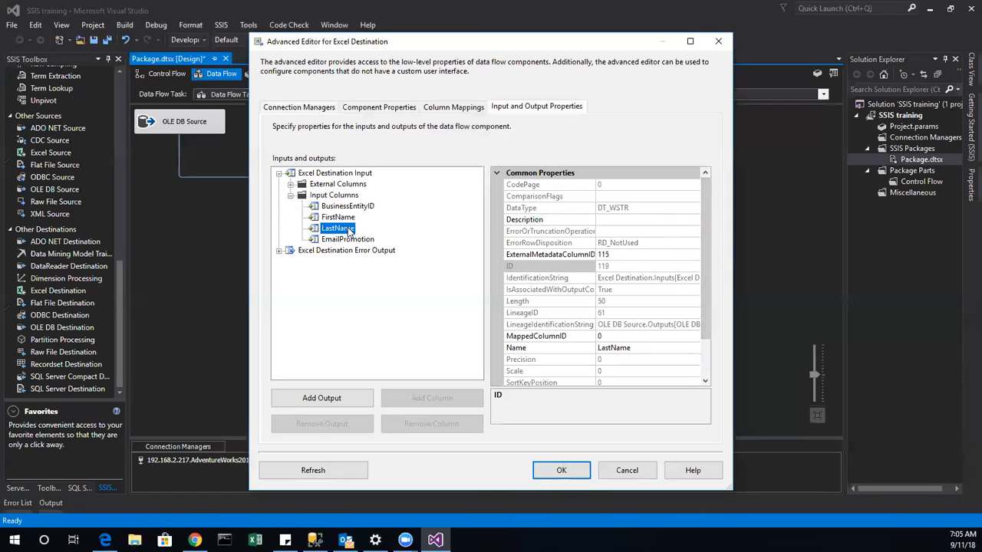
{"action": "left_click", "coordinate": [353, 241]}
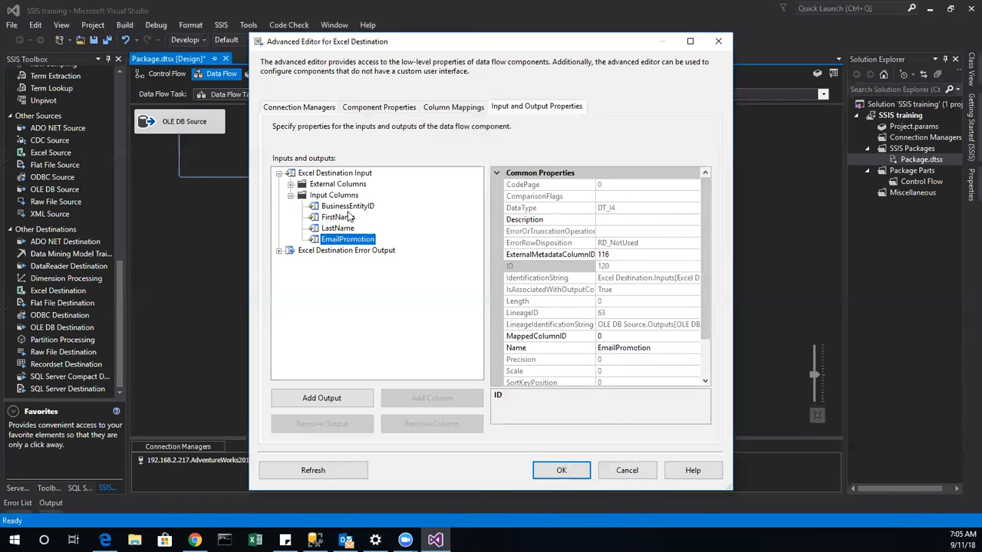
{"action": "left_click", "coordinate": [630, 472]}
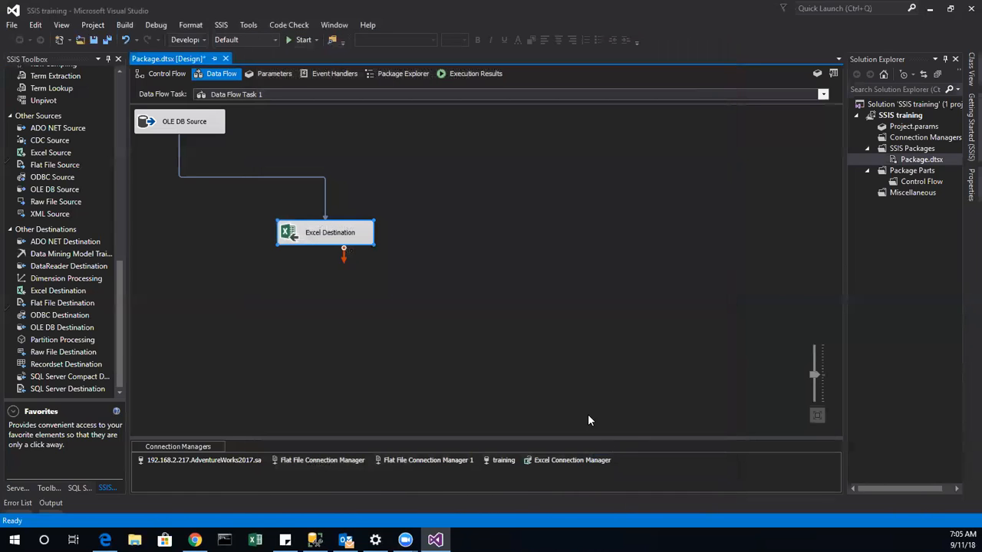
Inspect the CREATE TABLE statement generated for a new Excel sheet in the Excel Destination, cancelling without creating it.
{"action": "double_click", "coordinate": [319, 236]}
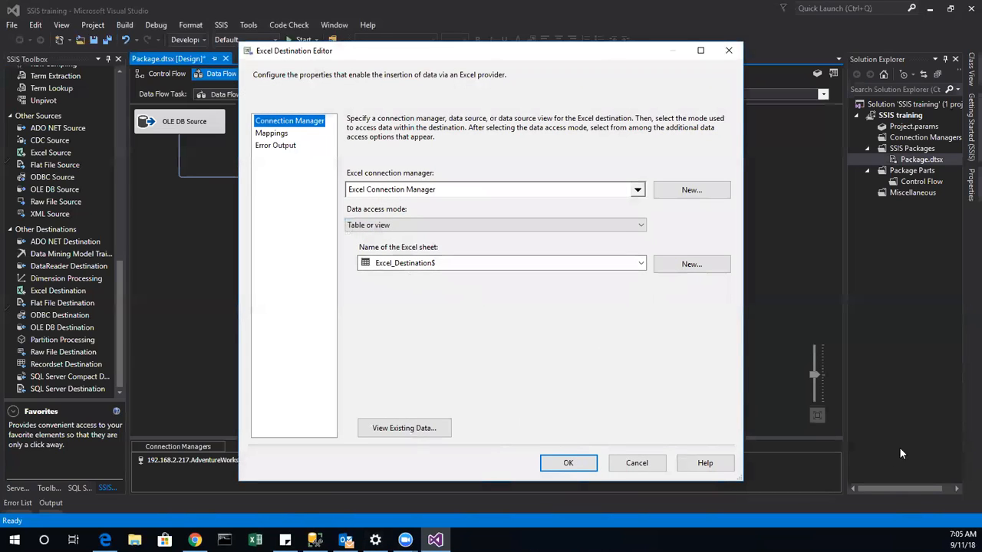
{"action": "left_click", "coordinate": [723, 266]}
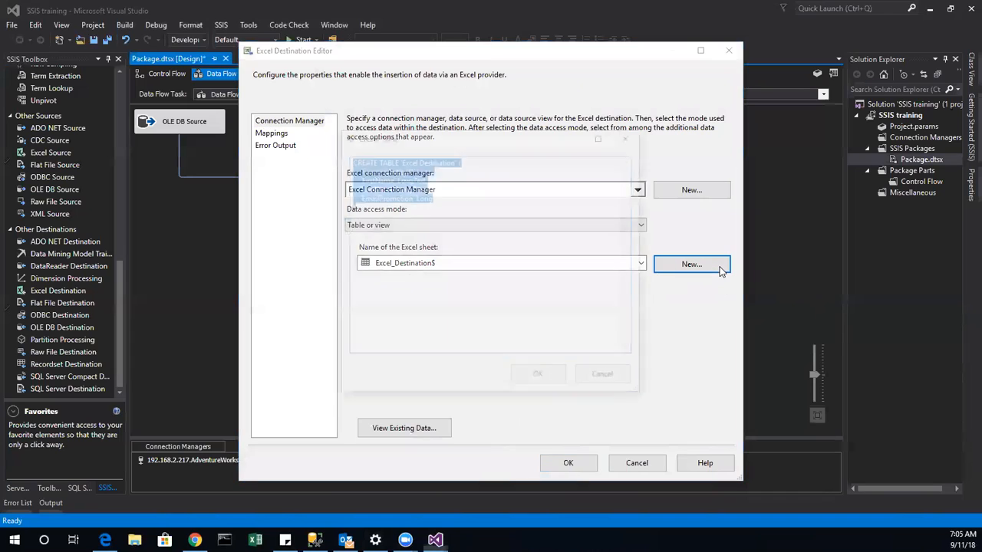
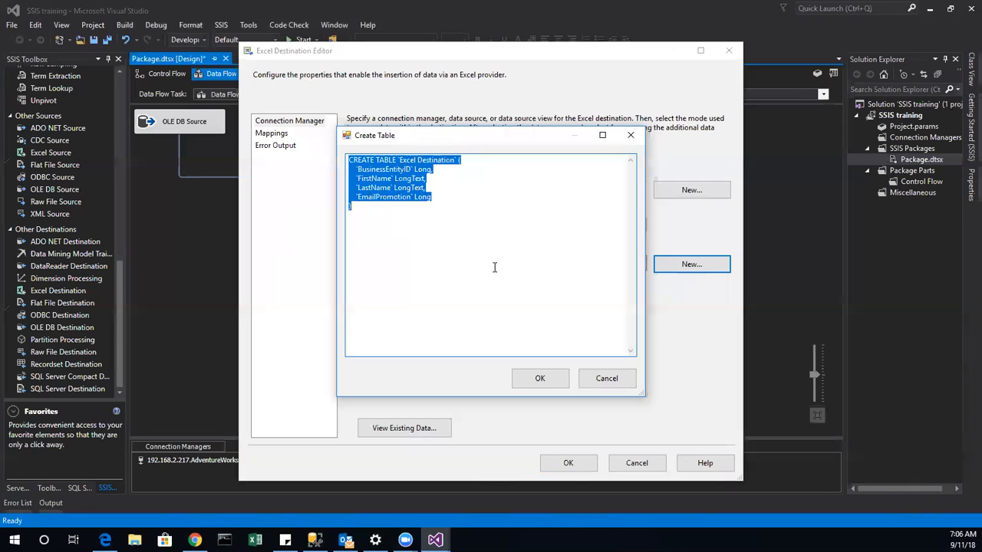
{"action": "left_click", "coordinate": [594, 385]}
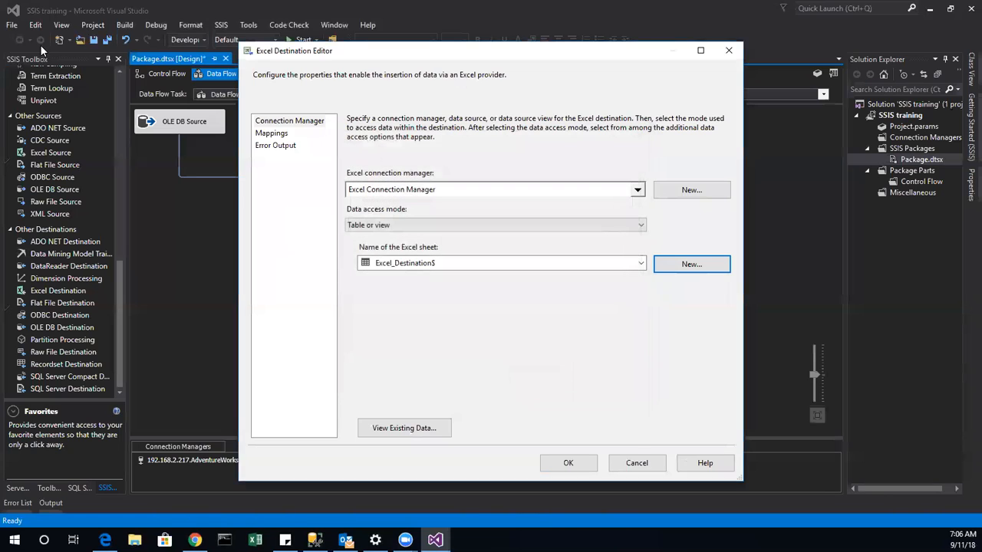
{"action": "left_click", "coordinate": [636, 465]}
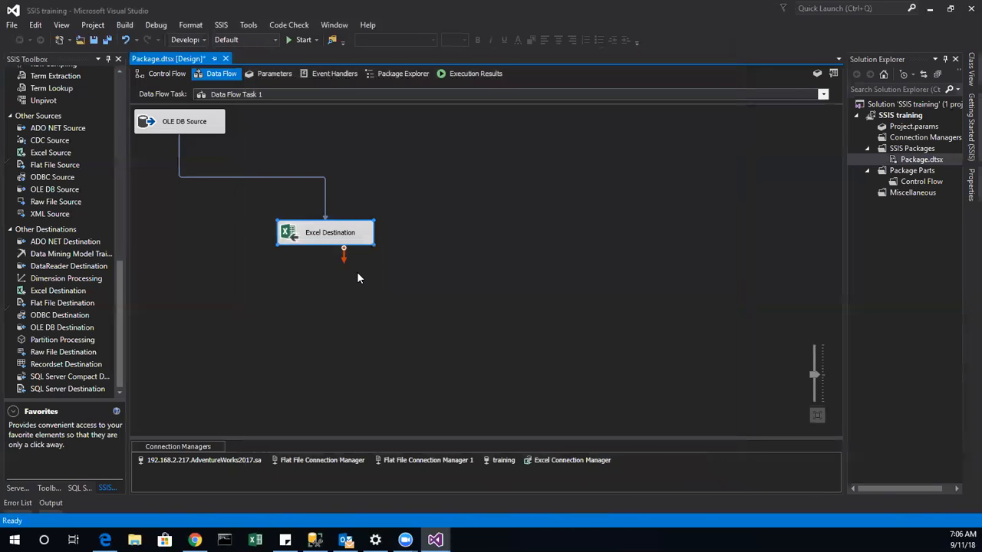
Add a new Data Flow Task to the control flow below Data Flow Task 1 and disable Data Flow Task 1.
{"action": "left_click", "coordinate": [158, 73]}
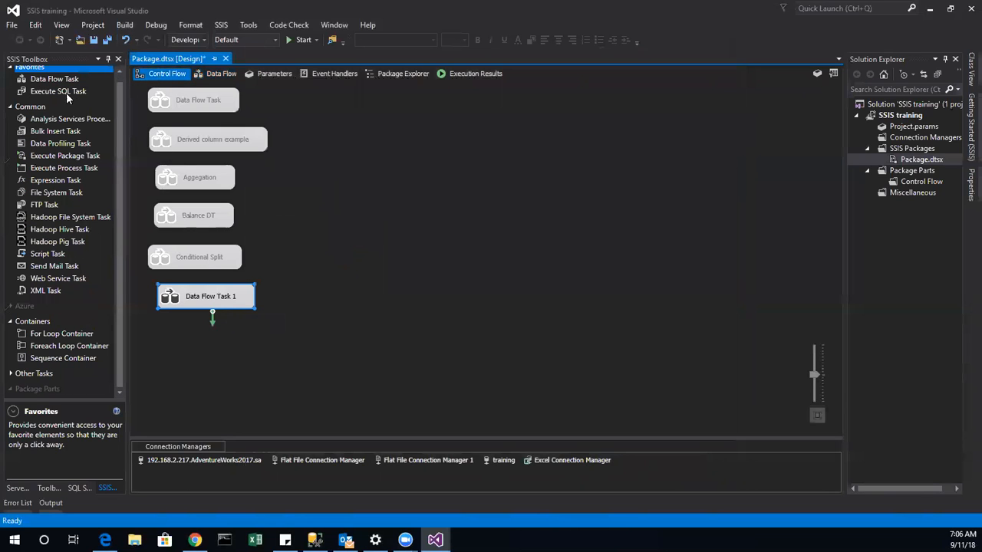
{"action": "left_click_drag", "start_coordinate": [48, 83], "coordinate": [315, 144]}
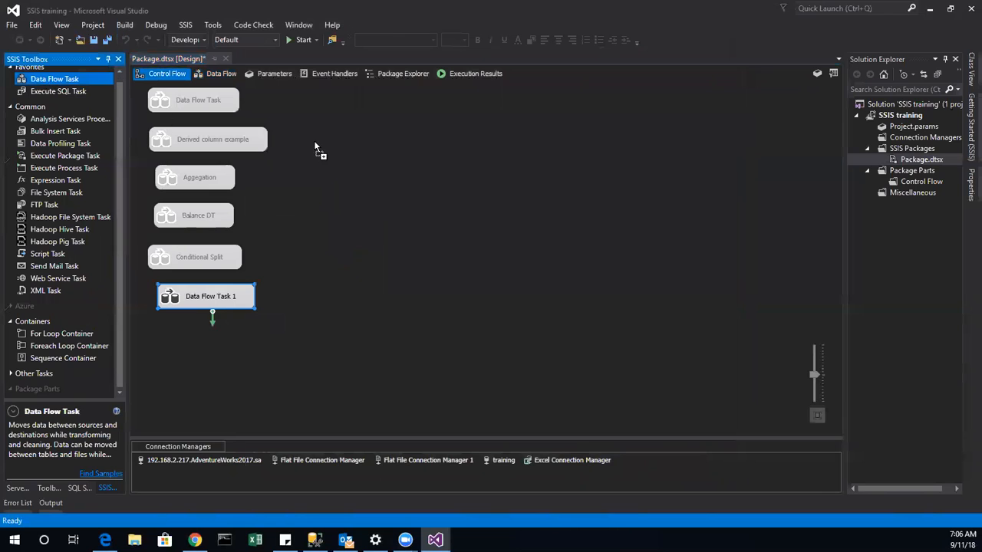
{"action": "left_click_drag", "start_coordinate": [357, 316], "coordinate": [193, 359]}
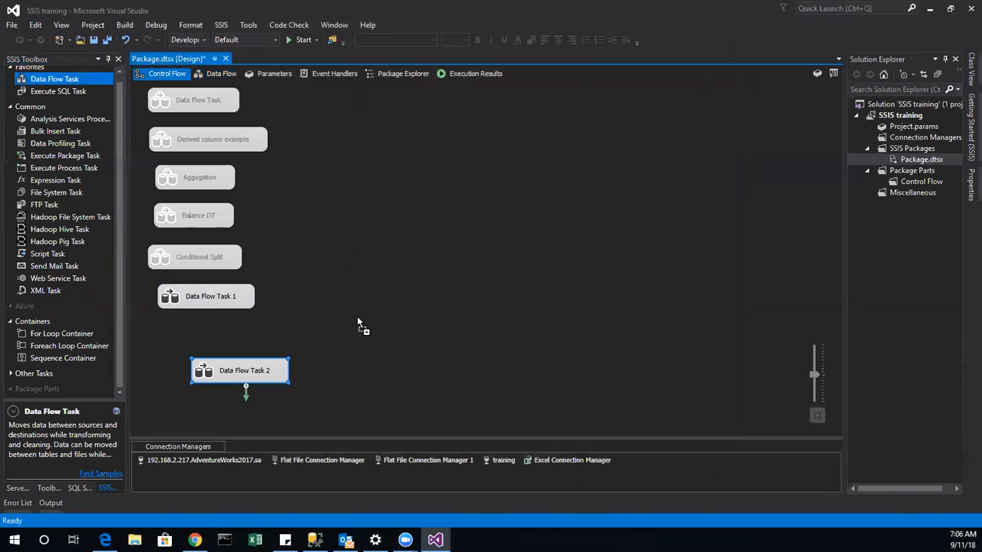
{"action": "right_click", "coordinate": [216, 300]}
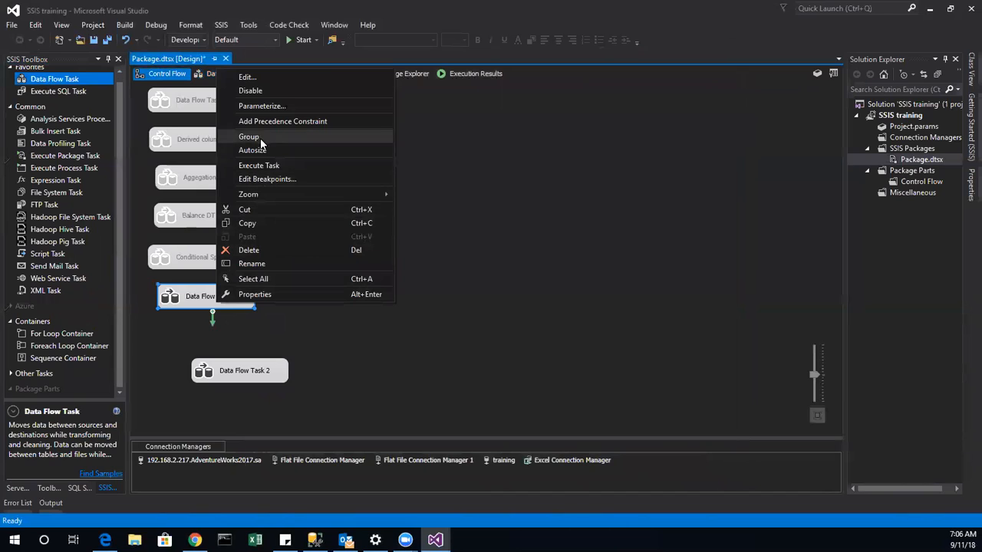
{"action": "left_click", "coordinate": [264, 92]}
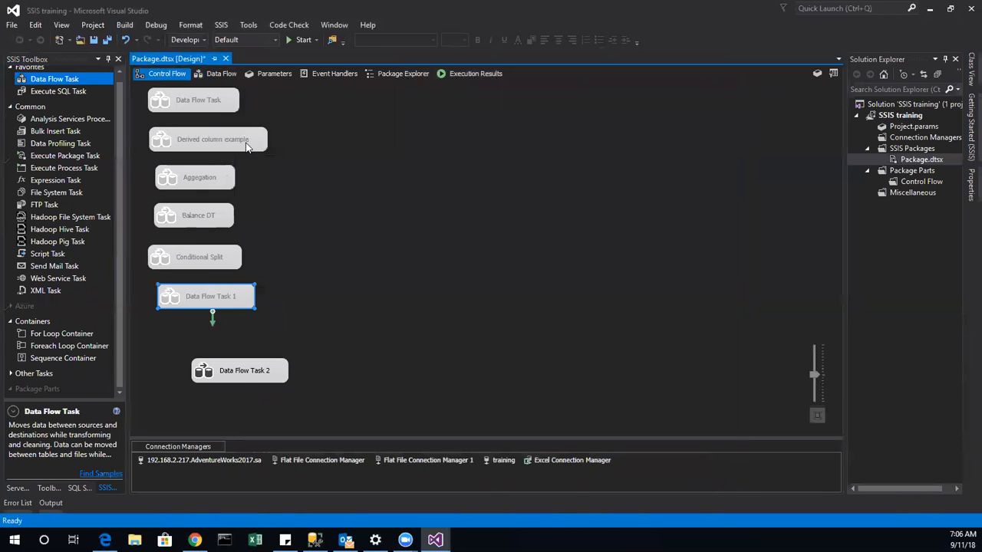
Add an Excel source to the new data flow task with the Source Assistant, using the existing Excel connection manager.
{"action": "double_click", "coordinate": [245, 371]}
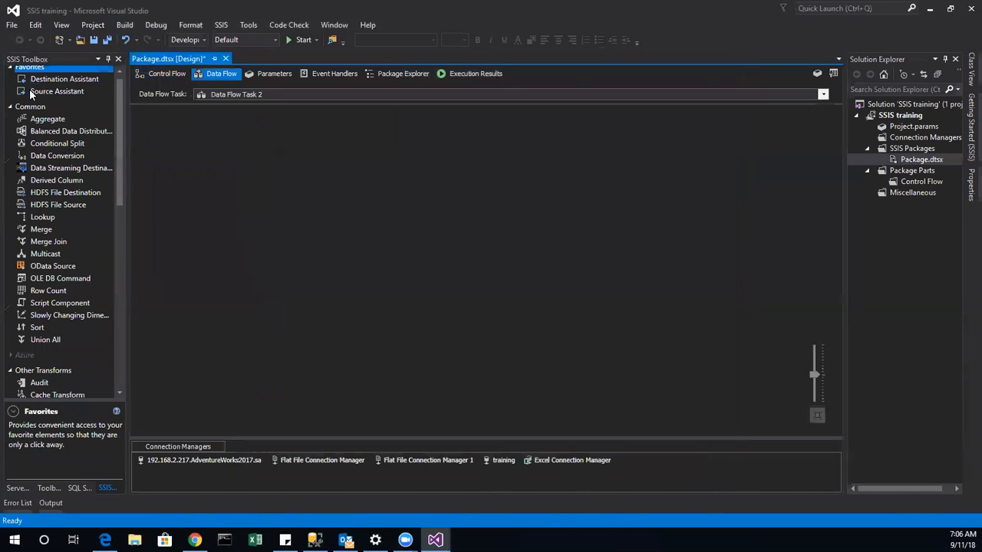
{"action": "left_click", "coordinate": [44, 90]}
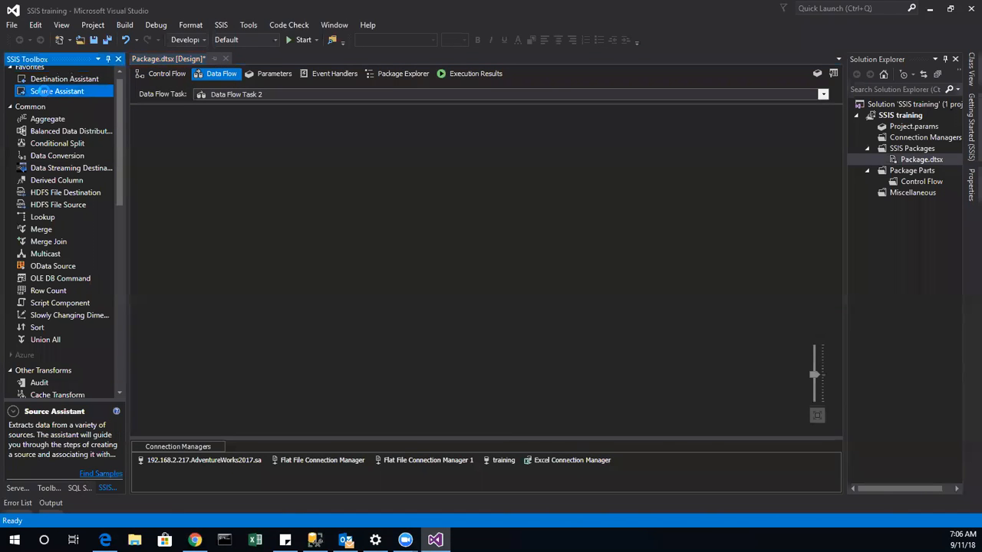
{"action": "left_click", "coordinate": [190, 160]}
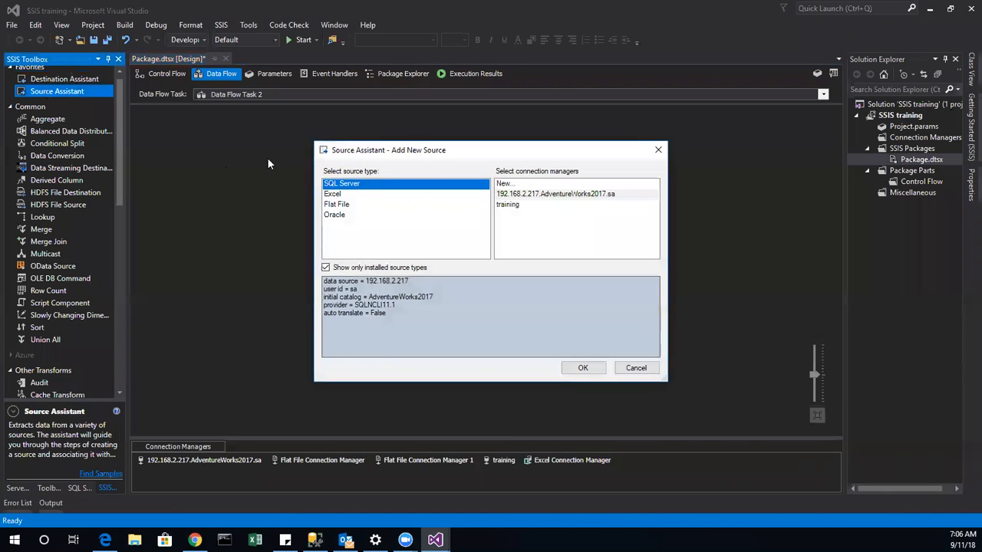
{"action": "left_click", "coordinate": [334, 194]}
{"action": "left_click", "coordinate": [521, 195]}
{"action": "left_click", "coordinate": [584, 368]}
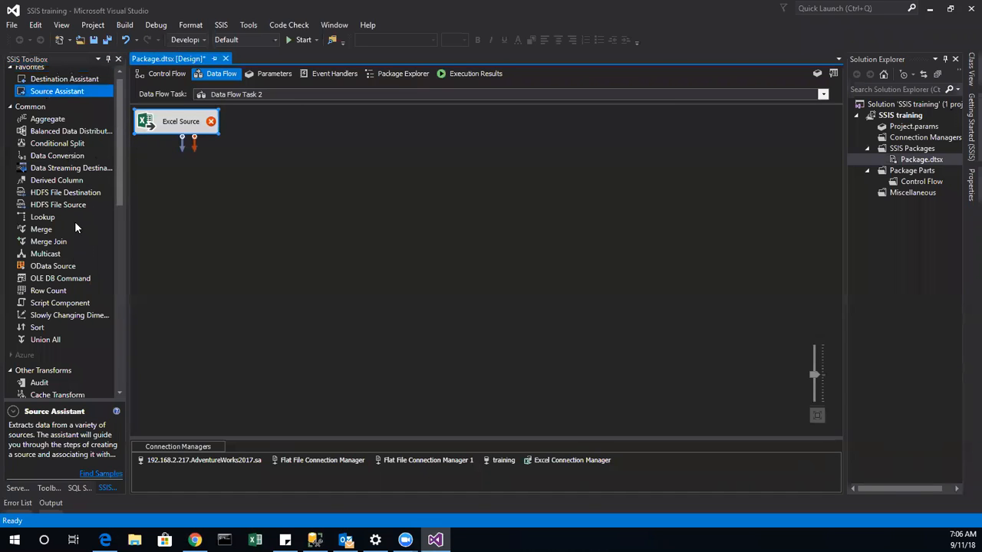
Add a SQL Server destination using the training connection manager with the Destination Assistant and place it below the Excel source.
{"action": "scroll", "coordinate": [75, 221], "scroll_direction": "down", "scroll_amount": 10}
{"action": "scroll", "coordinate": [50, 235], "scroll_direction": "up", "scroll_amount": 11}
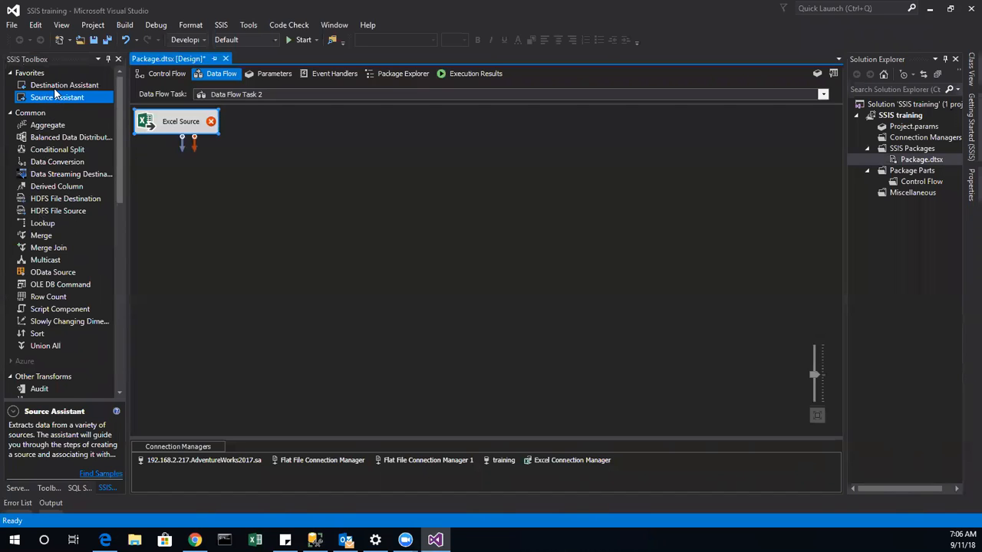
{"action": "double_click", "coordinate": [60, 86]}
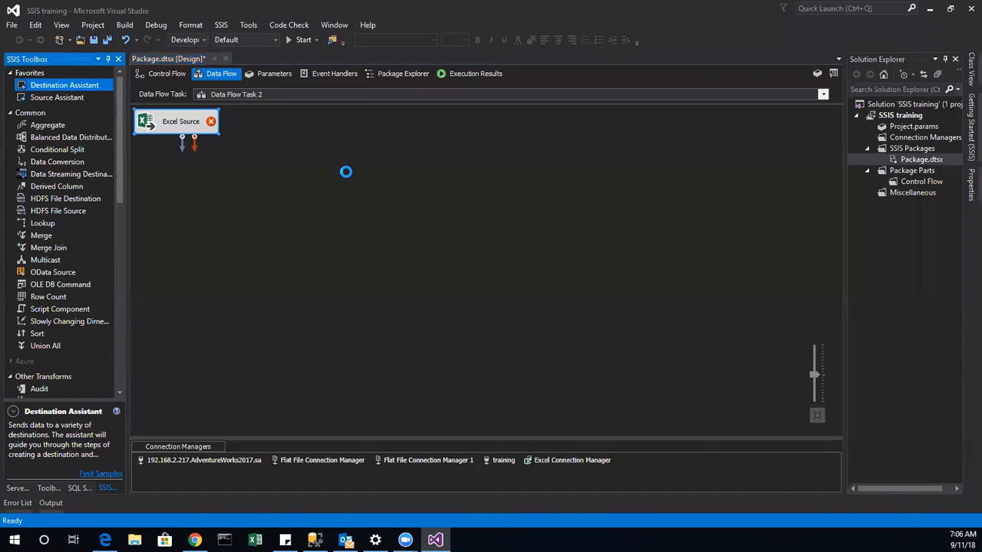
{"action": "left_click", "coordinate": [459, 184]}
{"action": "left_click", "coordinate": [513, 196]}
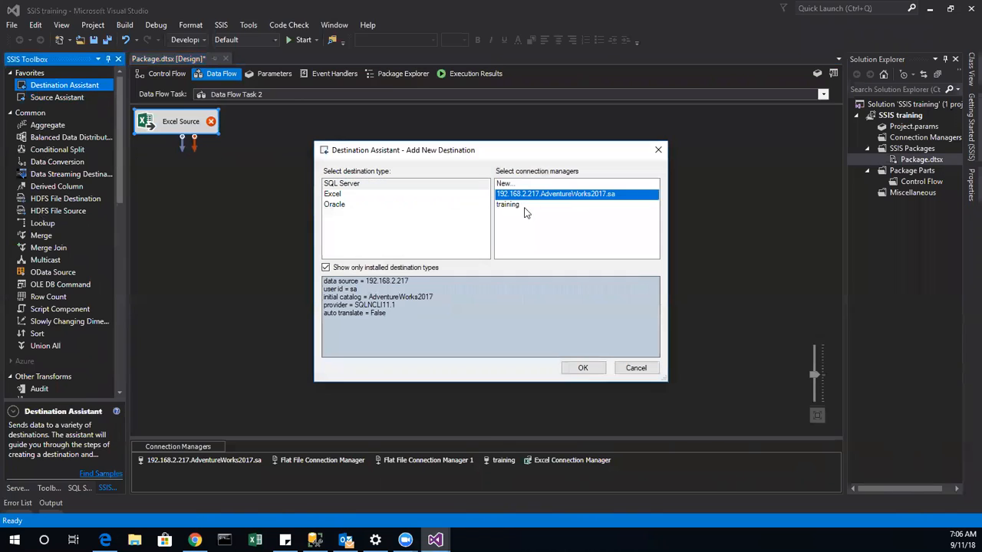
{"action": "left_click", "coordinate": [521, 217]}
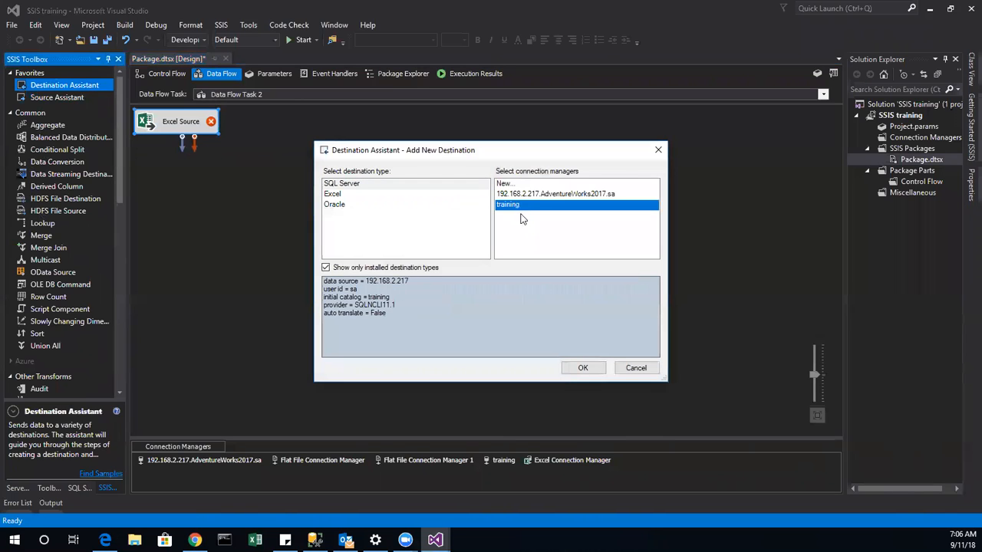
{"action": "left_click", "coordinate": [583, 367]}
{"action": "left_click_drag", "start_coordinate": [168, 189], "coordinate": [159, 195]}
Set the Excel source's sheet to Excel_Destination$ with all its columns, and connect the source to the OLE DB destination.
{"action": "left_click", "coordinate": [189, 132]}
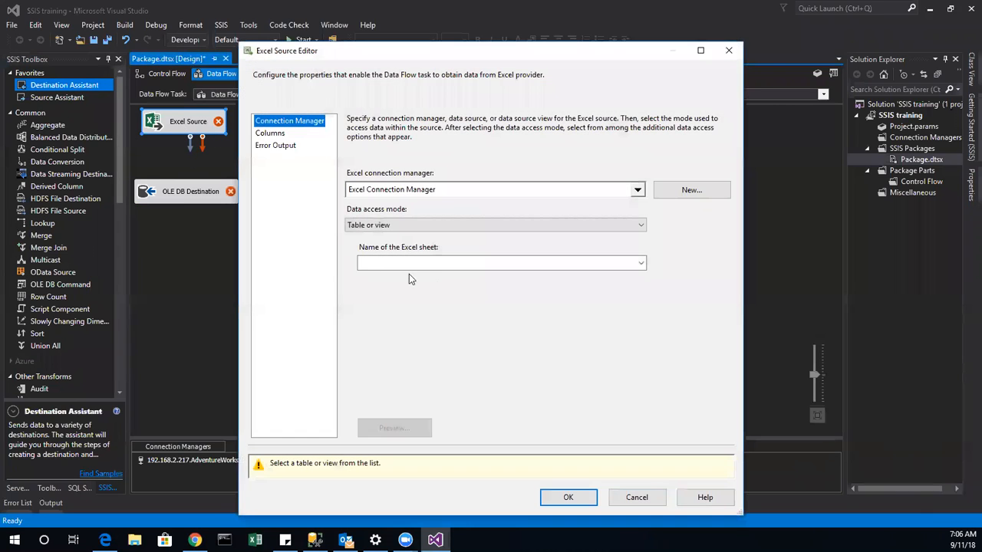
{"action": "left_click", "coordinate": [438, 265]}
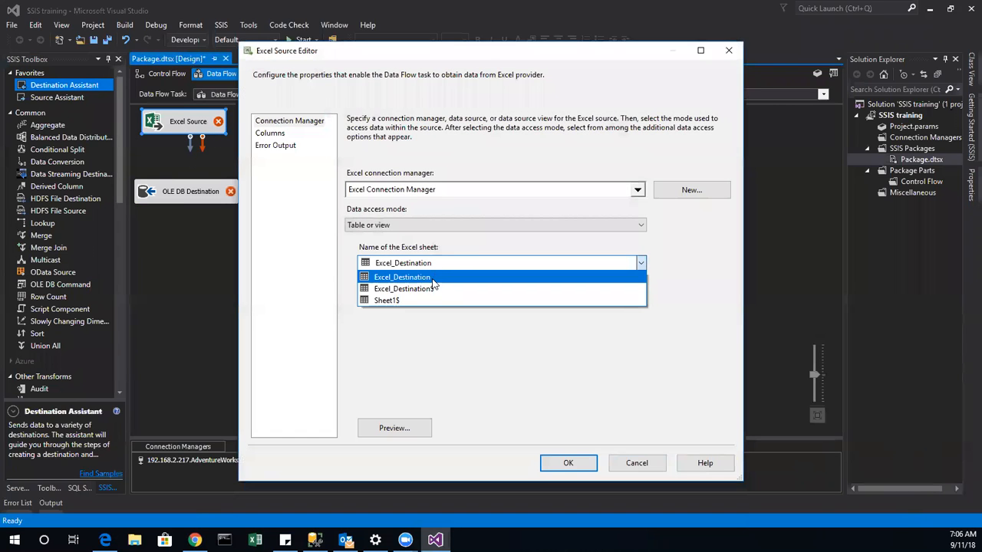
{"action": "left_click", "coordinate": [432, 290]}
{"action": "left_click", "coordinate": [270, 133]}
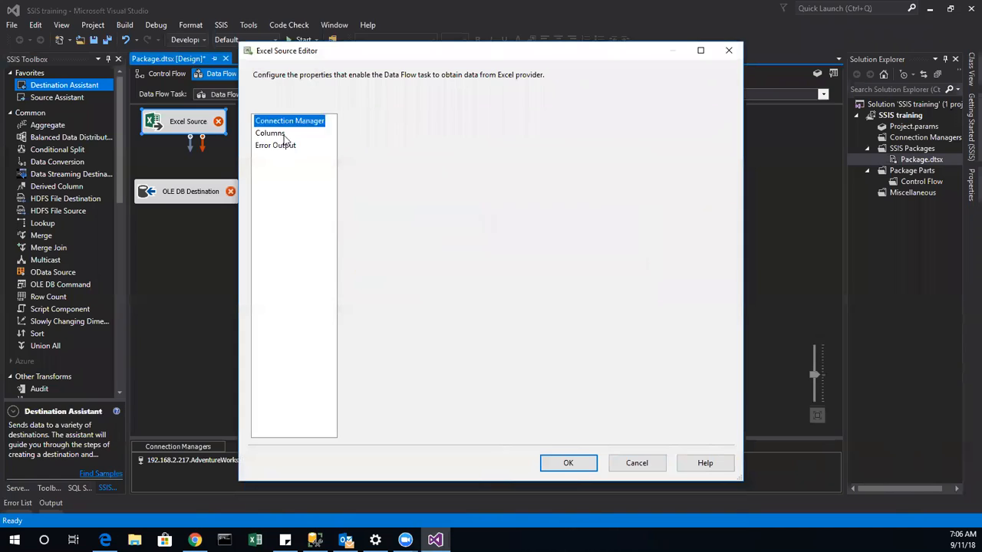
{"action": "left_click", "coordinate": [564, 464]}
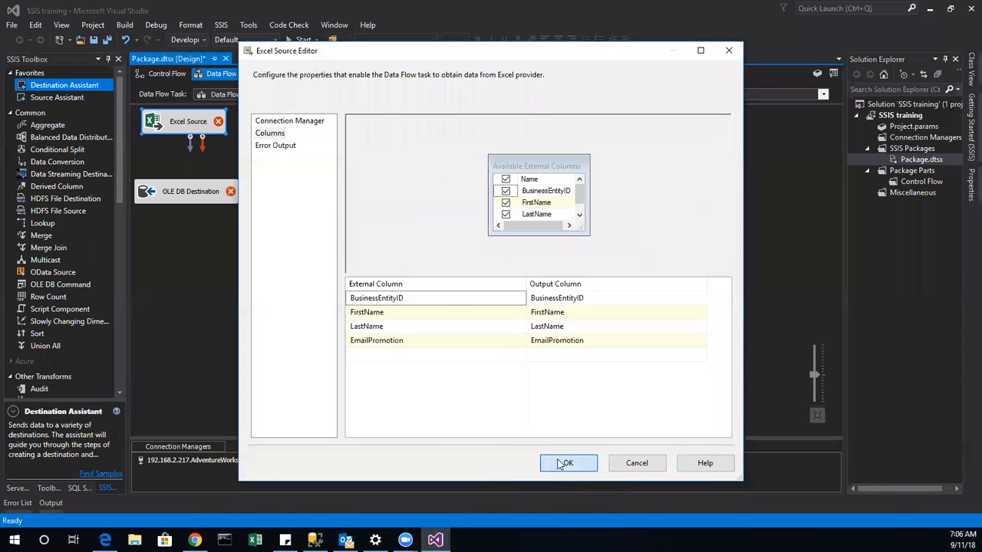
{"action": "left_click_drag", "start_coordinate": [190, 144], "coordinate": [190, 191]}
{"action": "left_click", "coordinate": [190, 219]}
Check the column mappings of the existing person and employee_1 tables in the OLE DB destination, then cancel the editor.
{"action": "left_click", "coordinate": [176, 196]}
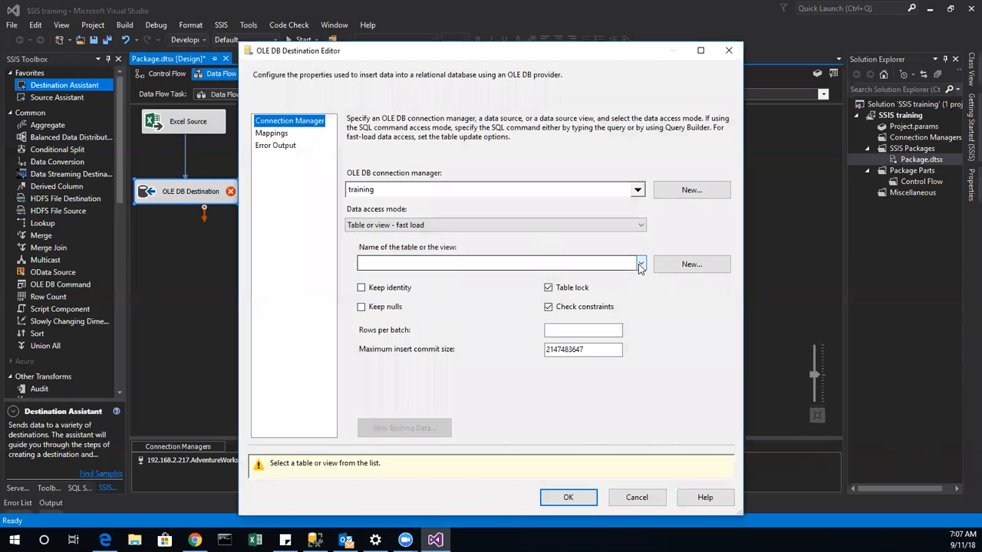
{"action": "left_click", "coordinate": [640, 264]}
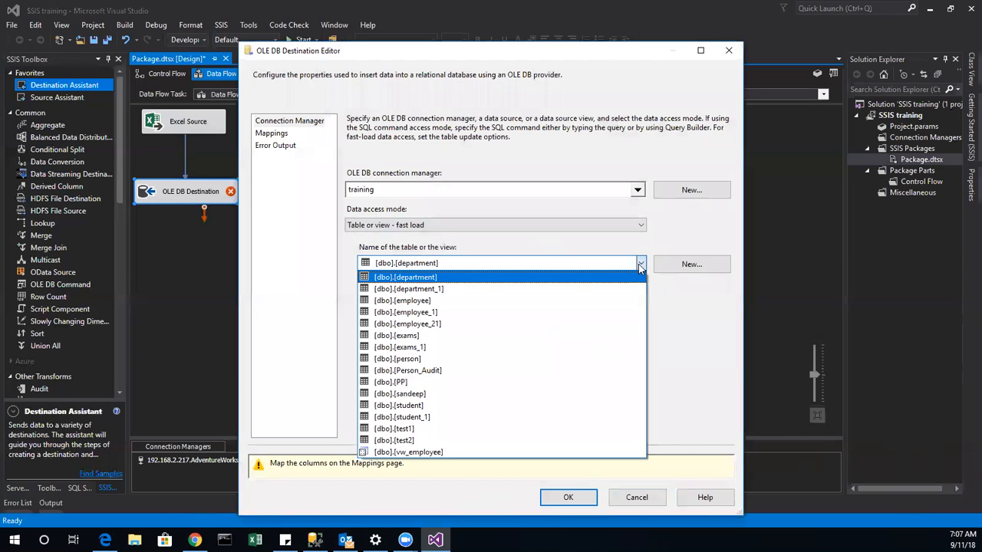
{"action": "left_click", "coordinate": [531, 358]}
{"action": "left_click", "coordinate": [273, 134]}
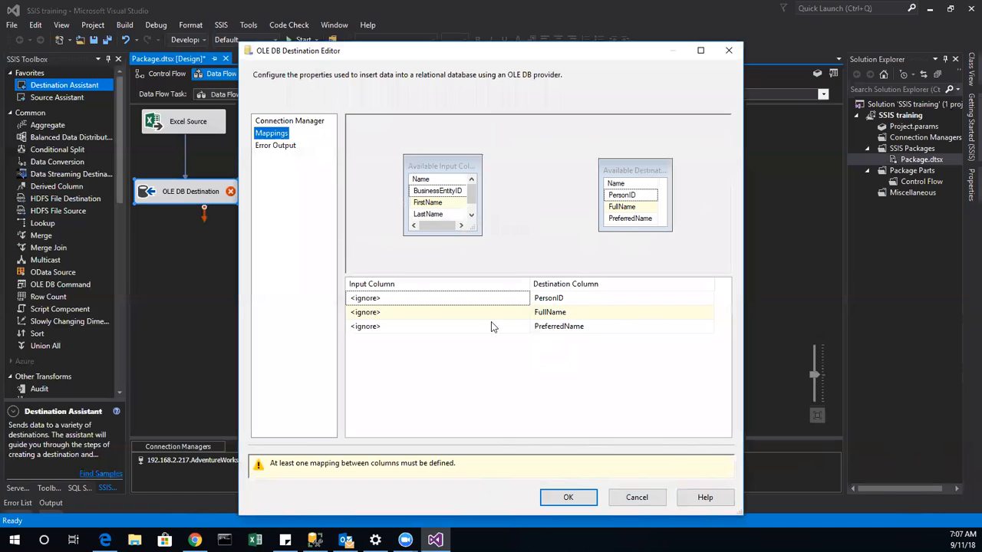
{"action": "left_click", "coordinate": [271, 121]}
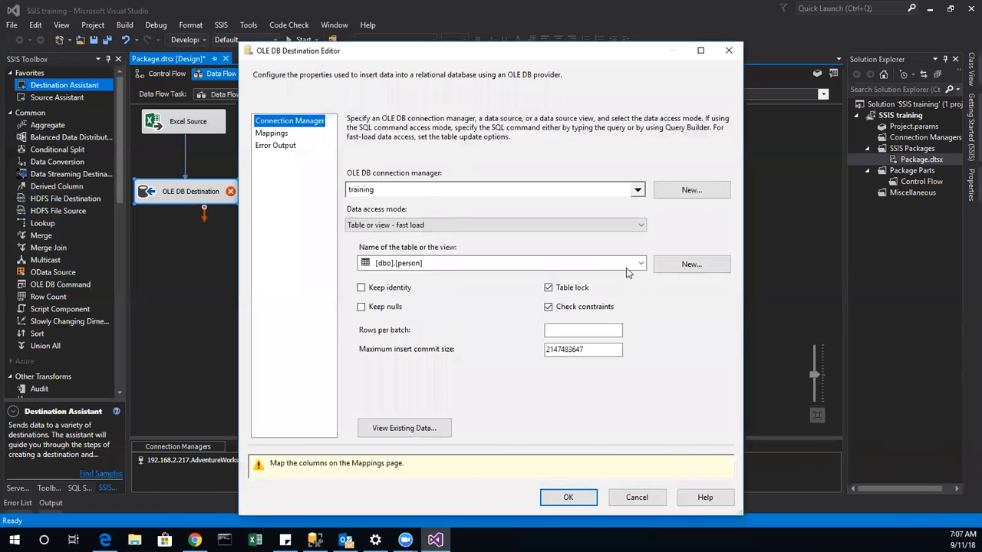
{"action": "left_click", "coordinate": [534, 262]}
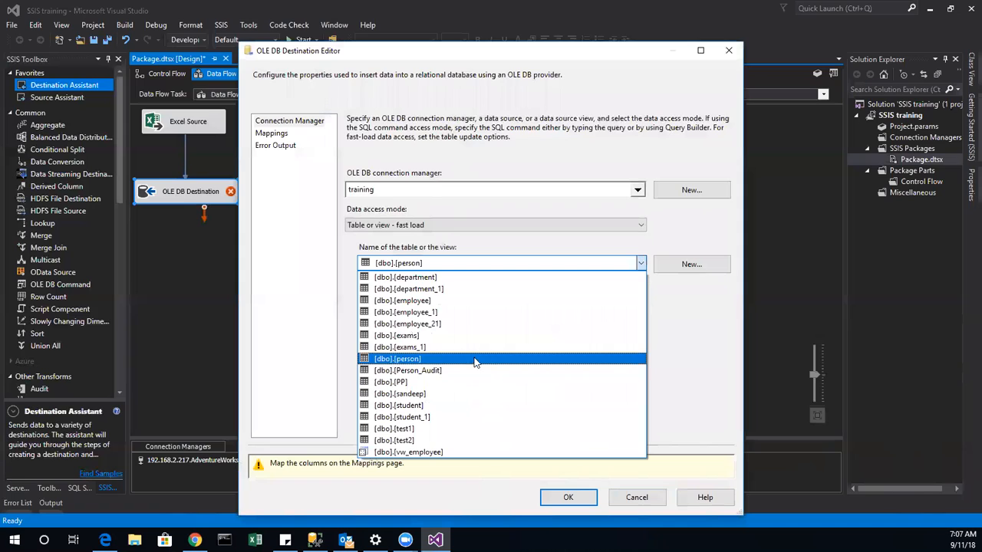
{"action": "left_click", "coordinate": [430, 312]}
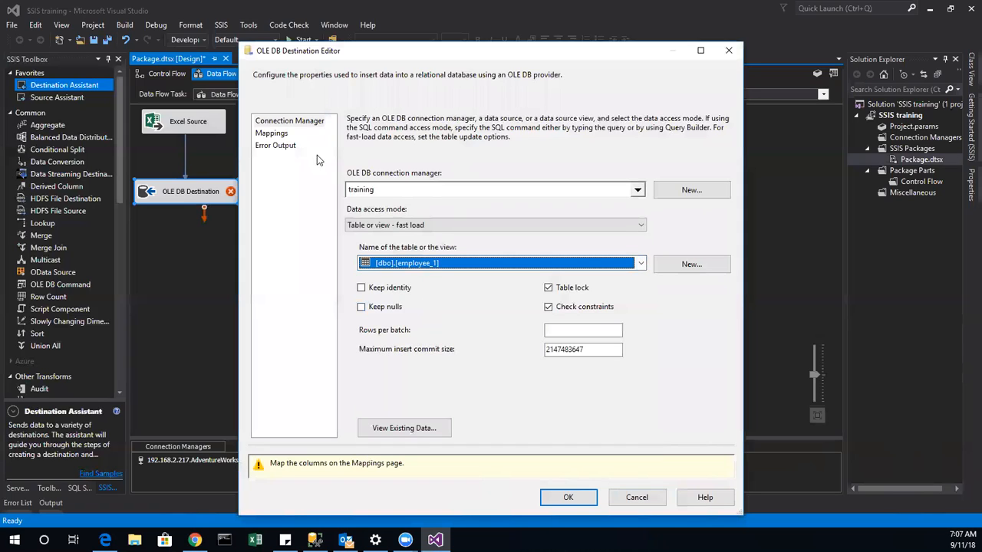
{"action": "left_click", "coordinate": [269, 133]}
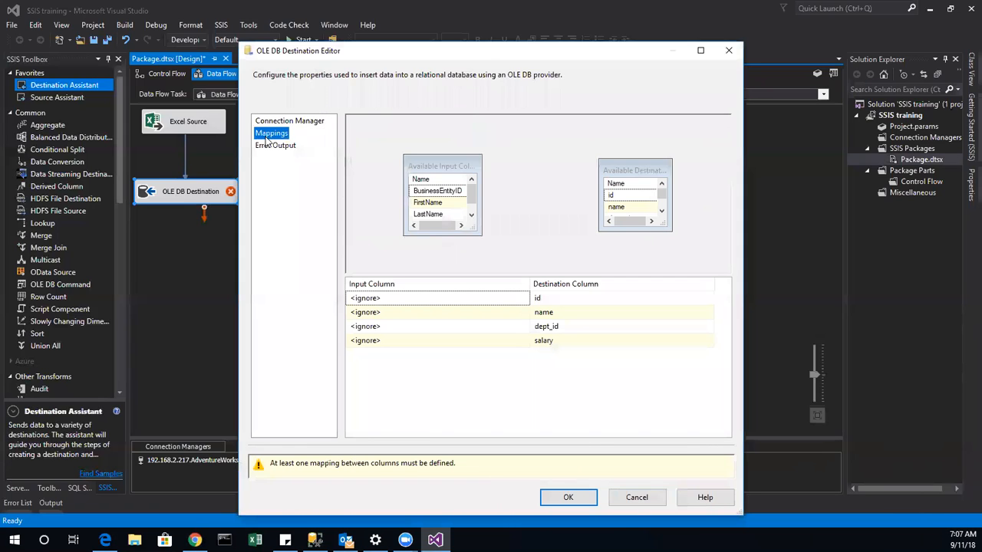
{"action": "left_click", "coordinate": [637, 497]}
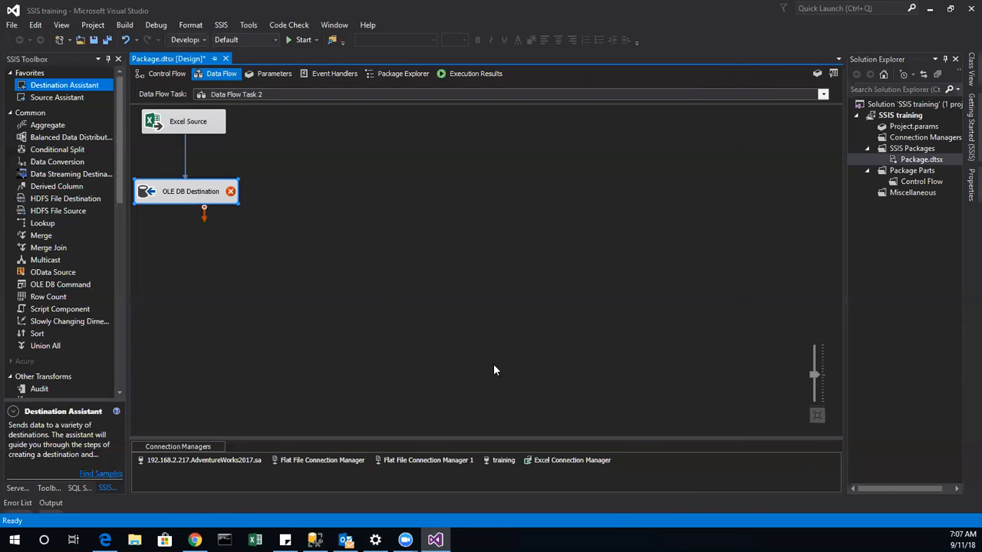
Start a new table for the OLE DB destination and name it ADWPerson in the CREATE TABLE statement.
{"action": "double_click", "coordinate": [201, 198]}
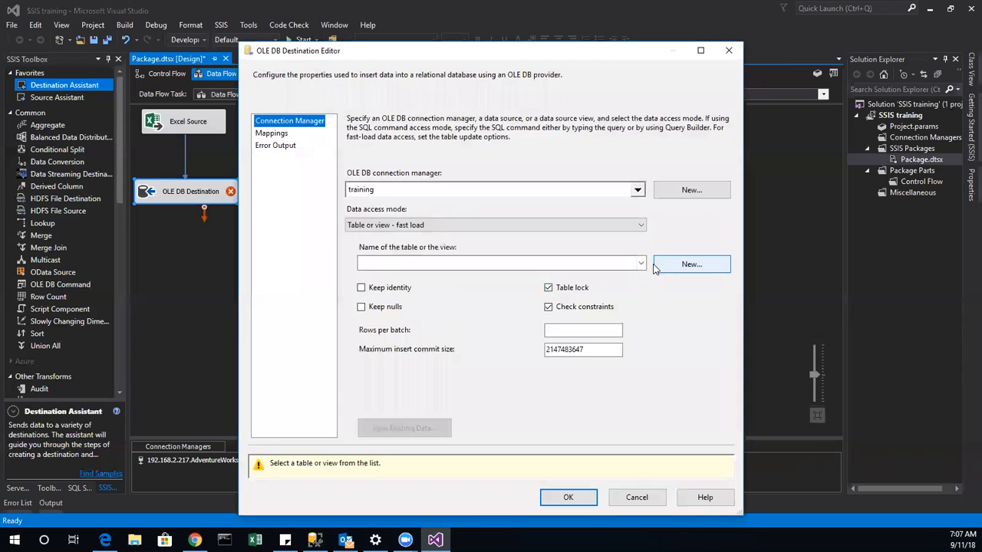
{"action": "left_click", "coordinate": [683, 265]}
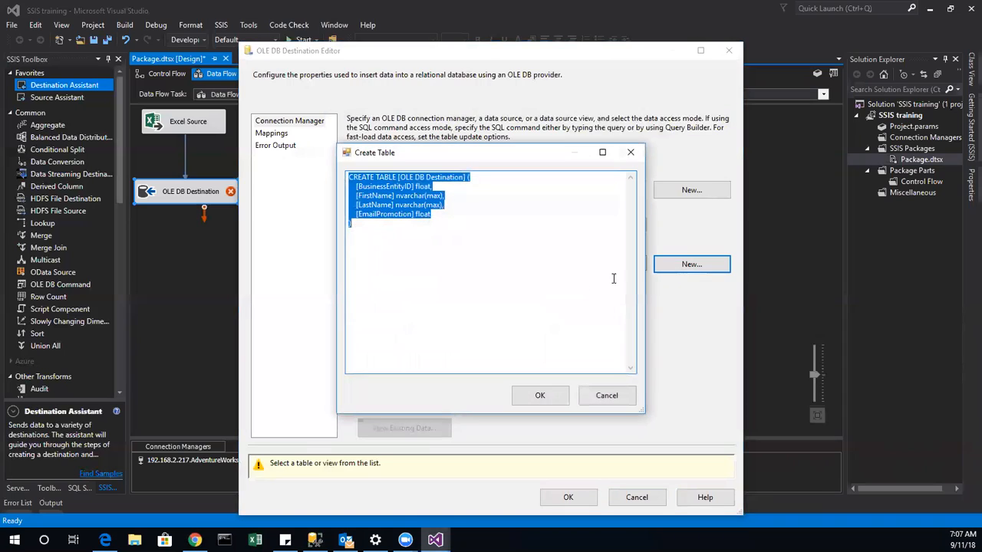
{"action": "left_click", "coordinate": [465, 182]}
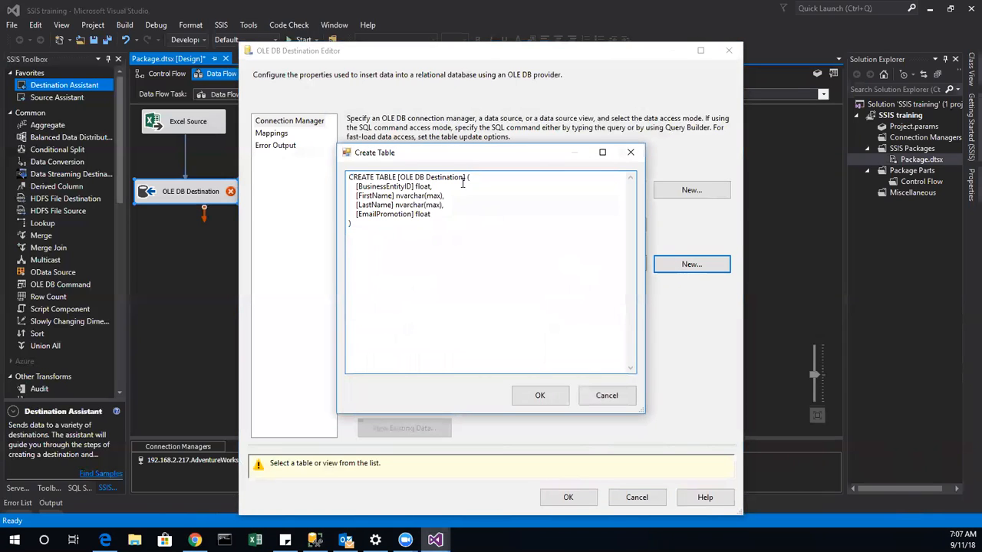
{"action": "left_click_drag", "start_coordinate": [465, 177], "coordinate": [399, 178]}
{"action": "left_click", "coordinate": [464, 180]}
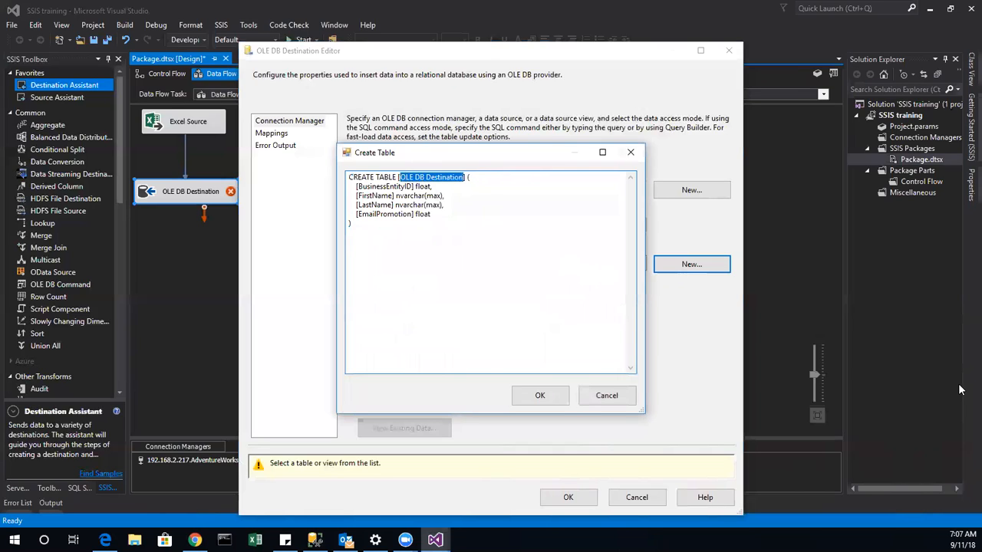
{"action": "type", "text": "Person"}
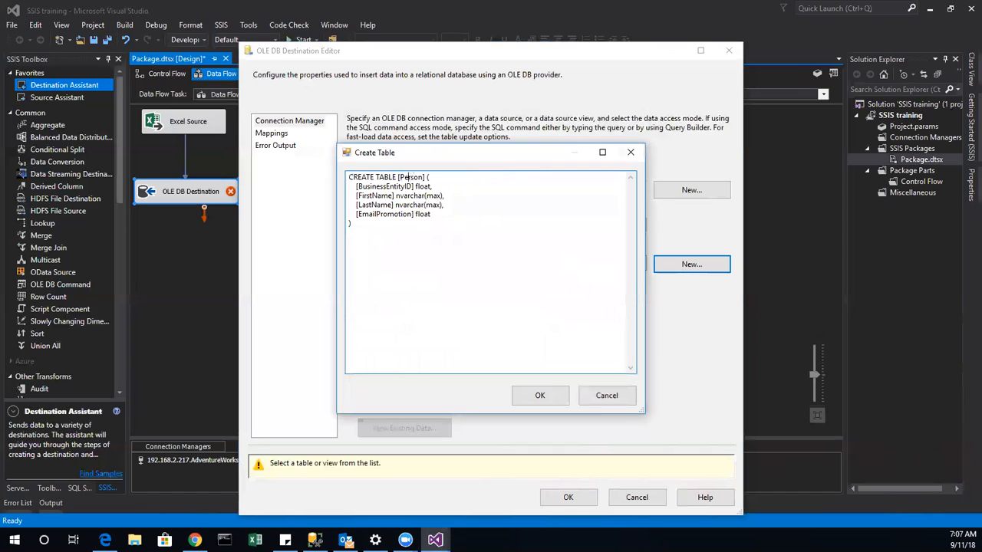
{"action": "type", "text": "ADW"}
Change the BusinessEntityID and EmailPromotion data types to Int in the CREATE TABLE statement.
{"action": "double_click", "coordinate": [422, 188]}
{"action": "type", "text": "Int"}
{"action": "double_click", "coordinate": [425, 215]}
{"action": "type", "text": "Int"}
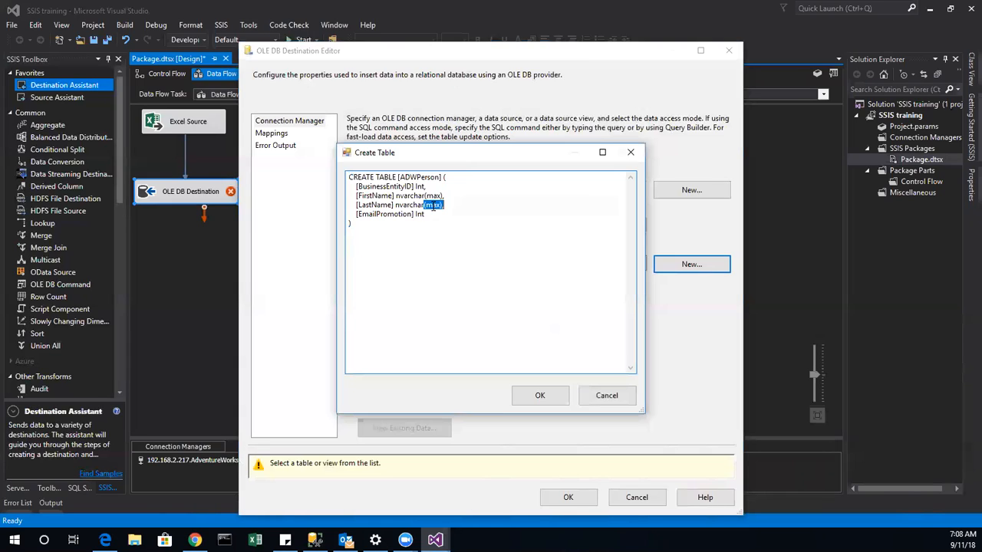
Set the nvarchar length of the LastName and FirstName columns to 50 in the CREATE TABLE statement.
{"action": "left_click_drag", "start_coordinate": [442, 205], "coordinate": [427, 206]}
{"action": "type", "text": "2"}
{"action": "key", "text": "BackSpace"}
{"action": "type", "text": "50"}
{"action": "left_click_drag", "start_coordinate": [442, 197], "coordinate": [427, 196]}
{"action": "type", "text": "50"}
Create the ADWPerson table and accept its column mappings in the OLE DB destination.
{"action": "left_click", "coordinate": [557, 398]}
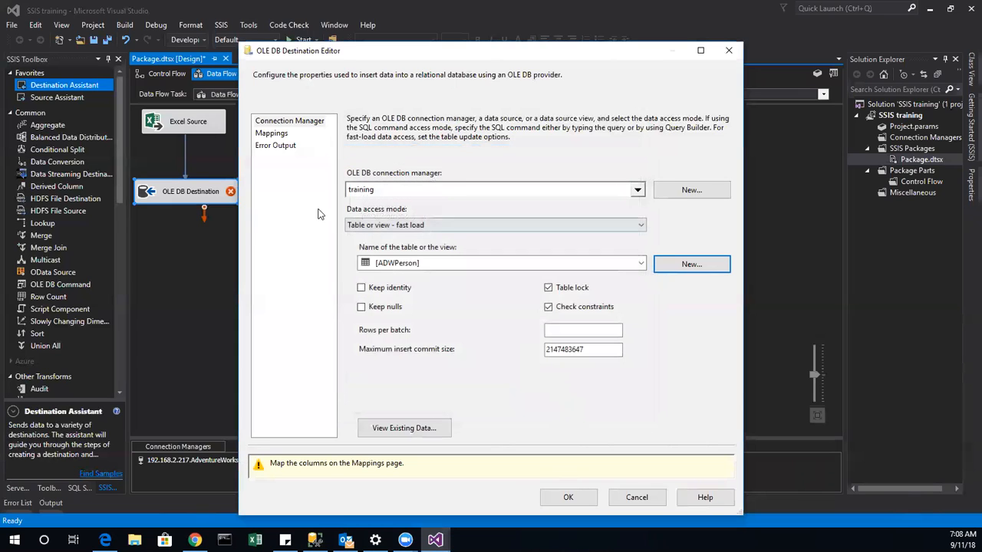
{"action": "left_click", "coordinate": [280, 135]}
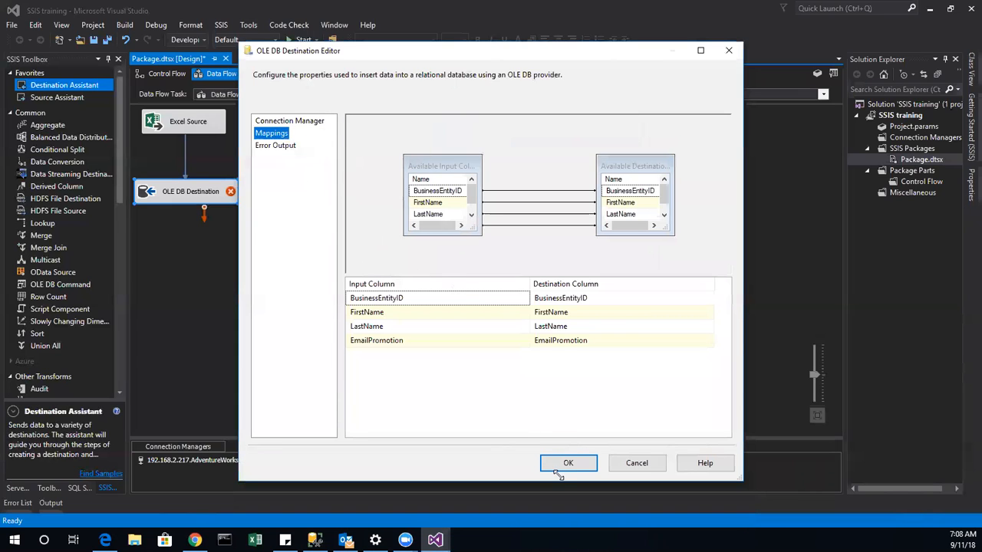
{"action": "left_click", "coordinate": [568, 469]}
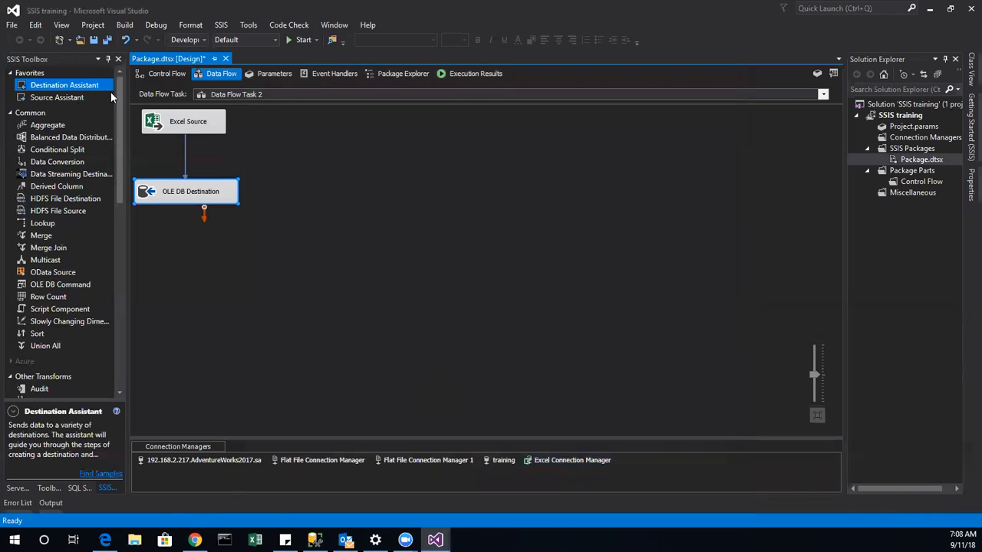
Execute only Data Flow Task 2 from the control flow.
{"action": "left_click", "coordinate": [166, 73]}
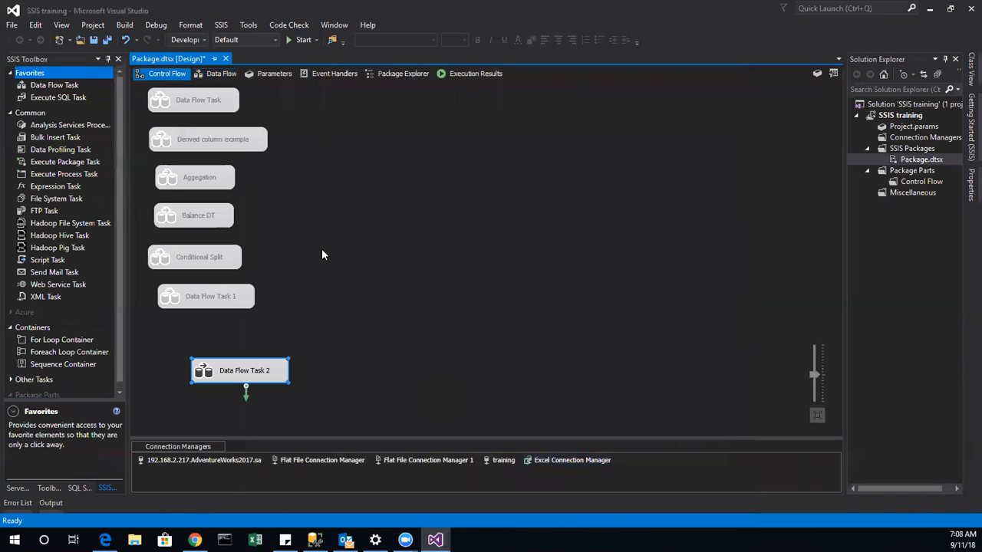
{"action": "right_click", "coordinate": [264, 364]}
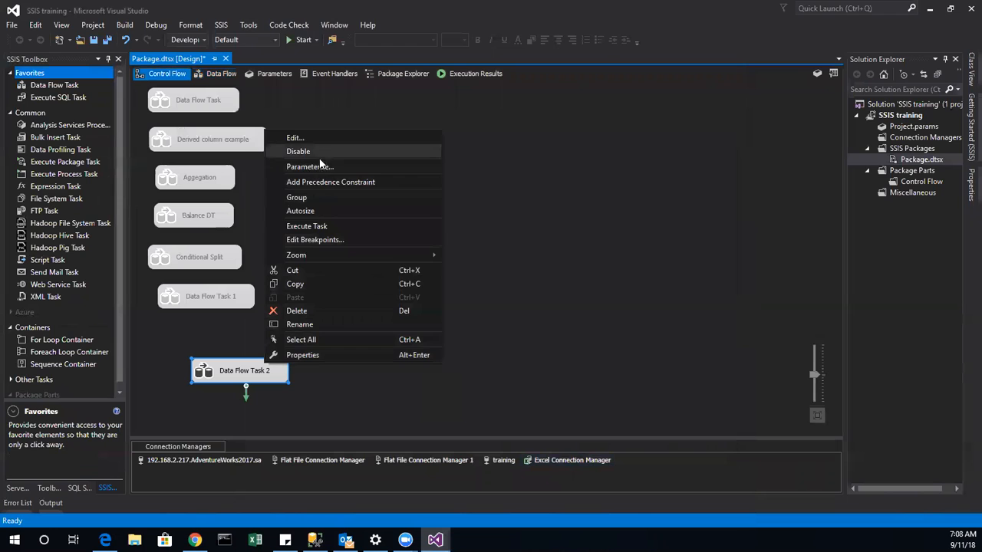
{"action": "left_click", "coordinate": [315, 227]}
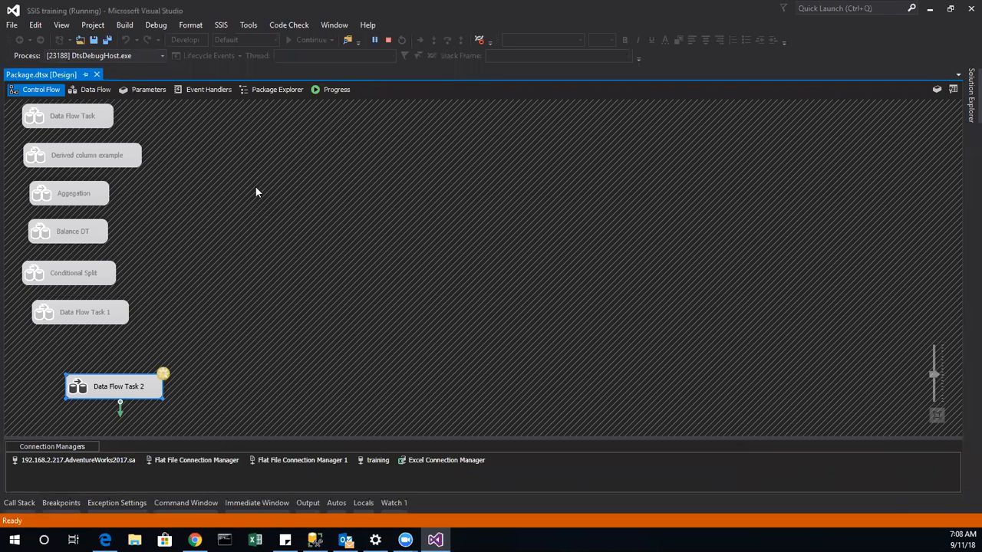
Examine the data flow status and the execution progress messages of Data Flow Task 2, then stop debugging.
{"action": "left_click", "coordinate": [92, 90]}
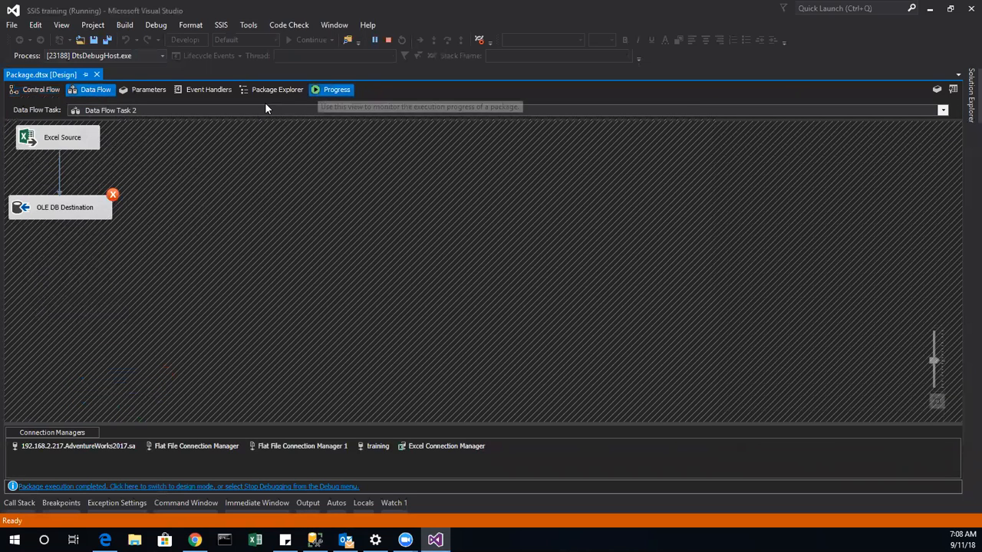
{"action": "left_click", "coordinate": [332, 91]}
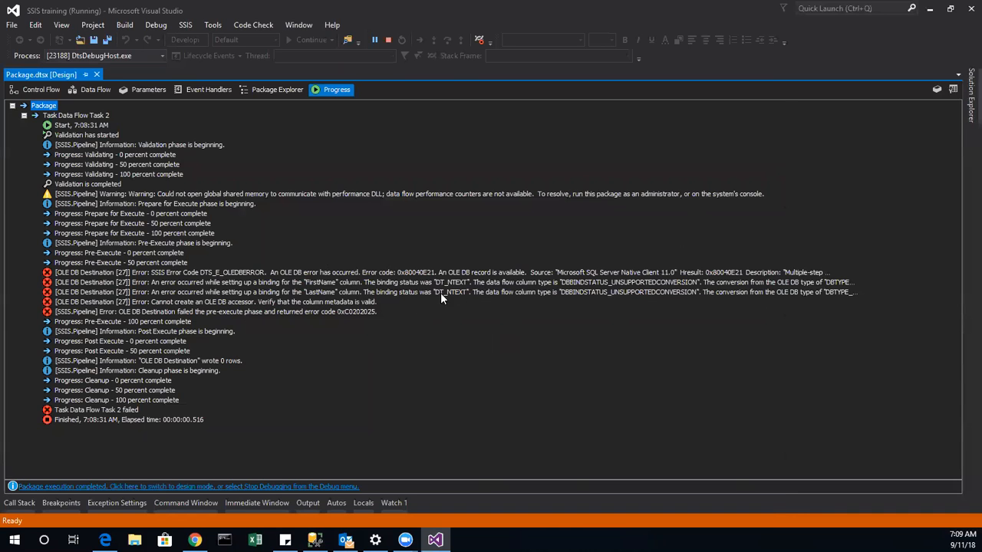
{"action": "left_click", "coordinate": [40, 90]}
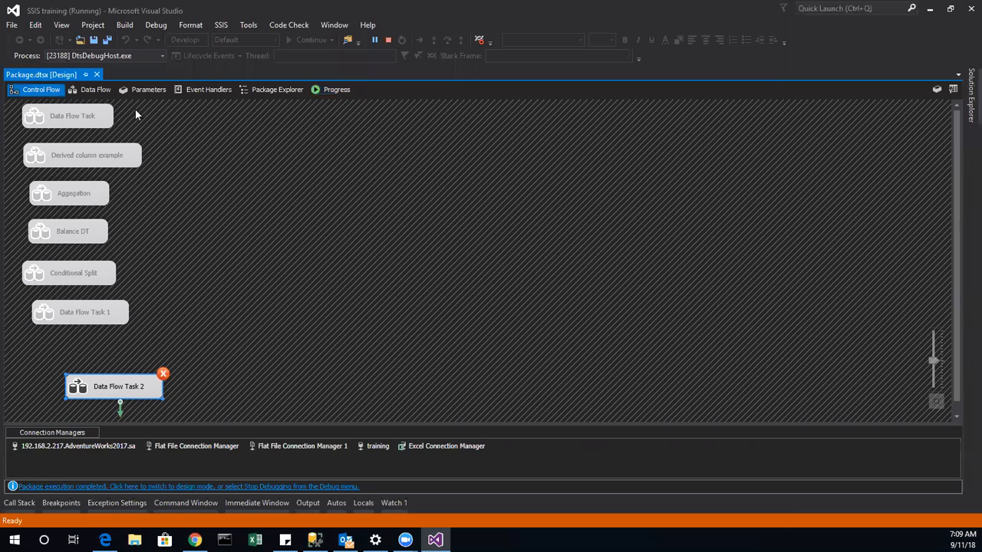
{"action": "left_click", "coordinate": [386, 42]}
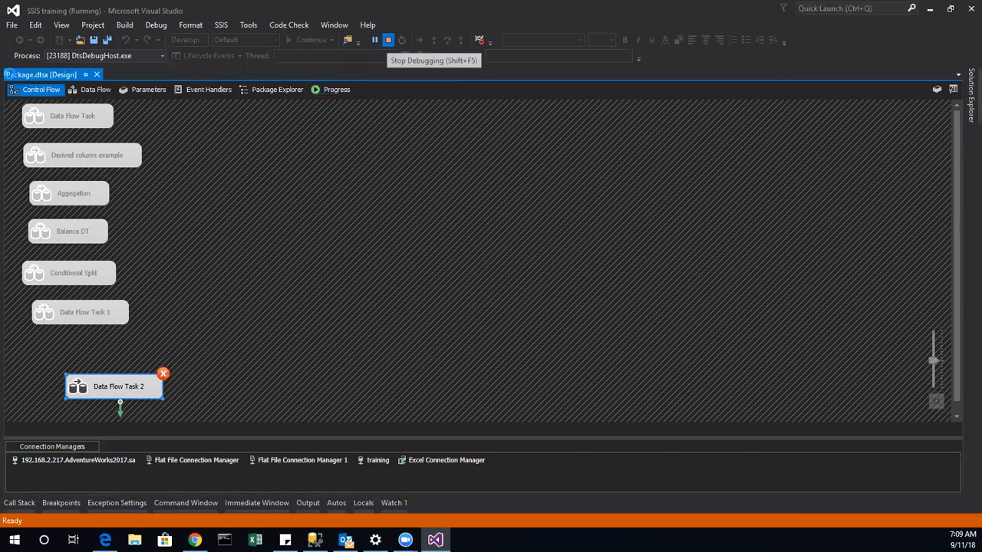
Add a Data Conversion transformation to Data Flow Task 2 and feed it from the Excel Source, deleting the path to the OLE DB Destination.
{"action": "left_click", "coordinate": [215, 74]}
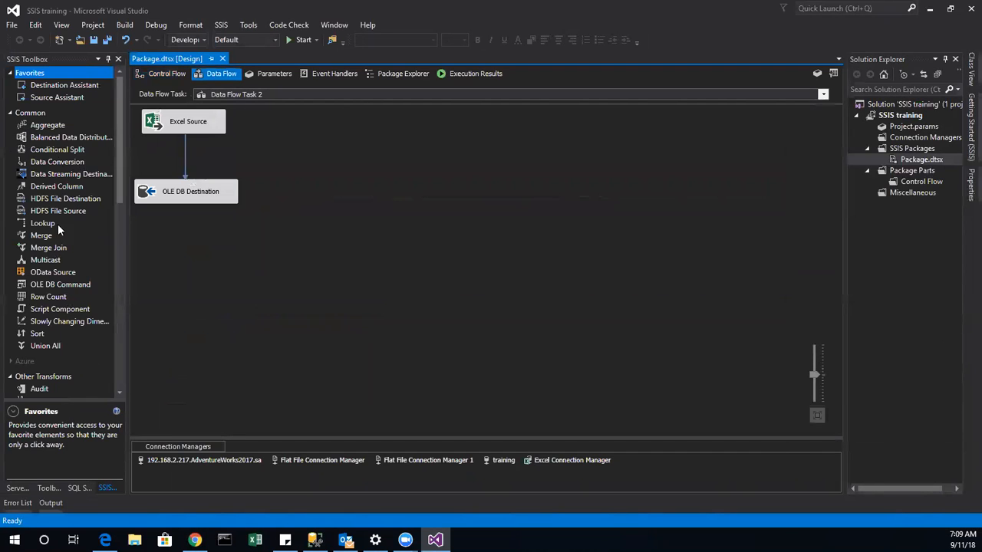
{"action": "left_click_drag", "start_coordinate": [71, 162], "coordinate": [322, 146]}
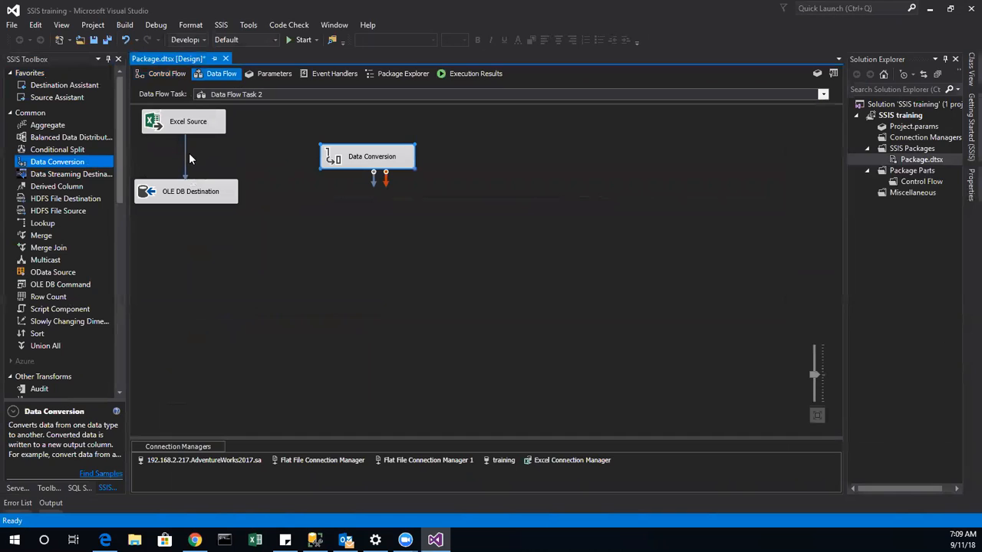
{"action": "left_click", "coordinate": [185, 157]}
{"action": "right_click", "coordinate": [185, 155]}
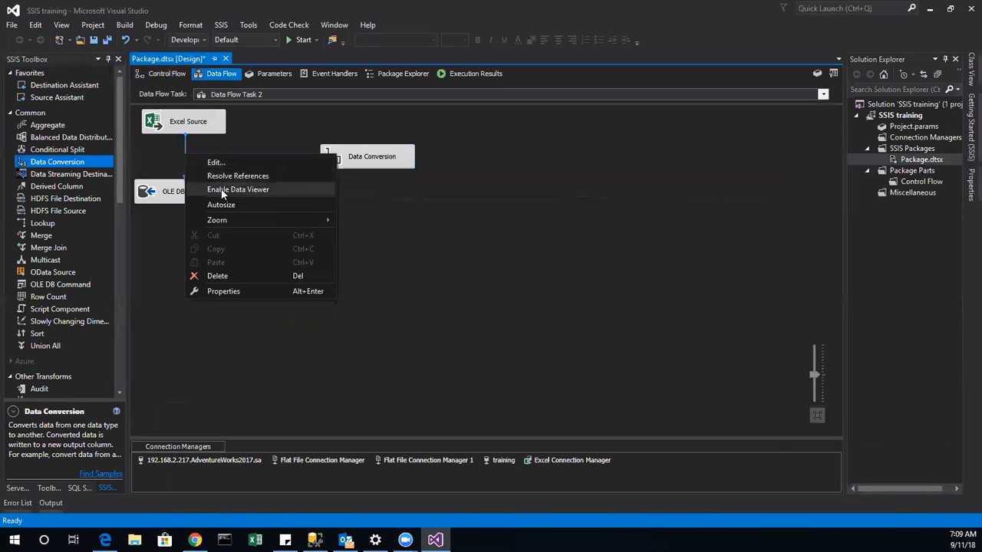
{"action": "left_click", "coordinate": [231, 274]}
{"action": "left_click", "coordinate": [198, 129]}
{"action": "left_click_drag", "start_coordinate": [192, 151], "coordinate": [345, 159]}
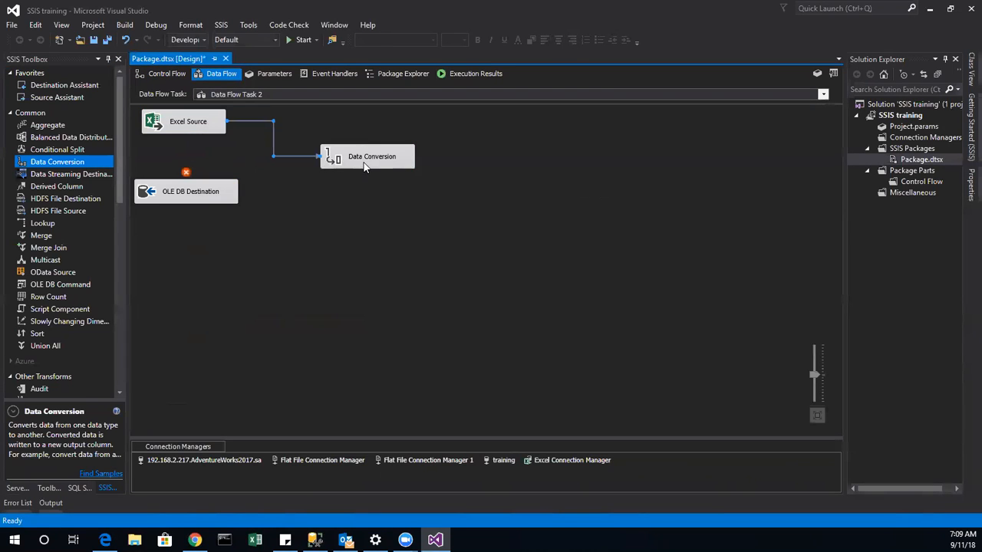
Select the FirstName and LastName columns in the Data Conversion transformation and set both data types to string [DT_STR].
{"action": "double_click", "coordinate": [361, 161]}
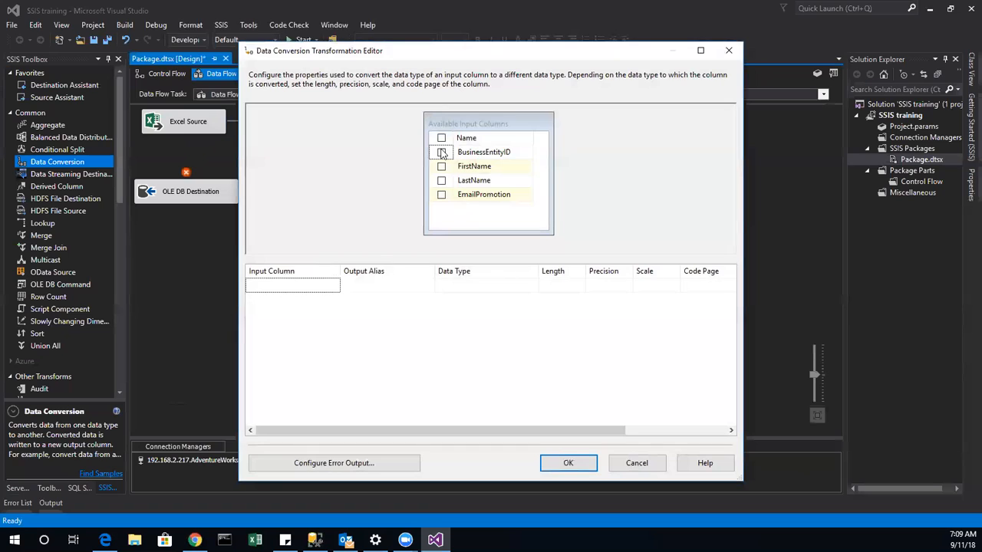
{"action": "left_click", "coordinate": [441, 166]}
{"action": "left_click", "coordinate": [442, 181]}
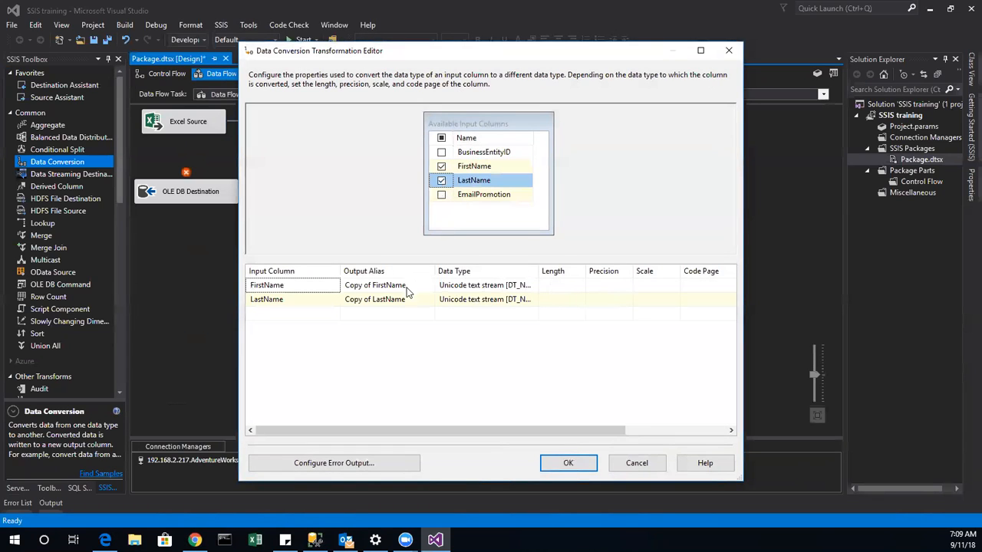
{"action": "left_click", "coordinate": [517, 290]}
{"action": "left_click", "coordinate": [518, 291]}
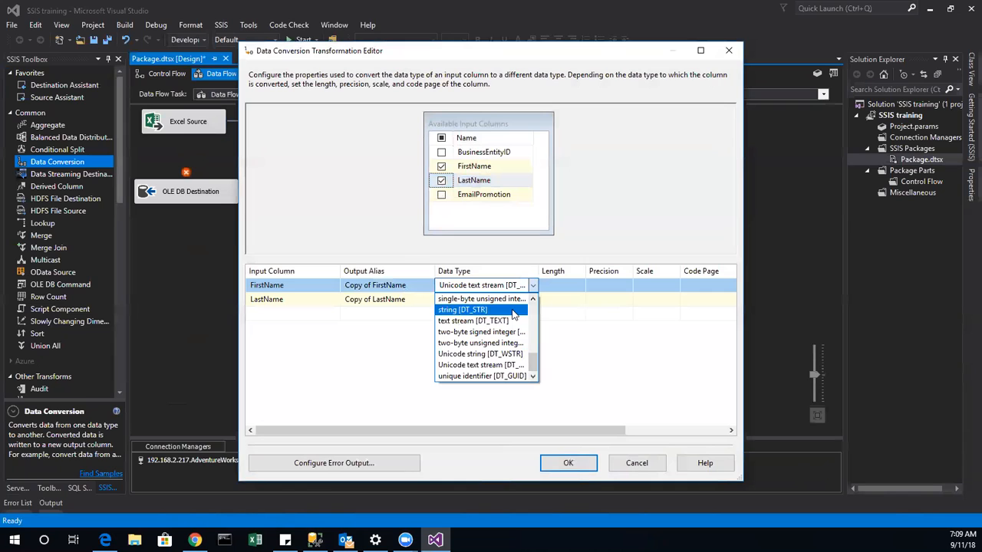
{"action": "left_click", "coordinate": [515, 311]}
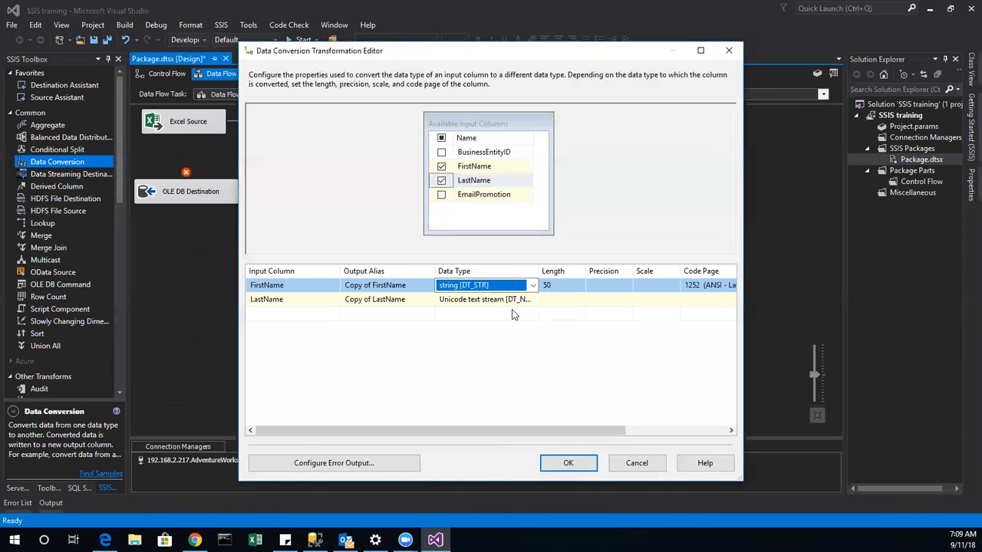
{"action": "left_click", "coordinate": [529, 302]}
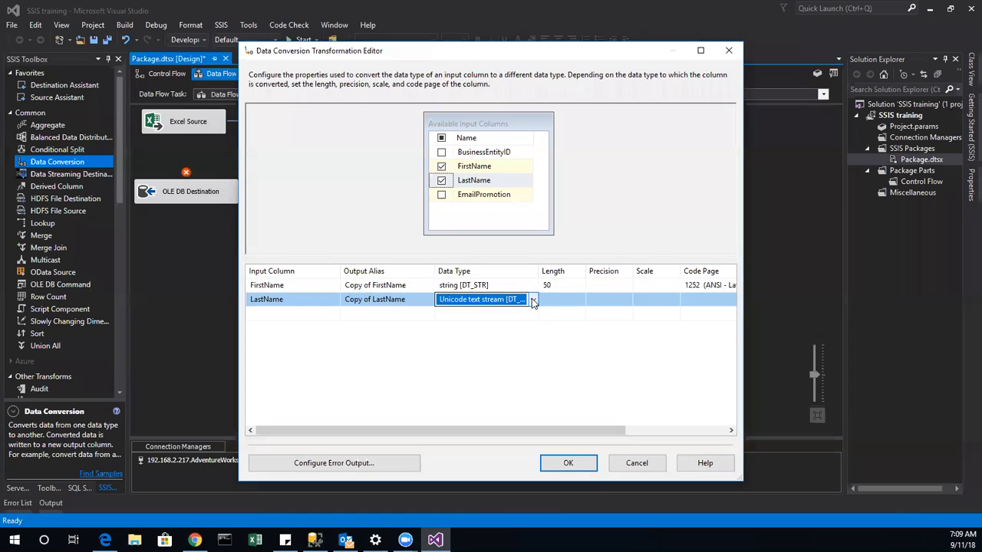
{"action": "left_click", "coordinate": [533, 300]}
{"action": "left_click", "coordinate": [498, 326]}
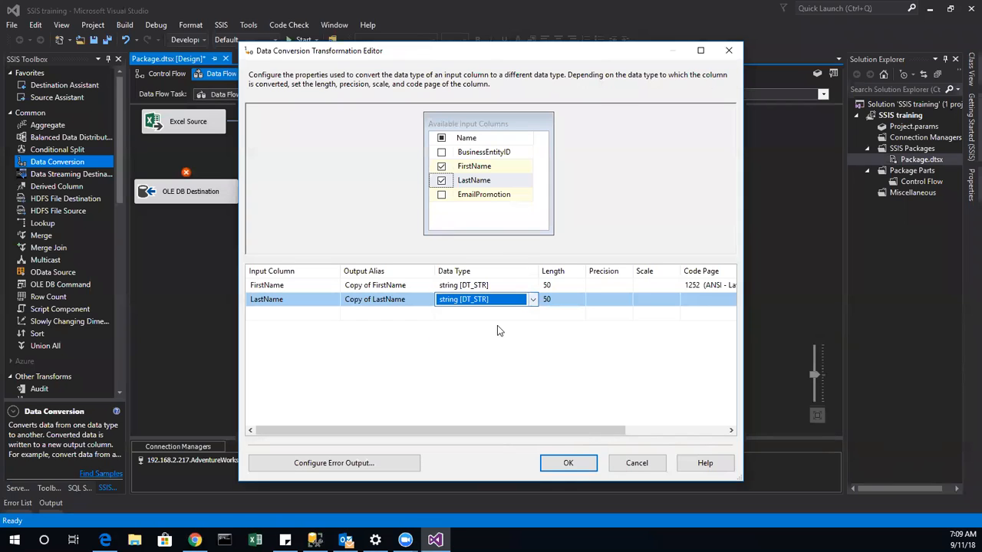
{"action": "left_click", "coordinate": [565, 464]}
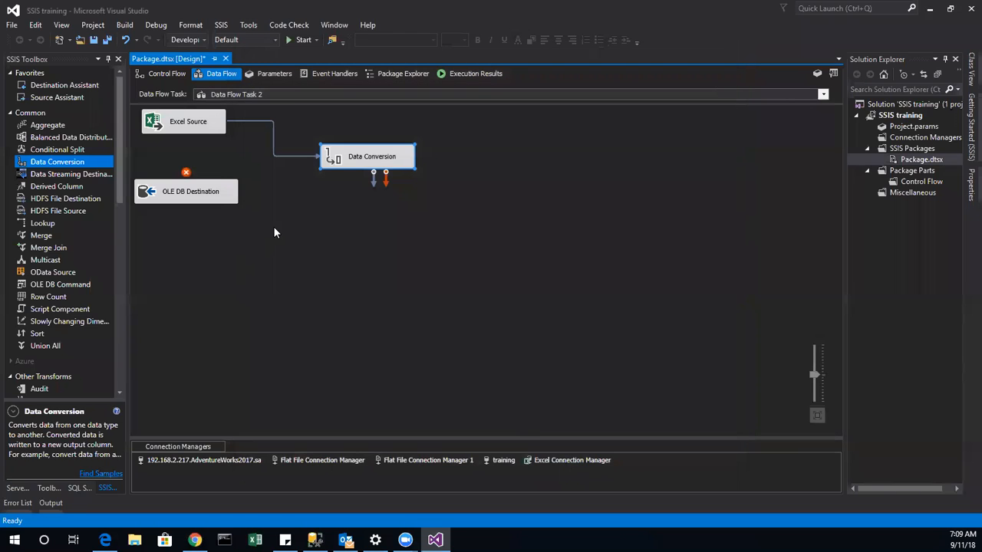
Connect the Data Conversion output to the OLE DB Destination and review the conversion settings of the two name columns.
{"action": "left_click_drag", "start_coordinate": [374, 183], "coordinate": [166, 191]}
{"action": "double_click", "coordinate": [353, 175]}
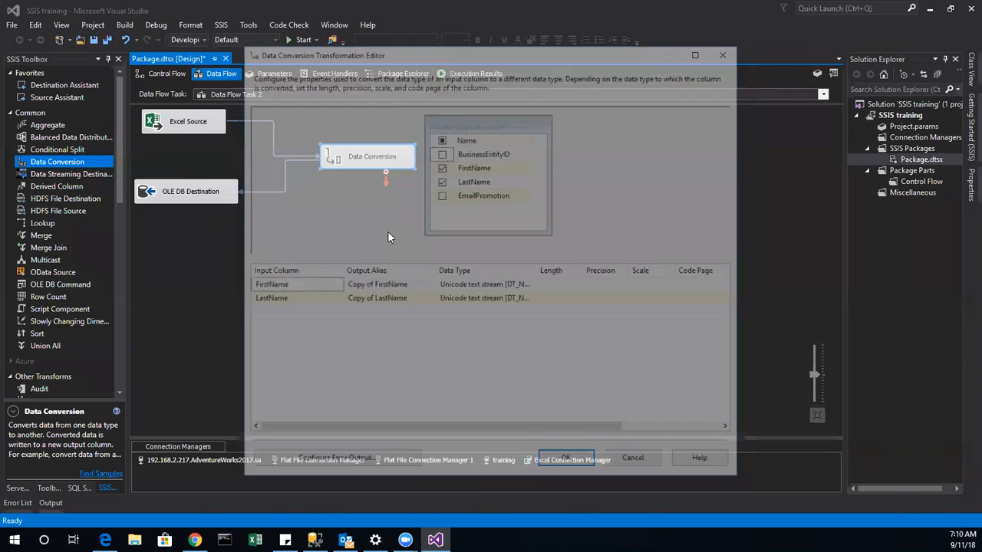
{"action": "left_click", "coordinate": [395, 285]}
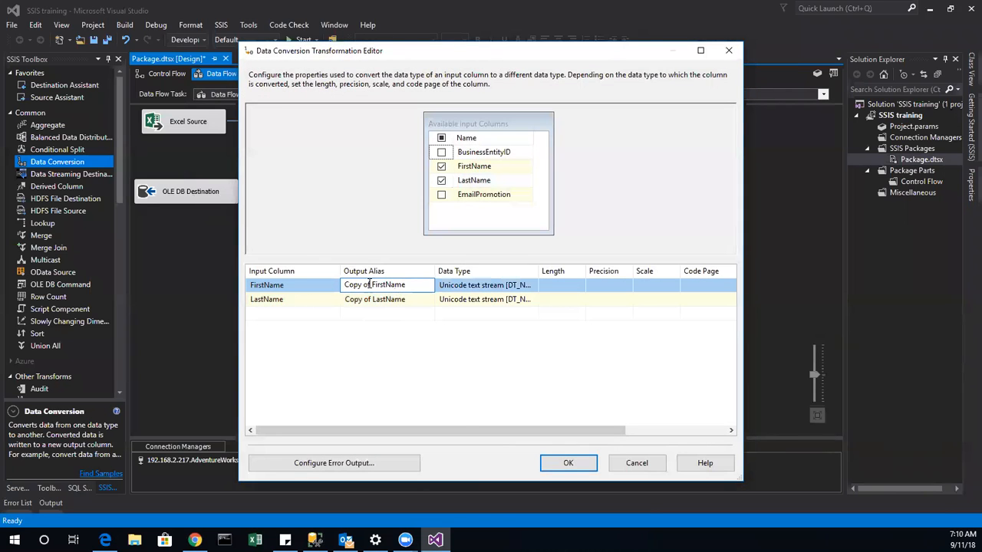
{"action": "left_click", "coordinate": [565, 464]}
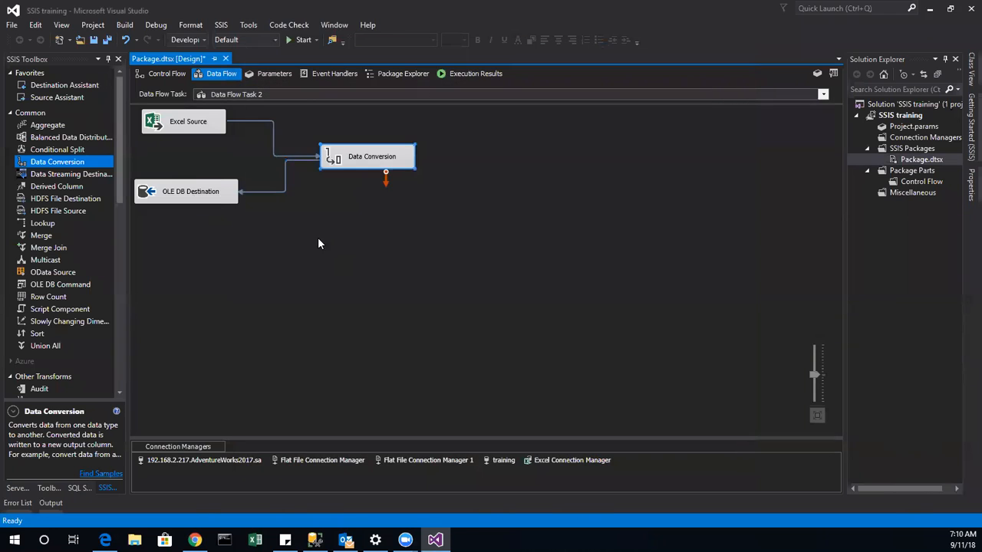
Map Copy of FirstName to FirstName and Copy of LastName to LastName in the OLE DB Destination.
{"action": "double_click", "coordinate": [190, 191]}
{"action": "left_click", "coordinate": [271, 133]}
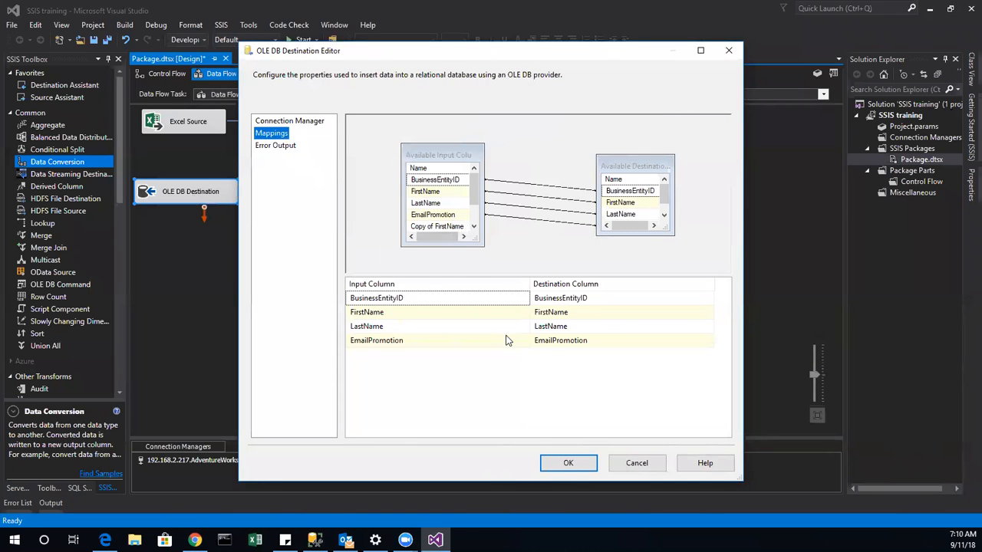
{"action": "left_click", "coordinate": [522, 313]}
{"action": "left_click", "coordinate": [524, 313]}
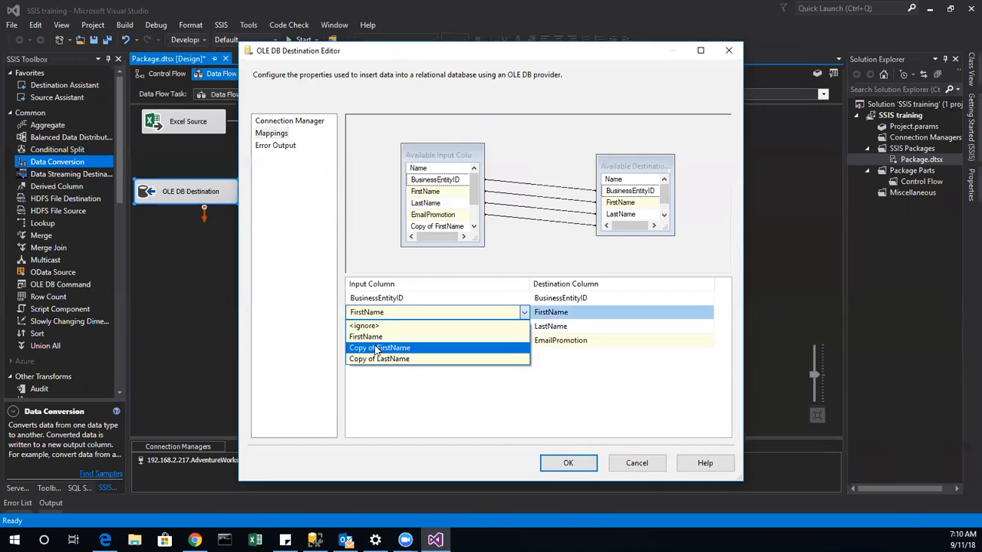
{"action": "left_click", "coordinate": [378, 347]}
{"action": "left_click", "coordinate": [418, 329]}
{"action": "left_click", "coordinate": [524, 328]}
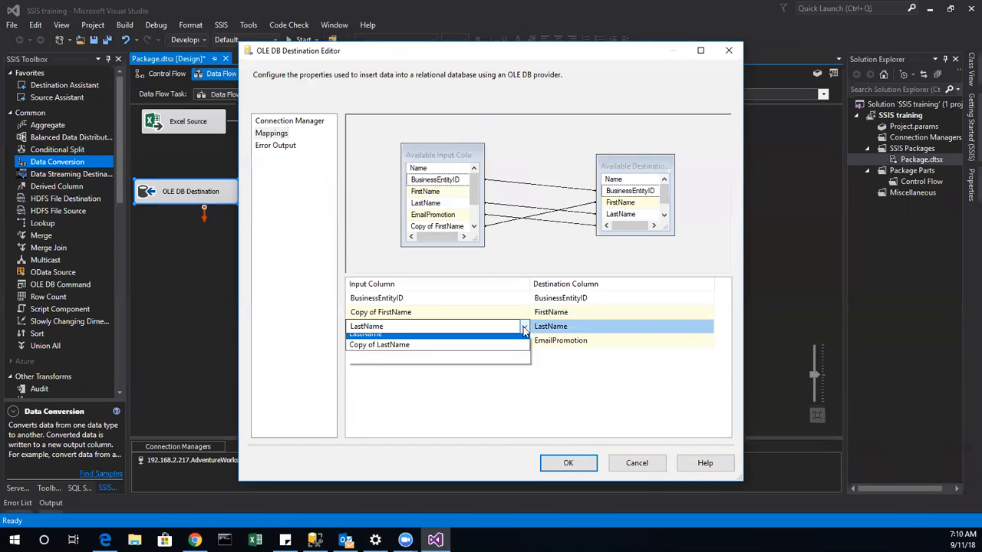
{"action": "left_click", "coordinate": [399, 374]}
{"action": "left_click", "coordinate": [565, 463]}
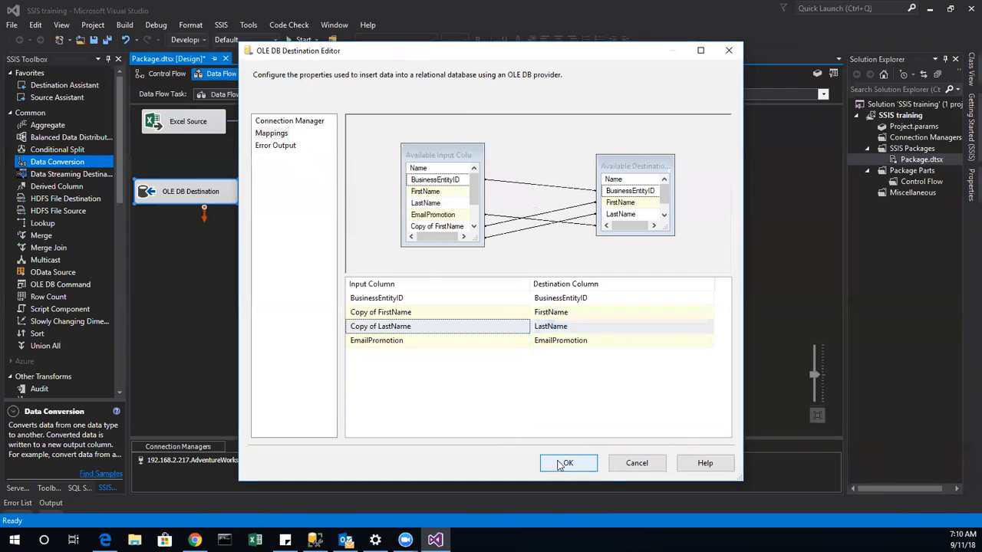
Execute only Data Flow Task 2 from the control flow.
{"action": "left_click", "coordinate": [180, 78]}
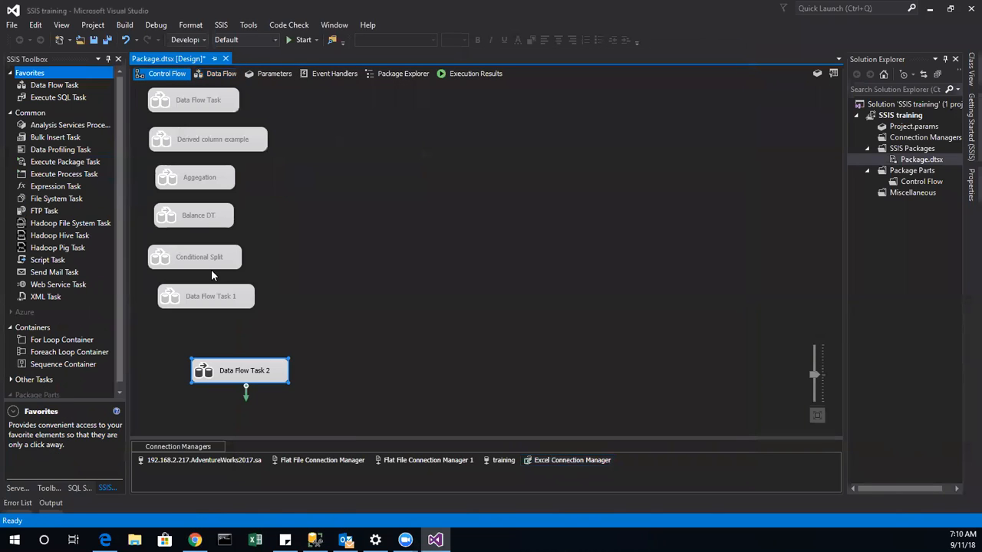
{"action": "right_click", "coordinate": [233, 373]}
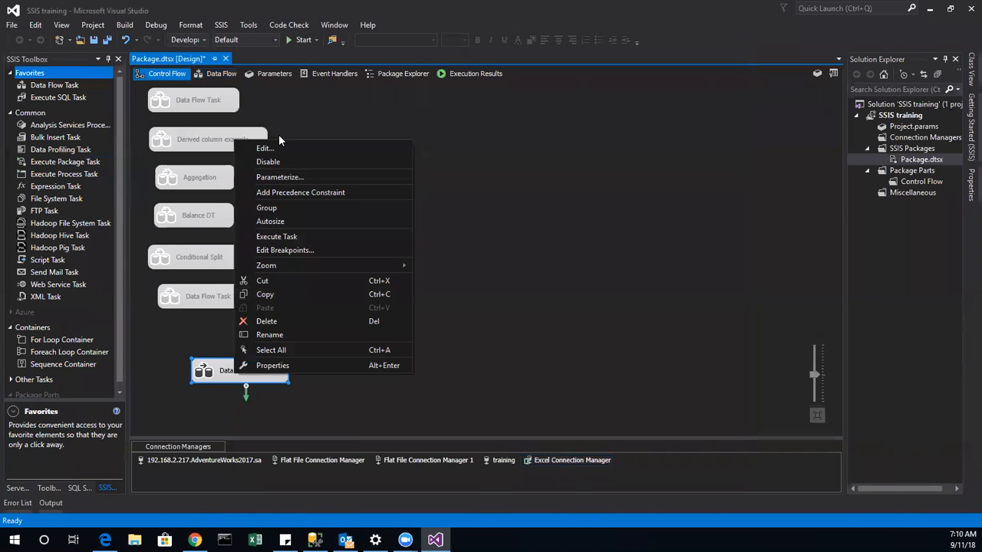
{"action": "left_click", "coordinate": [306, 236]}
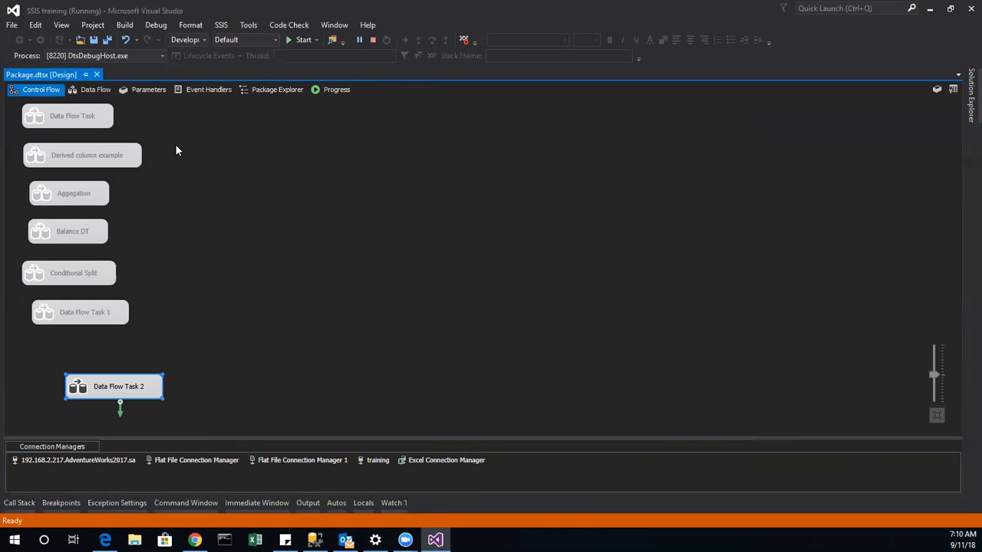
Copy the LastName column's binding error from the execution progress messages into a new Notepad document.
{"action": "left_click", "coordinate": [336, 90]}
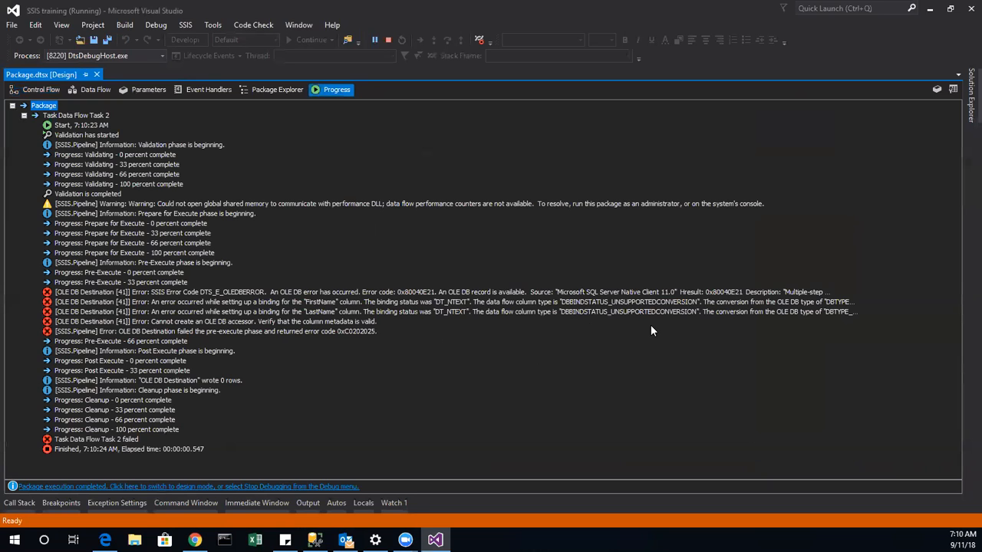
{"action": "left_click", "coordinate": [828, 312]}
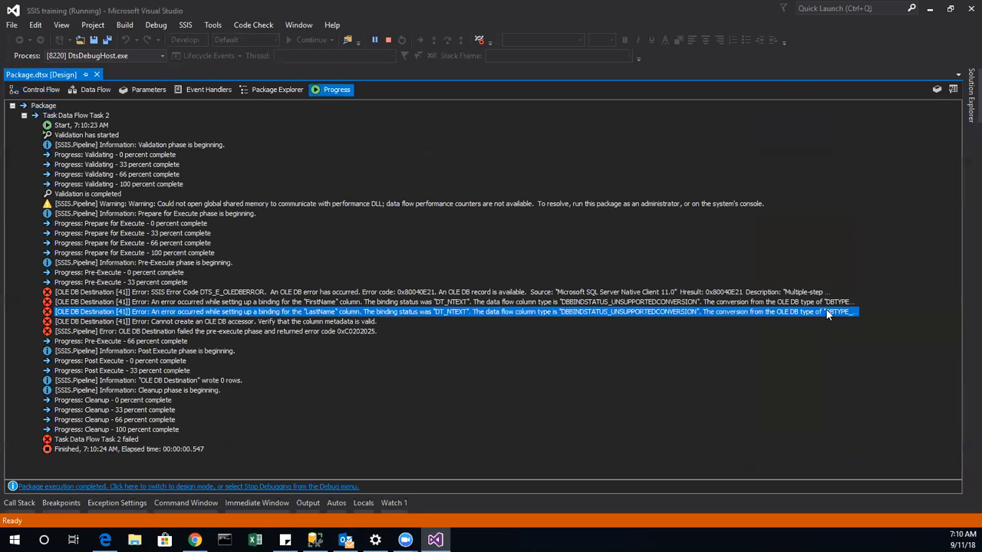
{"action": "right_click", "coordinate": [827, 312]}
{"action": "left_click", "coordinate": [871, 317]}
{"action": "key", "text": "super"}
{"action": "type", "text": "n"}
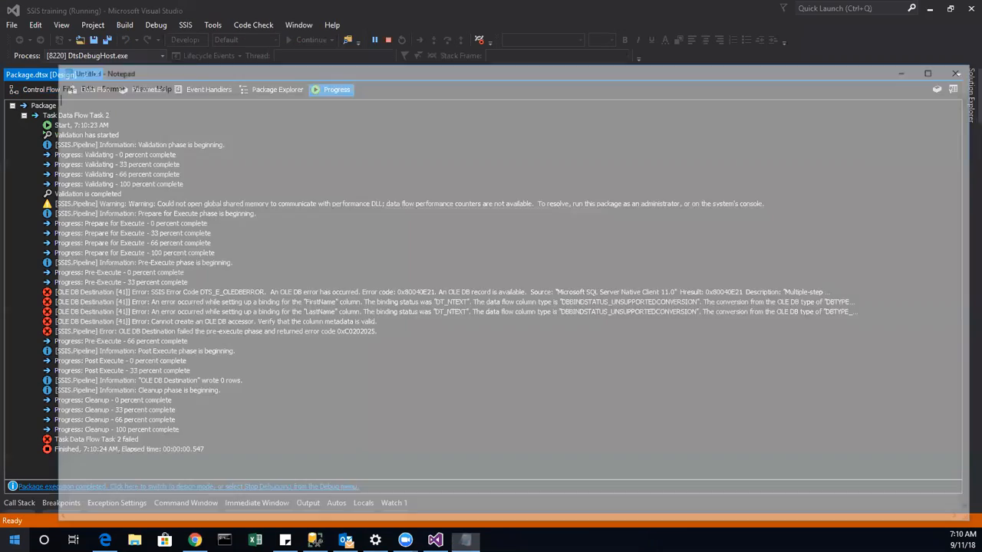
{"action": "key", "text": "ctrl+v"}
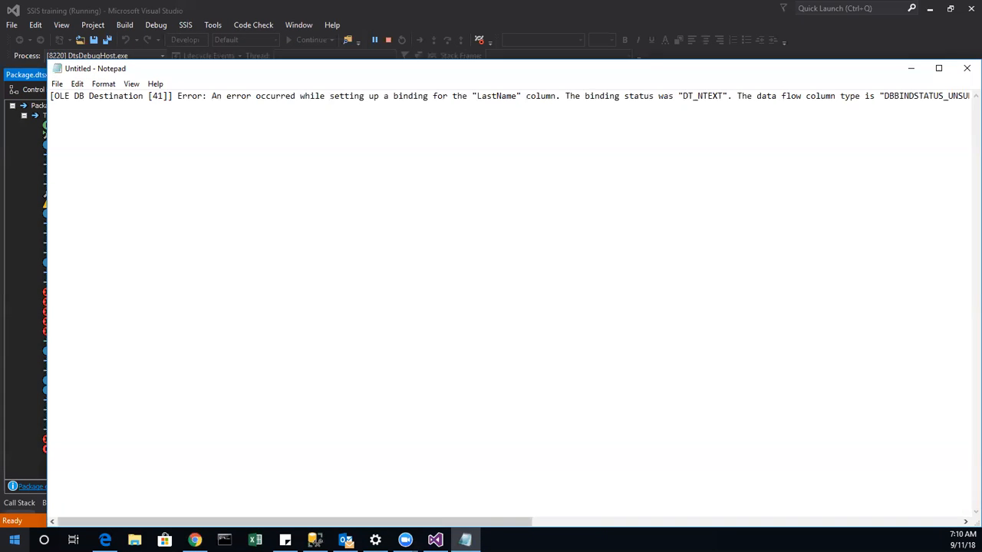
Break the pasted error text into separate lines before each "The data flow..." and "The conversion..." sentence, read it, and minimize Notepad.
{"action": "left_click", "coordinate": [735, 95]}
{"action": "key", "text": "Return"}
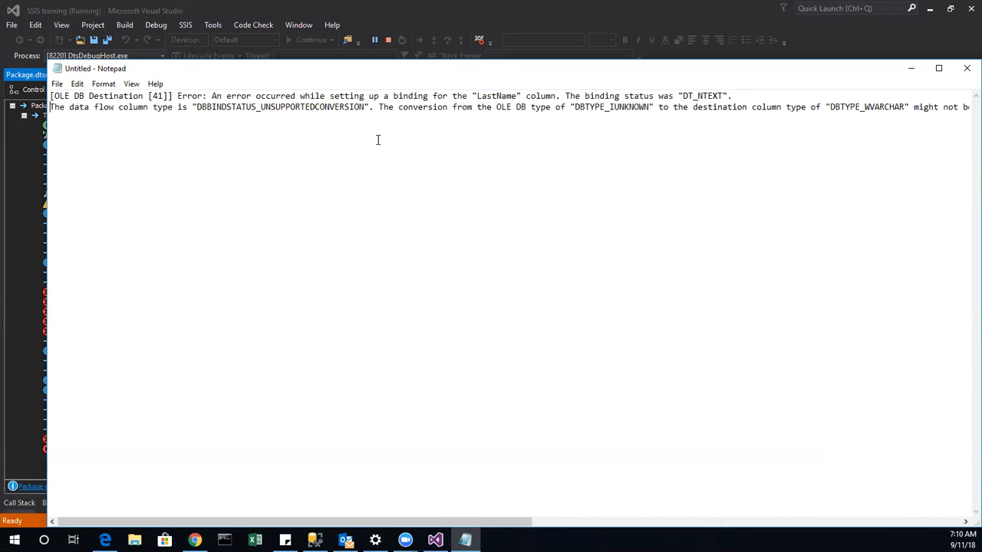
{"action": "left_click", "coordinate": [377, 110]}
{"action": "key", "text": "Return"}
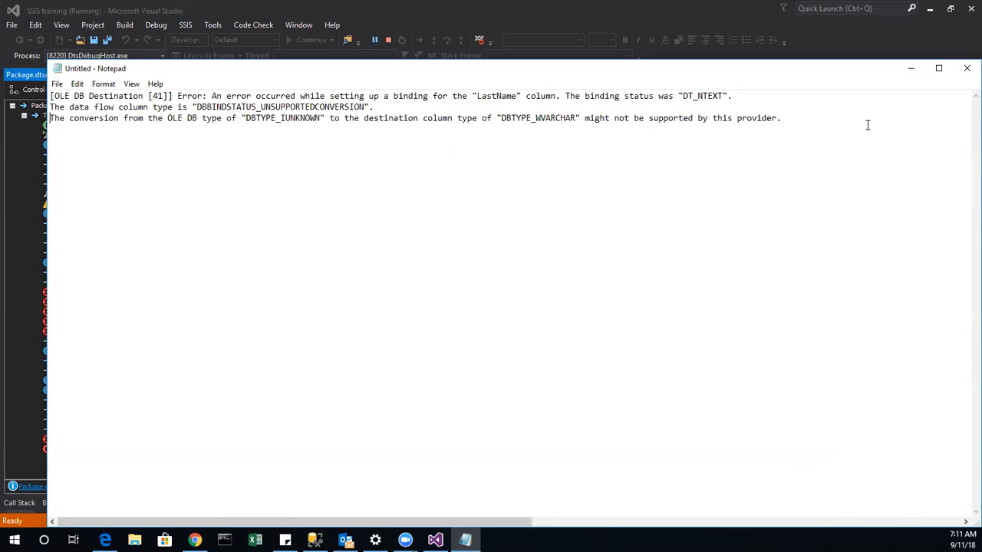
{"action": "left_click", "coordinate": [910, 68]}
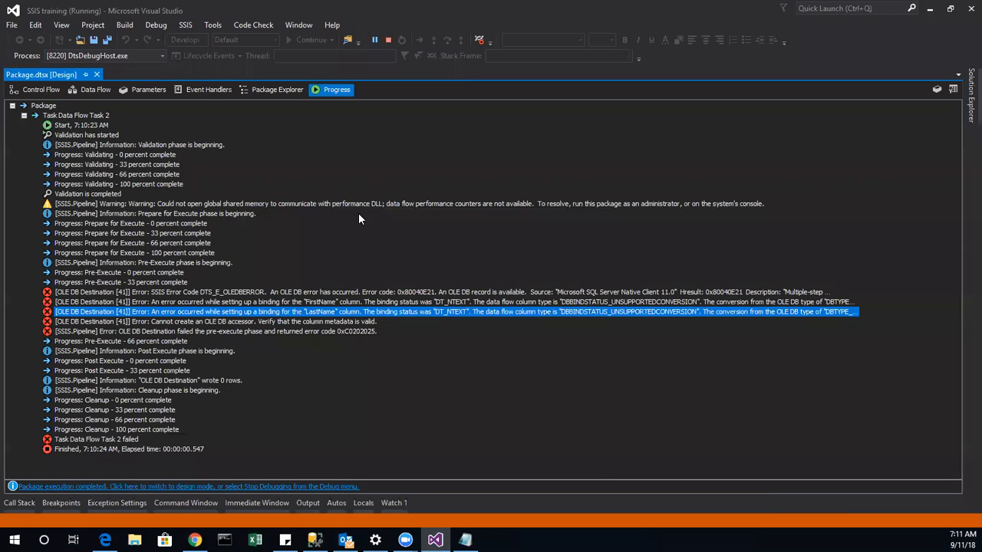
Stop debugging and set the FirstName column's data type to string [DT_STR] in the Data Conversion transformation, widening the data type column.
{"action": "left_click", "coordinate": [88, 90]}
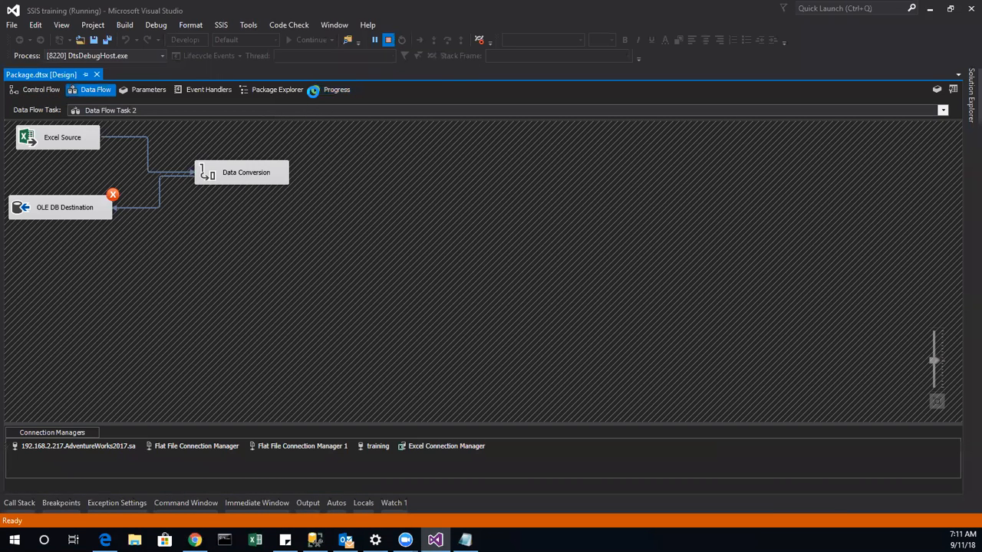
{"action": "key", "text": "shift+F5"}
{"action": "double_click", "coordinate": [366, 162]}
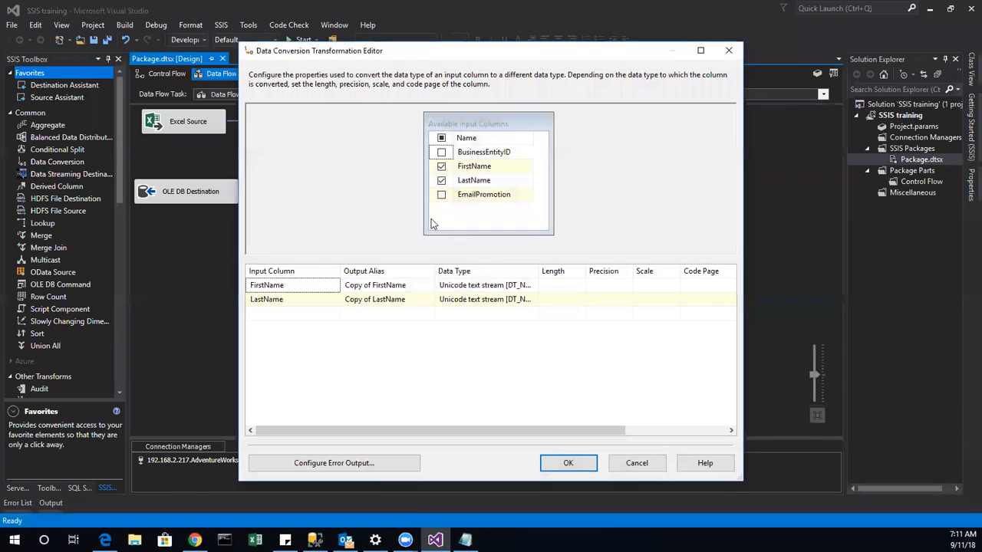
{"action": "left_click", "coordinate": [511, 287]}
{"action": "left_click", "coordinate": [532, 285]}
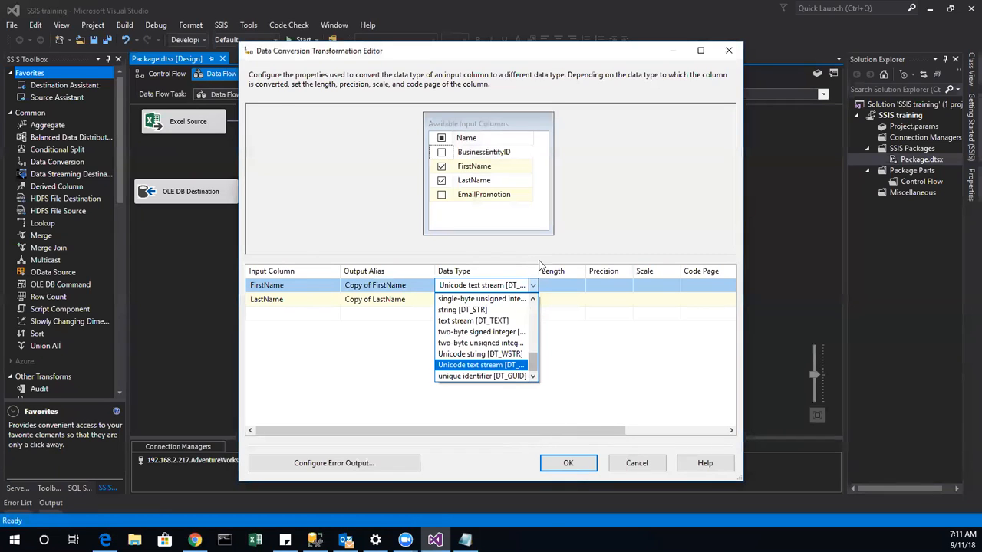
{"action": "left_click", "coordinate": [557, 302]}
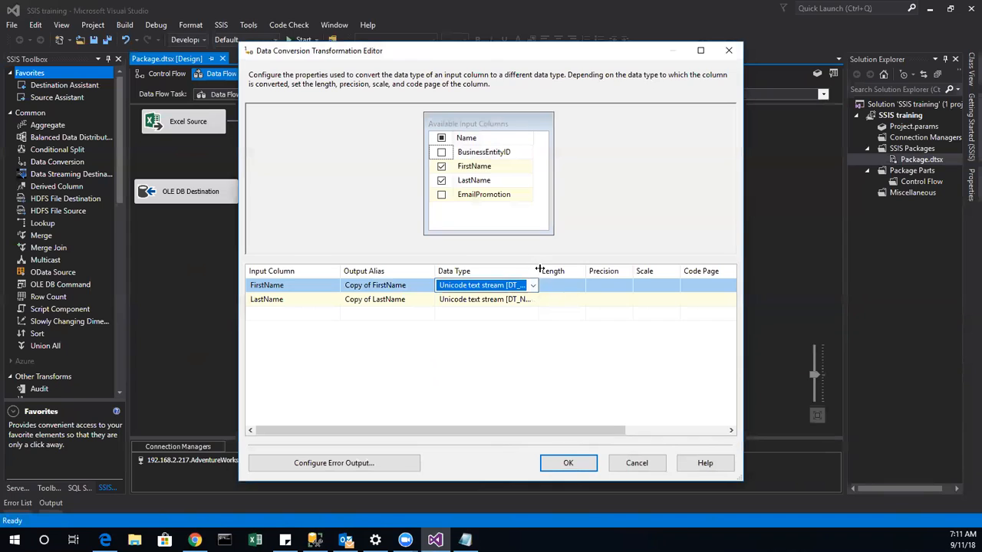
{"action": "left_click_drag", "start_coordinate": [540, 271], "coordinate": [626, 270]}
{"action": "left_click", "coordinate": [619, 285]}
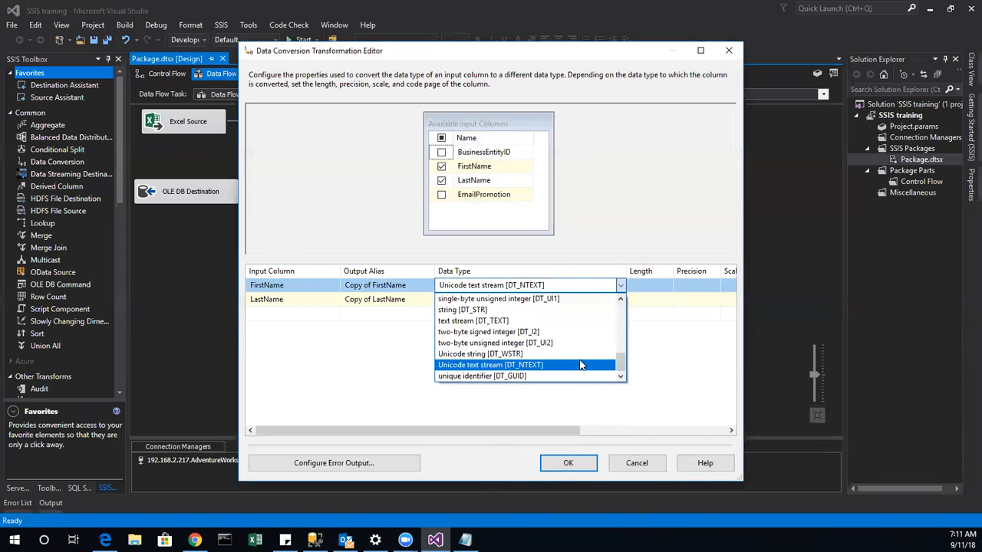
{"action": "left_click", "coordinate": [461, 310]}
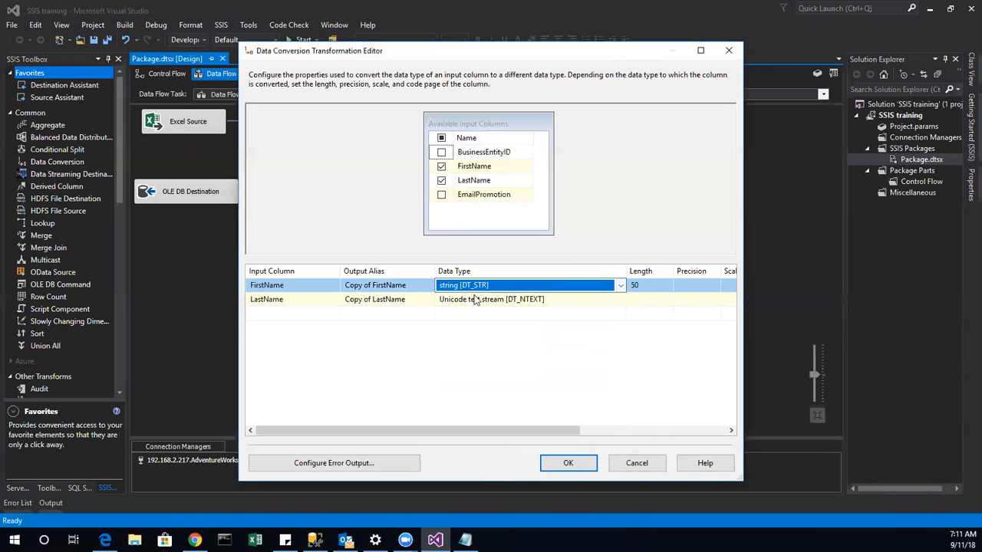
Set the LastName column's data type to string [DT_STR] in the Data Conversion transformation and run the package.
{"action": "left_click", "coordinate": [480, 300]}
{"action": "left_click", "coordinate": [620, 300]}
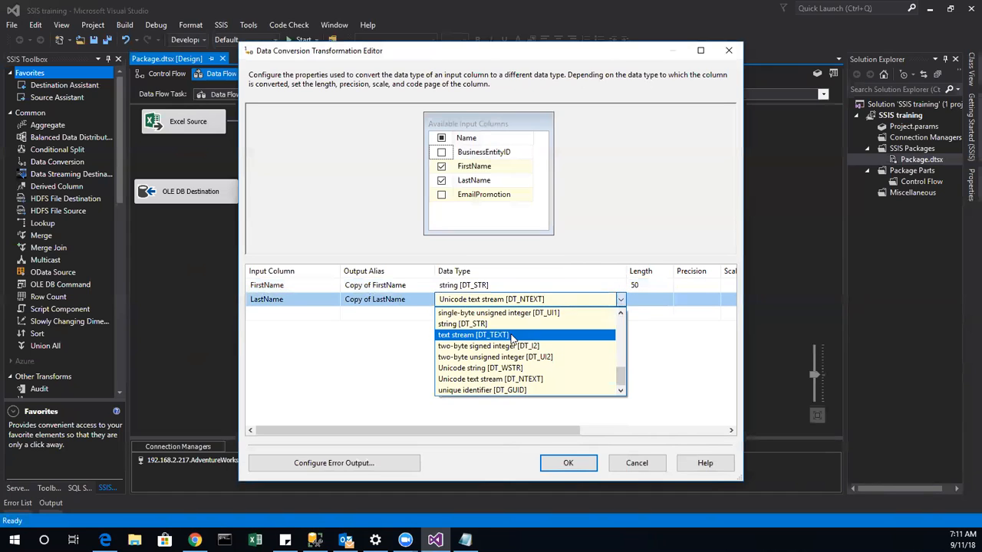
{"action": "left_click", "coordinate": [509, 325]}
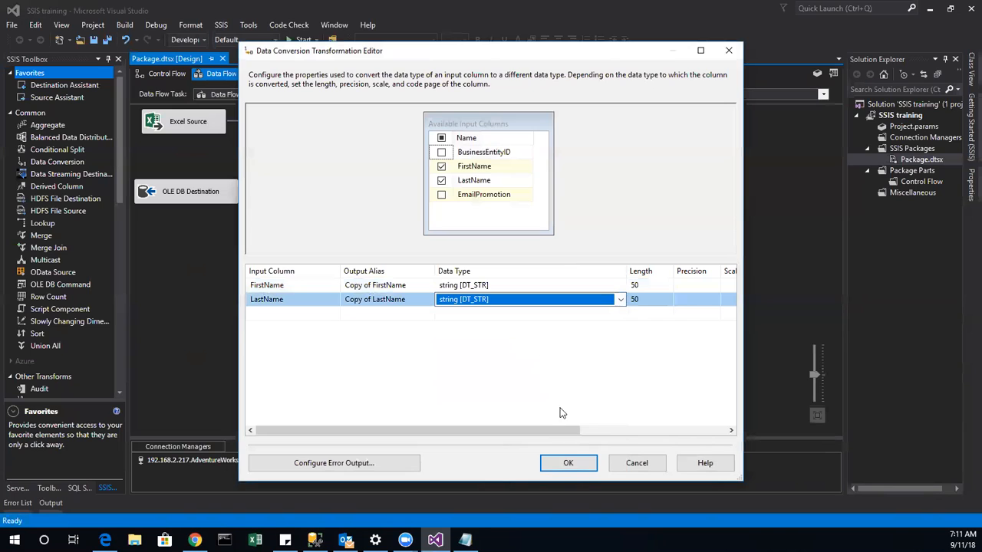
{"action": "left_click", "coordinate": [581, 469]}
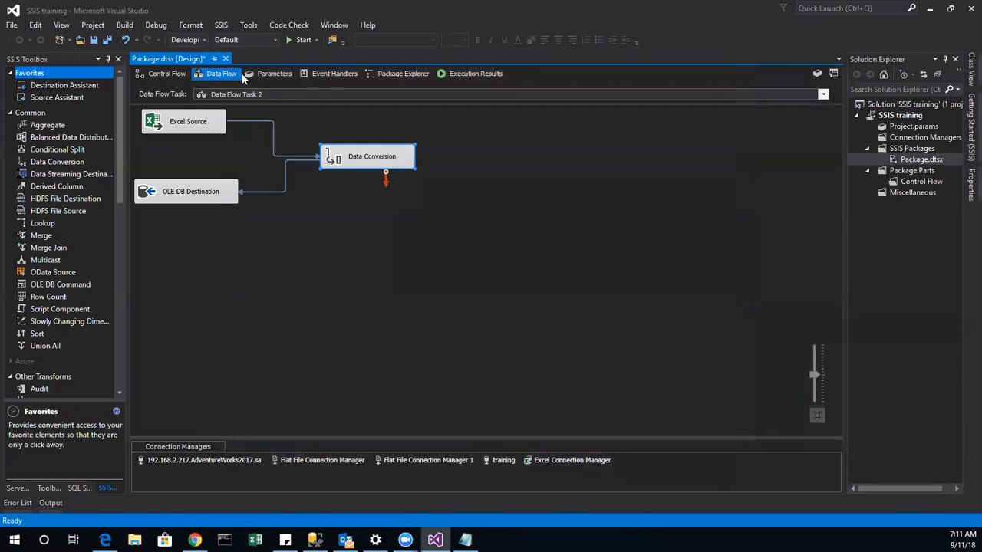
{"action": "left_click", "coordinate": [300, 39]}
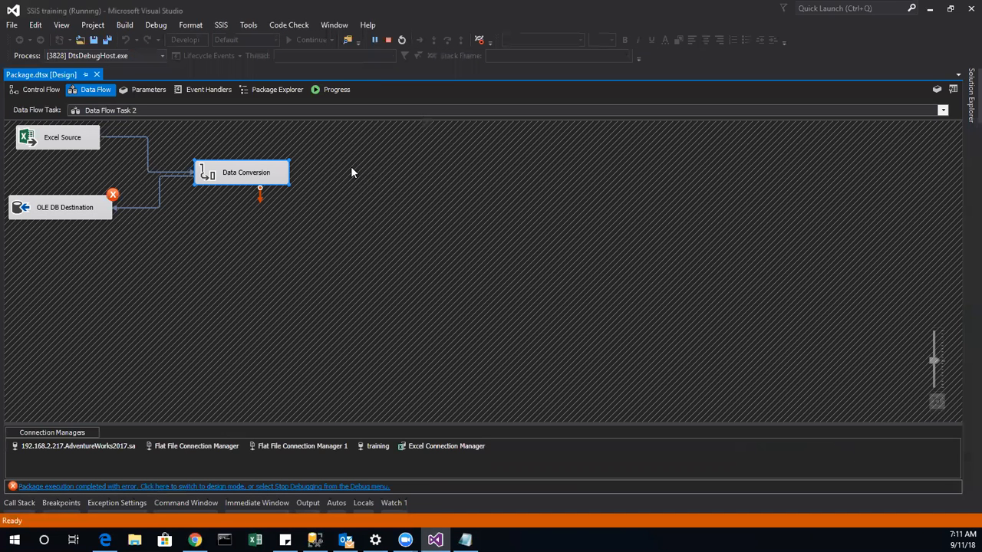
Try to open the advanced editor of the OLE DB Destination while the package is in debug mode.
{"action": "right_click", "coordinate": [74, 211]}
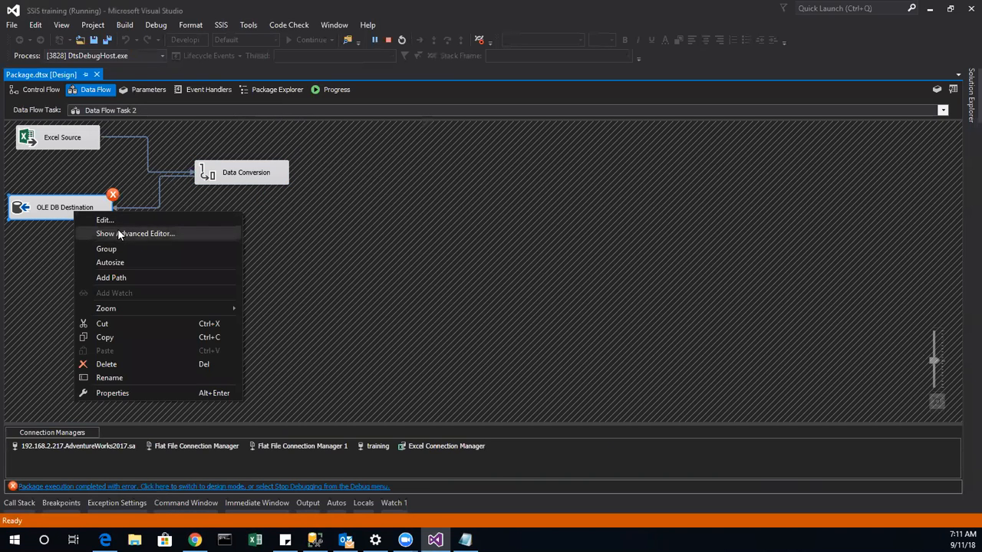
{"action": "left_click", "coordinate": [119, 235]}
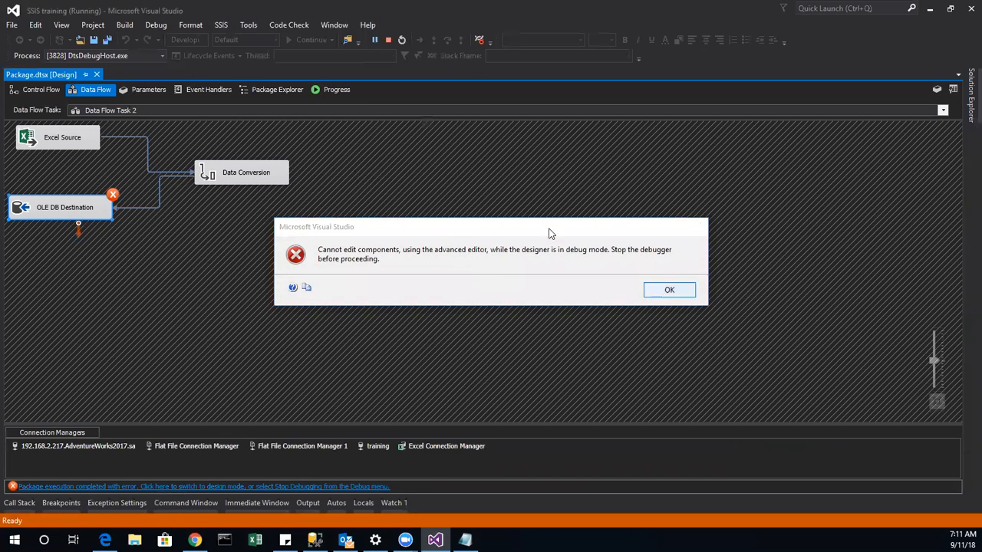
{"action": "key", "text": "Return"}
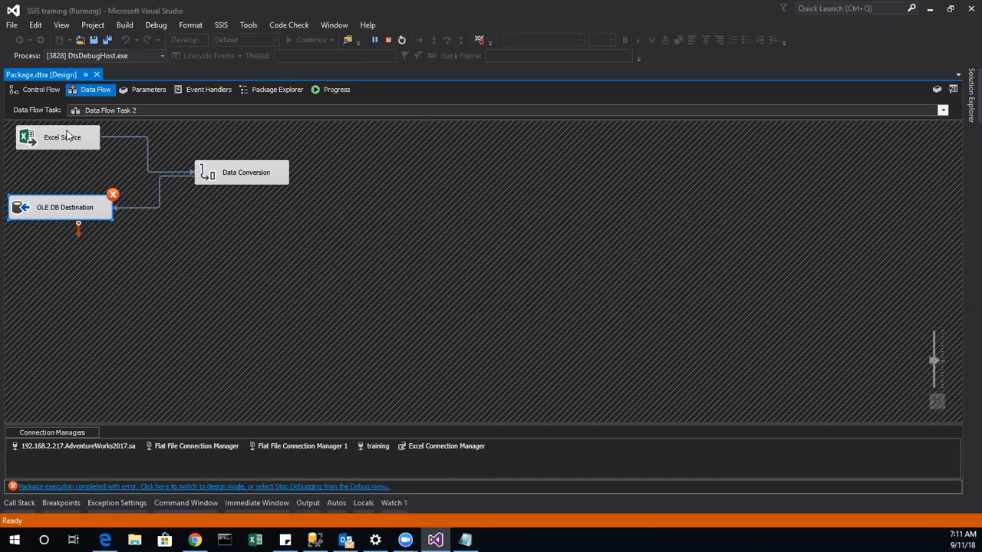
{"action": "left_click", "coordinate": [34, 90]}
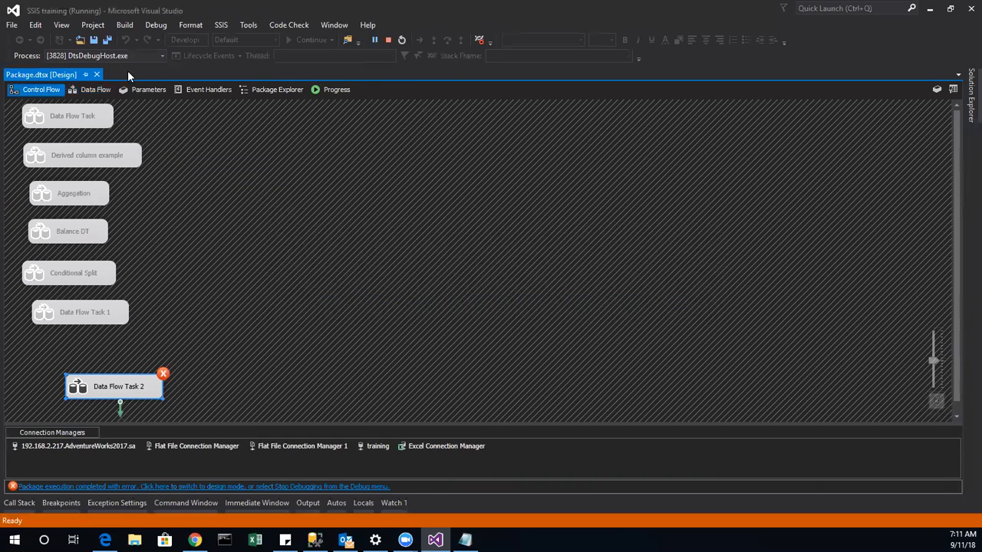
{"action": "left_click", "coordinate": [92, 89]}
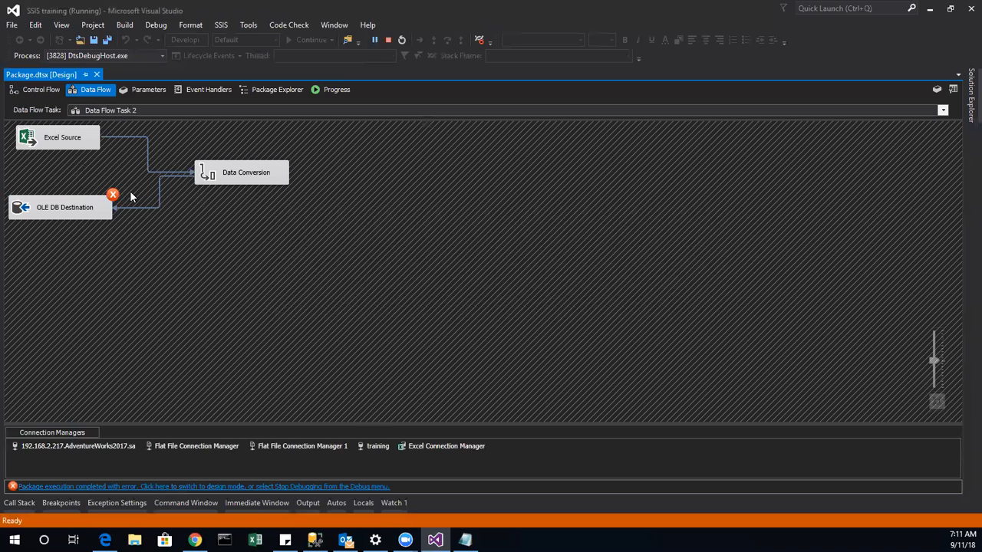
Stop debugging and examine the data types of the OLE DB Destination's external columns in its advanced editor.
{"action": "left_click", "coordinate": [392, 40]}
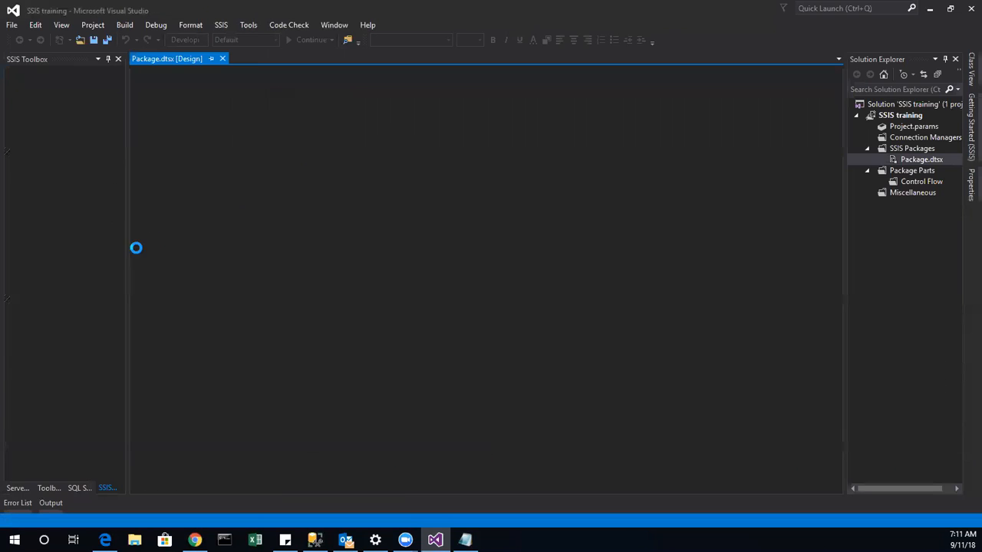
{"action": "right_click", "coordinate": [182, 192]}
{"action": "left_click", "coordinate": [246, 212]}
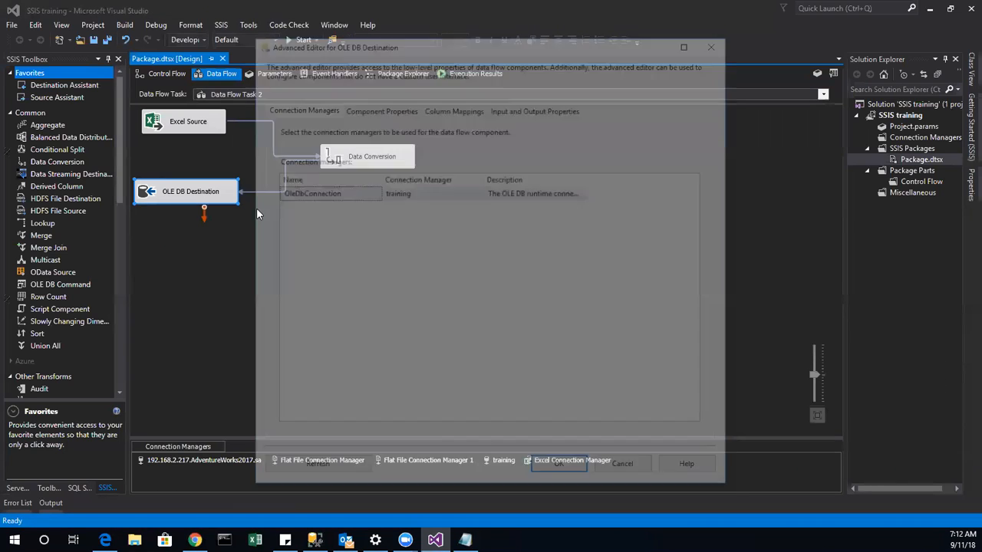
{"action": "left_click", "coordinate": [521, 109]}
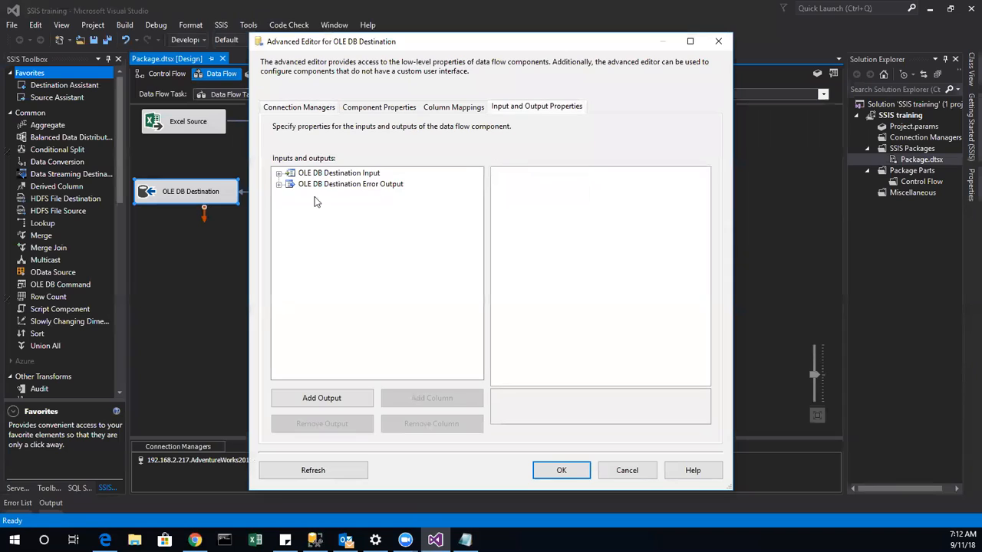
{"action": "left_click", "coordinate": [279, 174]}
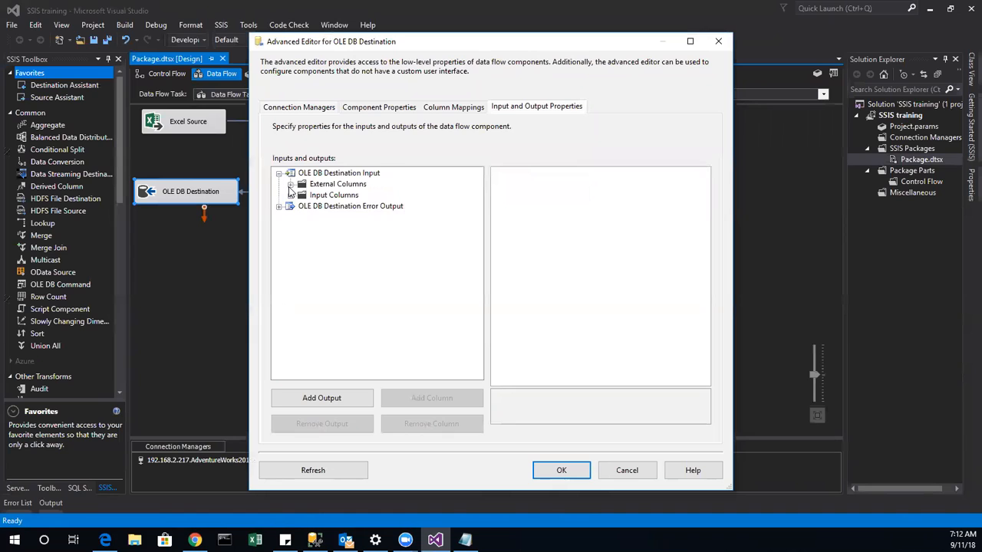
{"action": "left_click", "coordinate": [290, 184]}
{"action": "left_click", "coordinate": [341, 231]}
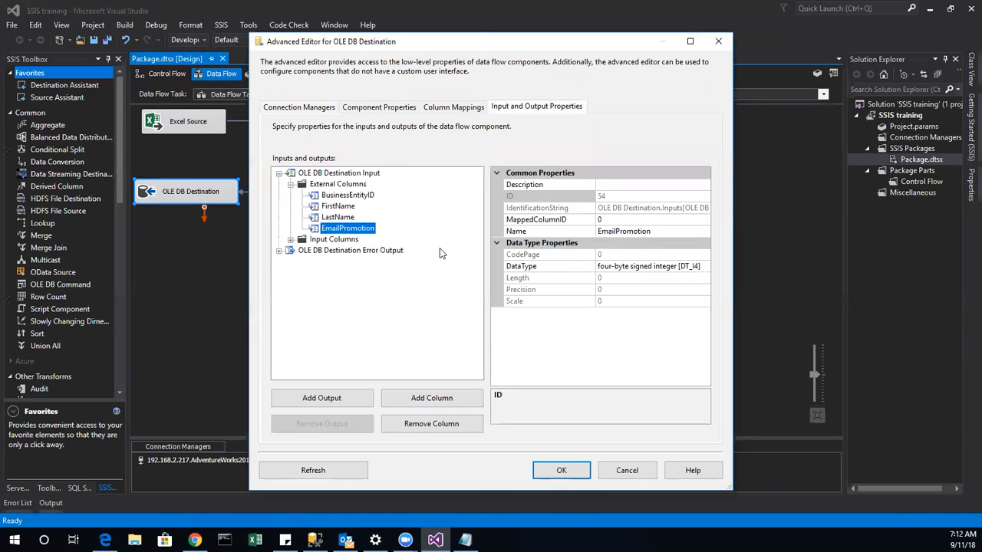
{"action": "left_click", "coordinate": [342, 218]}
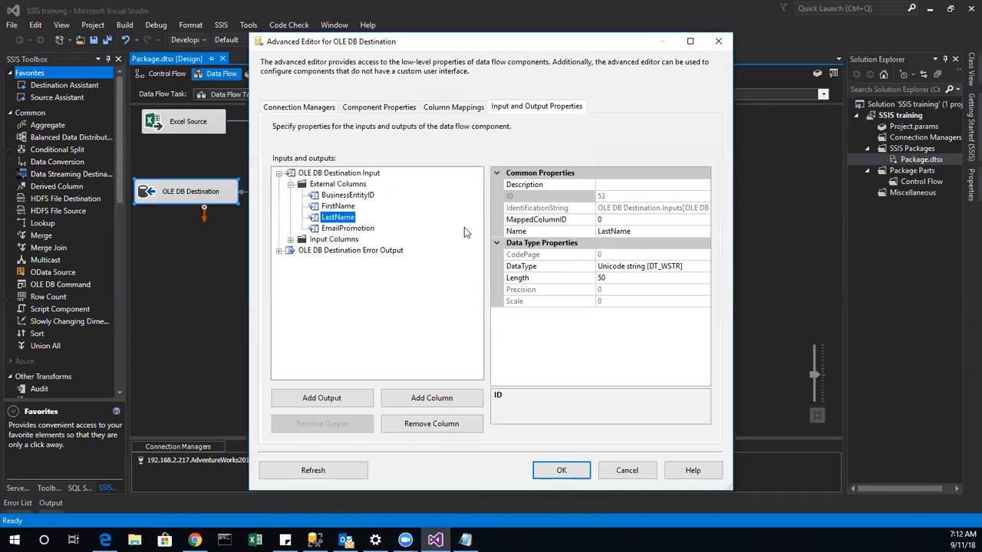
{"action": "left_click", "coordinate": [350, 208]}
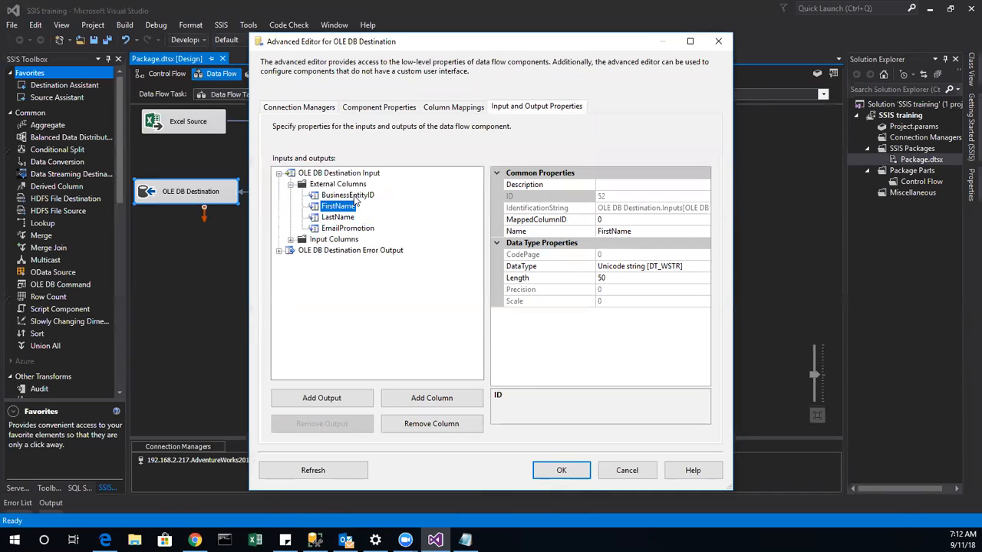
{"action": "left_click", "coordinate": [355, 196]}
{"action": "left_click", "coordinate": [627, 471]}
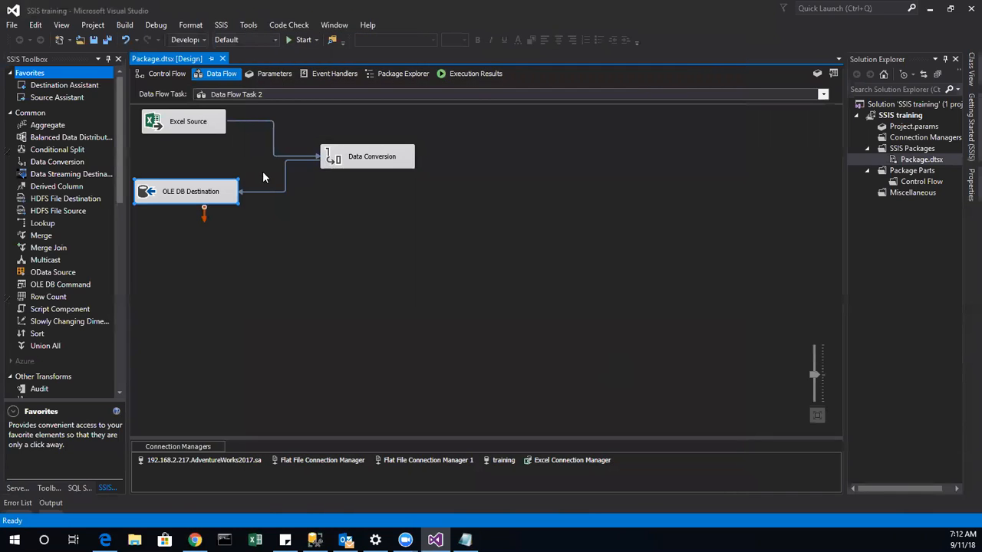
Set the FirstName and LastName columns' data types to Unicode string [DT_WSTR] in the Data Conversion transformation.
{"action": "right_click", "coordinate": [374, 166]}
{"action": "left_click", "coordinate": [409, 172]}
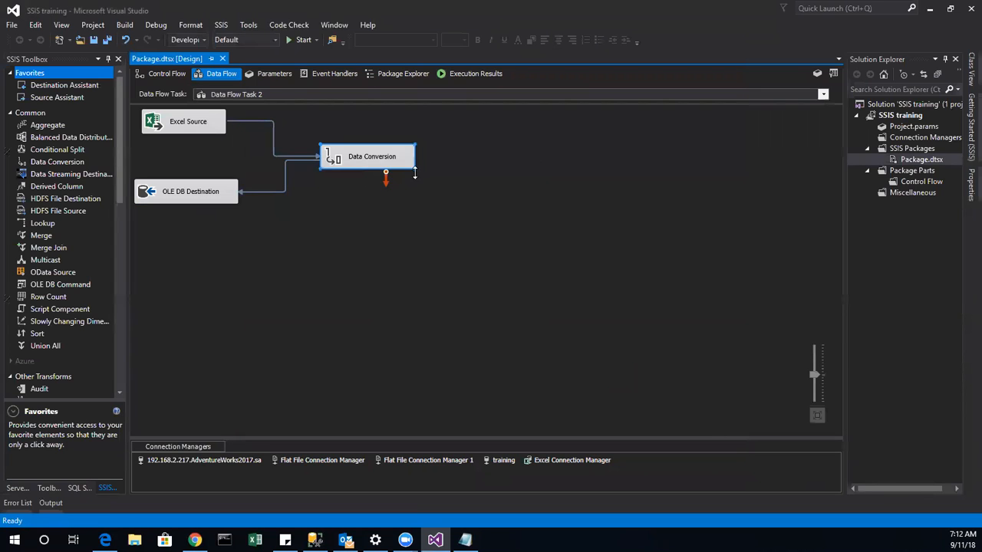
{"action": "left_click", "coordinate": [522, 285]}
{"action": "left_click", "coordinate": [532, 286]}
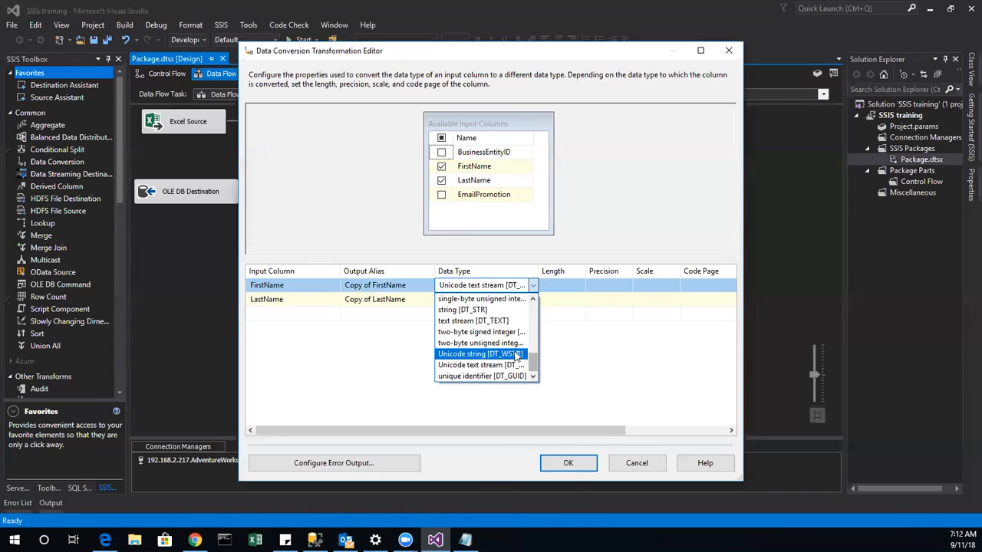
{"action": "left_click", "coordinate": [517, 354]}
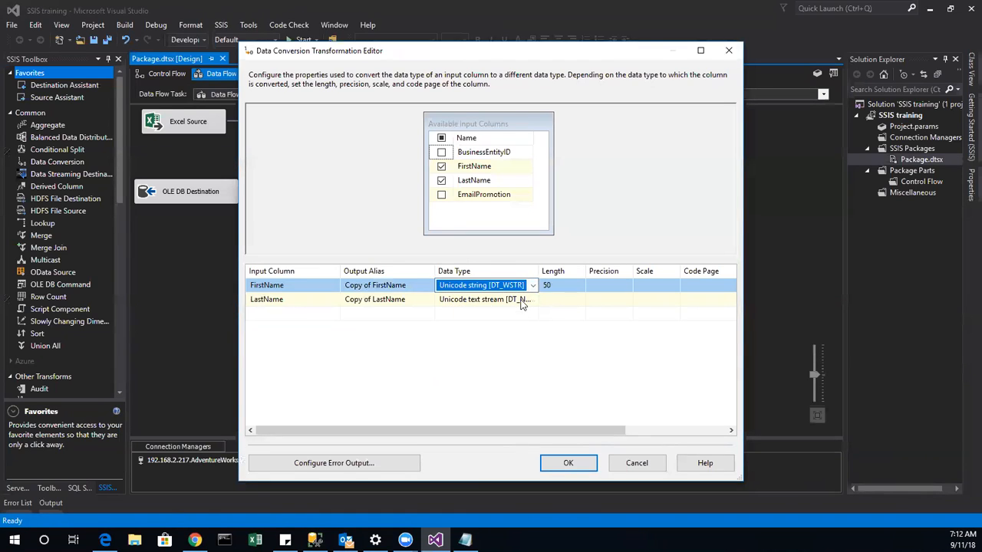
{"action": "left_click", "coordinate": [519, 299]}
{"action": "left_click", "coordinate": [532, 300]}
{"action": "left_click", "coordinate": [511, 369]}
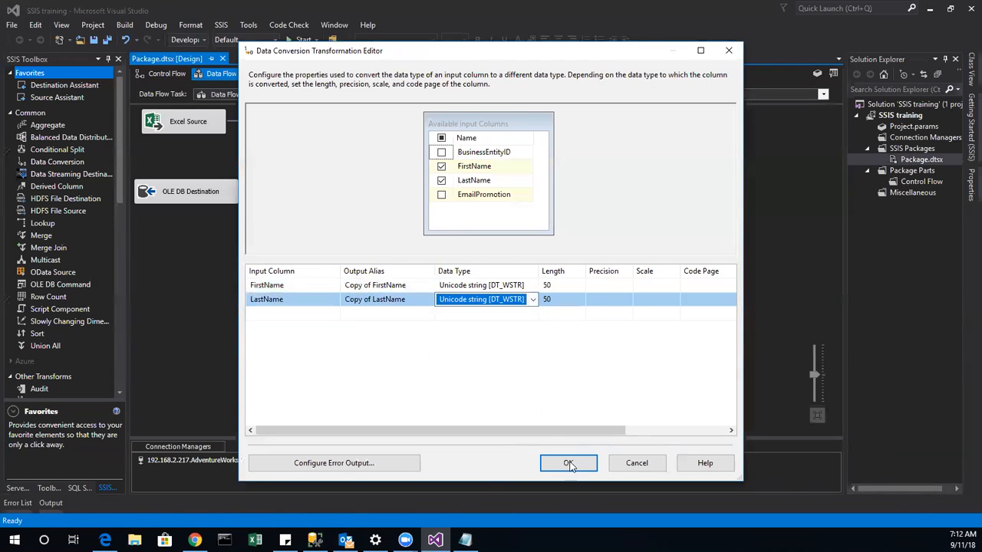
{"action": "left_click", "coordinate": [569, 462]}
Run the package to load the Excel rows through Data Flow Task 2, and stop debugging.
{"action": "left_click", "coordinate": [292, 43]}
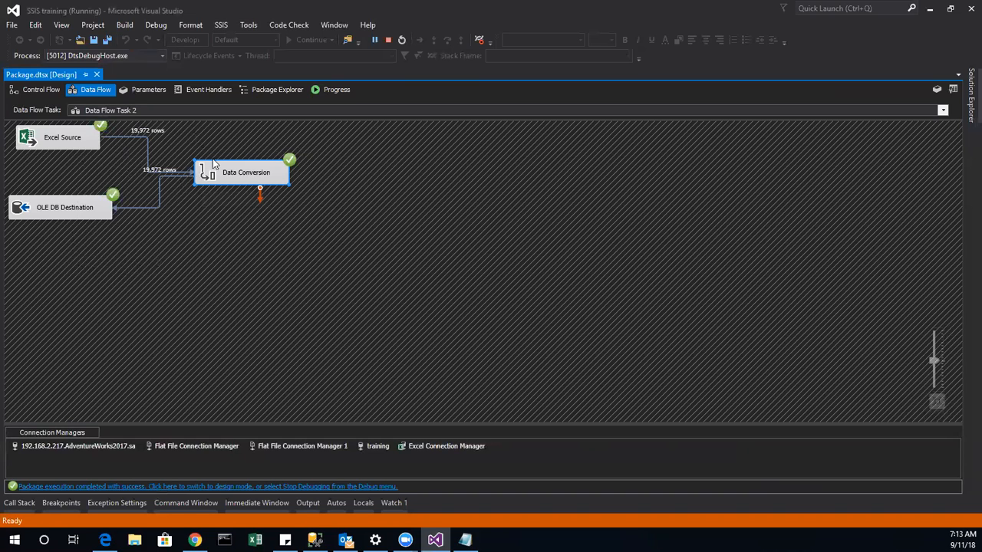
{"action": "right_click", "coordinate": [98, 213]}
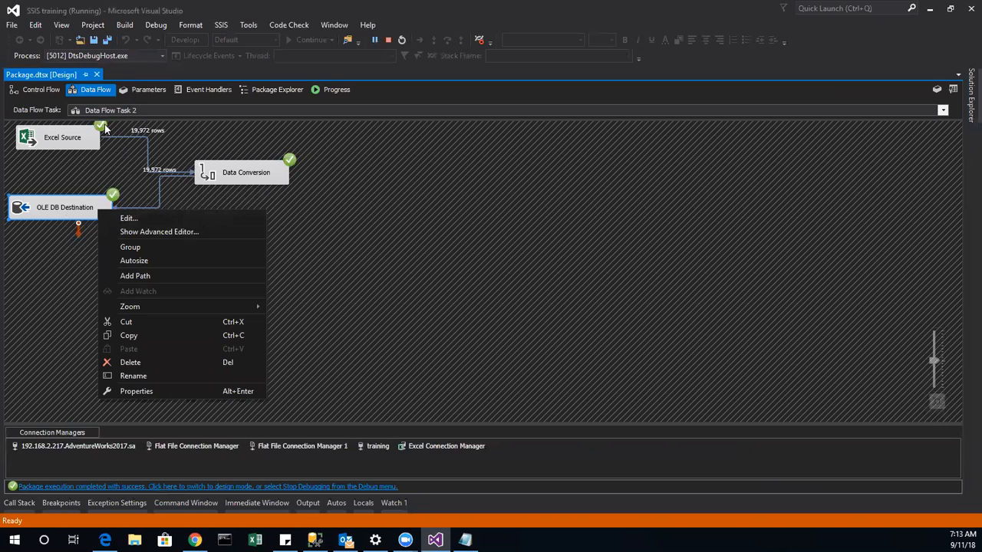
{"action": "left_click", "coordinate": [245, 183]}
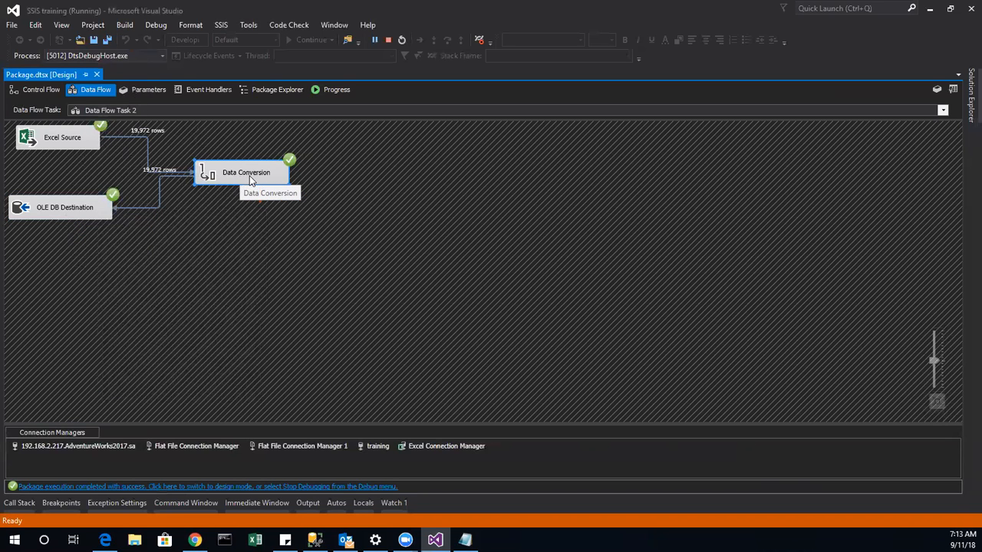
{"action": "left_click", "coordinate": [389, 40]}
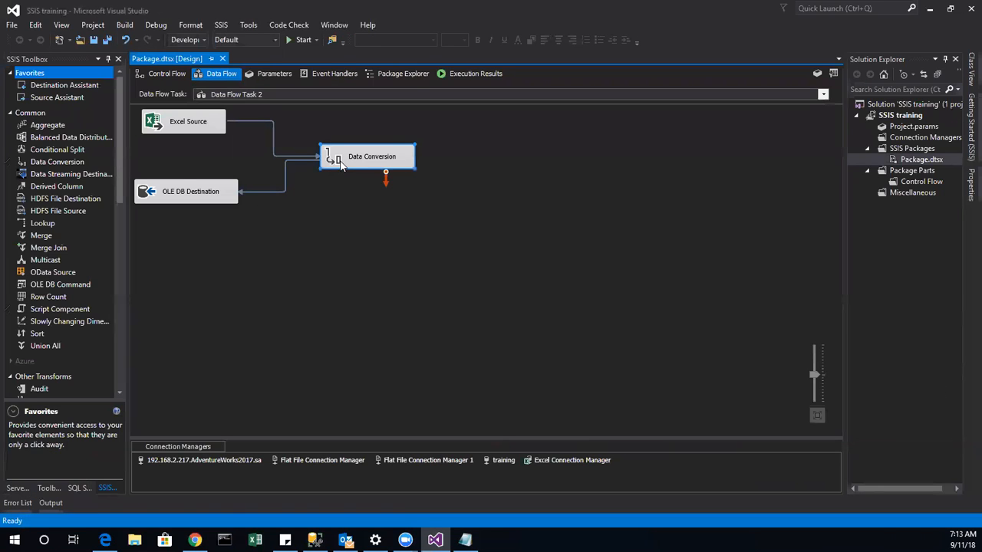
Examine the FirstName and LastName external columns' data types in the OLE DB Destination's advanced editor, and close it unchanged.
{"action": "right_click", "coordinate": [179, 197]}
{"action": "left_click", "coordinate": [222, 212]}
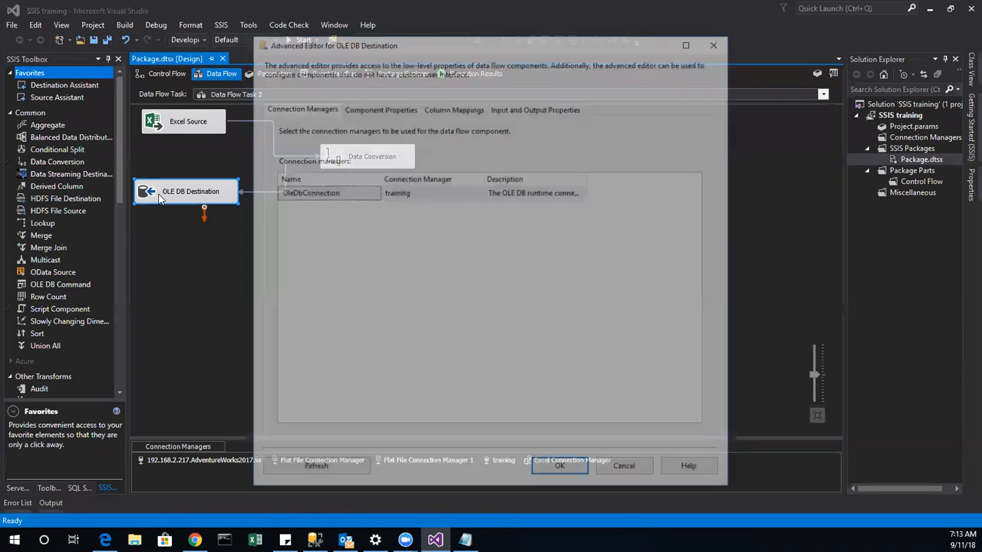
{"action": "left_click", "coordinate": [532, 110]}
{"action": "left_click", "coordinate": [280, 173]}
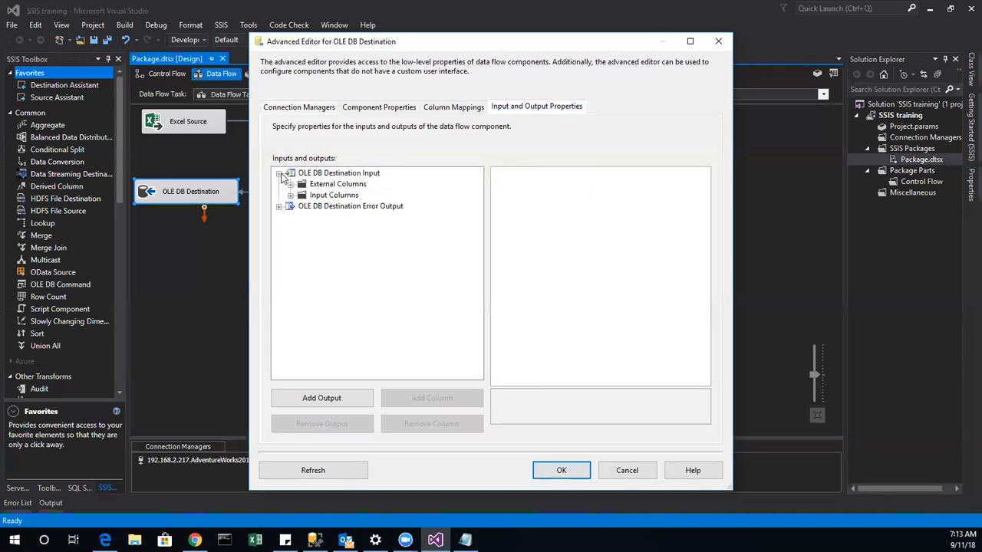
{"action": "left_click", "coordinate": [291, 184]}
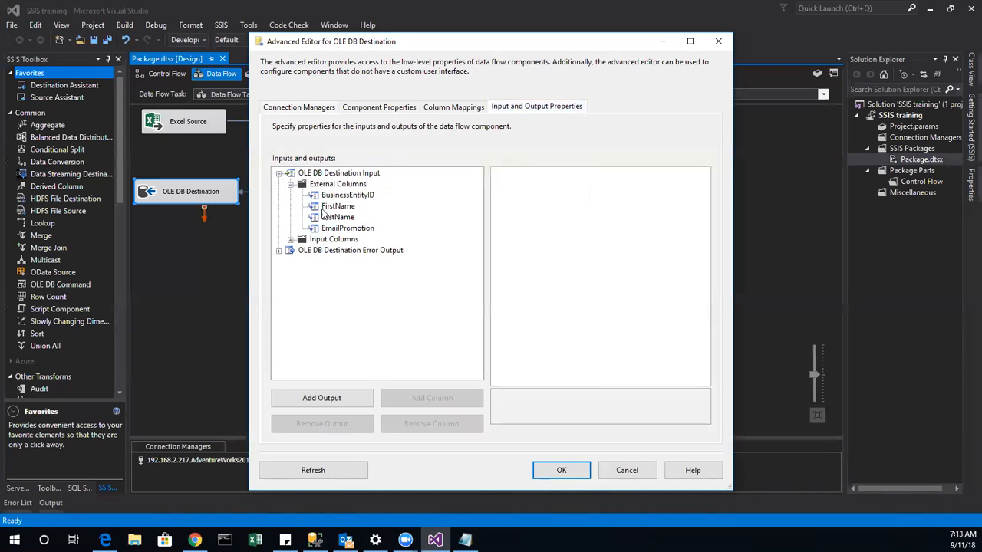
{"action": "left_click", "coordinate": [340, 207]}
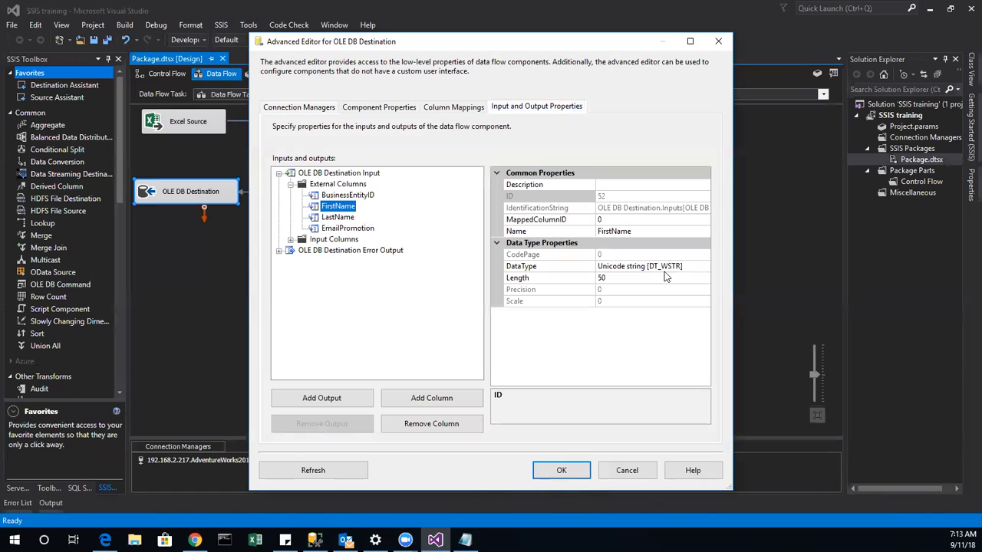
{"action": "left_click", "coordinate": [326, 217]}
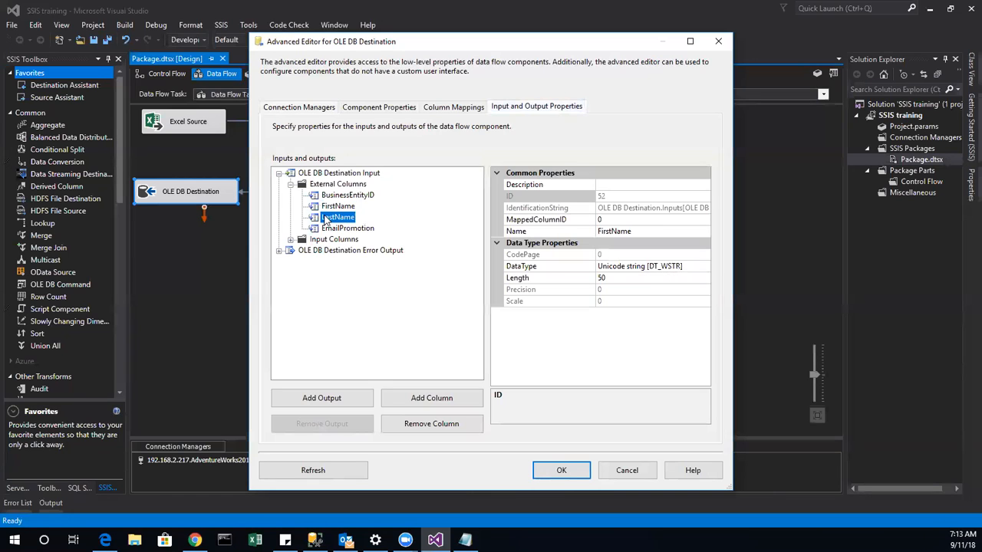
{"action": "left_click", "coordinate": [625, 471]}
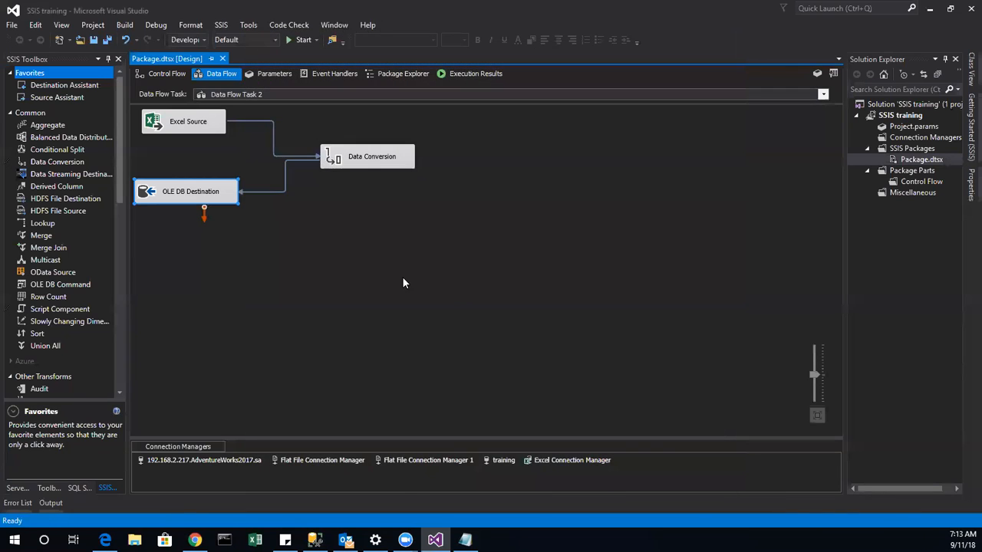
Examine the FirstName output column's data type properties in the Excel Source's advanced editor.
{"action": "right_click", "coordinate": [411, 164]}
{"action": "left_click", "coordinate": [197, 119]}
{"action": "right_click", "coordinate": [197, 119]}
{"action": "left_click", "coordinate": [233, 134]}
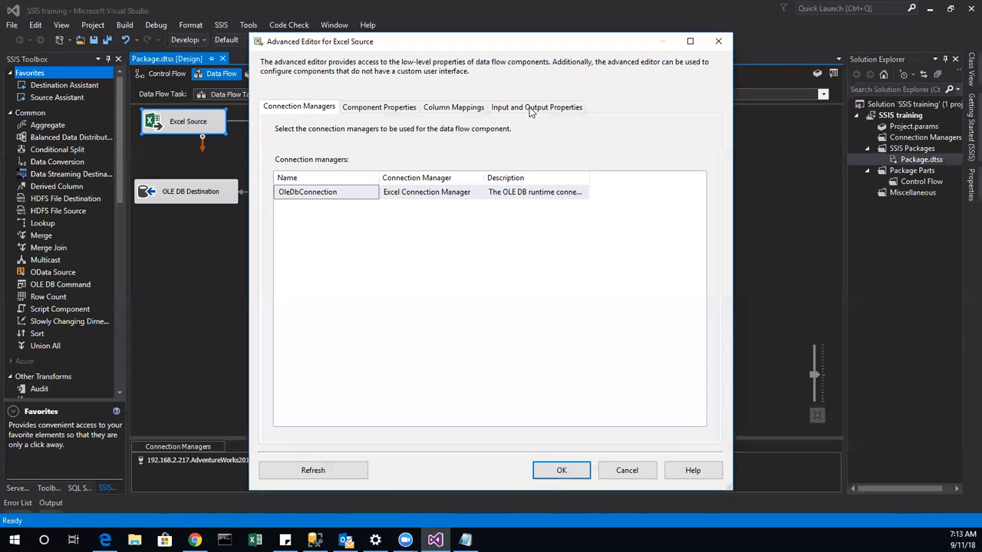
{"action": "left_click", "coordinate": [541, 107]}
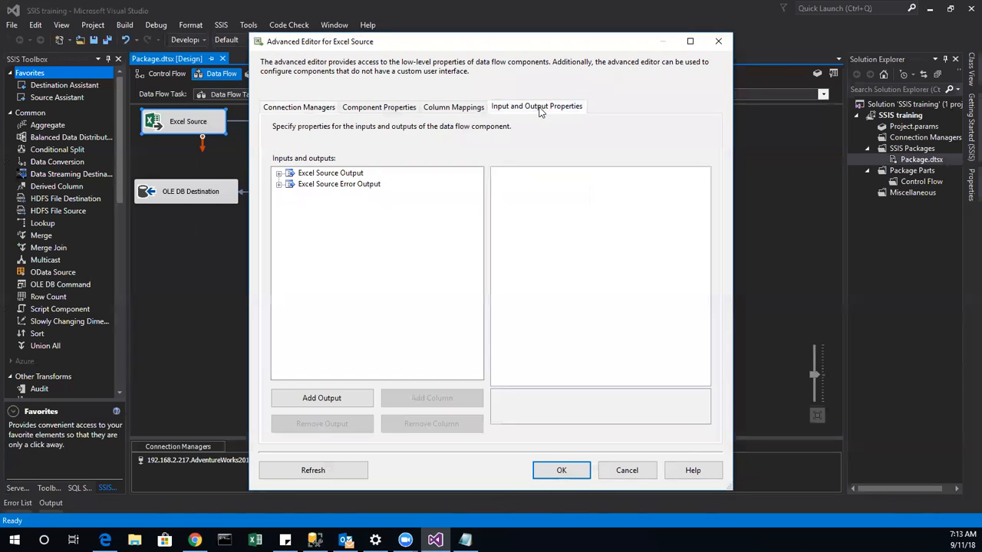
{"action": "left_click", "coordinate": [287, 175]}
{"action": "left_click", "coordinate": [279, 173]}
{"action": "left_click", "coordinate": [291, 195]}
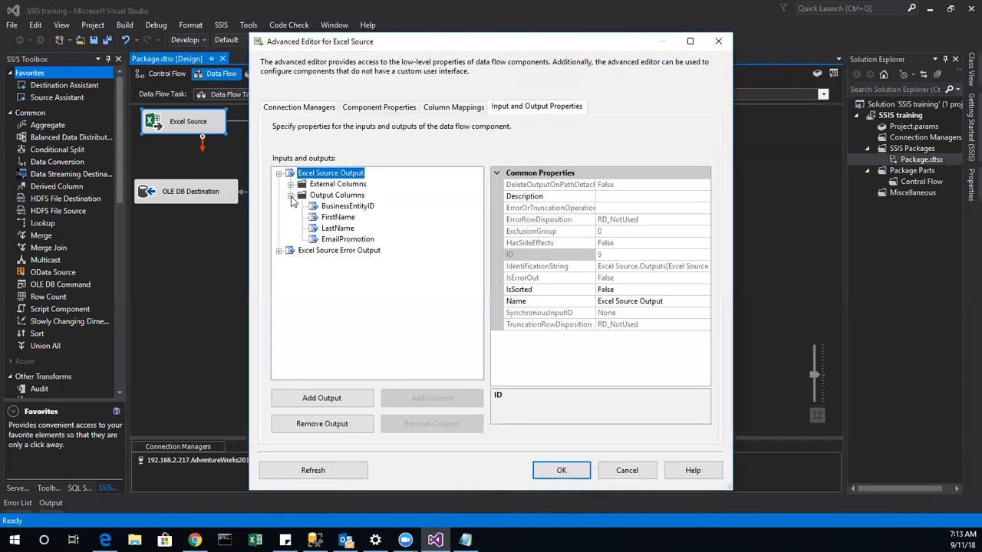
{"action": "left_click", "coordinate": [345, 219]}
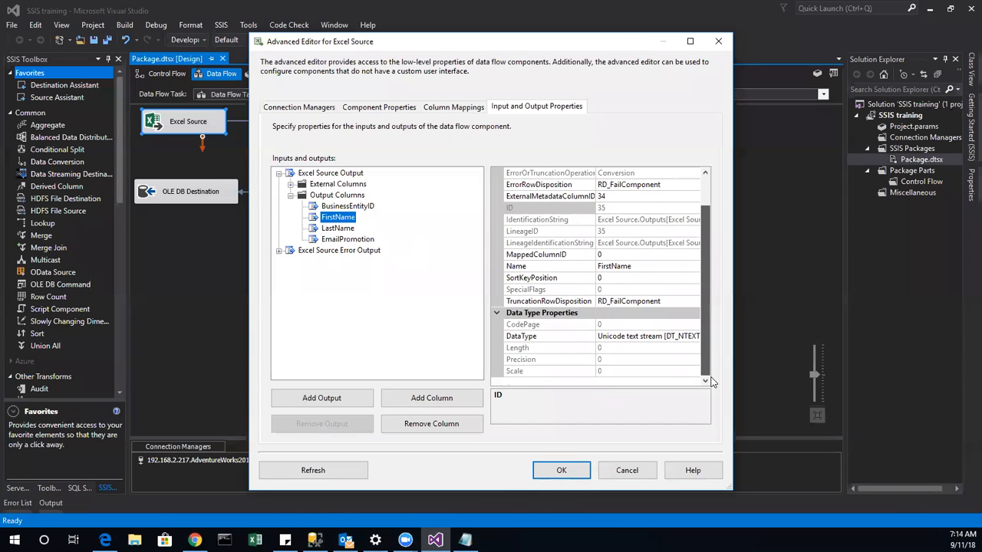
Finish checking the Excel Source's FirstName data type, then review the Data Conversion settings for FirstName and LastName.
{"action": "left_click_drag", "start_coordinate": [707, 378], "coordinate": [708, 345]}
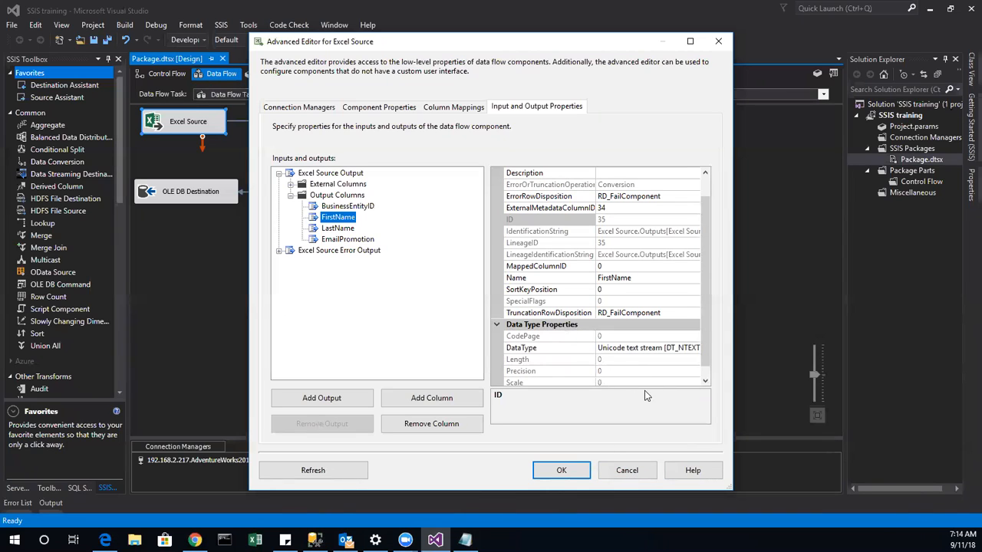
{"action": "left_click", "coordinate": [623, 473]}
{"action": "double_click", "coordinate": [330, 155]}
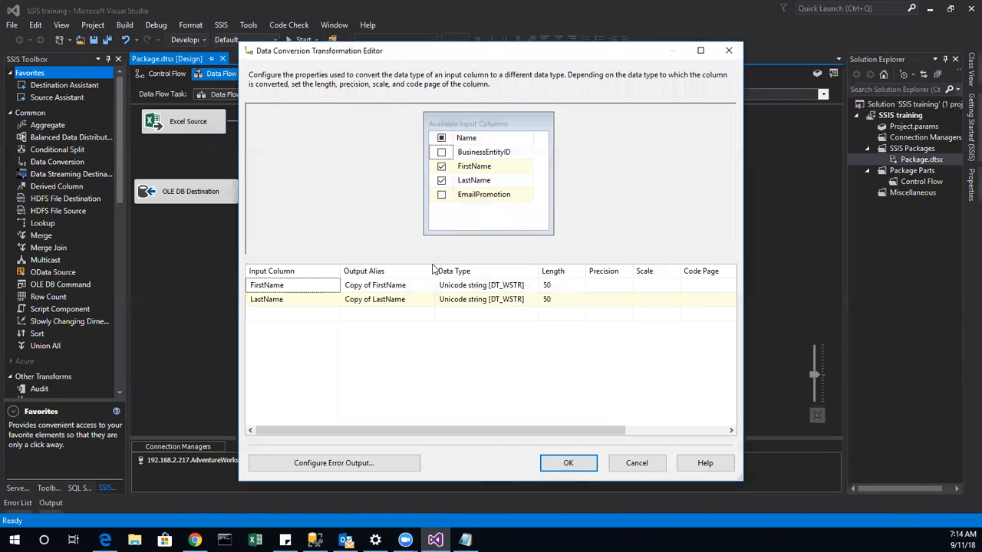
{"action": "left_click", "coordinate": [567, 463]}
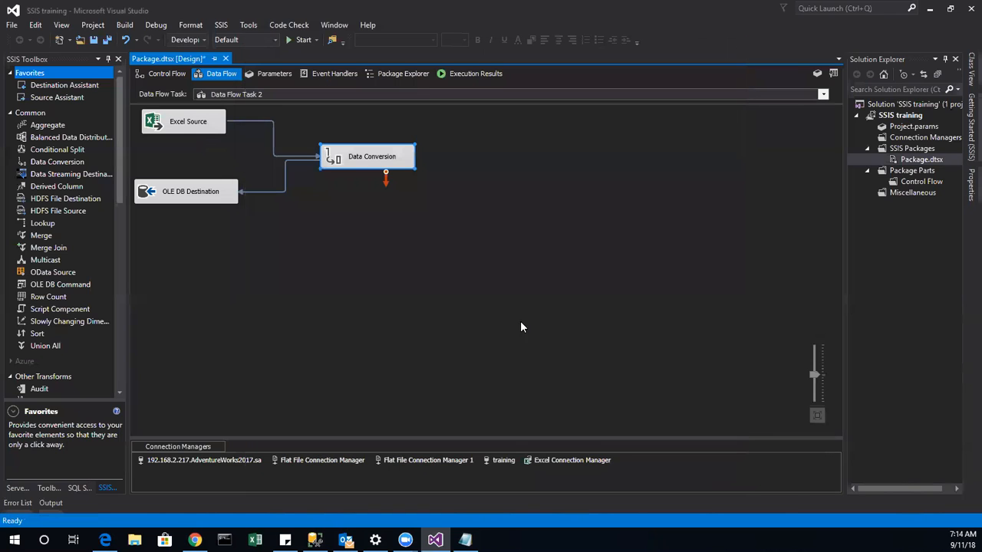
Preview the existing rows of the ADWPerson table from the OLE DB Destination, and close its editor without changes.
{"action": "double_click", "coordinate": [197, 201]}
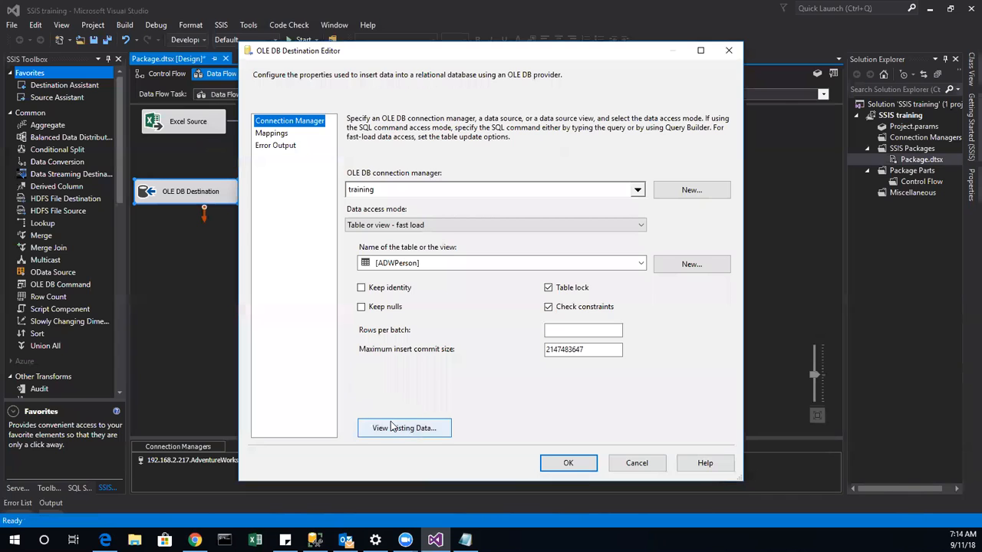
{"action": "left_click", "coordinate": [397, 430]}
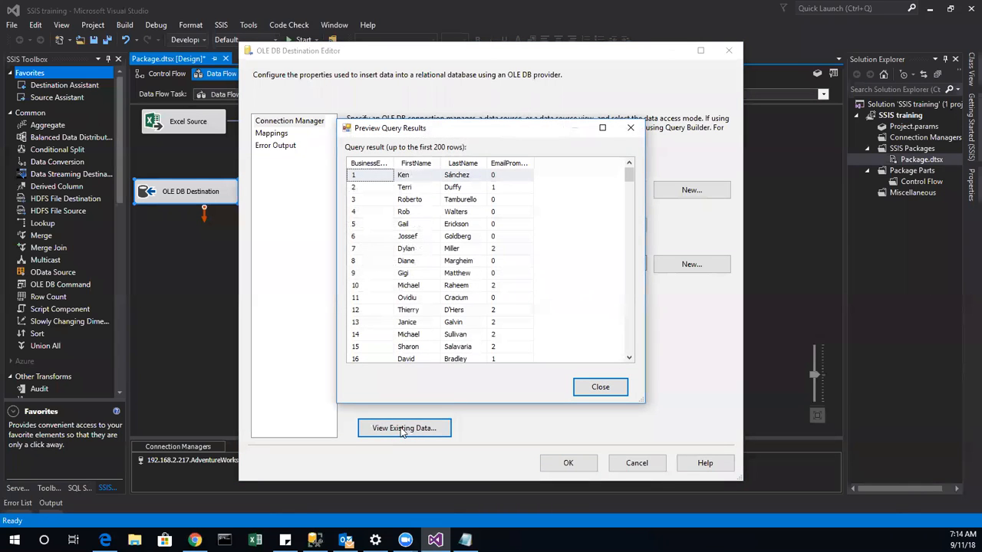
{"action": "left_click_drag", "start_coordinate": [626, 176], "coordinate": [629, 346]}
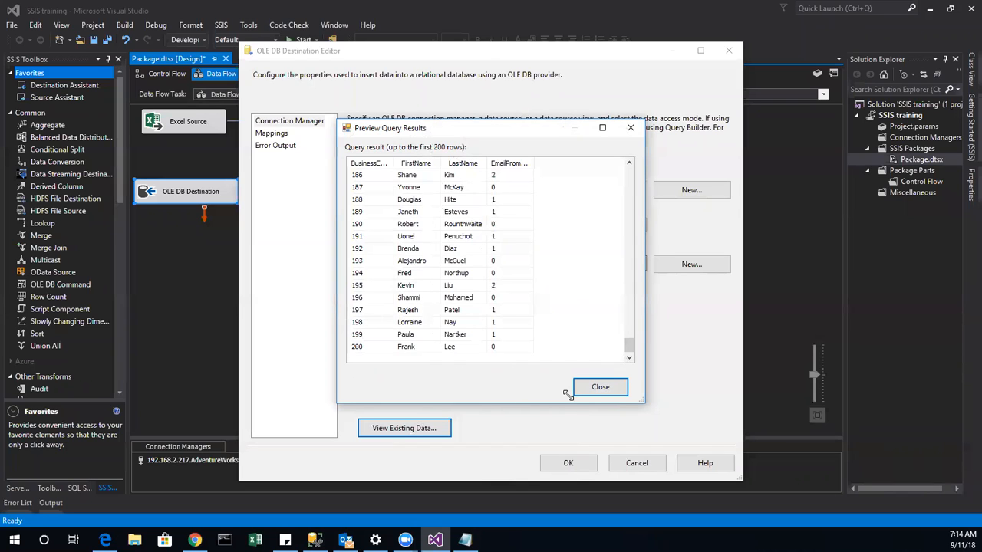
{"action": "left_click", "coordinate": [597, 388]}
{"action": "left_click", "coordinate": [642, 467]}
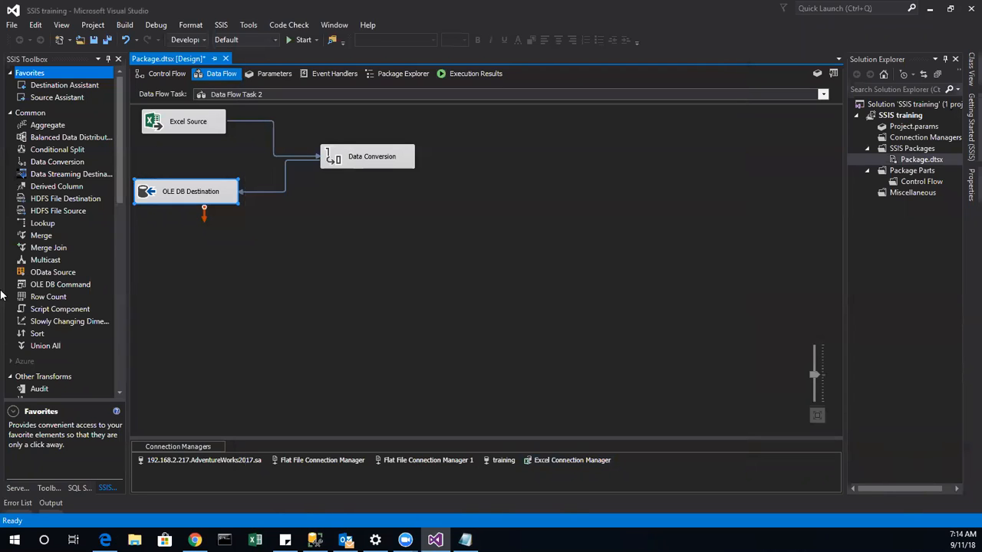
Rename the disabled Data Flow Task 1 in the control flow as SQL SERVER TO EXCEL.
{"action": "left_click", "coordinate": [161, 73]}
{"action": "right_click", "coordinate": [220, 294]}
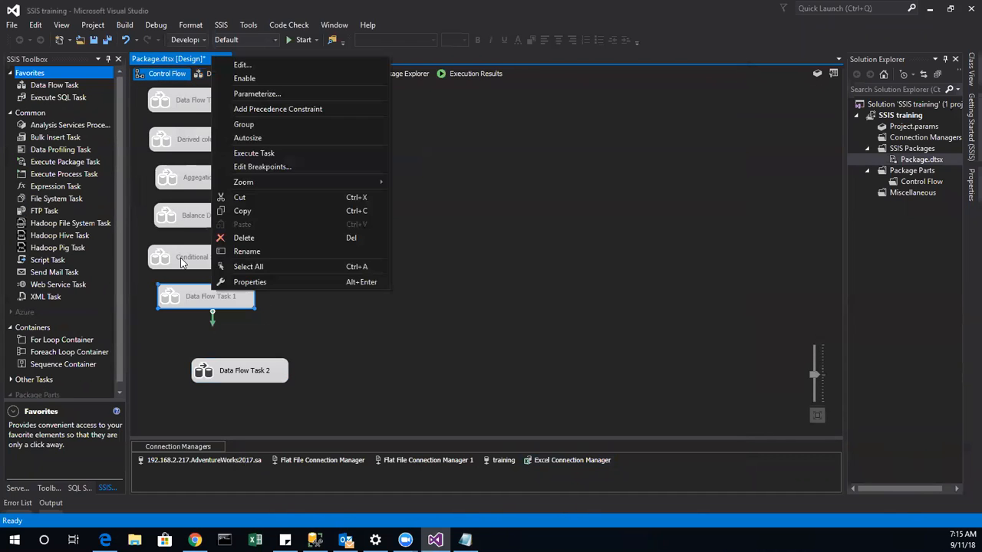
{"action": "left_click", "coordinate": [244, 250]}
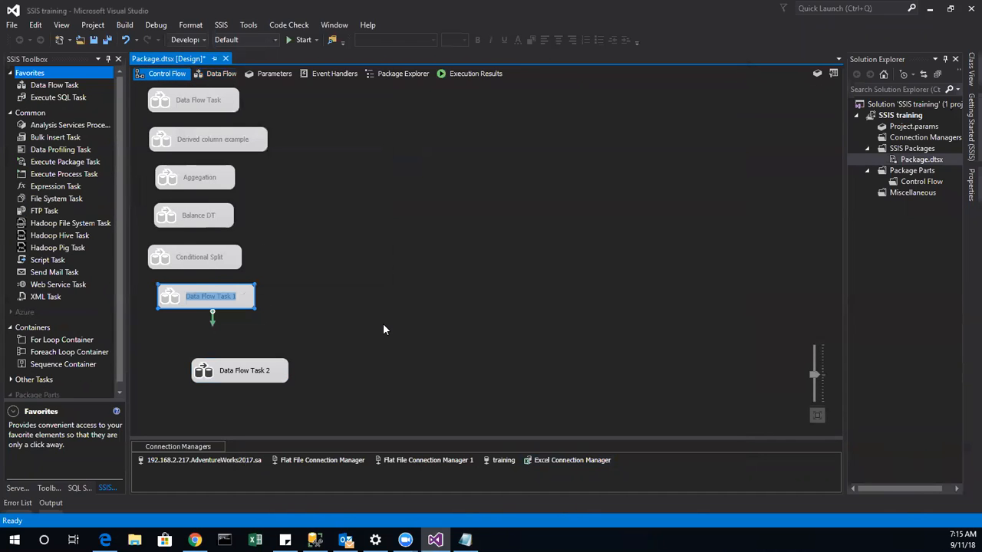
{"action": "type", "text": "S"}
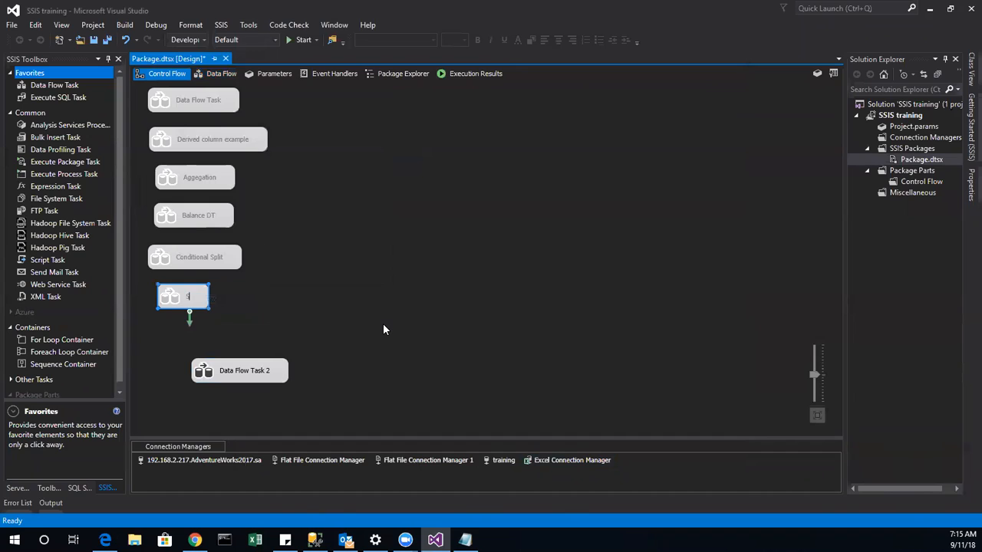
{"action": "type", "text": "QL SERV"}
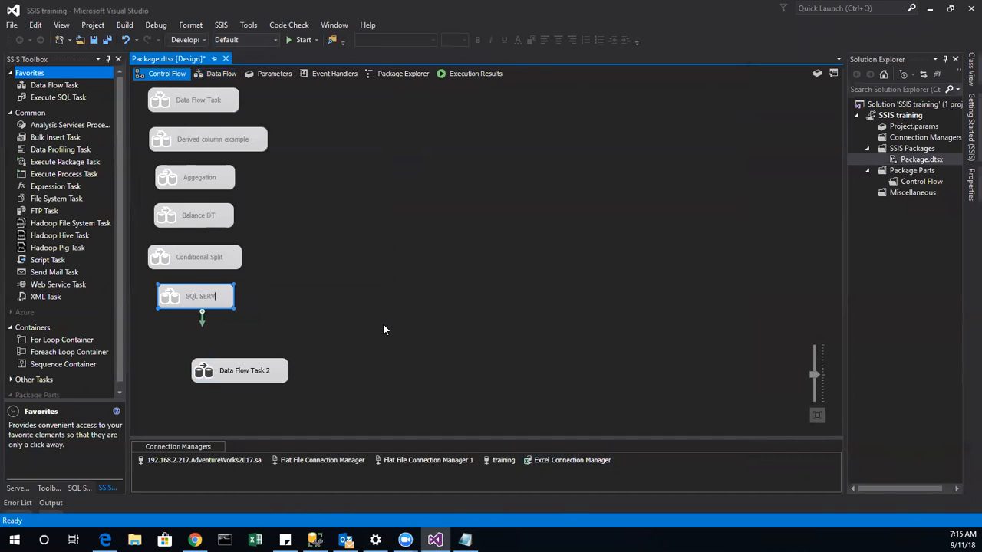
{"action": "type", "text": "ER TO EXCEL"}
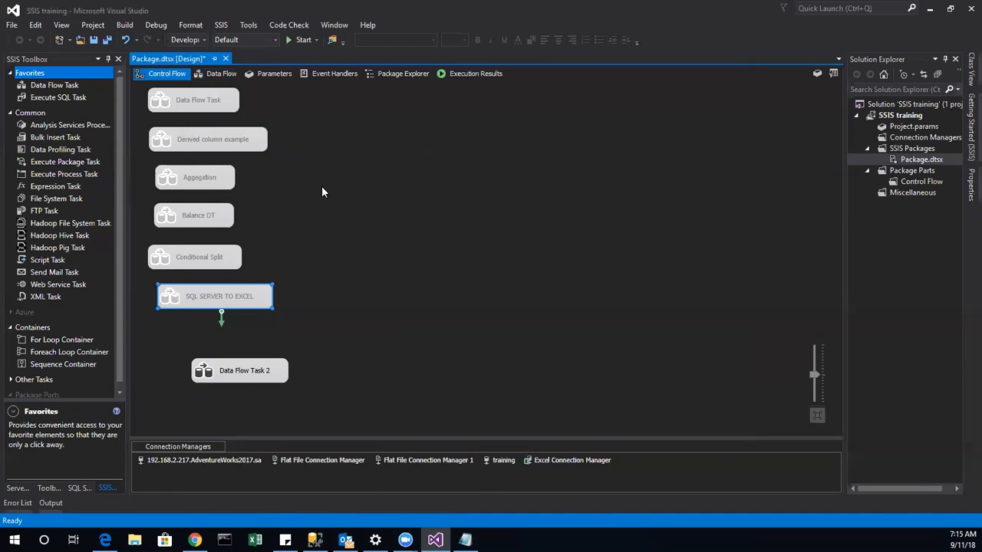
{"action": "left_click", "coordinate": [402, 386]}
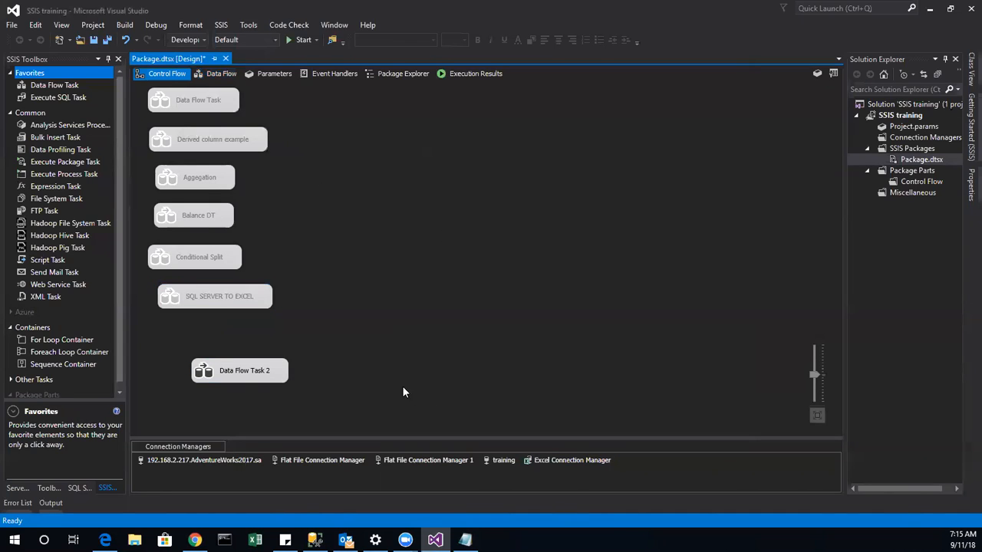
Rename Data Flow Task 2 as "EXcel to SS using Data conversion" and move it directly beneath the SQL SERVER TO EXCEL task.
{"action": "right_click", "coordinate": [253, 372]}
{"action": "key", "text": "Up"}
{"action": "key", "text": "Up"}
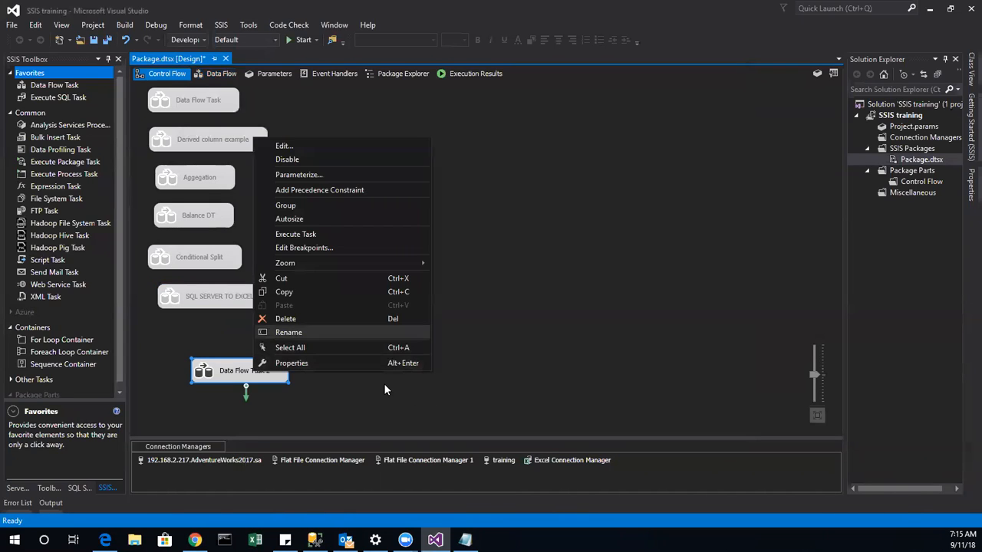
{"action": "key", "text": "Return"}
{"action": "type", "text": "EX"}
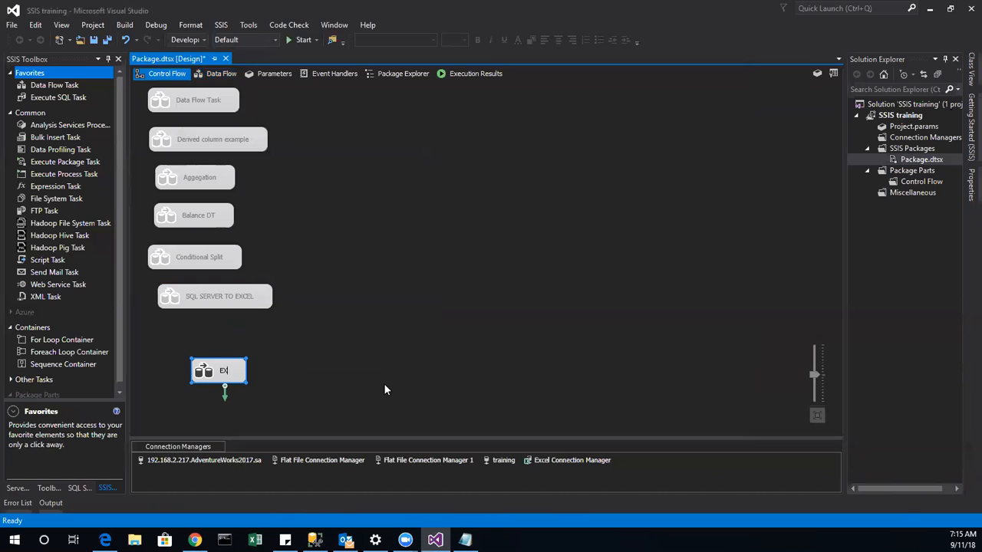
{"action": "type", "text": "cel to S"}
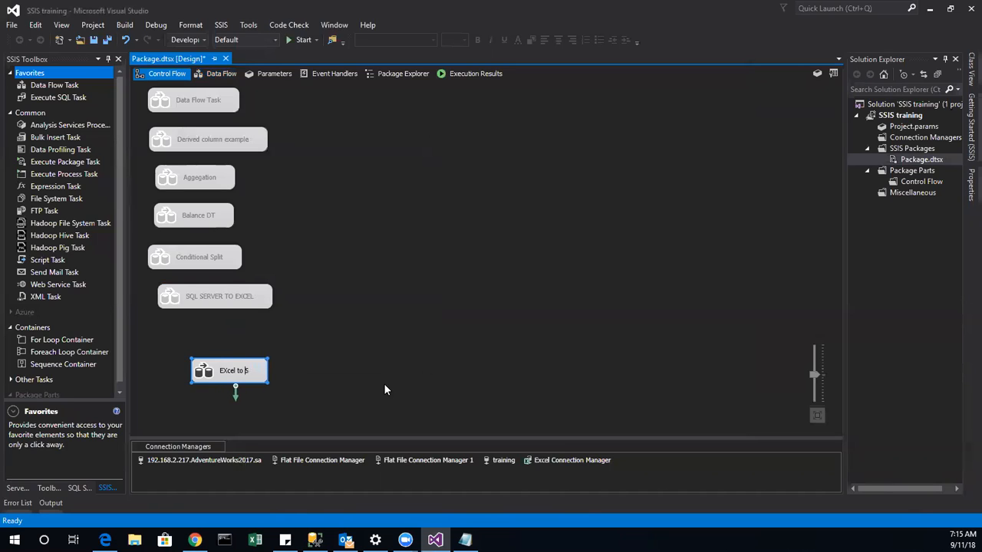
{"action": "type", "text": "S using"}
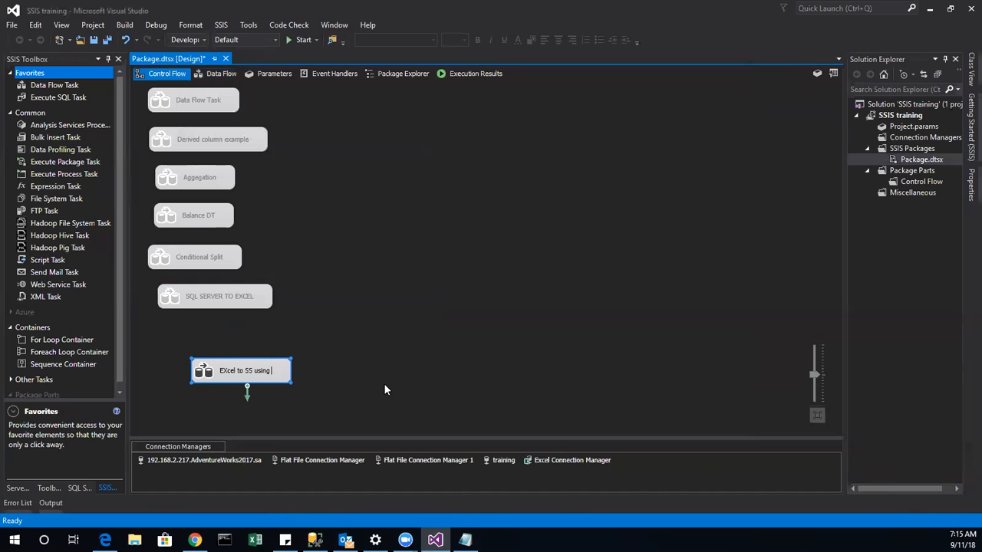
{"action": "type", "text": " Data co"}
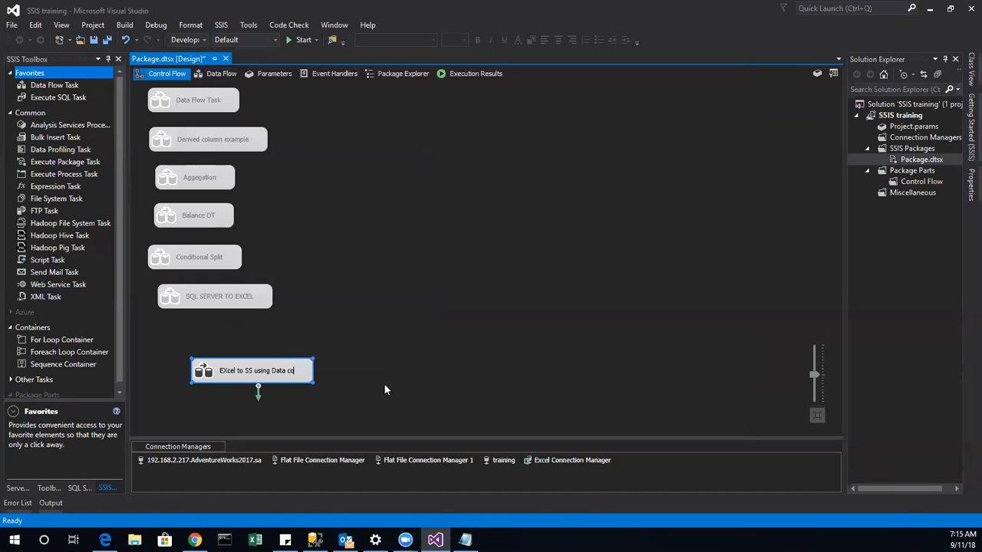
{"action": "type", "text": "nversion"}
{"action": "key", "text": "Return"}
{"action": "left_click", "coordinate": [363, 364]}
{"action": "left_click_drag", "start_coordinate": [318, 371], "coordinate": [281, 331]}
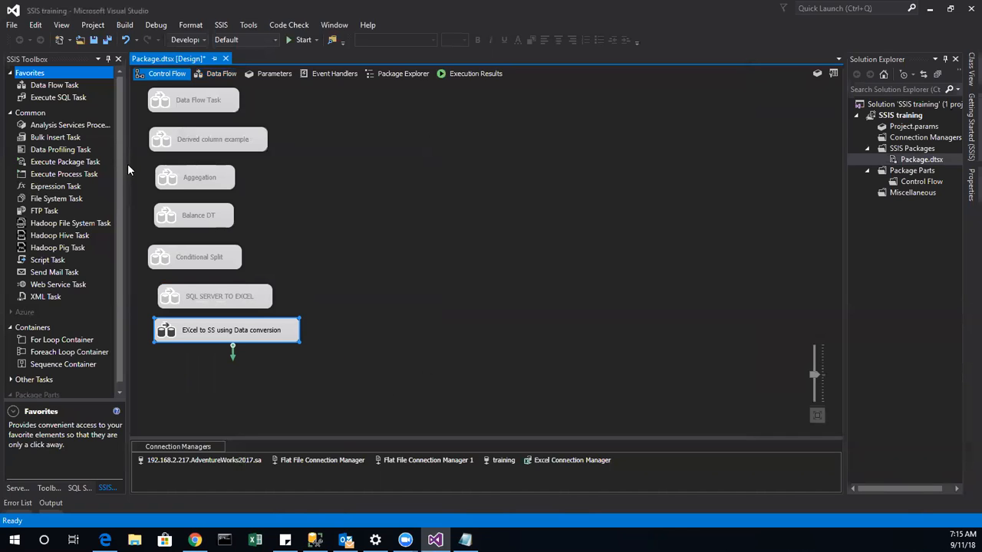
Add a new Data Flow Task beneath the Excel to SS task in the control flow, and open its data flow.
{"action": "double_click", "coordinate": [72, 86]}
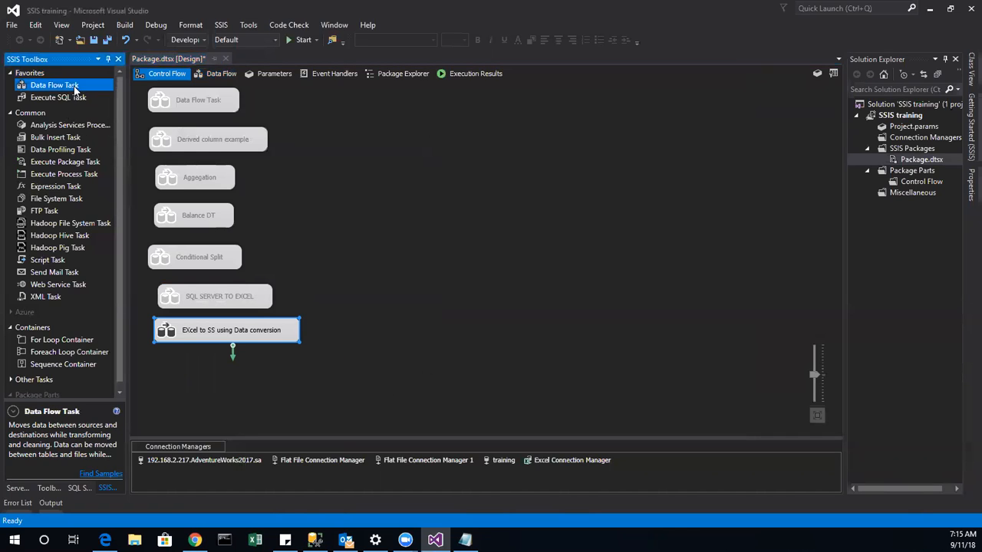
{"action": "mouse_move", "coordinate": [213, 137]}
{"action": "left_mouse_down"}
{"action": "mouse_move", "coordinate": [244, 144]}
{"action": "mouse_move", "coordinate": [214, 379]}
{"action": "mouse_move", "coordinate": [206, 363]}
{"action": "left_mouse_up"}
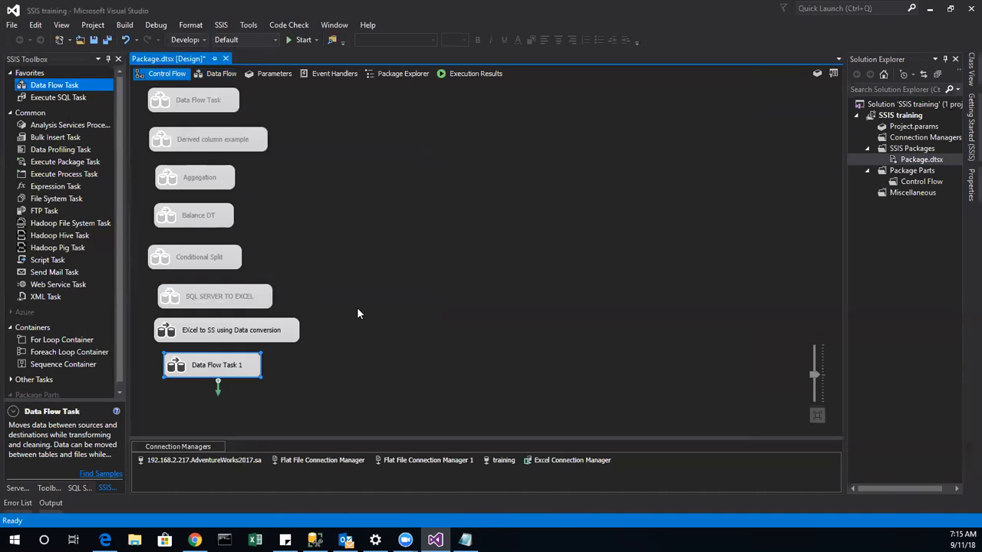
{"action": "double_click", "coordinate": [192, 369]}
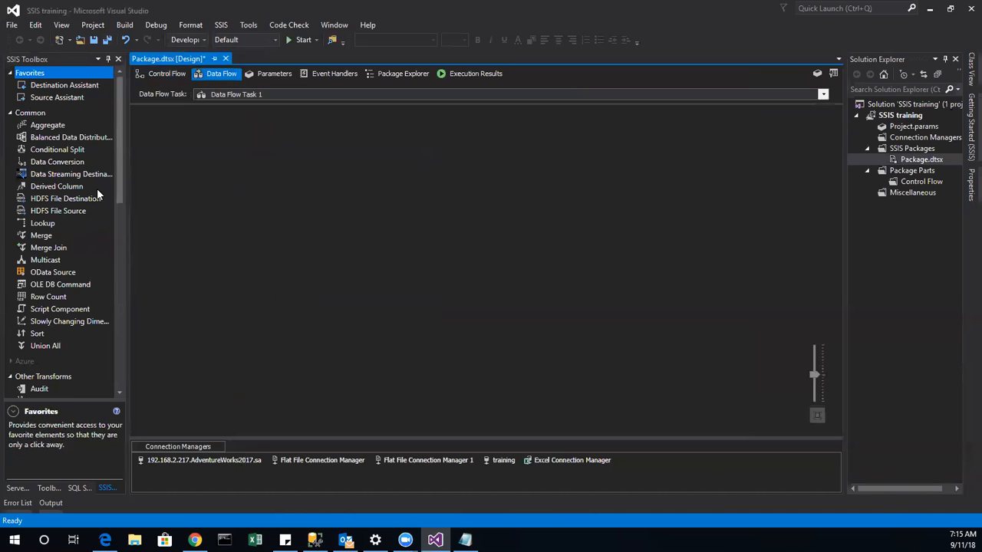
Add a SQL Server source to the empty data flow using the 192.168.2.217.AdventureWorks2017.sa connection manager.
{"action": "double_click", "coordinate": [80, 98]}
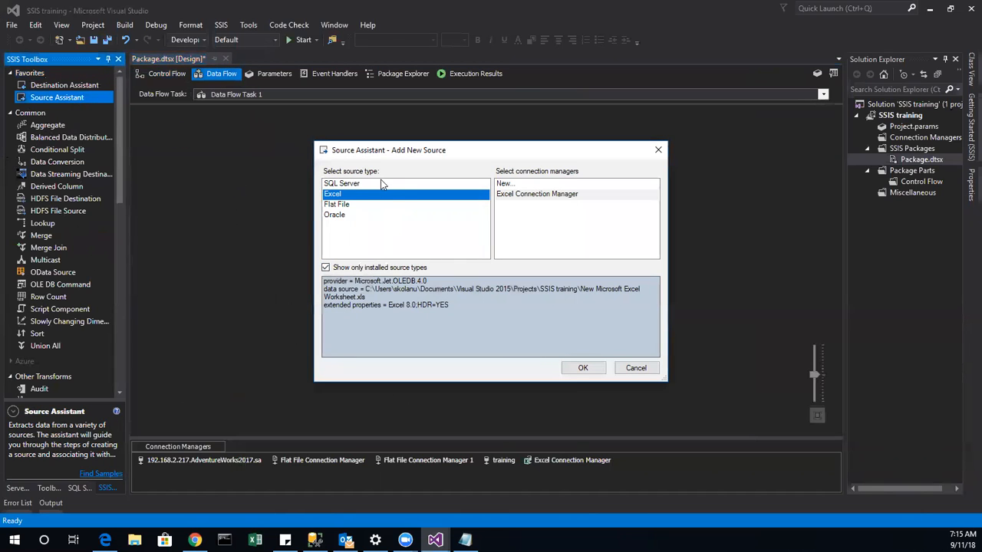
{"action": "left_click", "coordinate": [410, 186]}
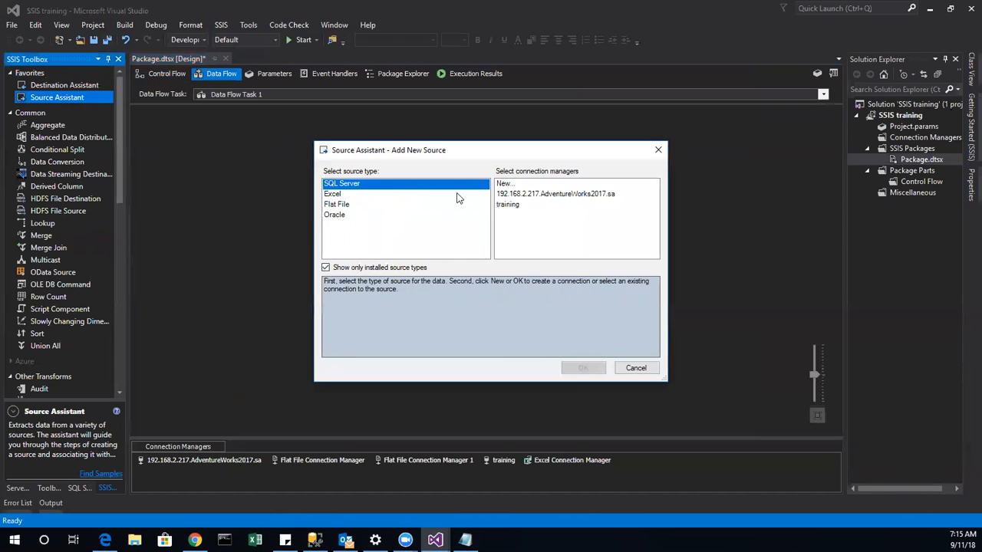
{"action": "left_click", "coordinate": [533, 196]}
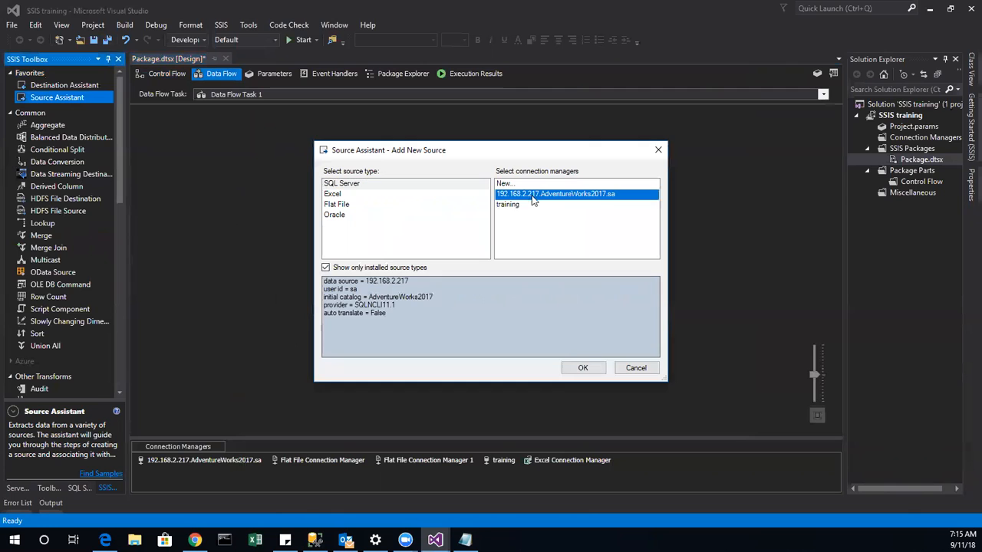
{"action": "left_click", "coordinate": [585, 368]}
Set the OLE DB Source to the [Person].[Person] table with only the BusinessEntityID, FirstName, LastName and EmailPromotion columns.
{"action": "double_click", "coordinate": [186, 123]}
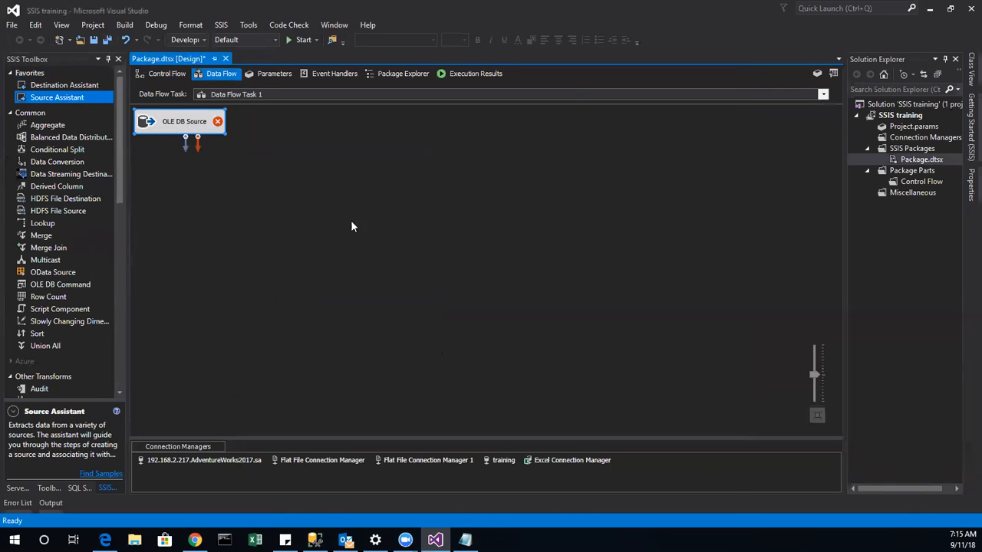
{"action": "left_click", "coordinate": [379, 263]}
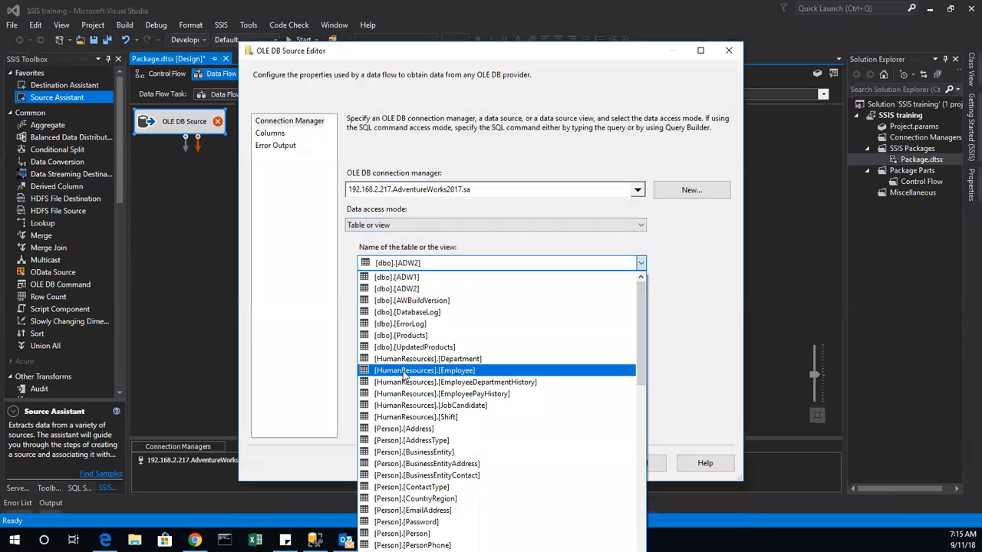
{"action": "left_click", "coordinate": [424, 533]}
{"action": "left_click", "coordinate": [270, 133]}
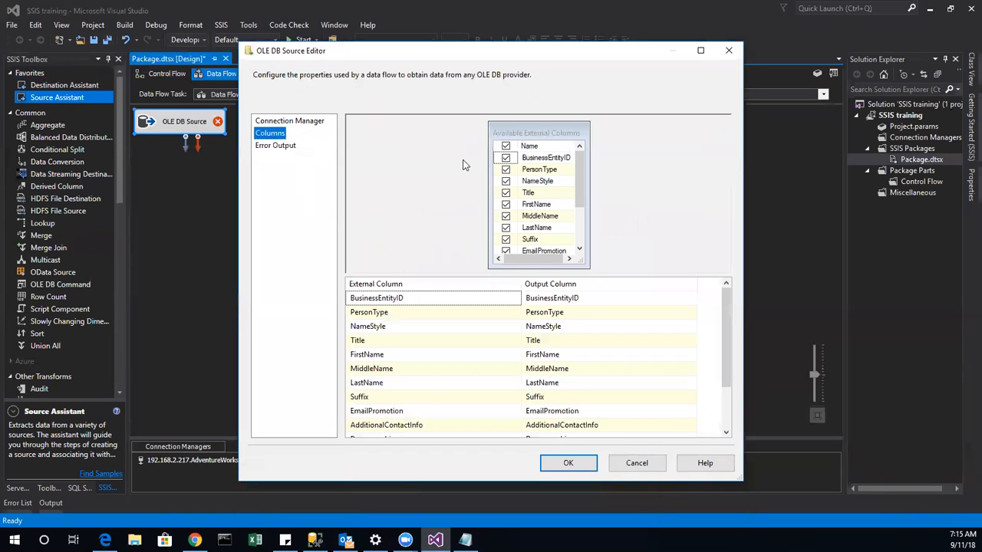
{"action": "left_click", "coordinate": [505, 146]}
{"action": "left_click", "coordinate": [505, 158]}
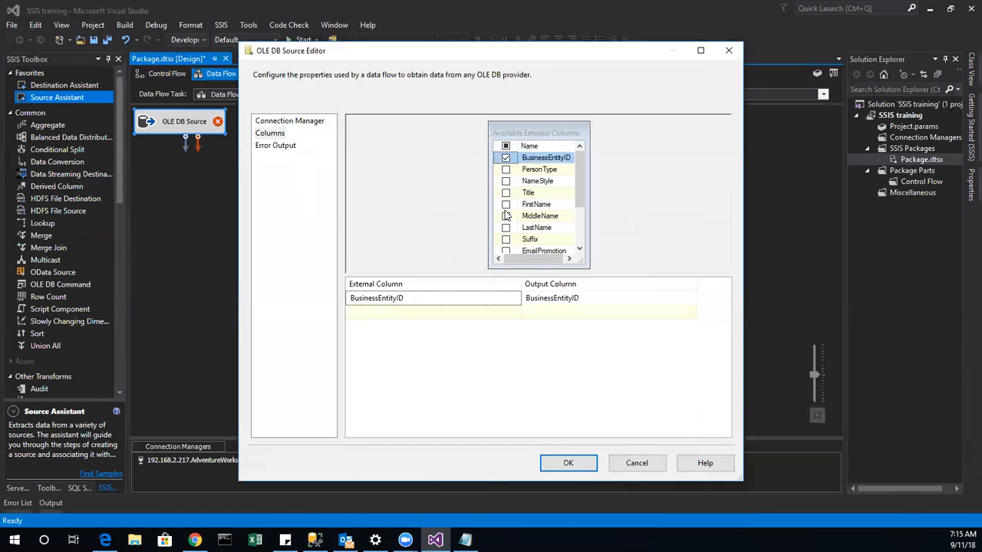
{"action": "left_click", "coordinate": [506, 204]}
{"action": "left_click", "coordinate": [505, 228]}
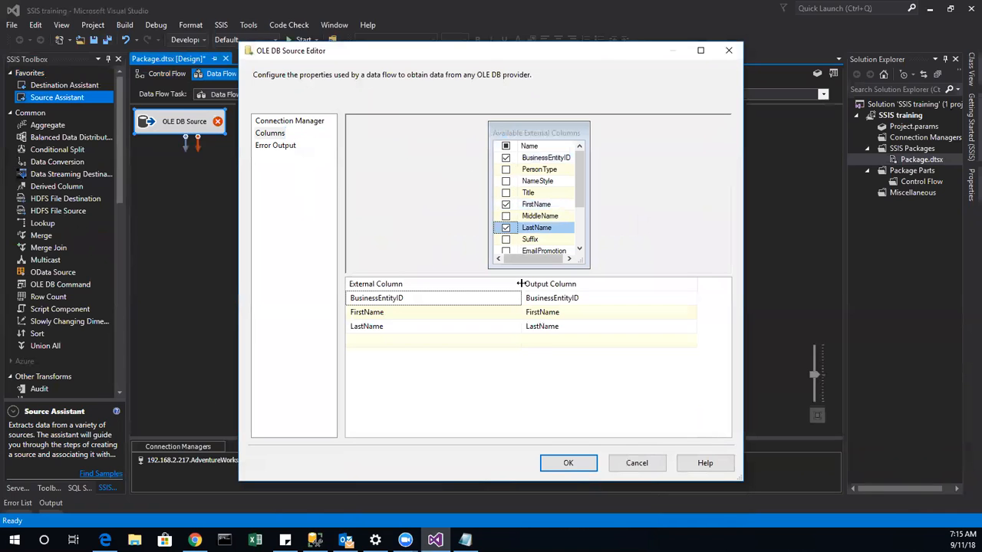
{"action": "left_click", "coordinate": [505, 251]}
{"action": "left_click", "coordinate": [568, 464]}
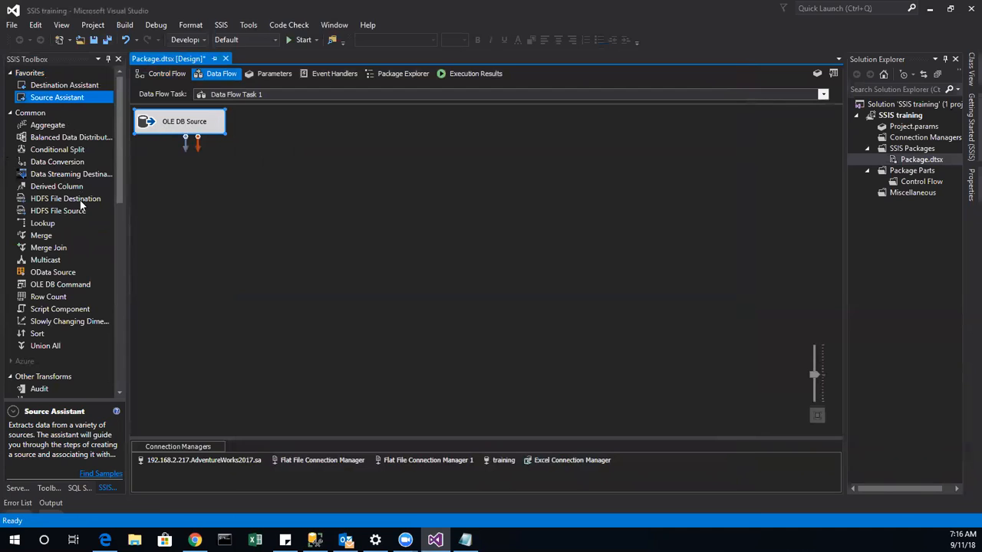
{"action": "left_click", "coordinate": [79, 164]}
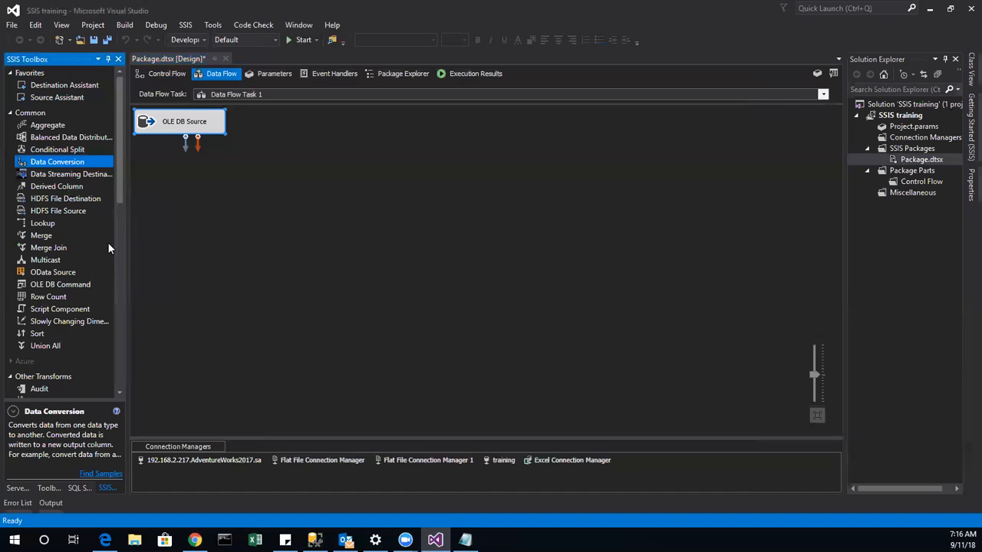
{"action": "left_click", "coordinate": [43, 227]}
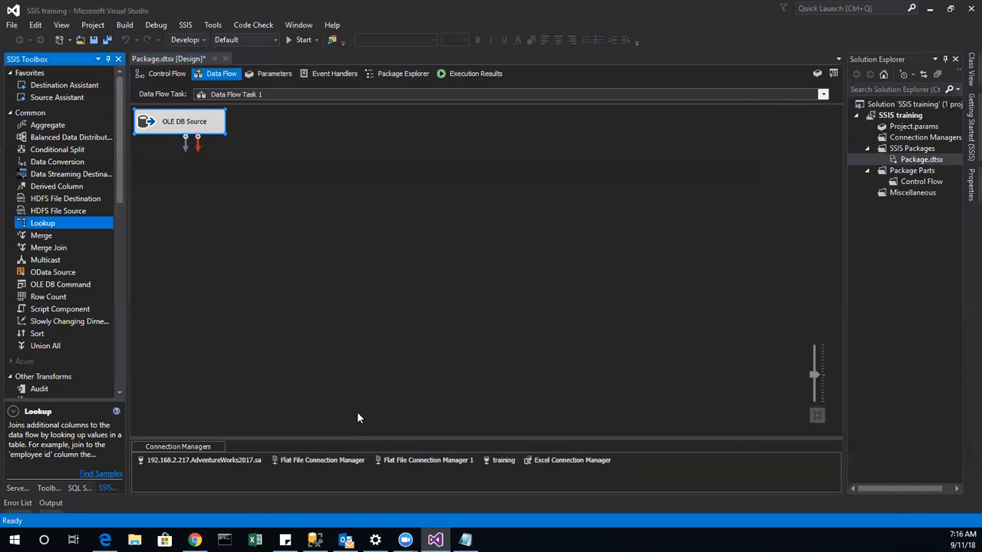
Switch to a new SQL Server Management Studio window and restore it down from its maximized state.
{"action": "mouse_move", "coordinate": [314, 540]}
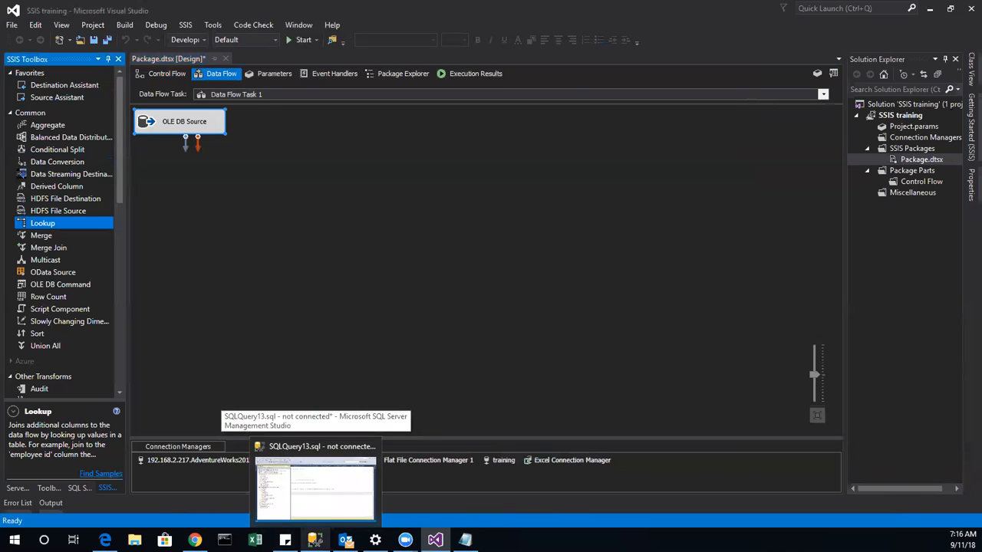
{"action": "right_click", "coordinate": [312, 530]}
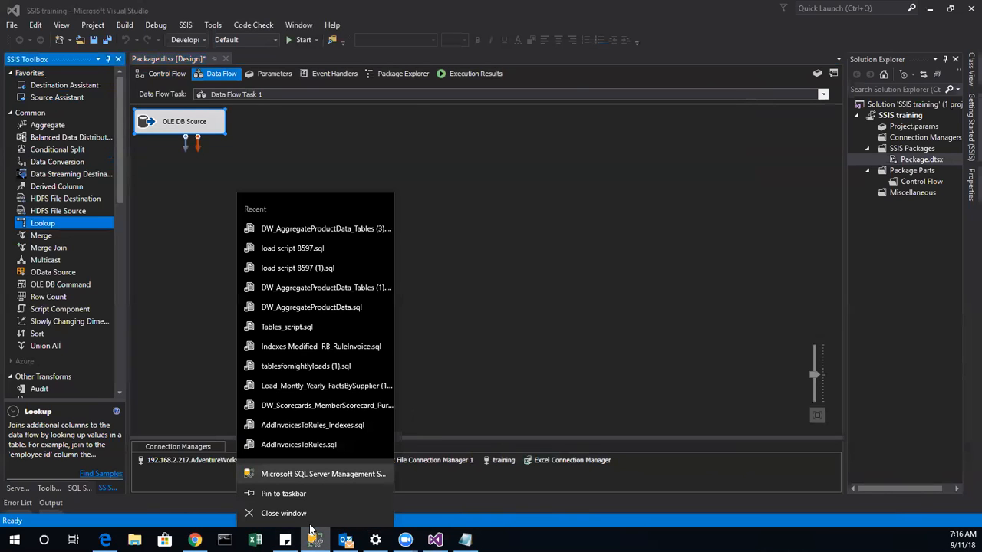
{"action": "left_click", "coordinate": [330, 474]}
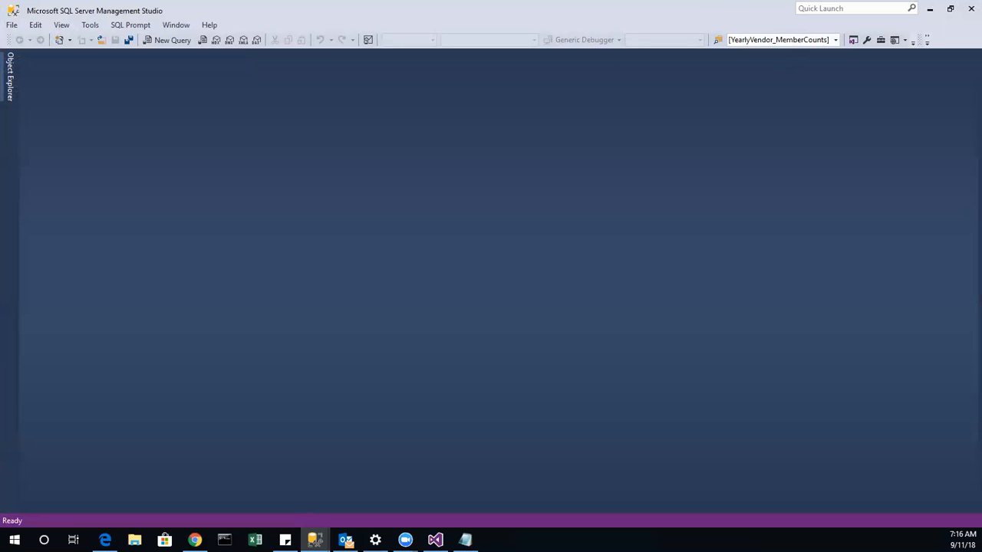
{"action": "left_click_drag", "start_coordinate": [409, 9], "coordinate": [405, 24]}
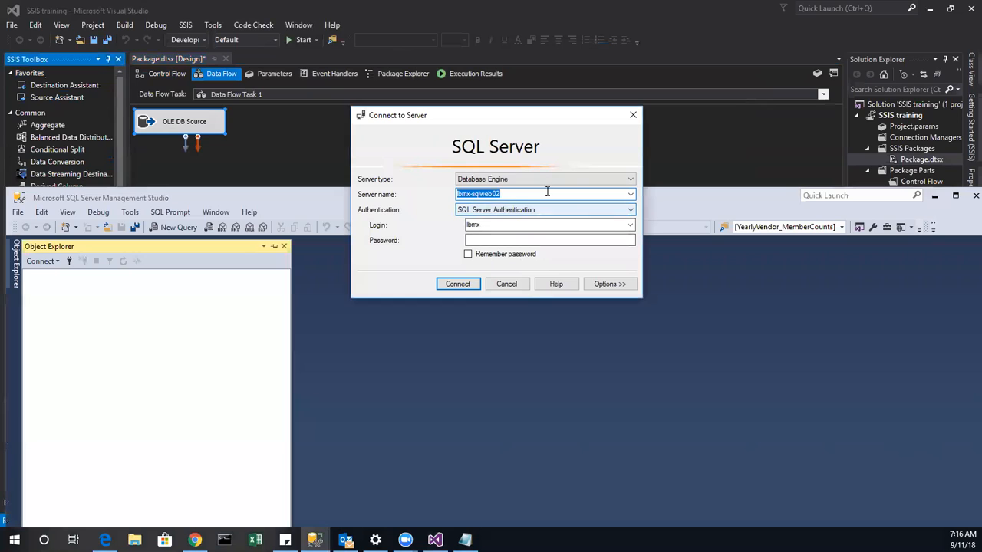
Connect to server 192.168.2.217 with SQL Server Authentication, using the login sa and the account password.
{"action": "type", "text": "19"}
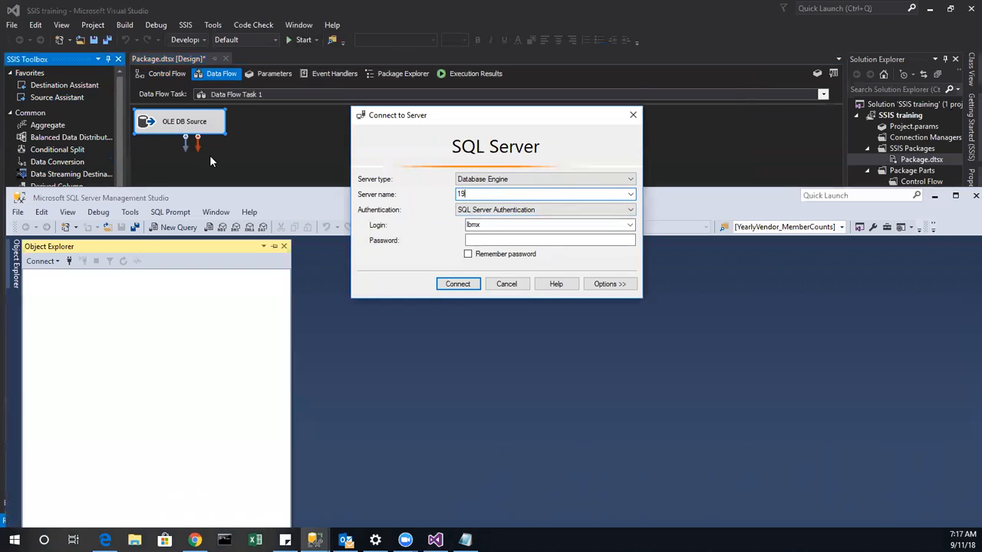
{"action": "type", "text": "2.168.2.217"}
{"action": "key", "text": "Tab"}
{"action": "key", "text": "Tab"}
{"action": "type", "text": "s"}
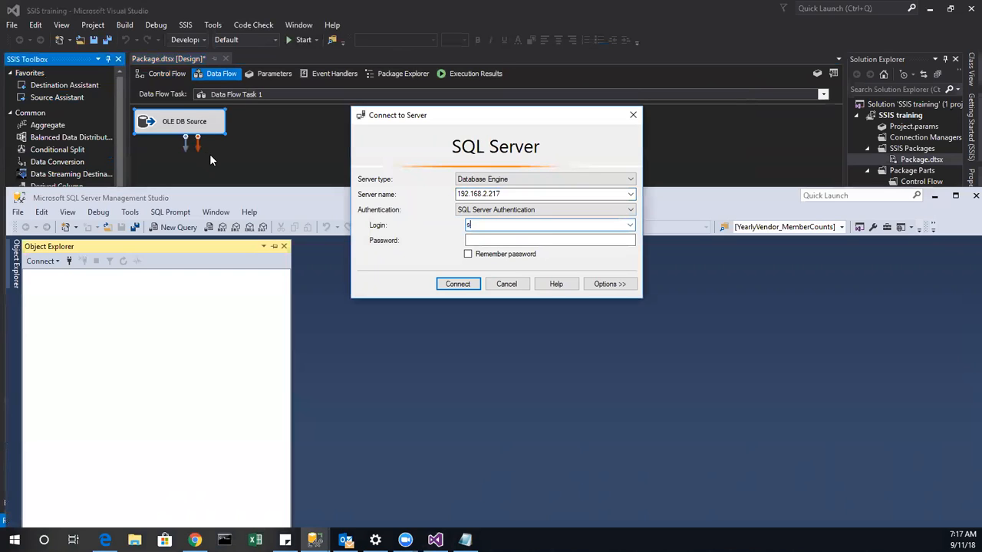
{"action": "type", "text": "a"}
{"action": "key", "text": "Tab"}
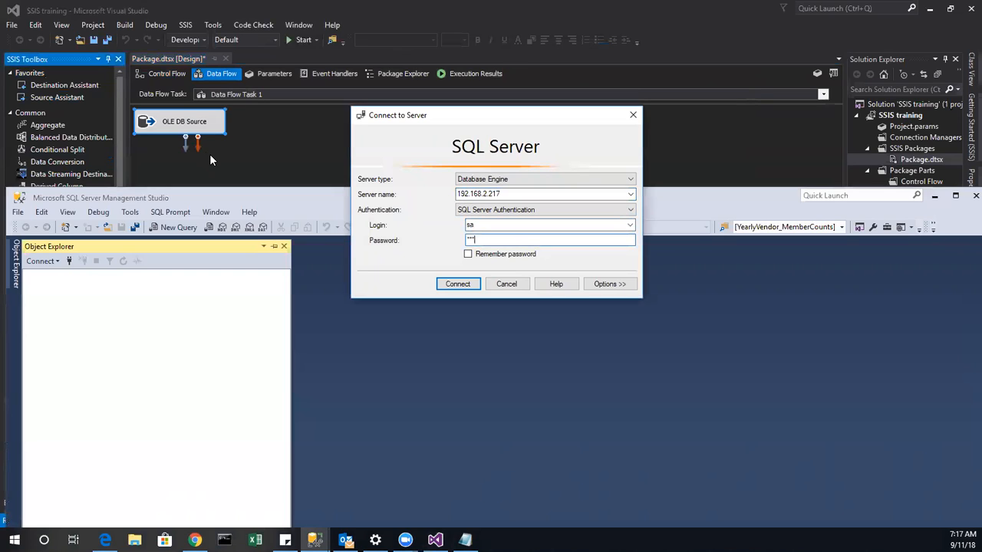
{"action": "key", "text": "Return"}
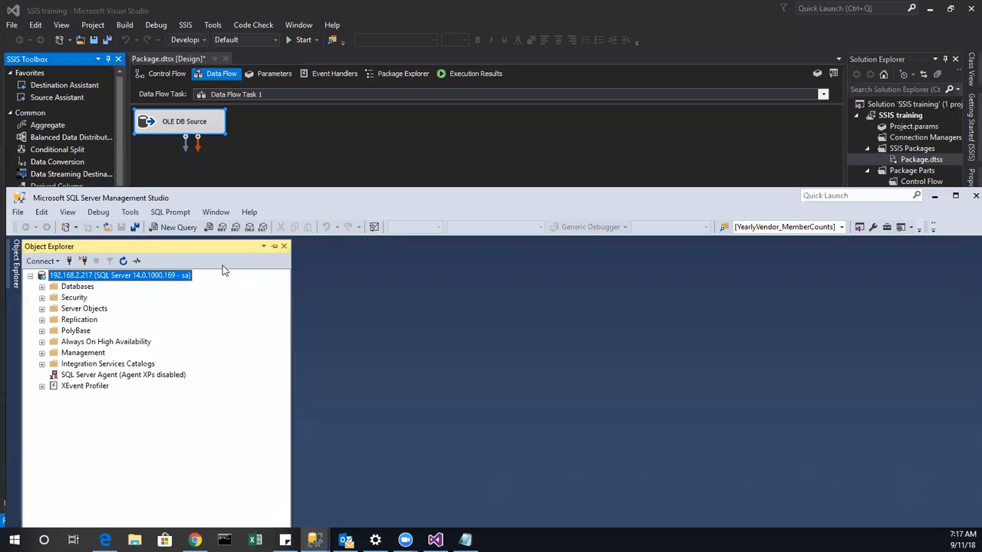
Maximize the window, expand the tables of the AdventureWorks2017 database, and select the Person.Person table.
{"action": "left_click", "coordinate": [42, 287]}
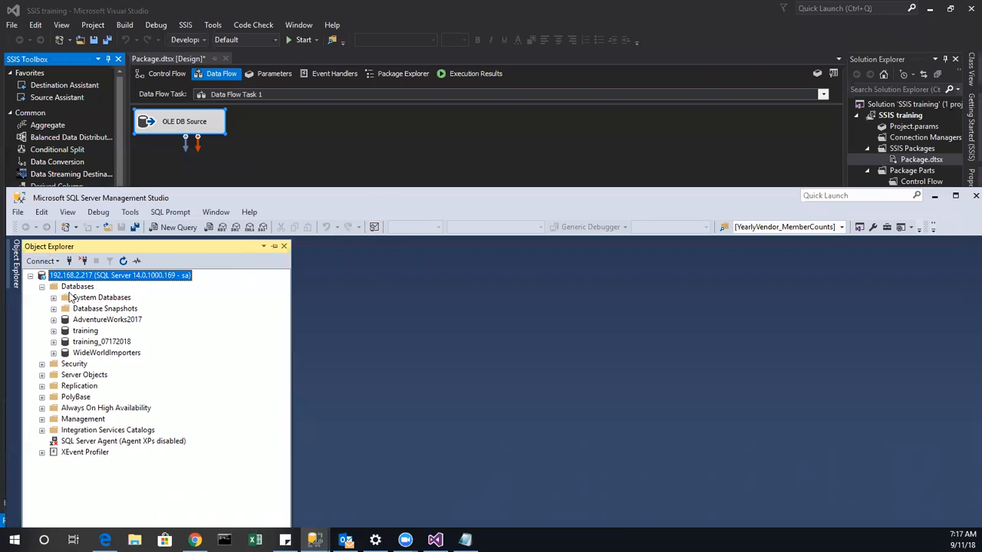
{"action": "double_click", "coordinate": [267, 194]}
{"action": "left_click", "coordinate": [112, 136]}
{"action": "key", "text": "Right"}
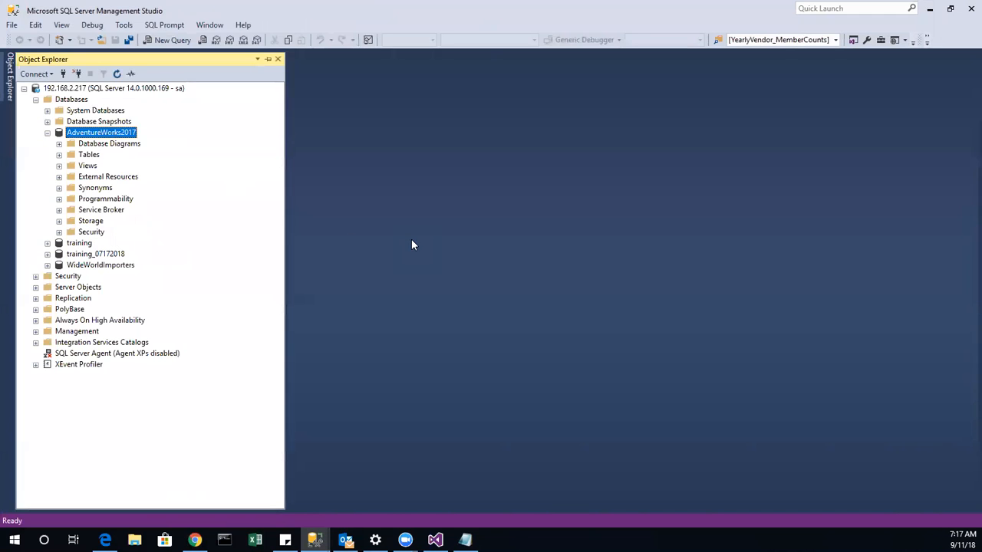
{"action": "key", "text": "Down"}
{"action": "key", "text": "Down"}
{"action": "key", "text": "Down"}
{"action": "key", "text": "Up"}
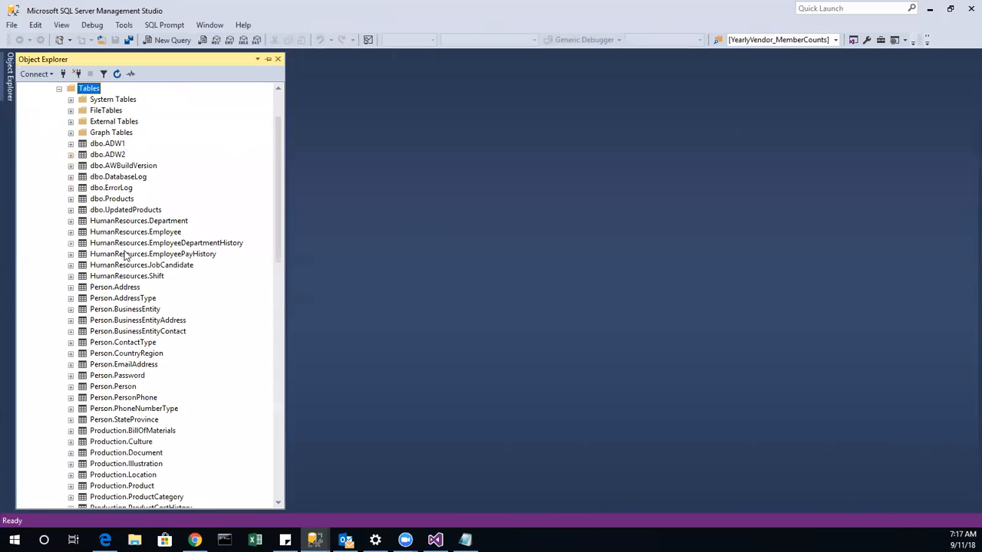
{"action": "left_click", "coordinate": [126, 320]}
{"action": "key", "text": "Down"}
{"action": "key", "text": "Down"}
{"action": "key", "text": "Down"}
{"action": "key", "text": "Down"}
{"action": "key", "text": "Down"}
{"action": "key", "text": "Down"}
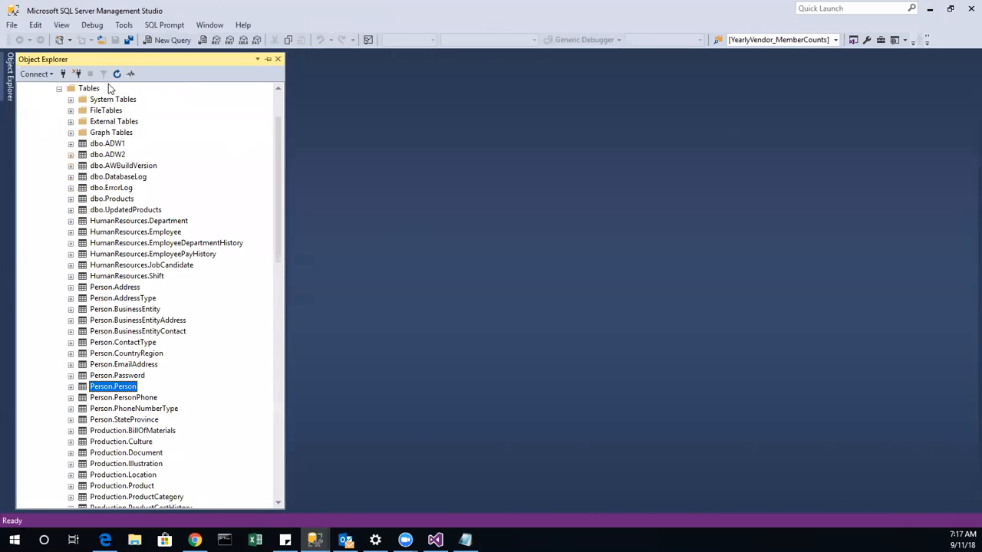
Open a new query on AdventureWorks2017 and write "select top 100 * from person.person".
{"action": "left_click", "coordinate": [171, 46]}
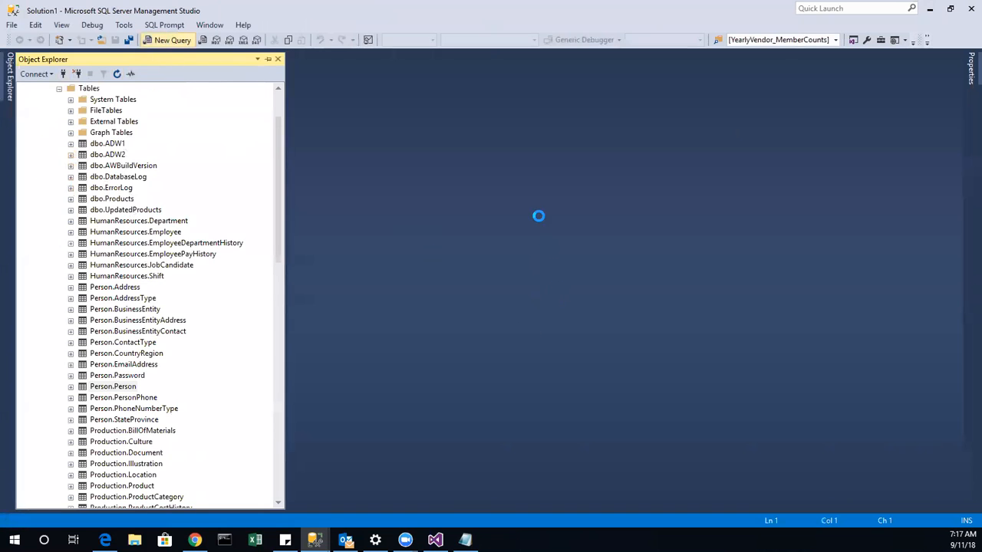
{"action": "type", "text": "select top 100"}
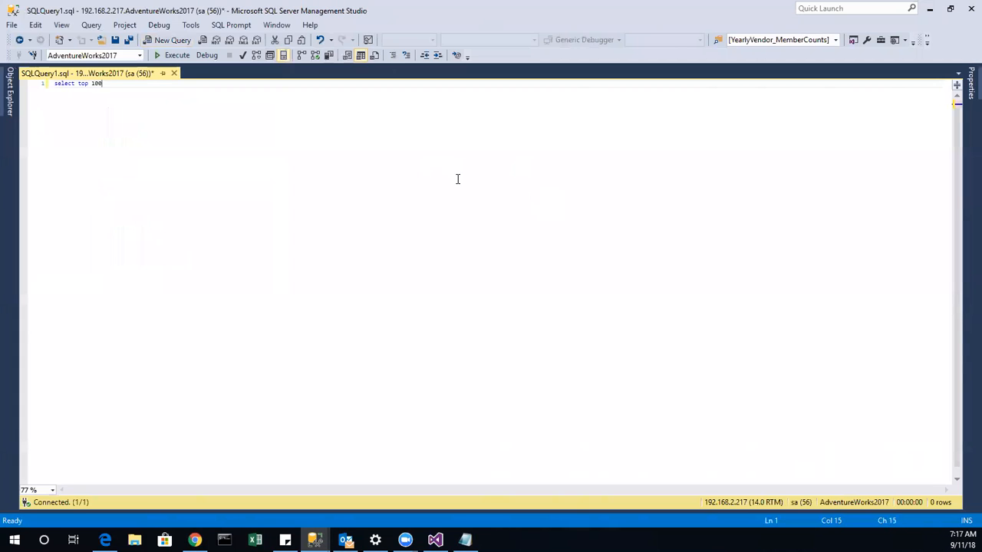
{"action": "type", "text": "  * from person"}
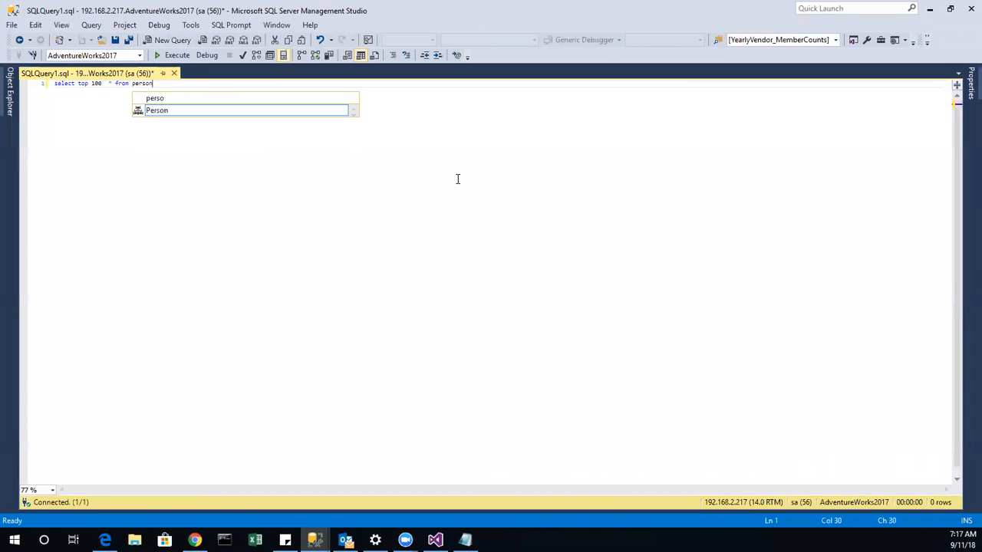
{"action": "type", "text": ".pers"}
{"action": "key", "text": "Return"}
{"action": "key", "text": "Return"}
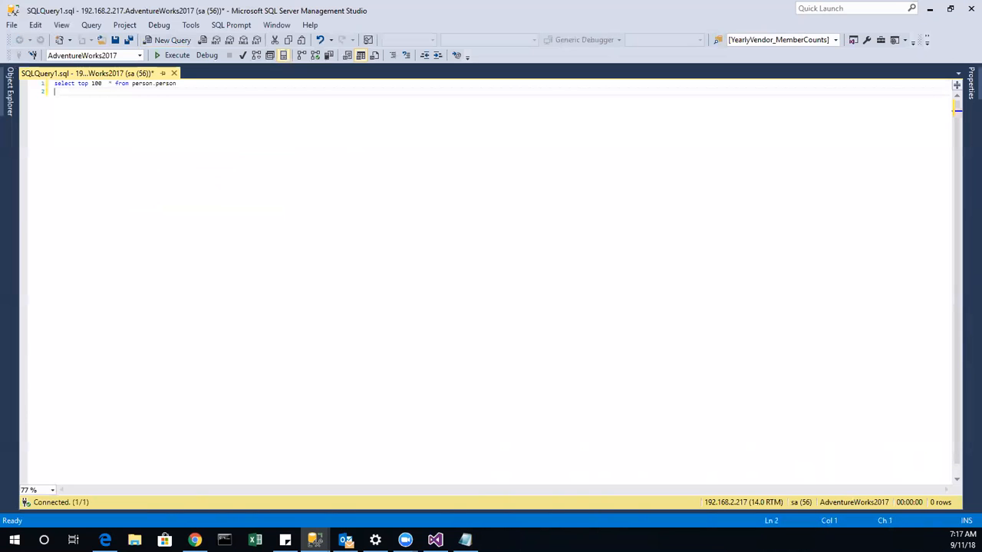
Add "into dbo.[source]" on its own line before the from clause and execute the query.
{"action": "left_click", "coordinate": [113, 83]}
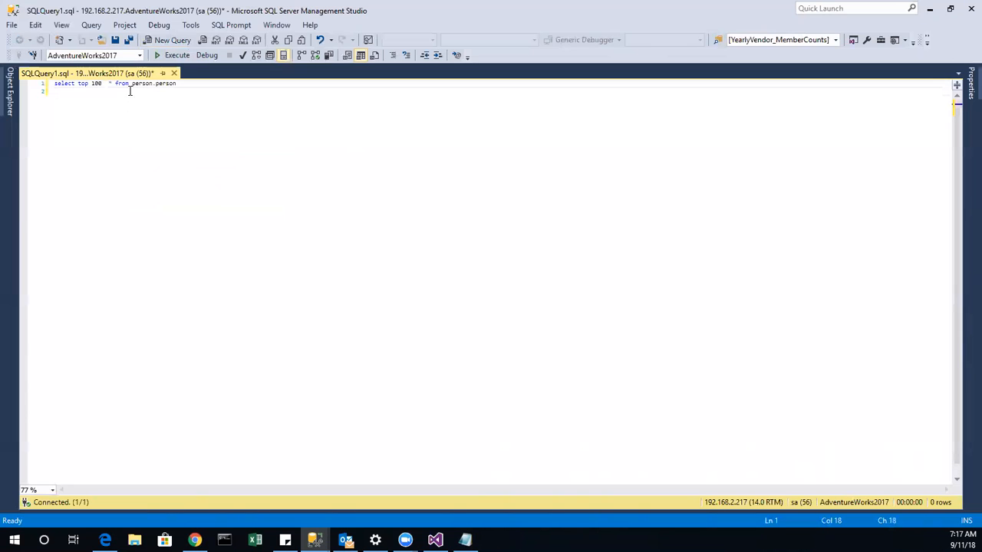
{"action": "key", "text": "Return"}
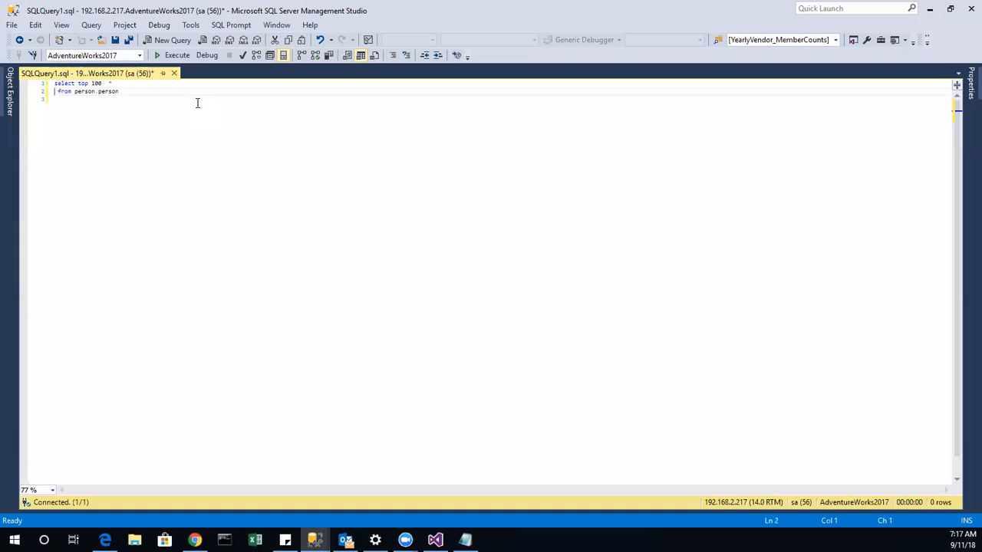
{"action": "key", "text": "Return"}
{"action": "key", "text": "Up"}
{"action": "type", "text": "in"}
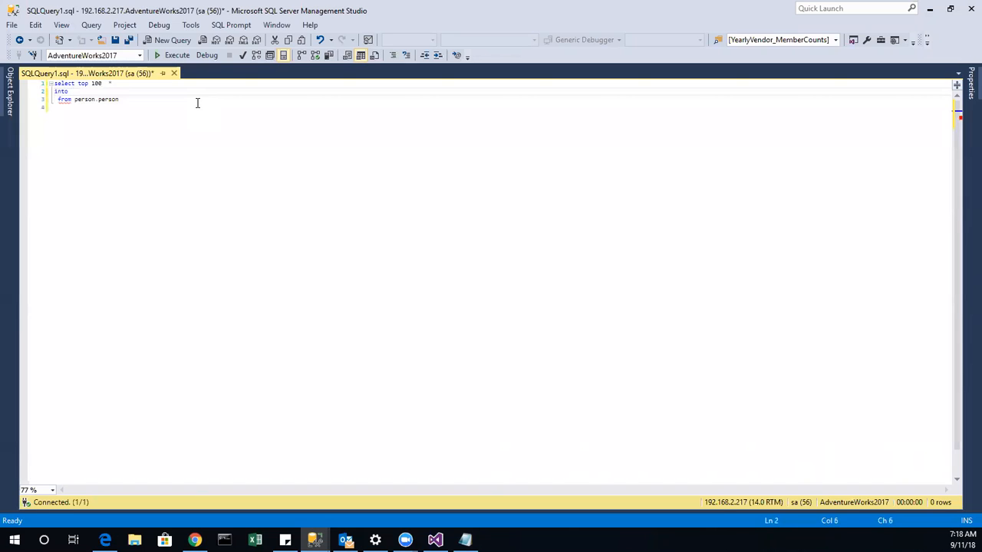
{"action": "type", "text": ".source"}
{"action": "key", "text": "ctrl+Left"}
{"action": "type", "text": "["}
{"action": "key", "text": "ctrl+End"}
{"action": "key", "text": "F5"}
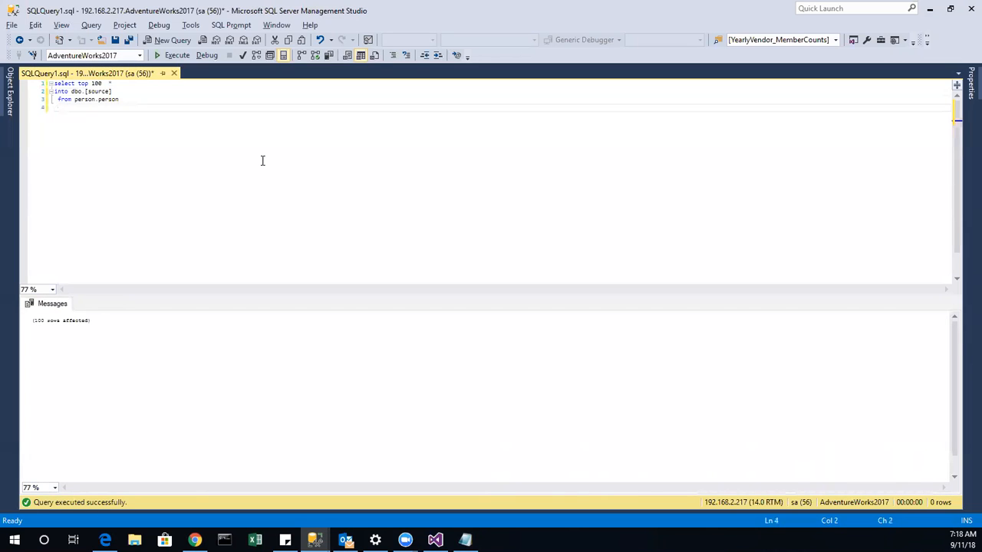
Write a second query, "select * from person.person", below the first one with the table name on its own line.
{"action": "key", "text": "Return"}
{"action": "key", "text": "Return"}
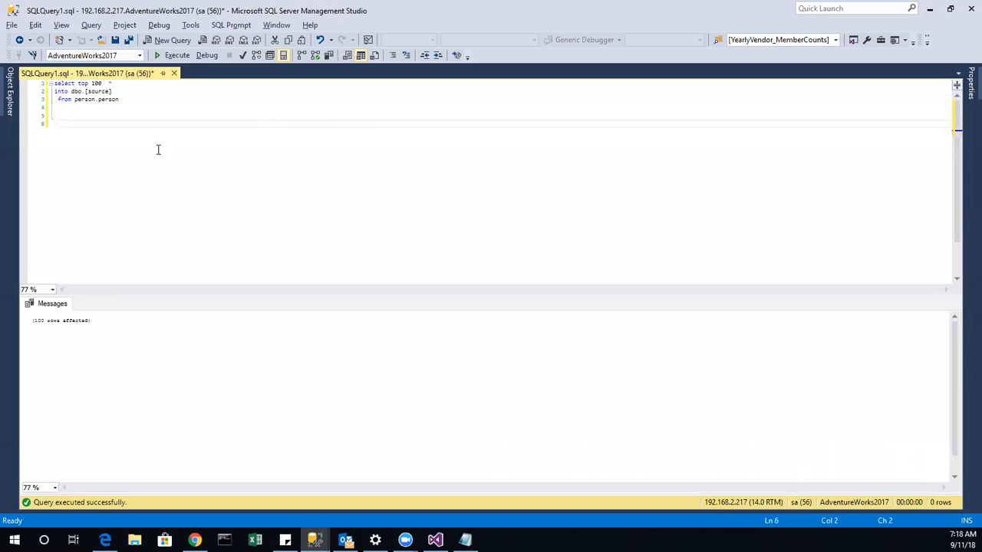
{"action": "type", "text": "select * from person.person"}
{"action": "left_click", "coordinate": [105, 125]}
{"action": "key", "text": "Return"}
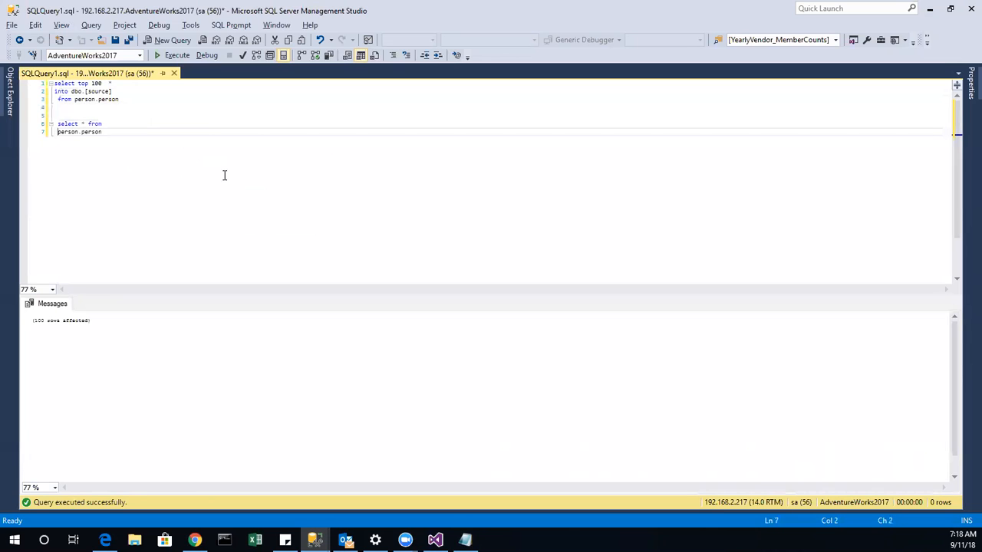
Insert "into dbo.[destination]" before the from clause of the second query and execute only that query.
{"action": "left_click", "coordinate": [90, 124]}
{"action": "key", "text": "Return"}
{"action": "key", "text": "Return"}
{"action": "key", "text": "Up"}
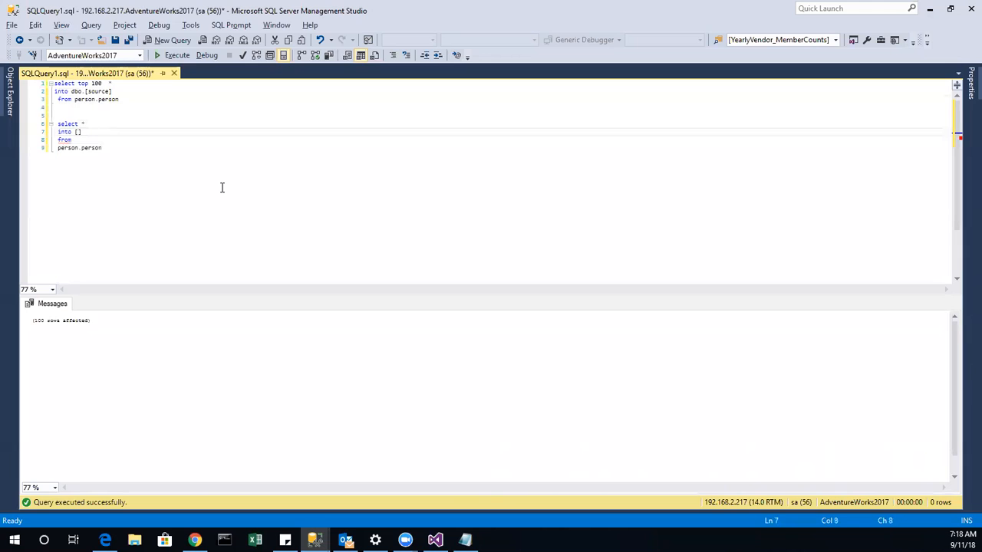
{"action": "type", "text": "dbo.[destination"}
{"action": "left_click_drag", "start_coordinate": [166, 158], "coordinate": [4, 117]}
{"action": "key", "text": "F5"}
{"action": "left_click", "coordinate": [164, 205]}
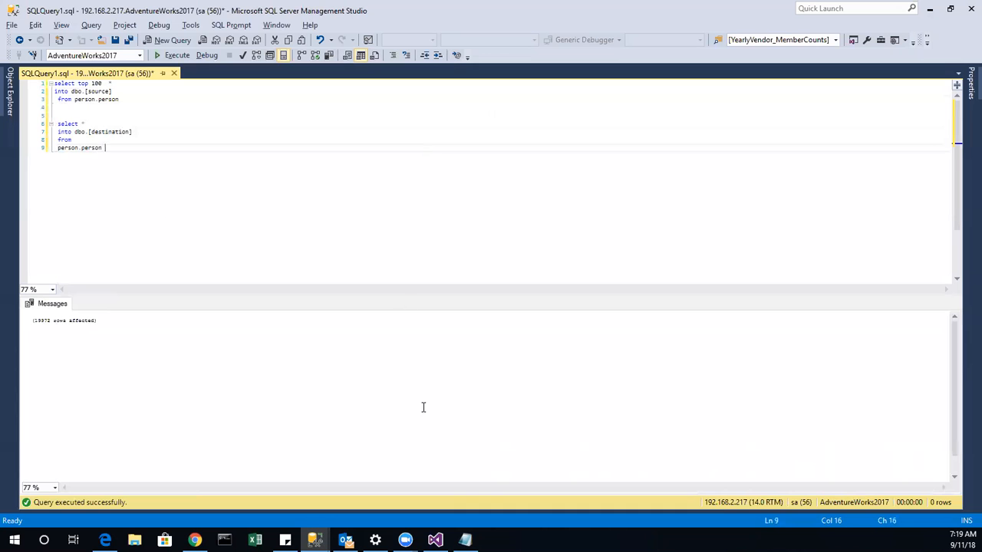
Switch to Visual Studio and set the OLE DB Source to the [dbo].[source] table, keeping BusinessEntityID, FirstName, LastName and EmailPromotion.
{"action": "left_click", "coordinate": [435, 540]}
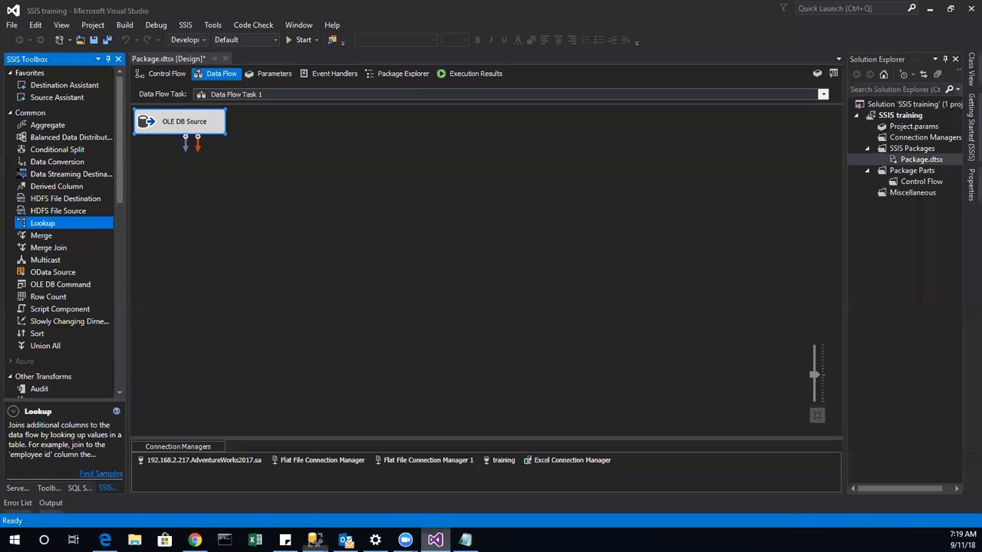
{"action": "left_click", "coordinate": [197, 131]}
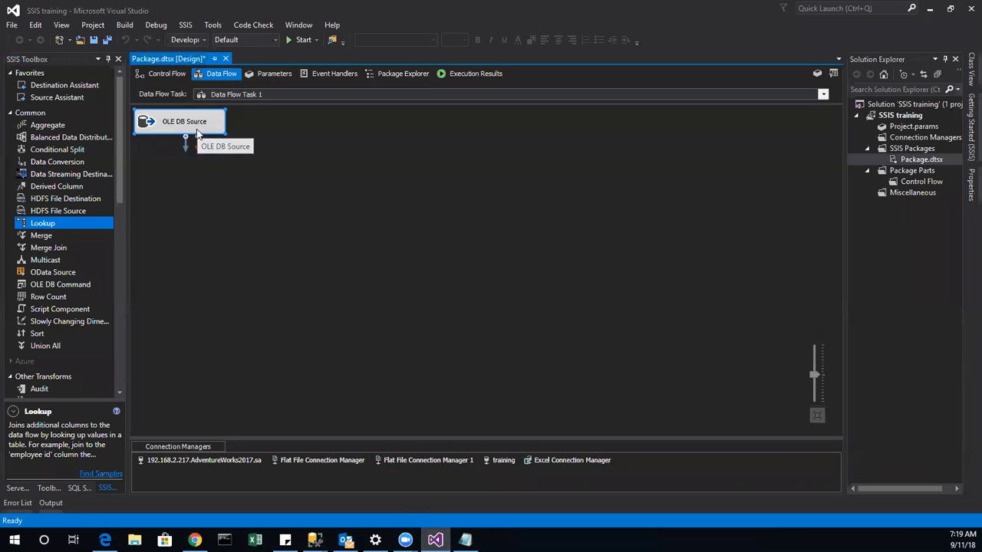
{"action": "double_click", "coordinate": [192, 134]}
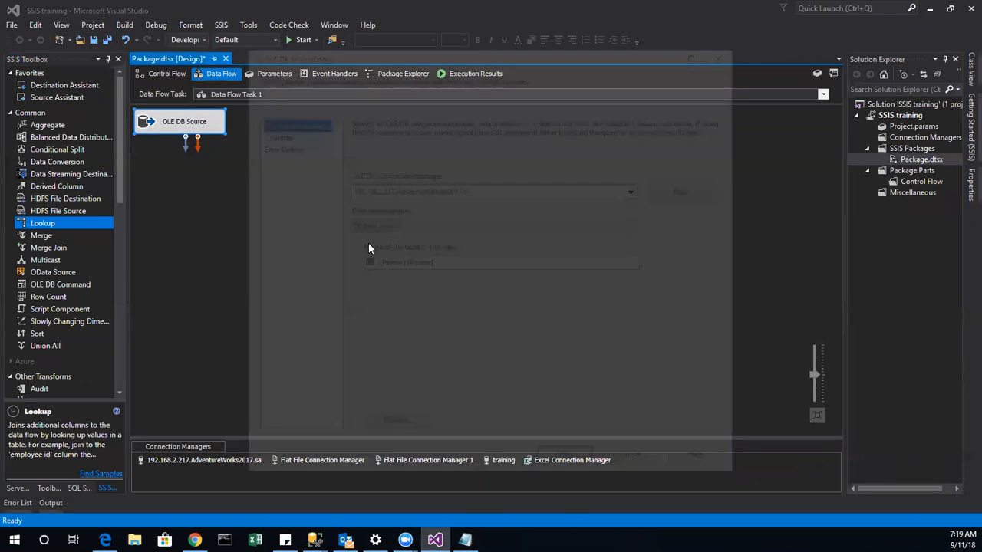
{"action": "left_click", "coordinate": [500, 263]}
{"action": "scroll", "coordinate": [543, 341], "scroll_direction": "down", "scroll_amount": 10}
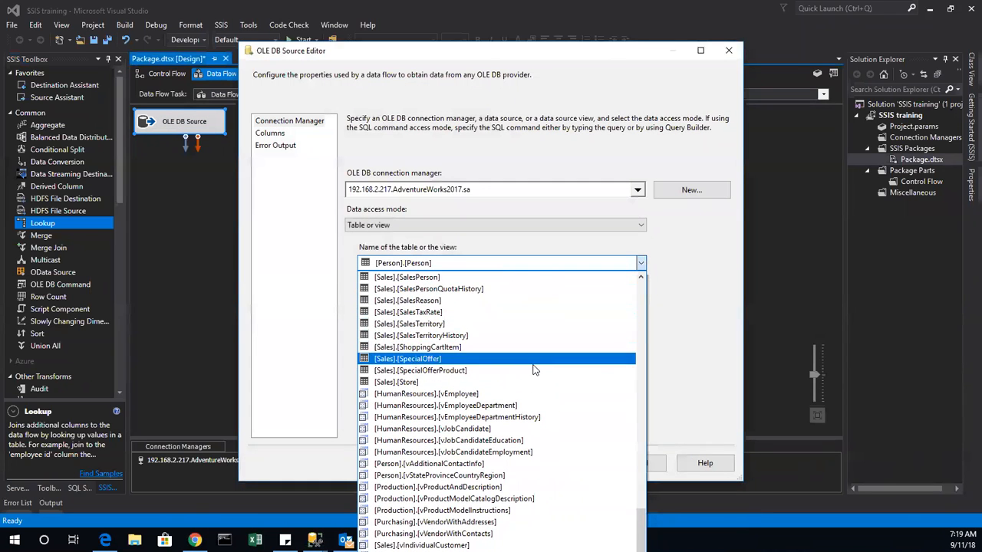
{"action": "scroll", "coordinate": [540, 387], "scroll_direction": "up", "scroll_amount": 1}
{"action": "scroll", "coordinate": [541, 387], "scroll_direction": "up", "scroll_amount": 20}
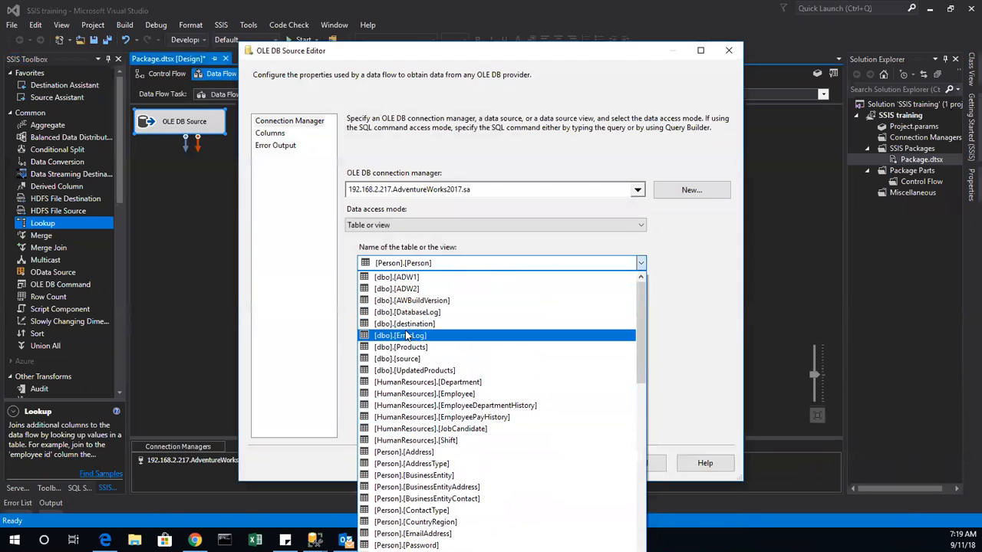
{"action": "left_click", "coordinate": [404, 361]}
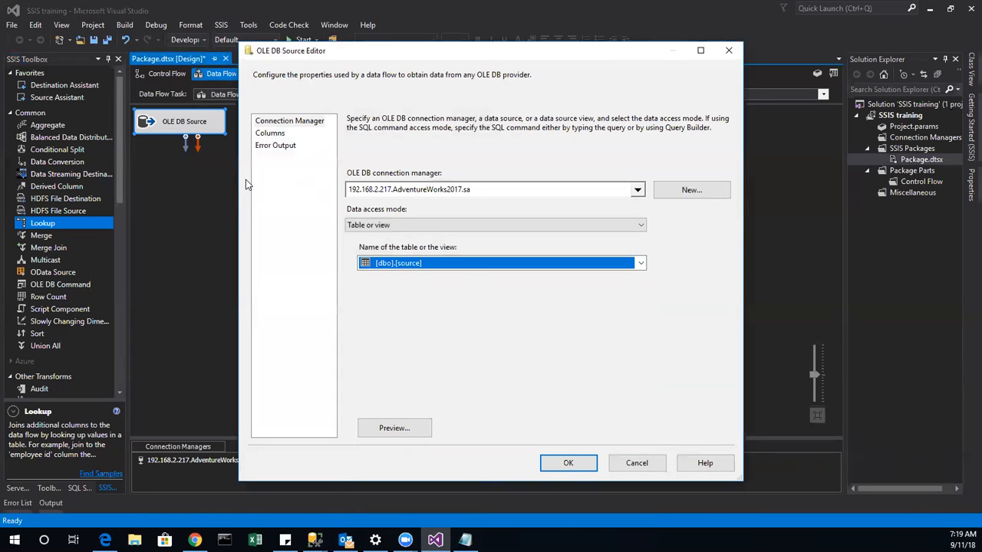
{"action": "left_click", "coordinate": [270, 134]}
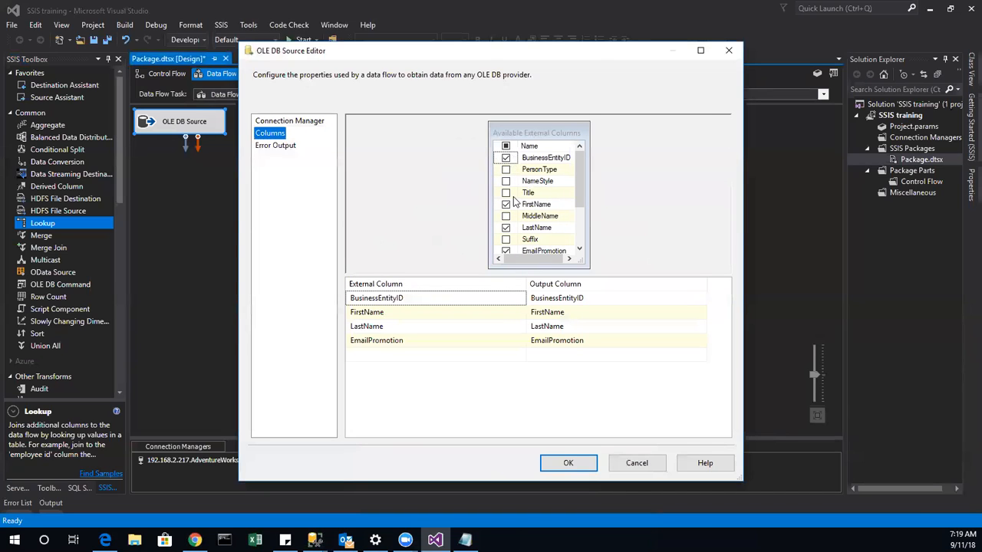
{"action": "left_click", "coordinate": [568, 463]}
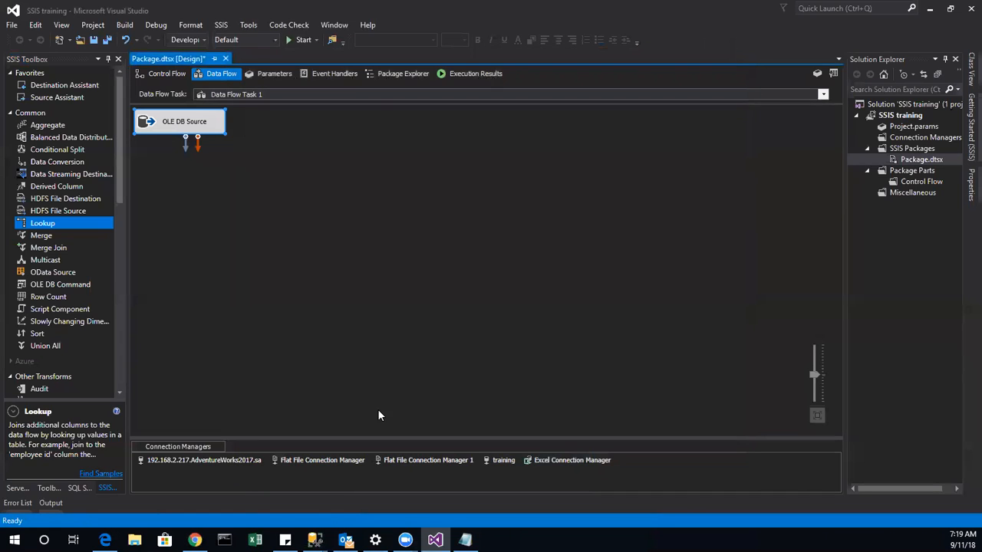
Add a Lookup transformation to the data flow and feed the OLE DB Source output into it.
{"action": "left_click", "coordinate": [49, 225]}
{"action": "left_click_drag", "start_coordinate": [275, 150], "coordinate": [276, 151]}
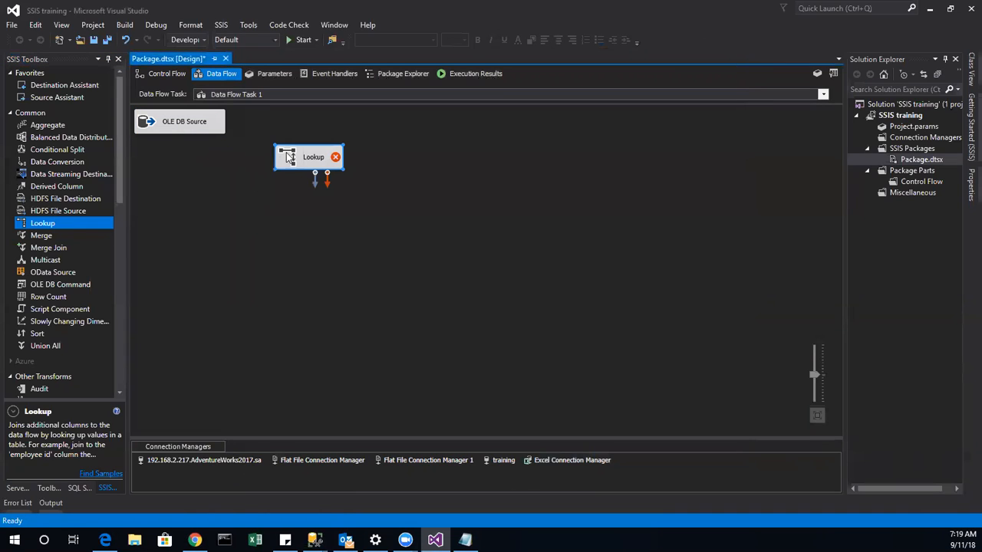
{"action": "left_click", "coordinate": [201, 130]}
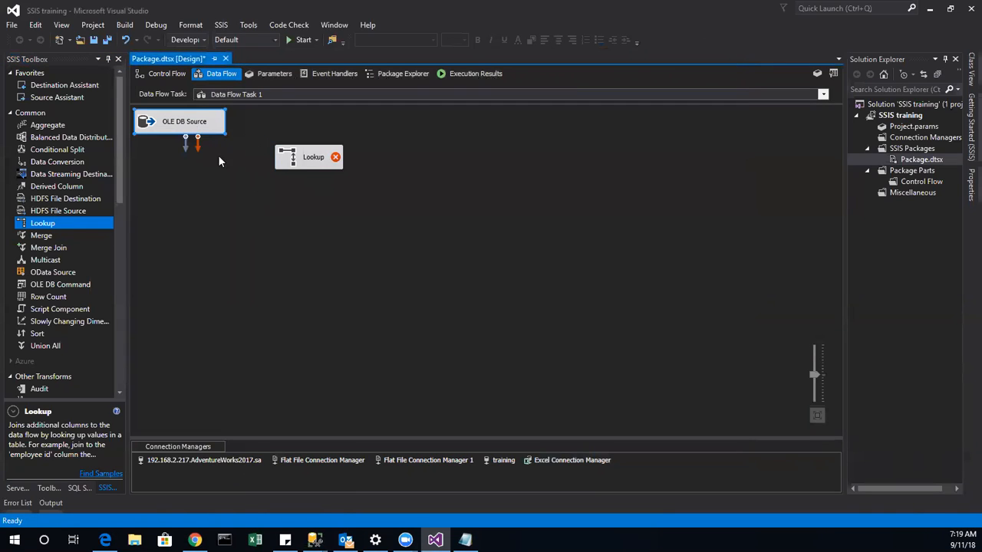
{"action": "double_click", "coordinate": [299, 157]}
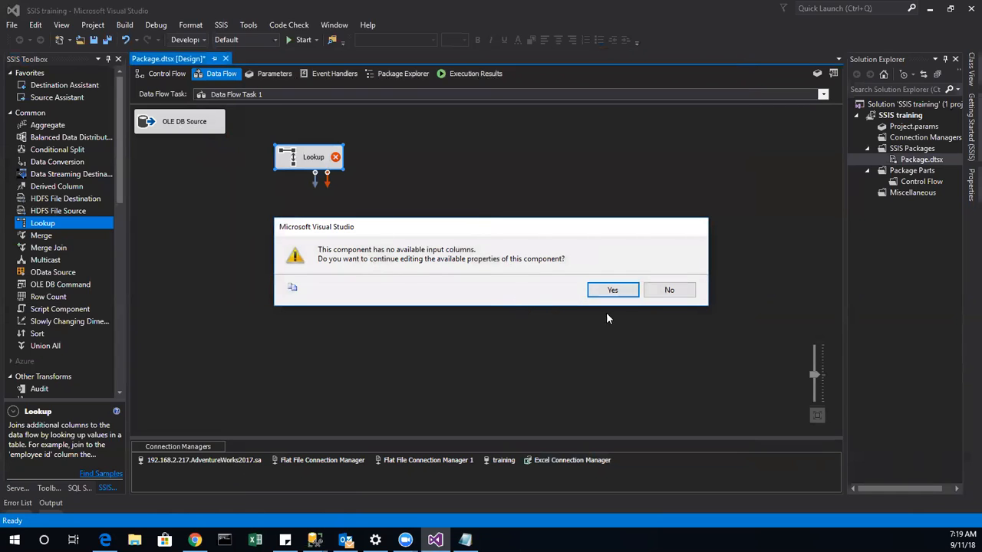
{"action": "left_click", "coordinate": [669, 291]}
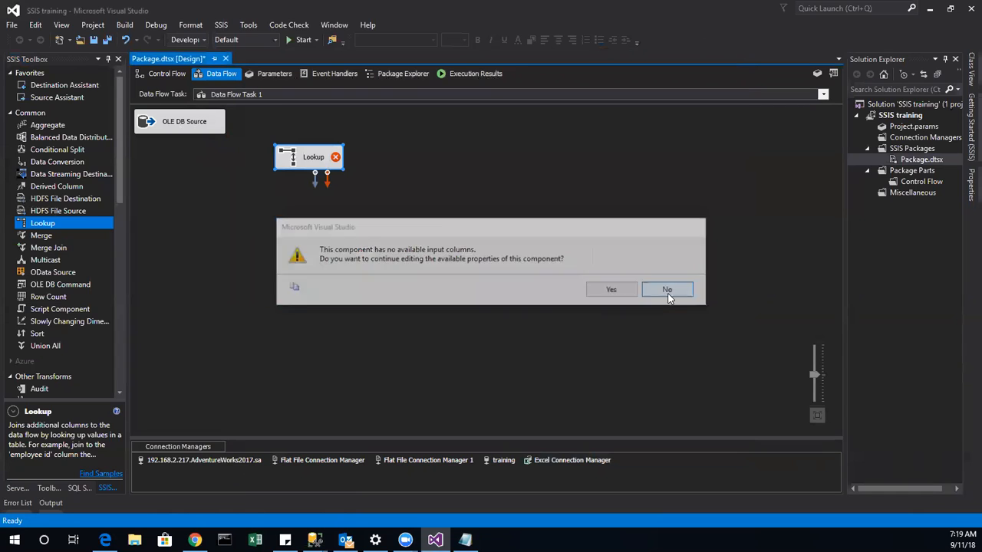
{"action": "left_click", "coordinate": [185, 142]}
{"action": "left_click_drag", "start_coordinate": [185, 148], "coordinate": [295, 170]}
Open the Lookup's settings and set rows with no matching entries to "Redirect rows to no match output".
{"action": "double_click", "coordinate": [289, 170]}
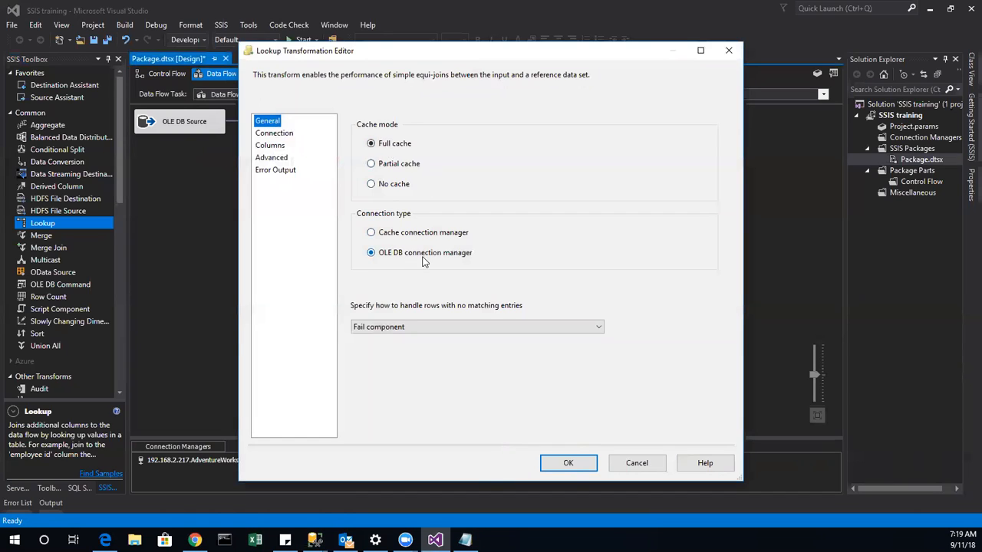
{"action": "left_click", "coordinate": [387, 330]}
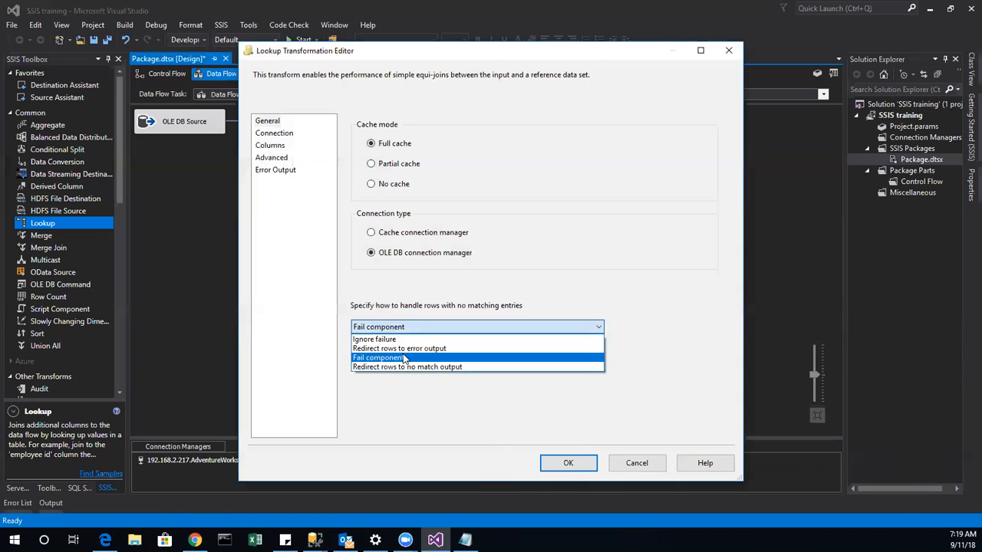
{"action": "left_click", "coordinate": [403, 356]}
{"action": "left_click", "coordinate": [411, 330]}
{"action": "left_click", "coordinate": [413, 367]}
Set the Lookup's reference table to [dbo].[destination] on the AdventureWorks2017 connection.
{"action": "left_click", "coordinate": [285, 135]}
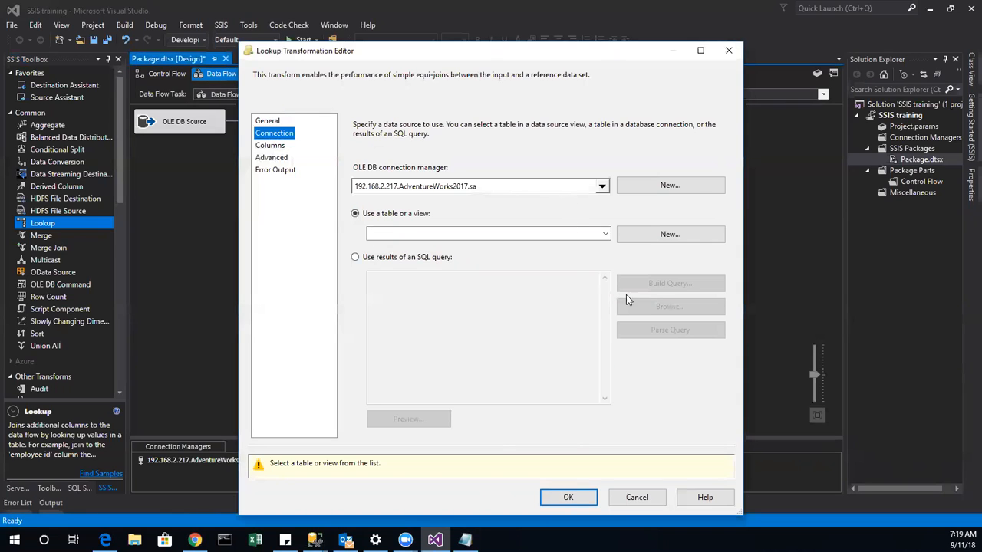
{"action": "left_click", "coordinate": [605, 234]}
{"action": "scroll", "coordinate": [537, 421], "scroll_direction": "down", "scroll_amount": 5}
{"action": "scroll", "coordinate": [547, 380], "scroll_direction": "up", "scroll_amount": 5}
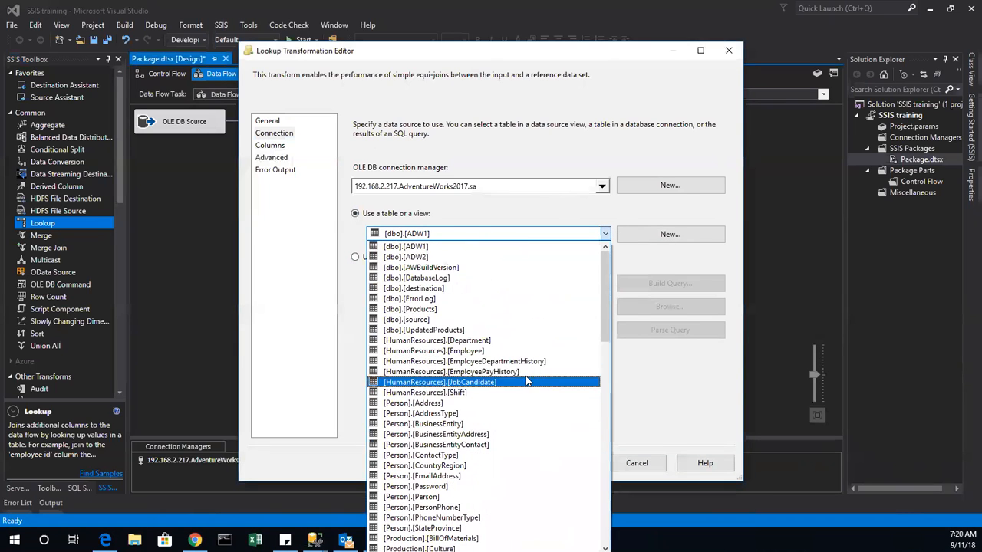
{"action": "left_click", "coordinate": [489, 288]}
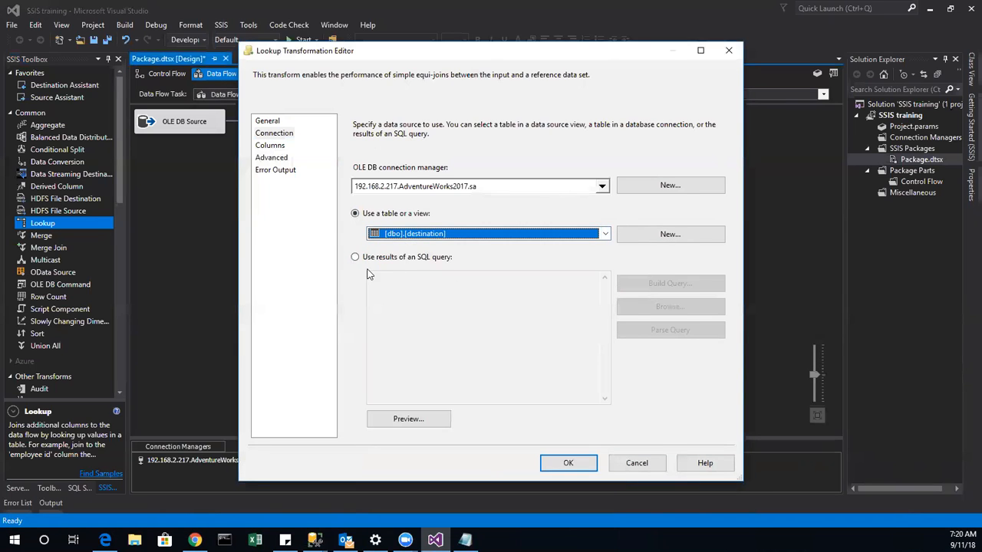
Map input BusinessEntityID to lookup BusinessEntityID, include BusinessEntityID, FirstName, LastName and EmailPromotion as lookup columns, and accept the Lookup settings.
{"action": "left_click", "coordinate": [270, 146]}
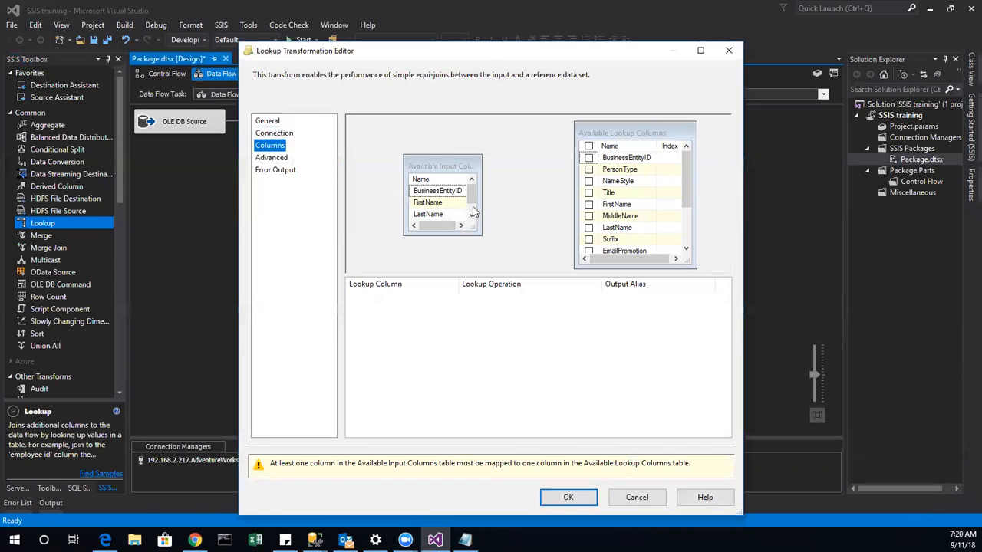
{"action": "left_click_drag", "start_coordinate": [461, 191], "coordinate": [614, 159]}
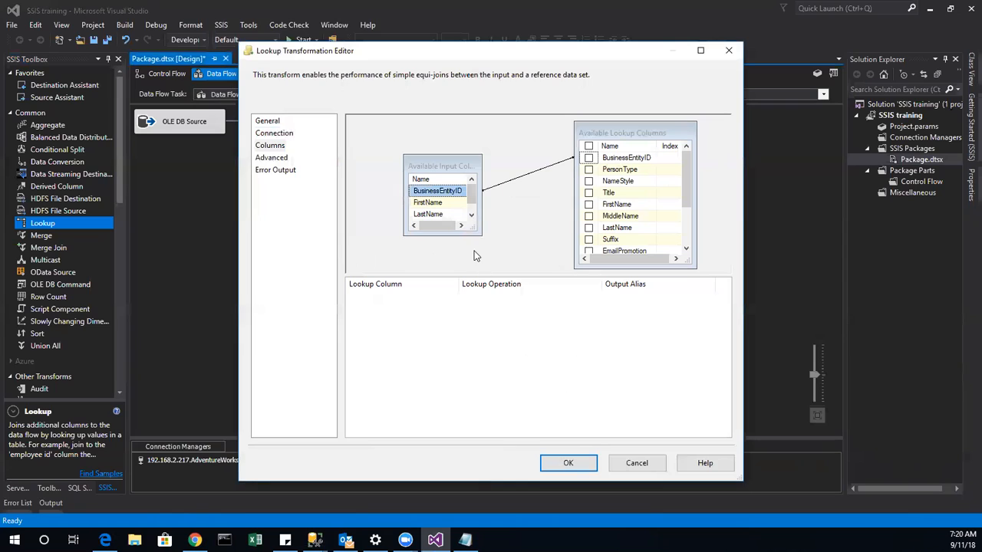
{"action": "left_click", "coordinate": [588, 157]}
{"action": "left_click", "coordinate": [588, 204]}
{"action": "left_click", "coordinate": [589, 228]}
{"action": "left_click", "coordinate": [588, 251]}
{"action": "left_click", "coordinate": [569, 464]}
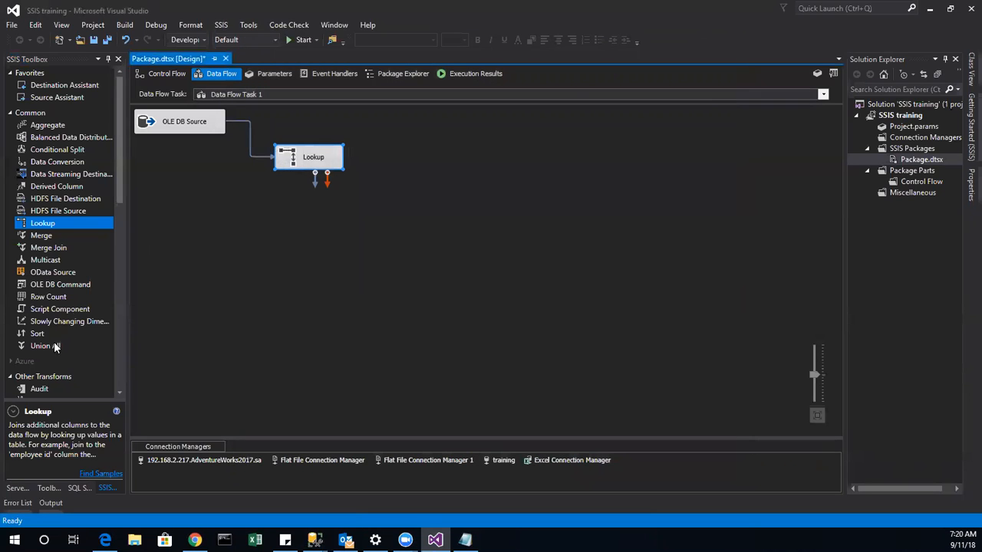
Add two Sort transformations, connecting the Lookup Match Output to the first and the Lookup No Match Output to the second.
{"action": "left_click_drag", "start_coordinate": [40, 335], "coordinate": [232, 301]}
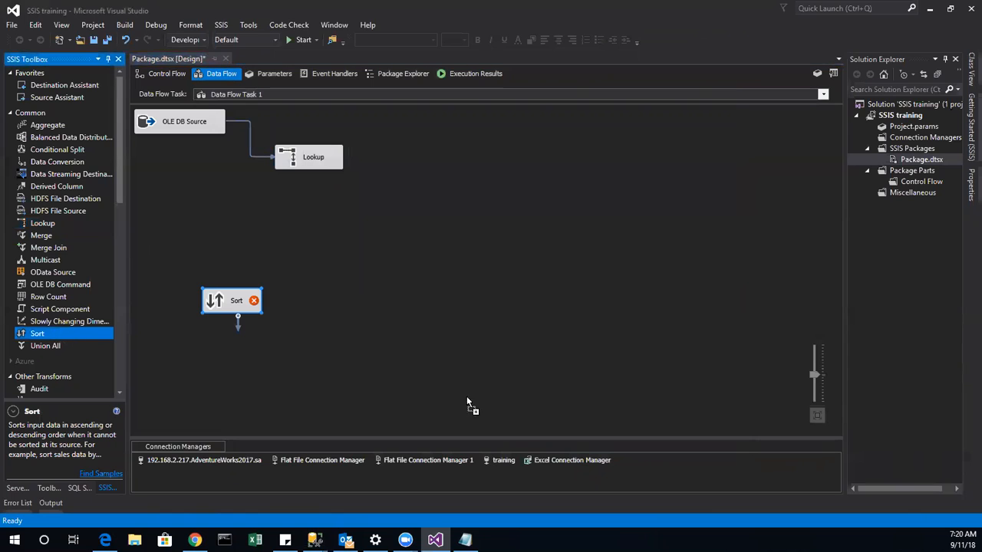
{"action": "left_click_drag", "start_coordinate": [391, 289], "coordinate": [391, 290]}
{"action": "left_click", "coordinate": [325, 161]}
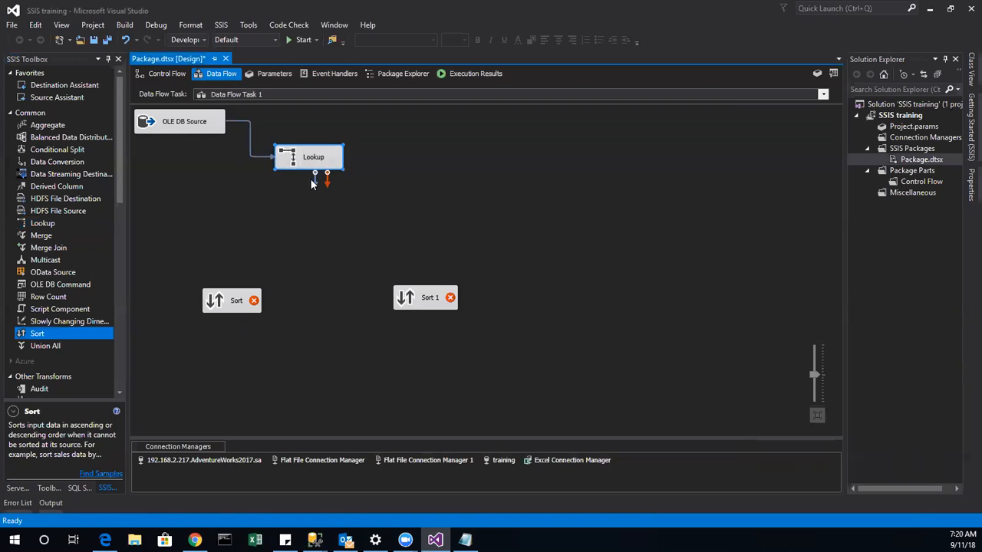
{"action": "left_click_drag", "start_coordinate": [315, 179], "coordinate": [224, 269]}
{"action": "left_click", "coordinate": [444, 267]}
{"action": "left_click", "coordinate": [429, 282]}
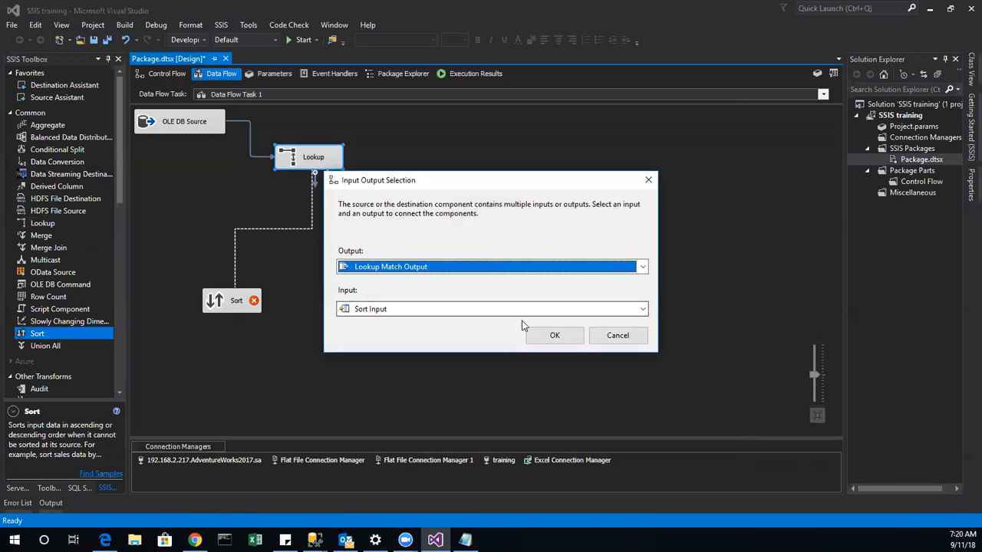
{"action": "left_click", "coordinate": [554, 336]}
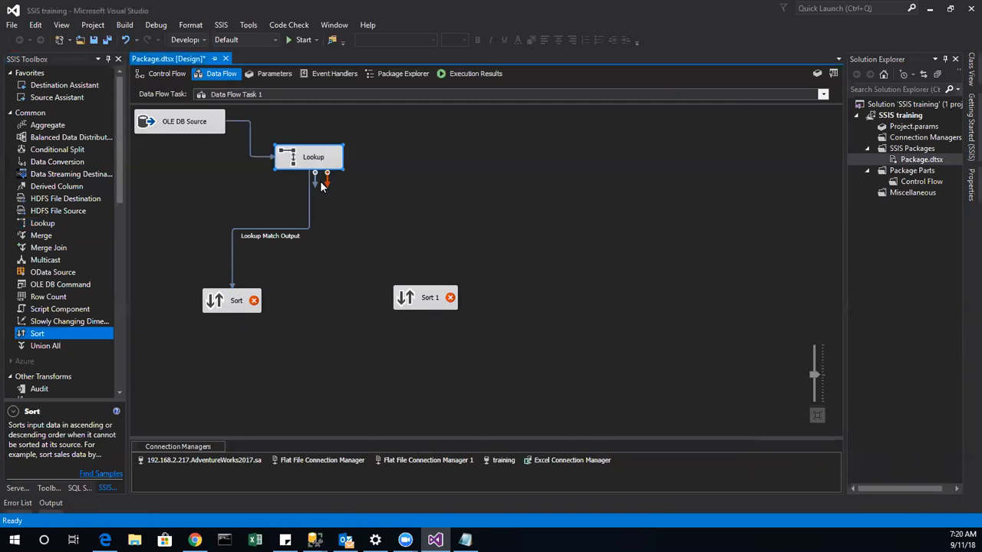
{"action": "left_click_drag", "start_coordinate": [318, 180], "coordinate": [424, 299]}
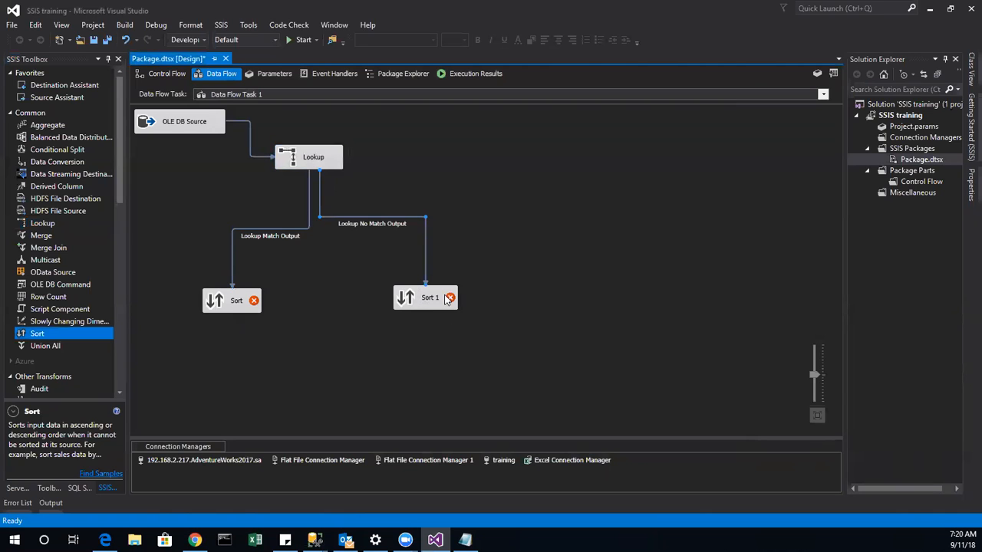
Configure both Sort transformations to sort all available input columns in ascending order.
{"action": "double_click", "coordinate": [230, 300]}
{"action": "left_click", "coordinate": [378, 145]}
{"action": "left_click", "coordinate": [549, 468]}
{"action": "double_click", "coordinate": [402, 301]}
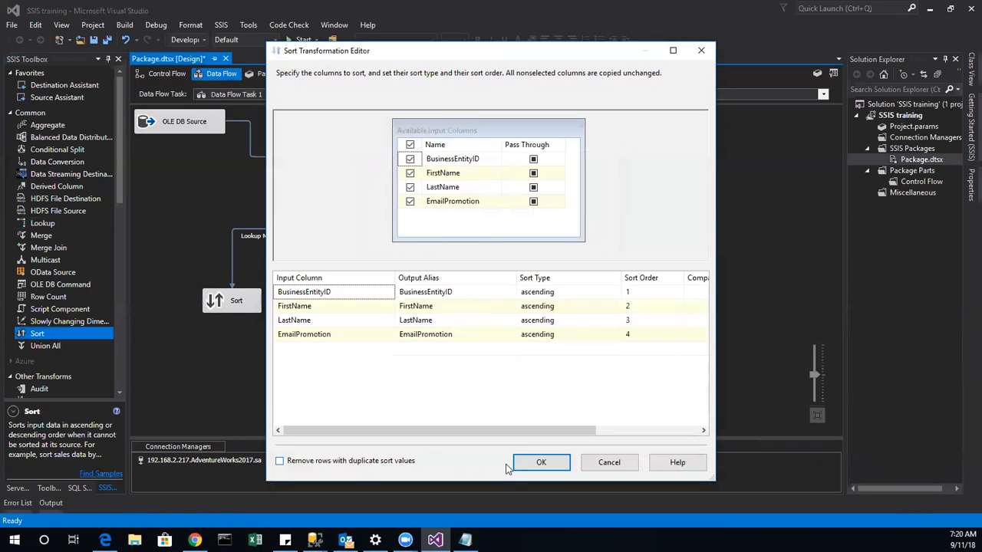
{"action": "left_click", "coordinate": [539, 462]}
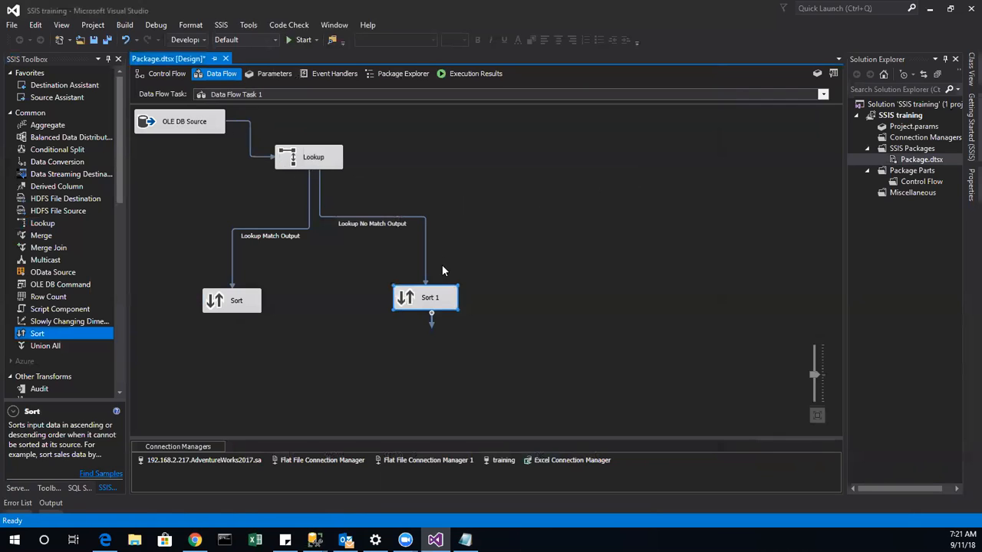
Change the OLE DB Source table to [dbo].[destination], check its columns and accept the settings.
{"action": "double_click", "coordinate": [188, 125]}
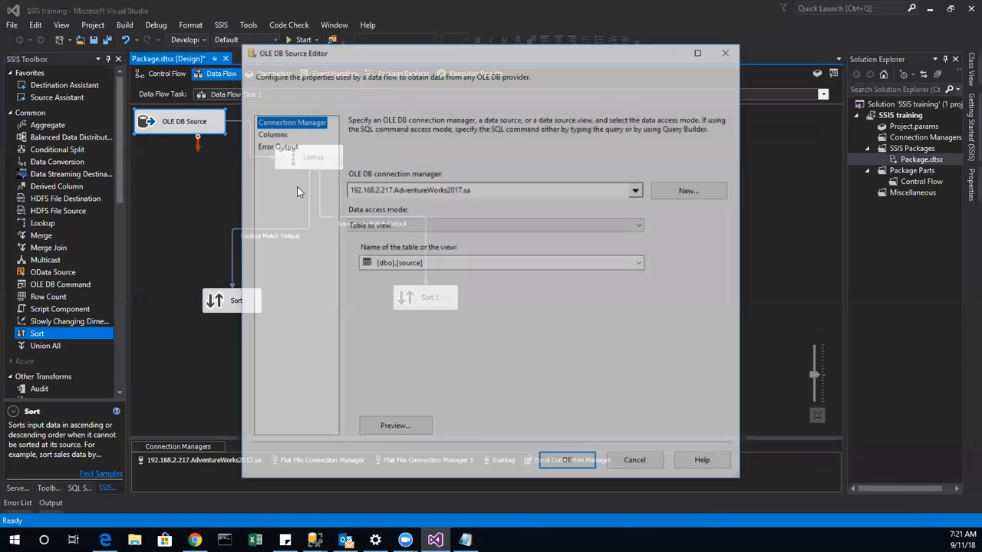
{"action": "left_click", "coordinate": [640, 264]}
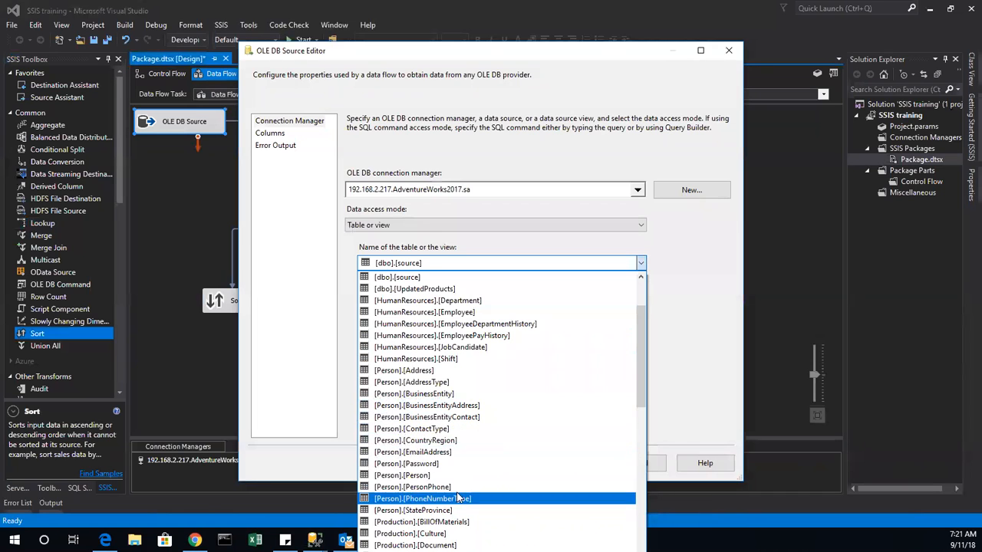
{"action": "scroll", "coordinate": [449, 407], "scroll_direction": "down", "scroll_amount": 4}
{"action": "scroll", "coordinate": [439, 404], "scroll_direction": "up", "scroll_amount": 6}
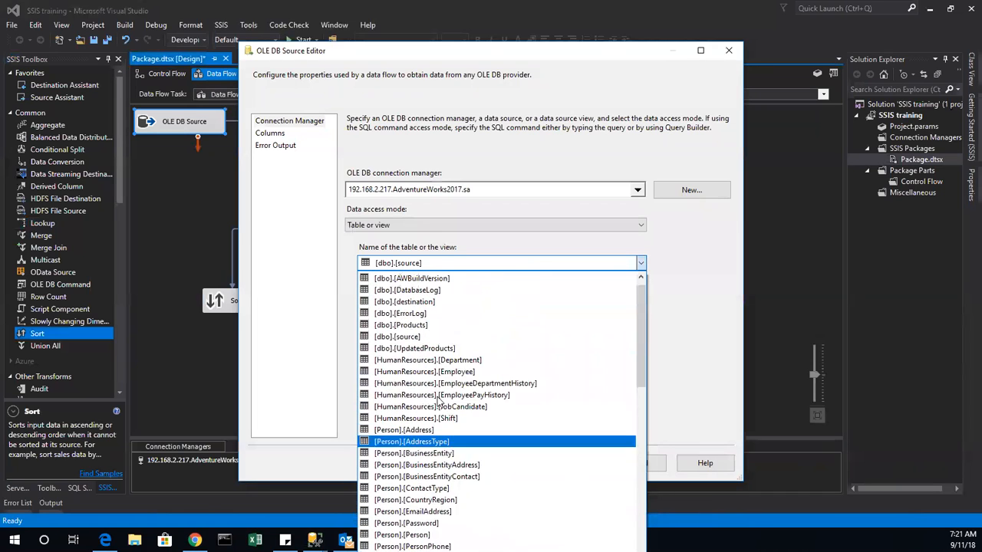
{"action": "scroll", "coordinate": [439, 391], "scroll_direction": "up", "scroll_amount": 1}
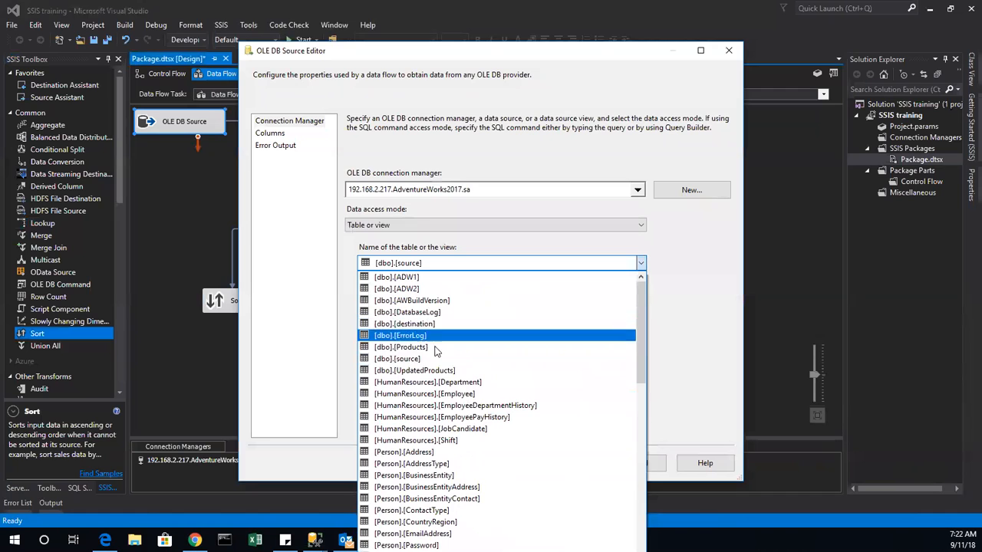
{"action": "left_click", "coordinate": [460, 325]}
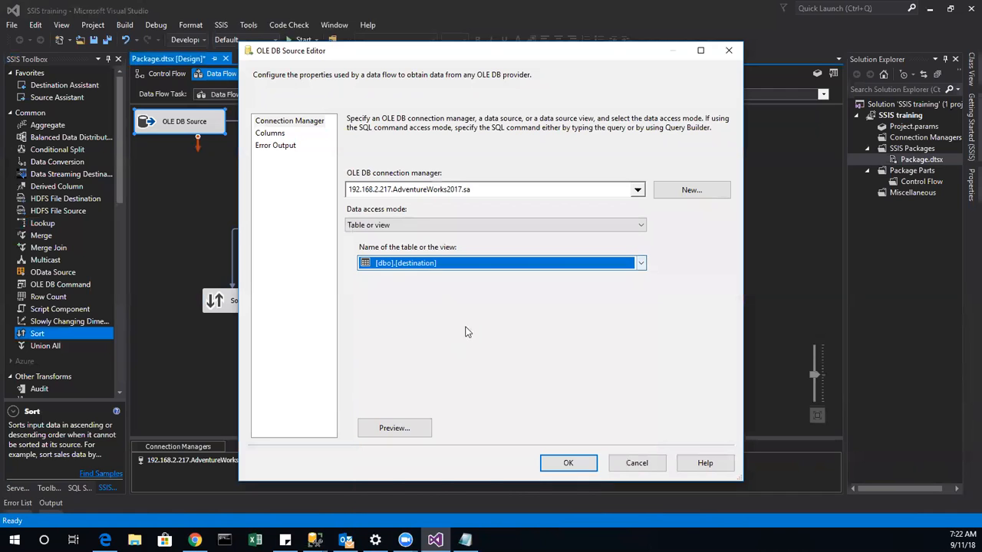
{"action": "left_click", "coordinate": [269, 134]}
{"action": "left_click", "coordinate": [568, 463]}
Change the Lookup's reference table to [dbo].[source] and accept the settings.
{"action": "double_click", "coordinate": [284, 158]}
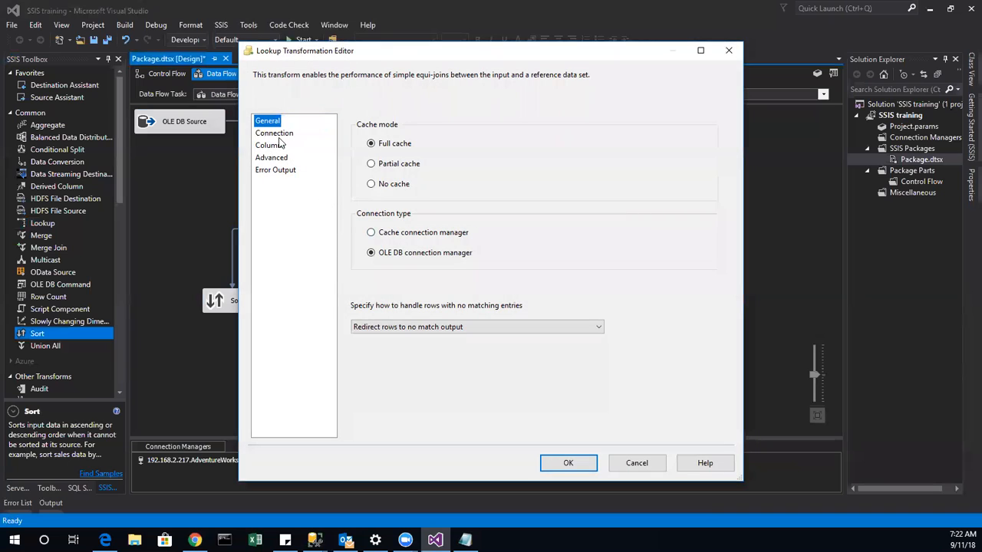
{"action": "left_click", "coordinate": [274, 133]}
{"action": "left_click", "coordinate": [556, 233]}
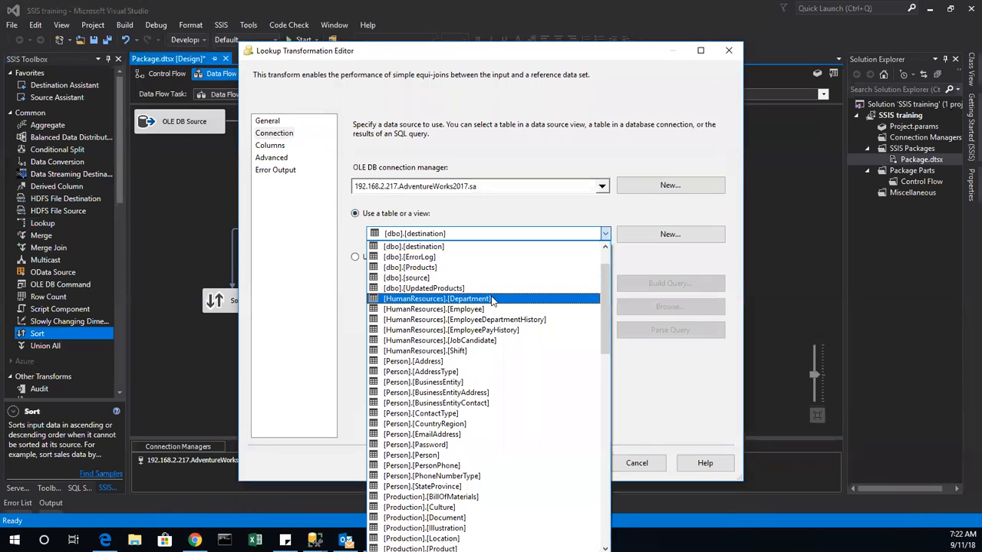
{"action": "left_click", "coordinate": [481, 288]}
{"action": "left_click", "coordinate": [568, 463]}
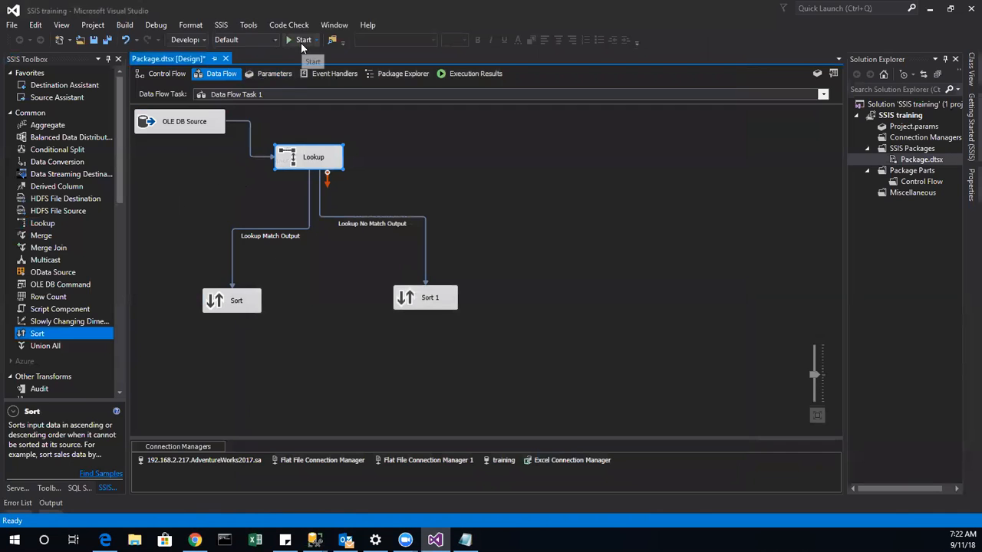
{"action": "left_click", "coordinate": [192, 127]}
{"action": "left_click_drag", "start_coordinate": [310, 160], "coordinate": [313, 155]}
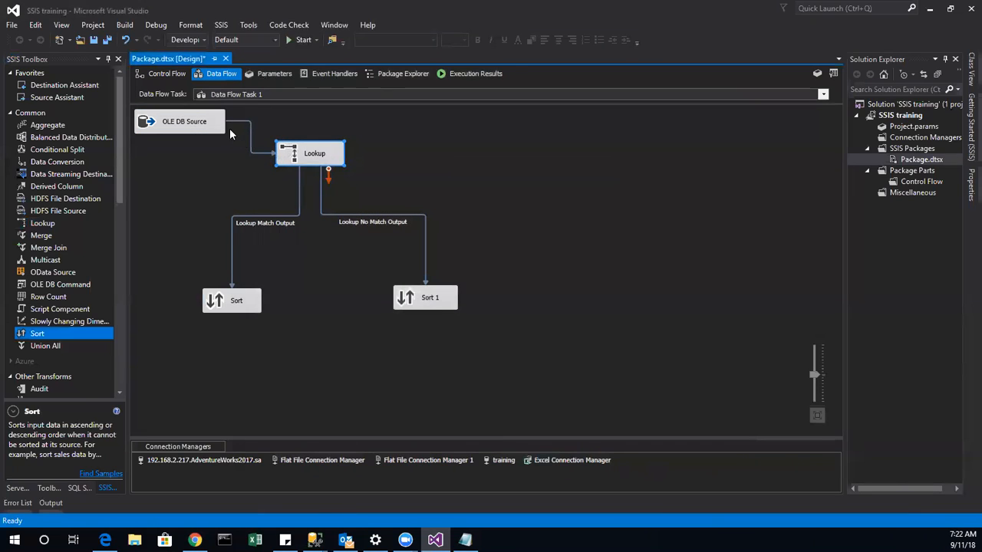
{"action": "left_click", "coordinate": [232, 300]}
{"action": "left_click", "coordinate": [406, 300]}
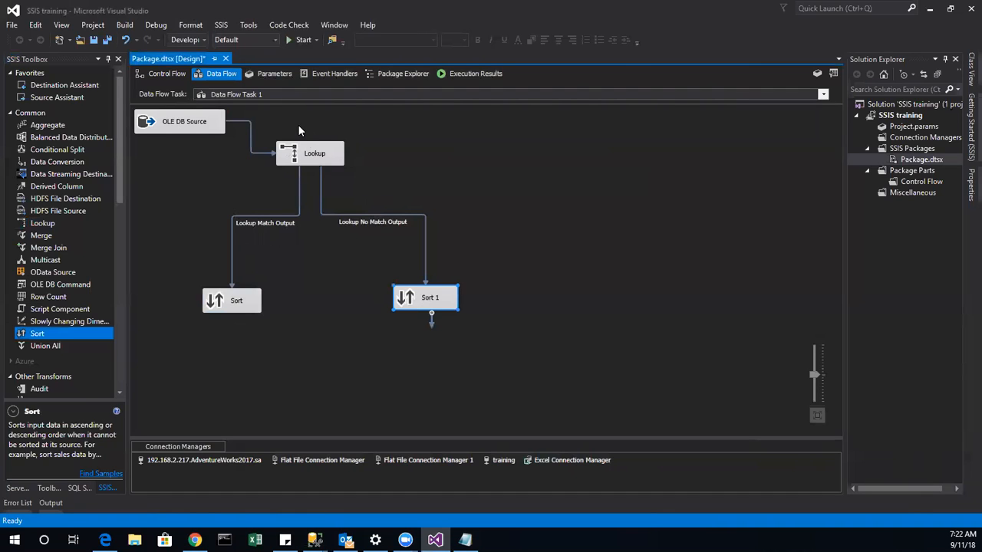
Run the package to test the Lookup's match and no-match outputs, and stop debugging.
{"action": "left_click", "coordinate": [299, 40]}
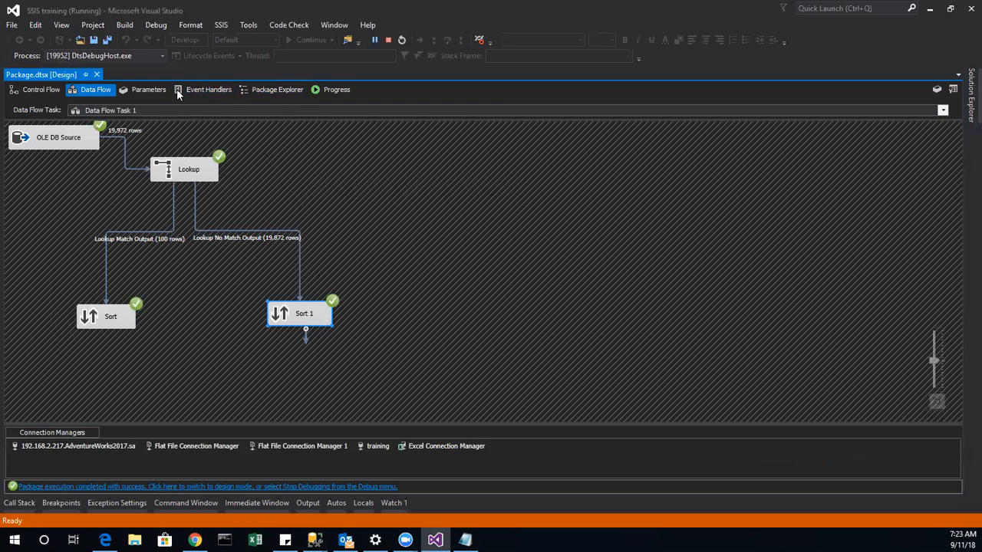
{"action": "left_click", "coordinate": [387, 41]}
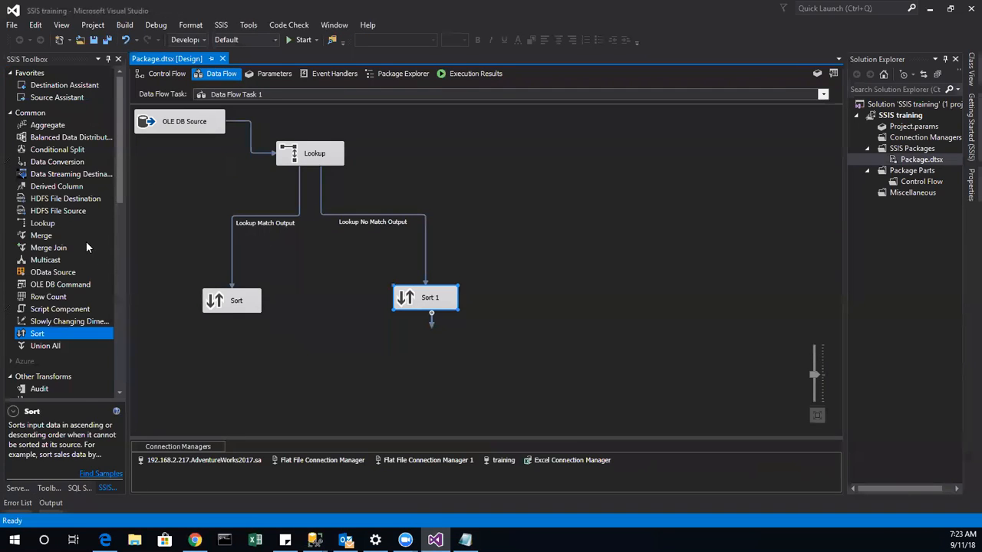
{"action": "scroll", "coordinate": [86, 246], "scroll_direction": "down", "scroll_amount": 8}
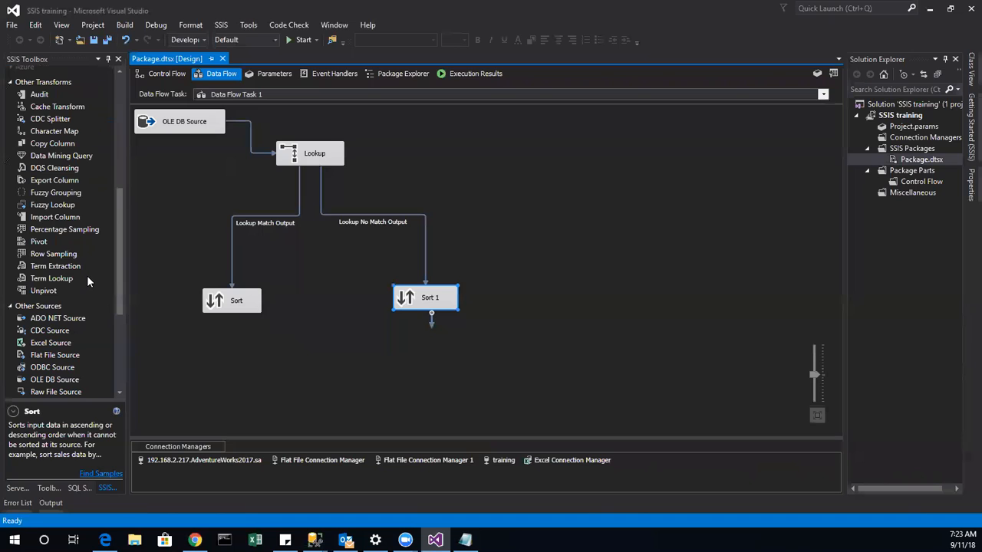
{"action": "scroll", "coordinate": [92, 269], "scroll_direction": "up", "scroll_amount": 8}
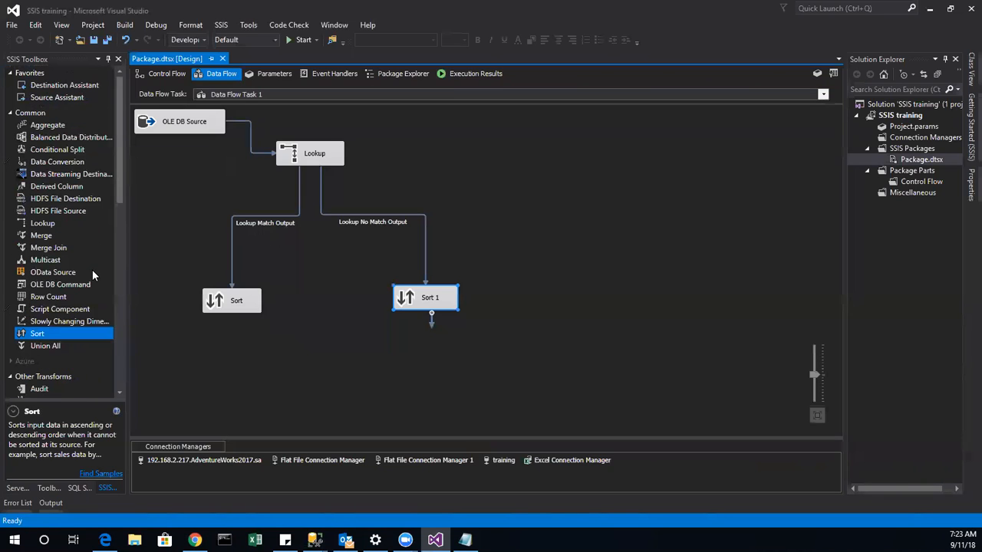